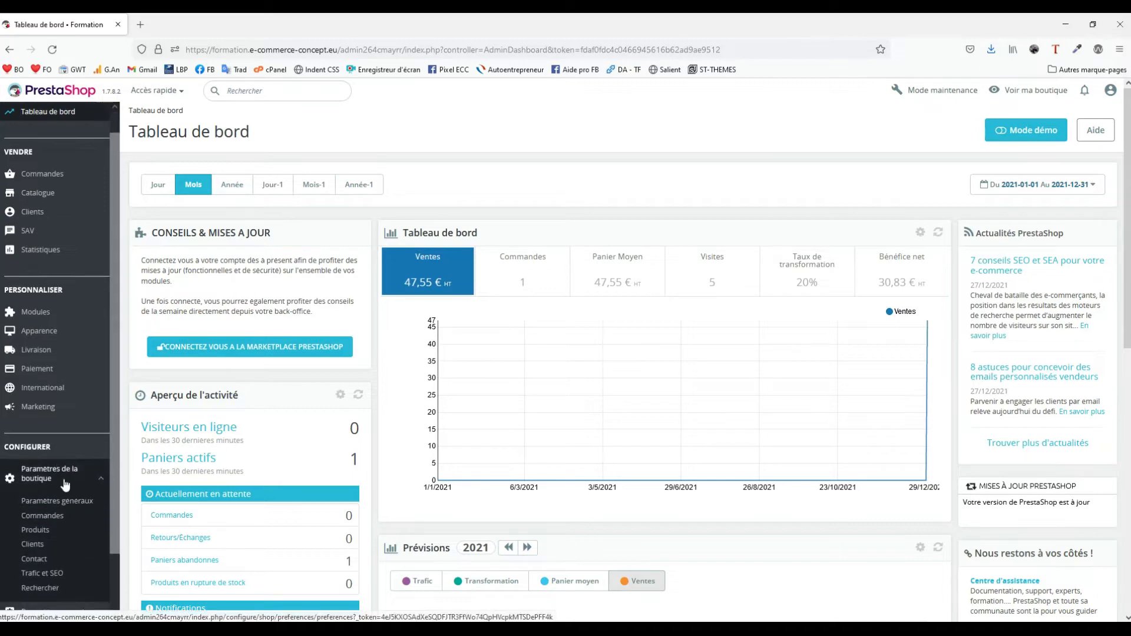
# In the shop's SEO & URL settings, set the canonical URL redirection to "301 Déplacé Définitivement" and save.
pyautogui.click(50, 479)
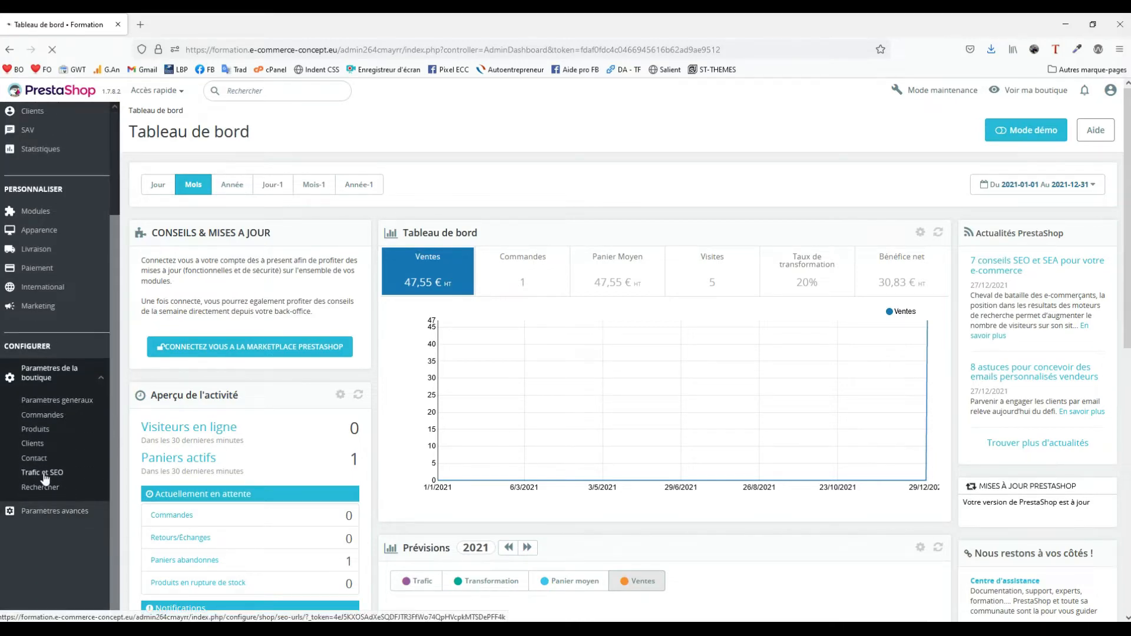
pyautogui.scroll(-15, 324, 404)
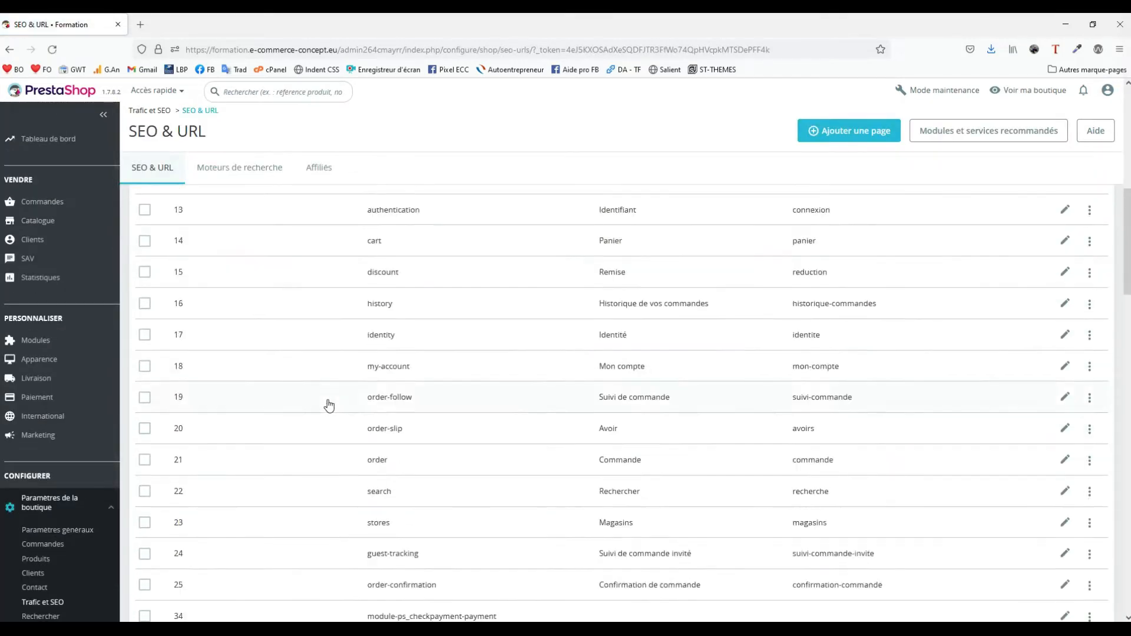
pyautogui.scroll(-5, 331, 399)
pyautogui.scroll(3, 334, 398)
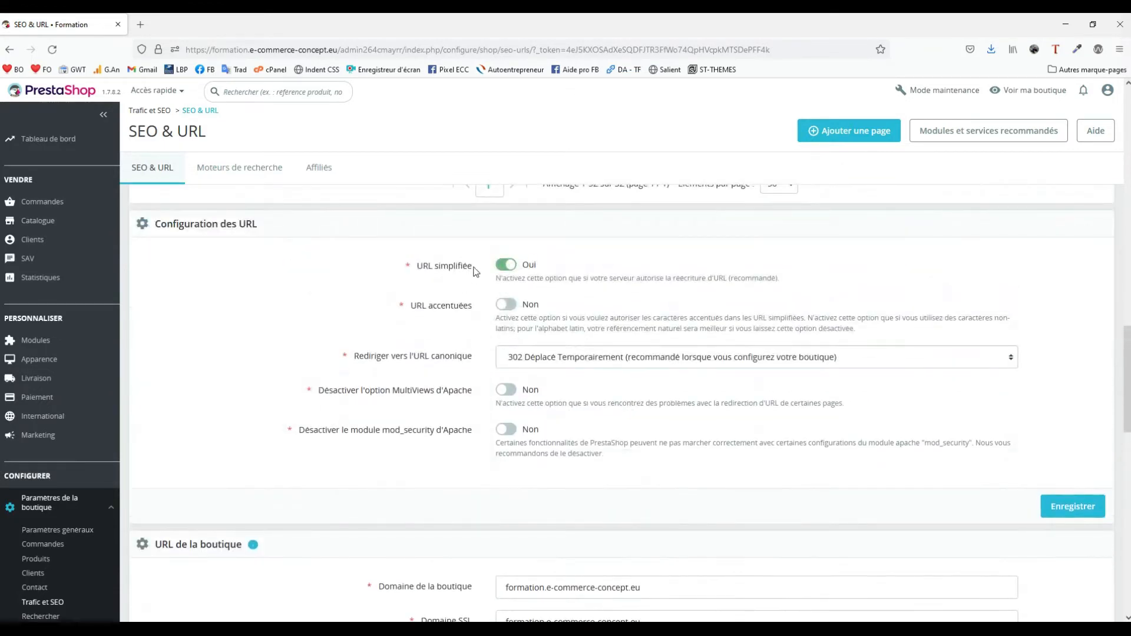
pyautogui.click(541, 361)
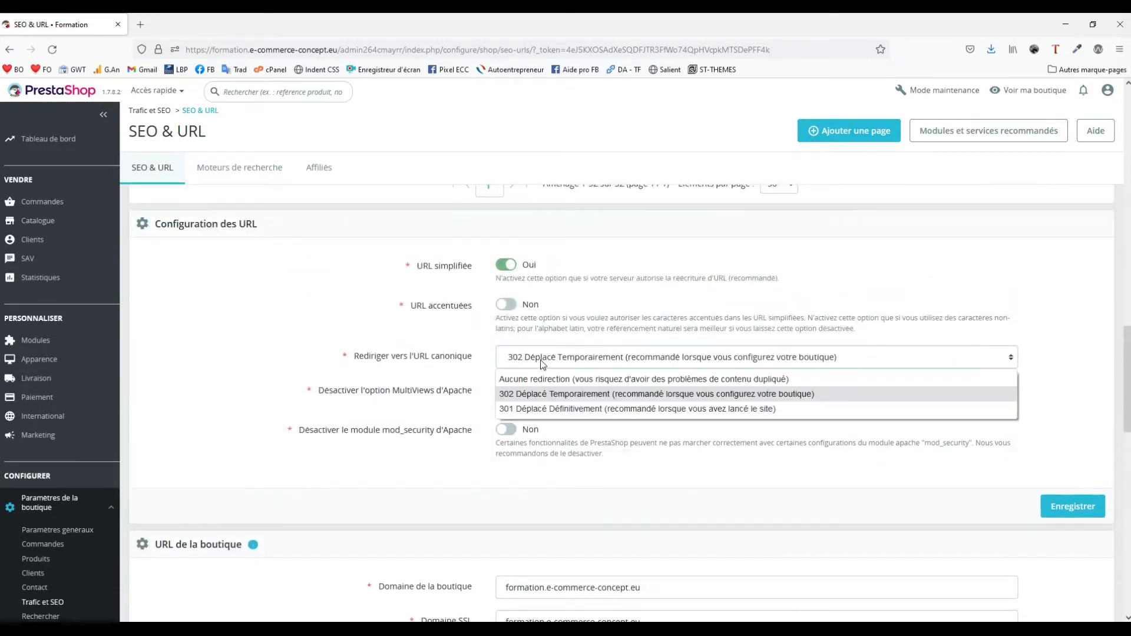
pyautogui.click(548, 408)
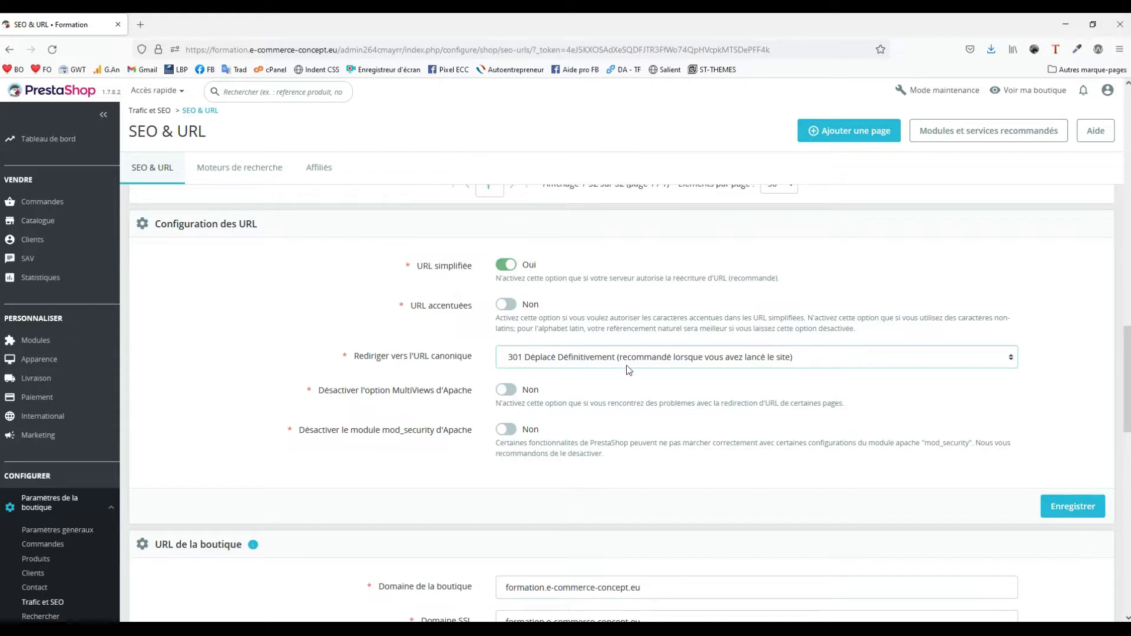
pyautogui.click(1065, 508)
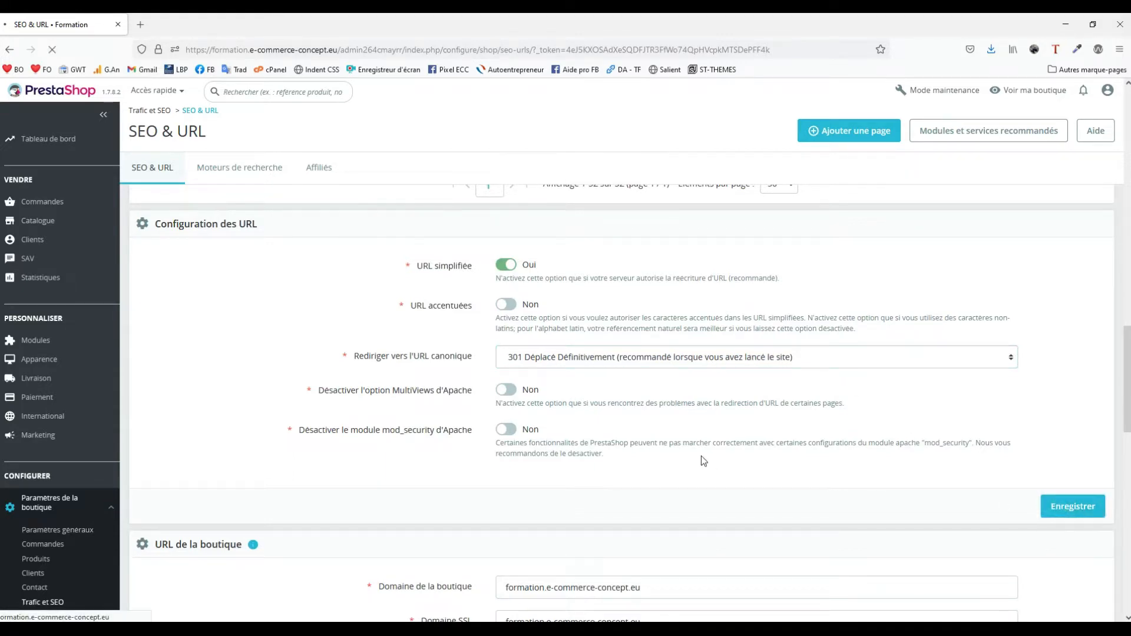
pyautogui.scroll(-2, 704, 461)
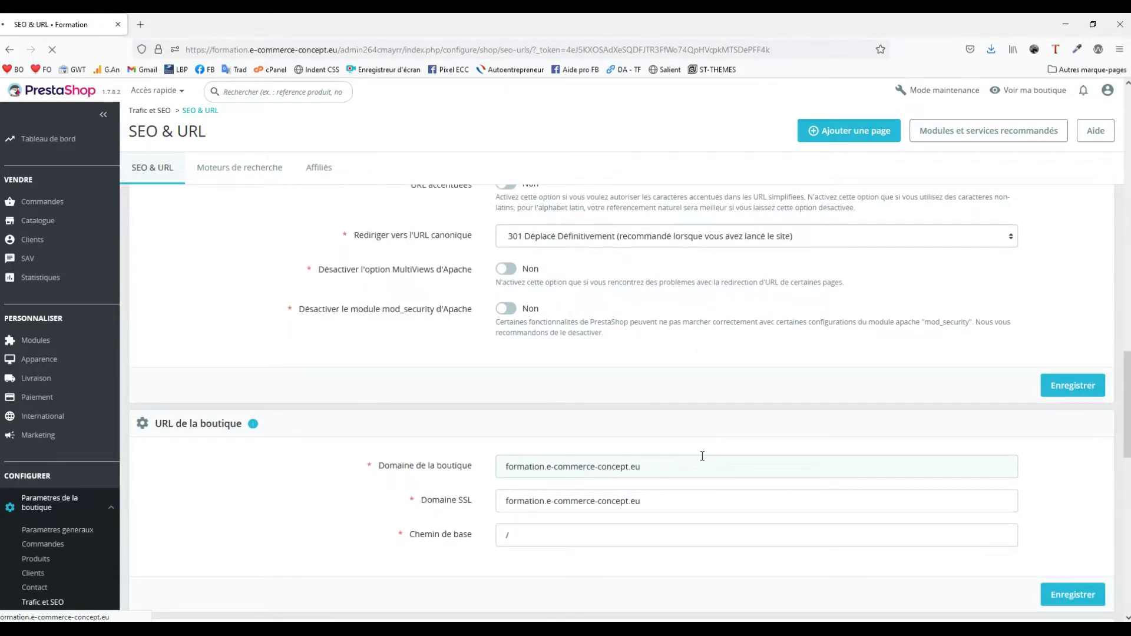
pyautogui.scroll(5, 703, 456)
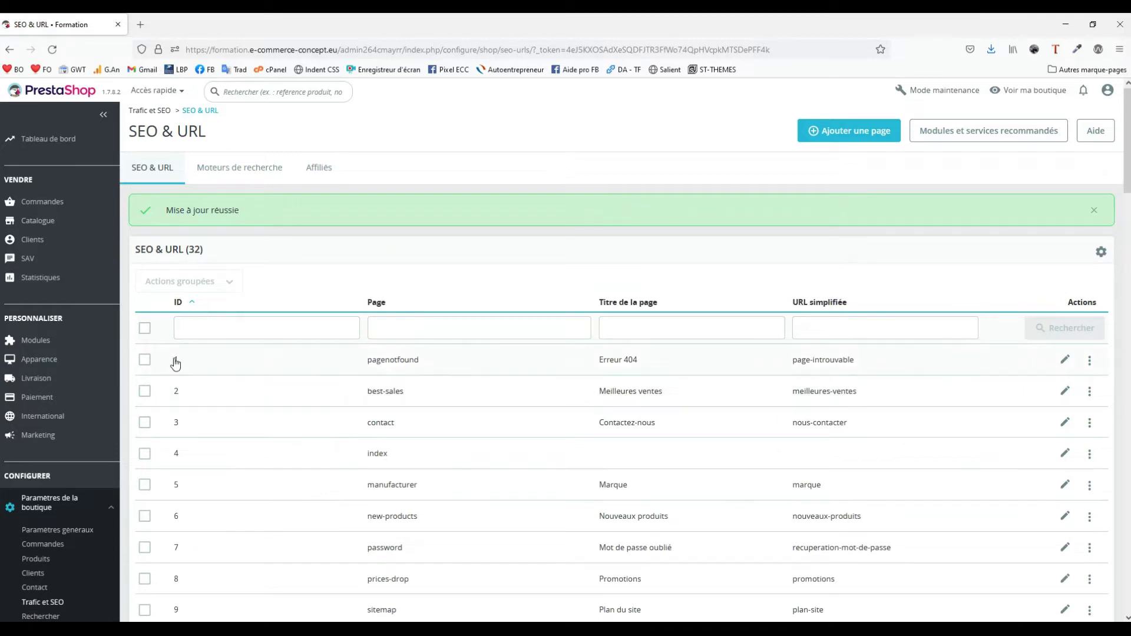
# In the advanced performance settings, enable the Smarty cache, choose never to recompile templates and never to clear cache files, and save.
pyautogui.scroll(-3, 80, 468)
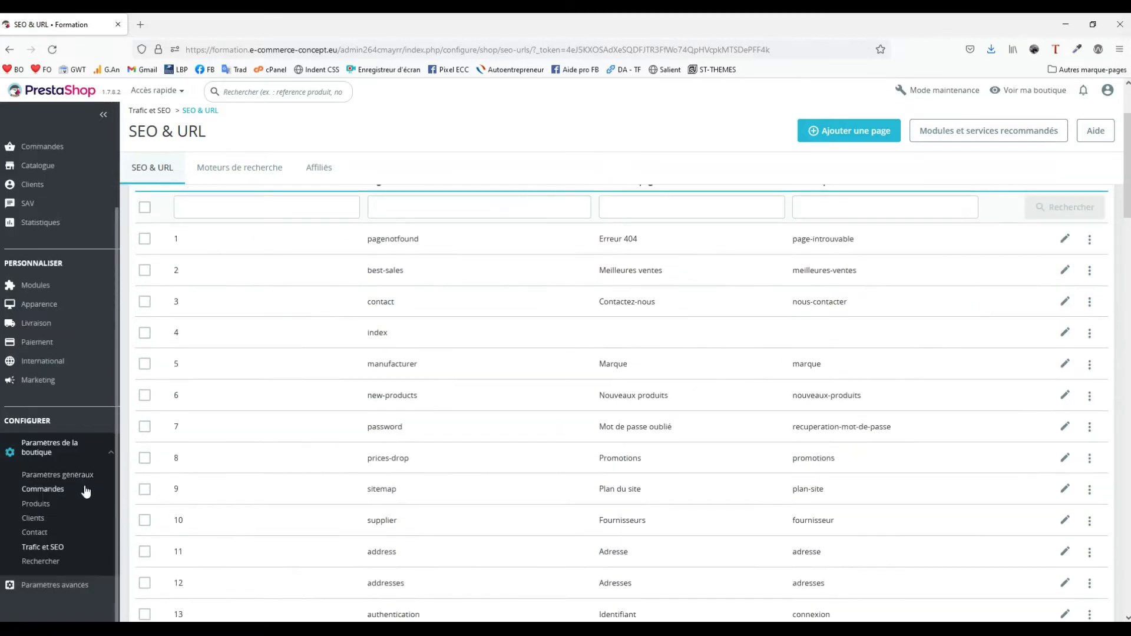
pyautogui.click(74, 585)
pyautogui.scroll(-3, 89, 550)
pyautogui.click(47, 457)
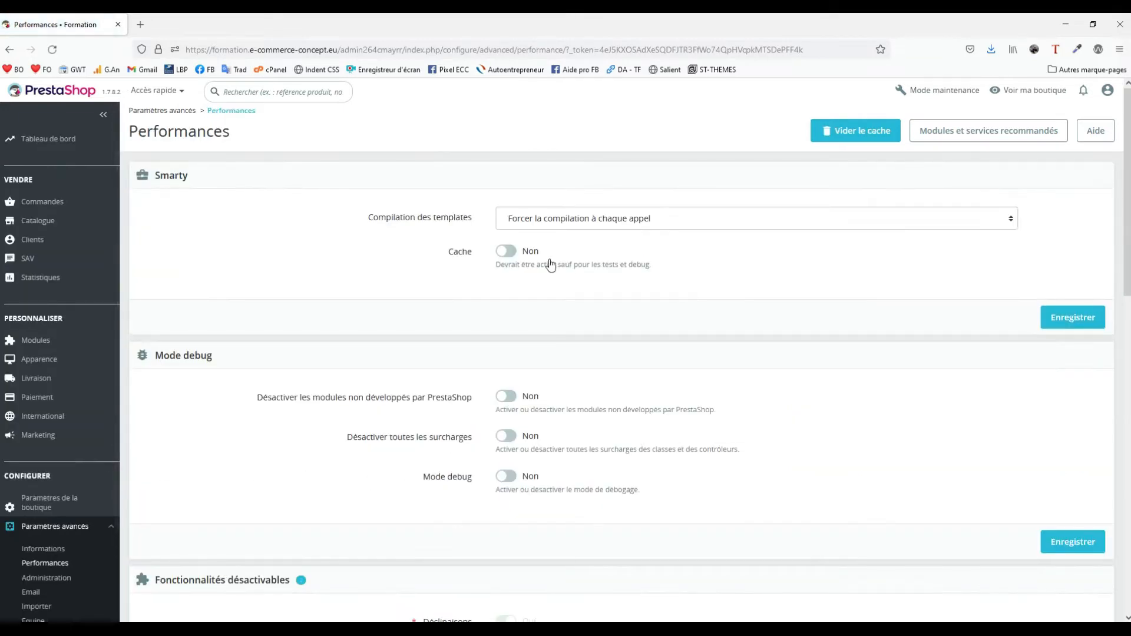
pyautogui.click(508, 251)
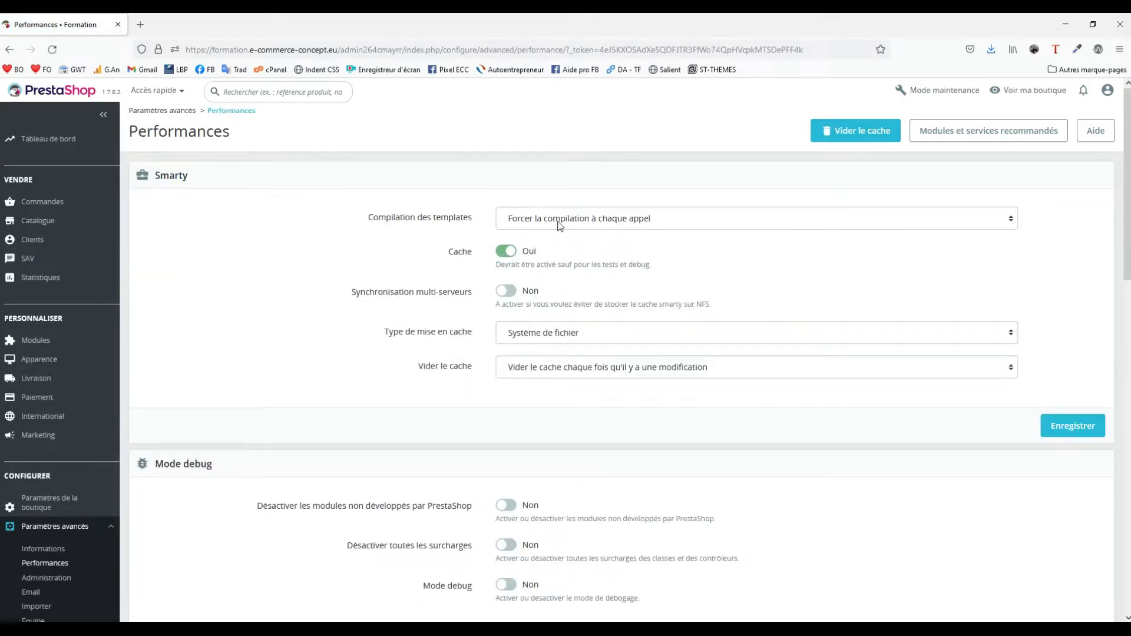
pyautogui.click(560, 226)
pyautogui.click(563, 242)
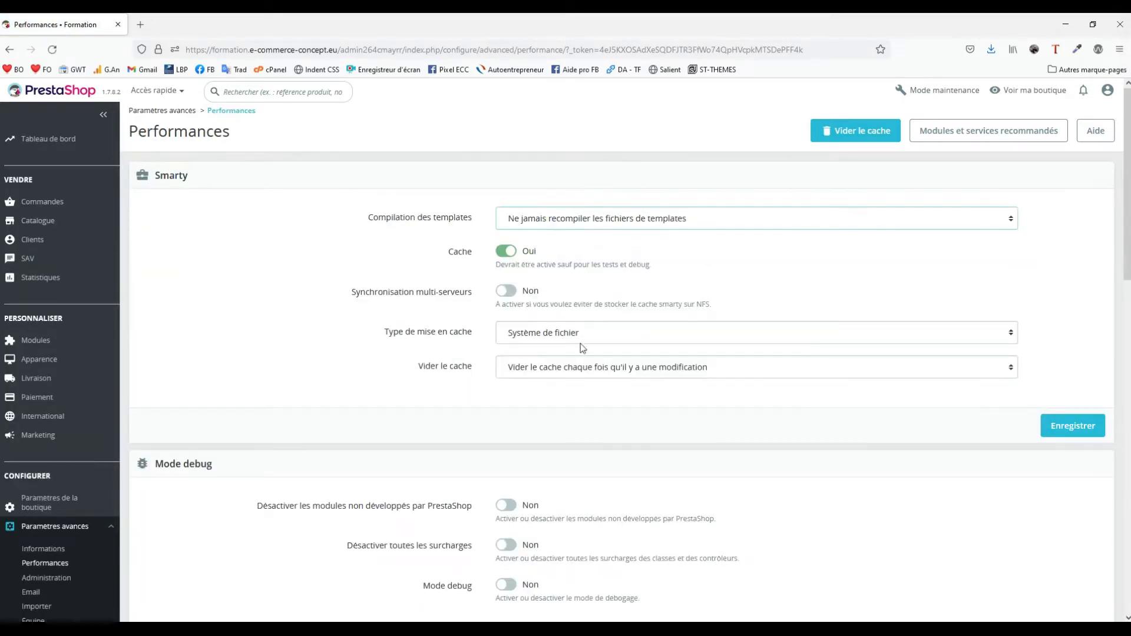
pyautogui.click(569, 373)
pyautogui.click(568, 389)
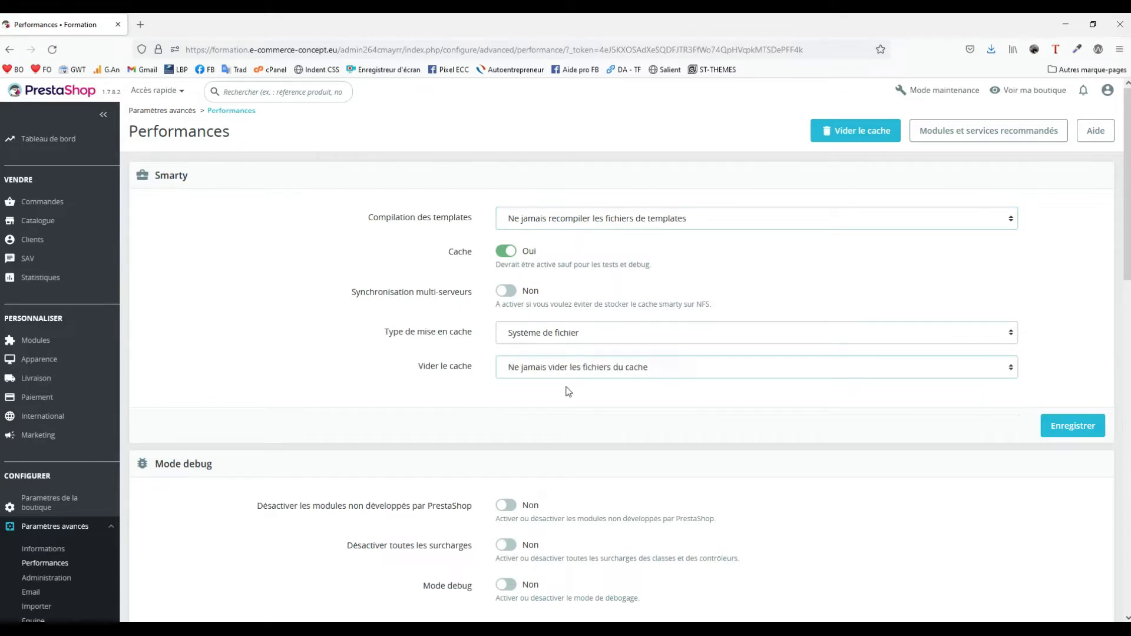
pyautogui.click(1073, 428)
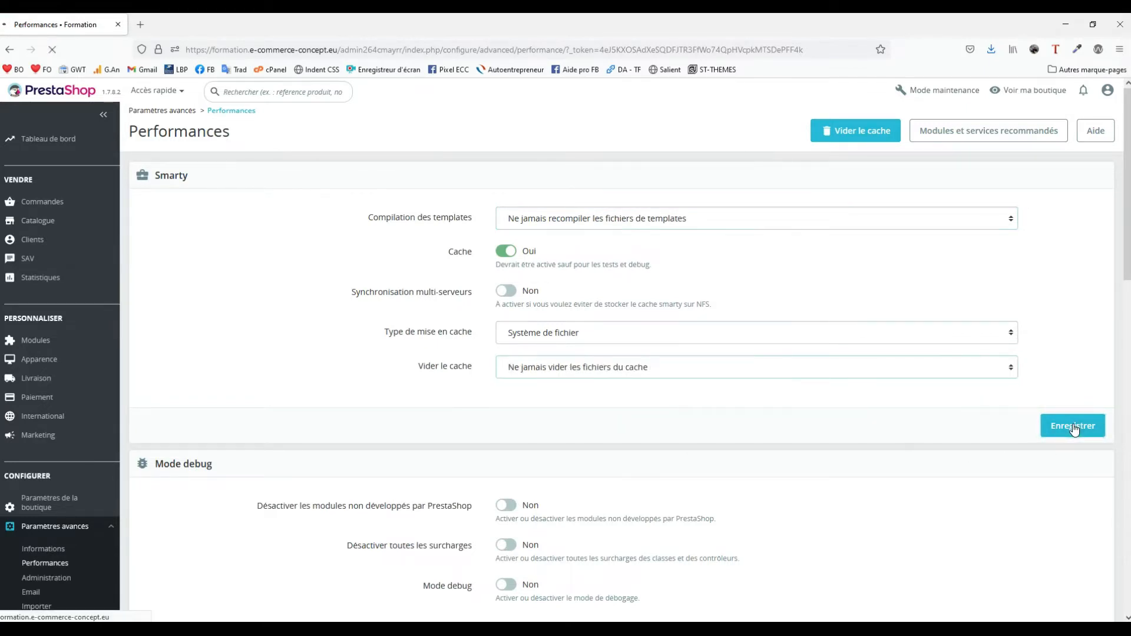
# Enable the CCC smart cache for stylesheets and JavaScript plus the Apache optimisation, and save.
pyautogui.scroll(-2, 858, 257)
pyautogui.scroll(-10, 857, 257)
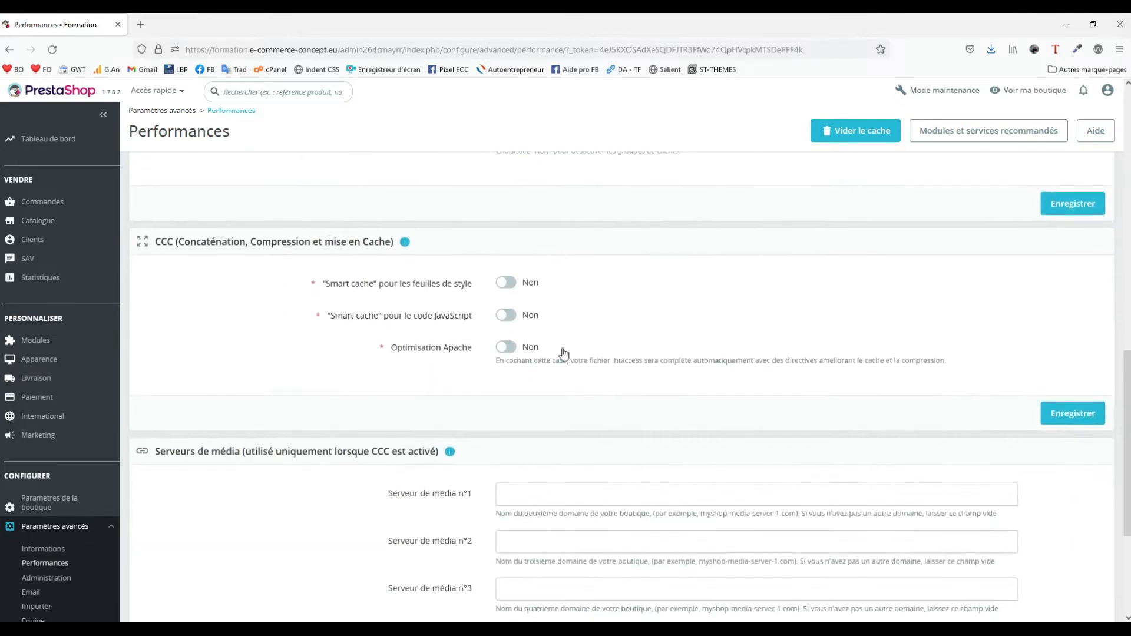
pyautogui.click(508, 284)
pyautogui.click(511, 316)
pyautogui.click(508, 347)
pyautogui.click(1073, 415)
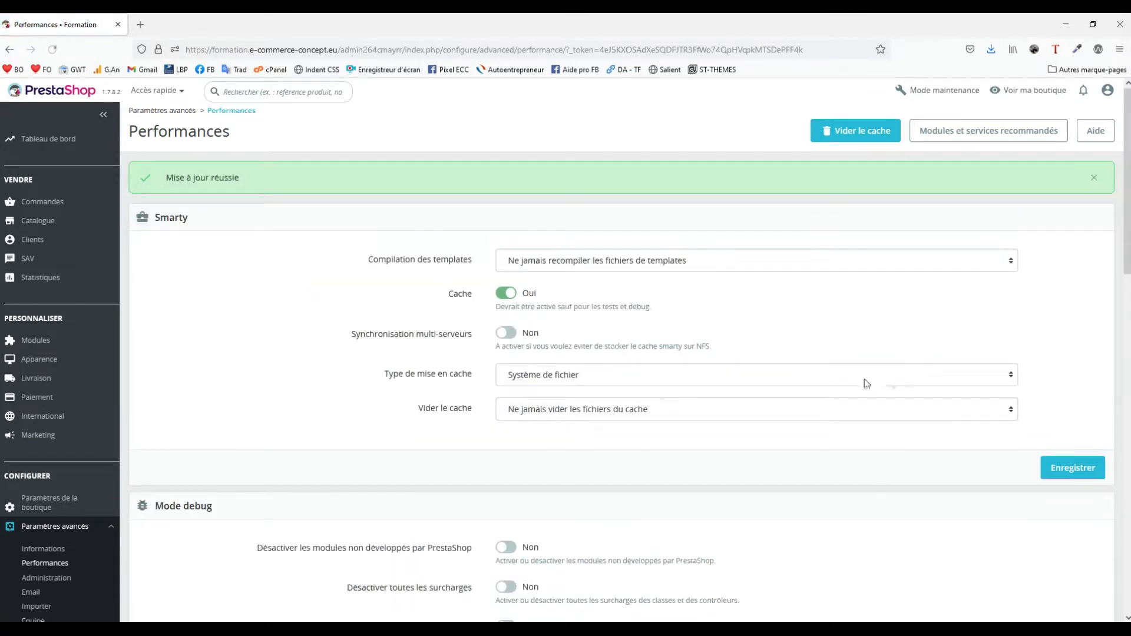
# Review the remaining performance settings and clear the shop's cache.
pyautogui.scroll(-4, 883, 378)
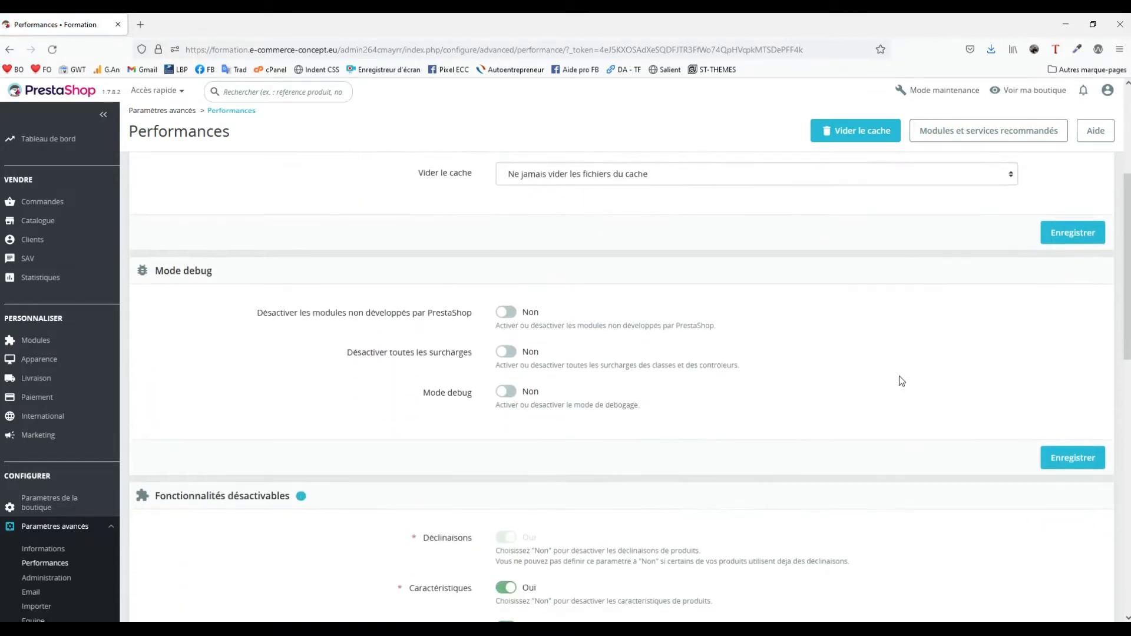
pyautogui.scroll(-4, 900, 377)
pyautogui.scroll(-3, 900, 380)
pyautogui.scroll(6, 900, 380)
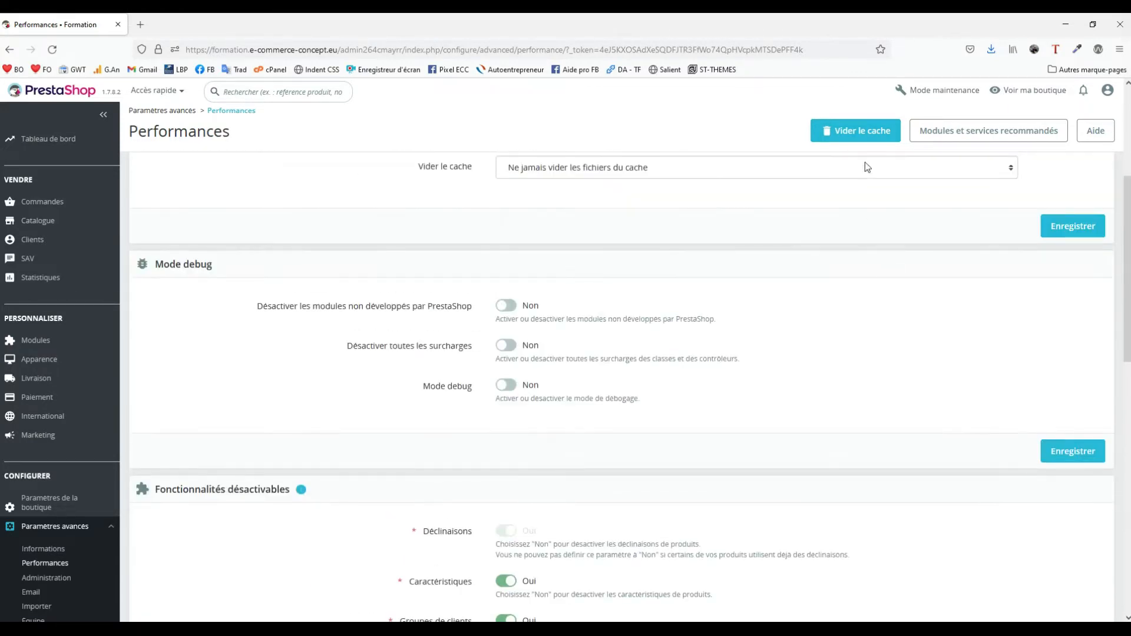
pyautogui.click(864, 142)
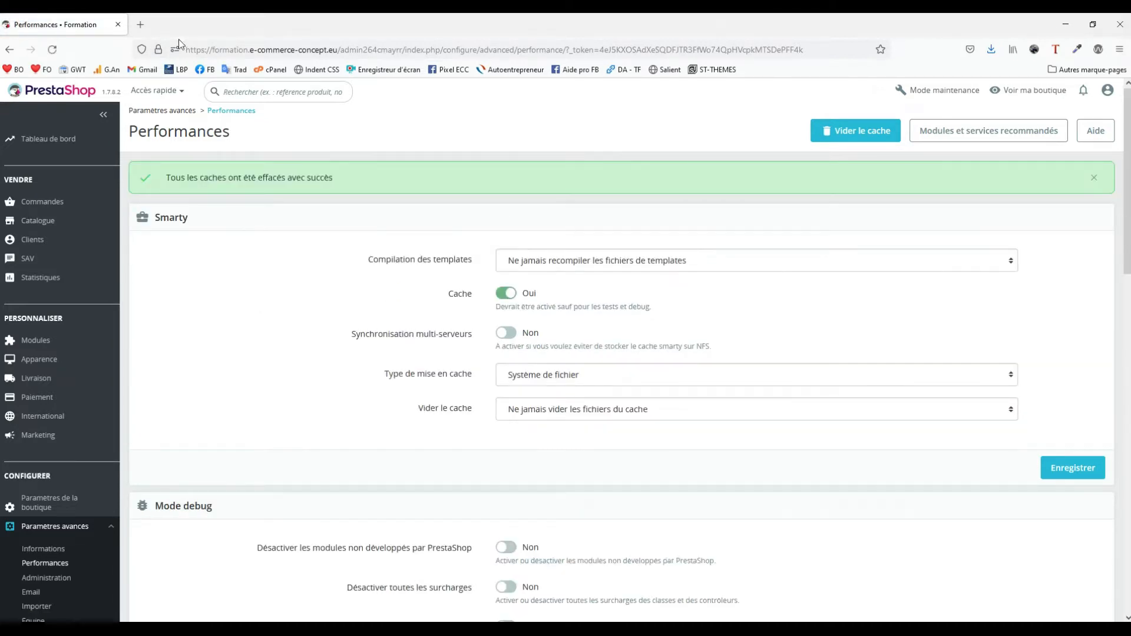
# Take the shop out of maintenance mode by setting Activer boutique to Oui and saving.
pyautogui.click(949, 95)
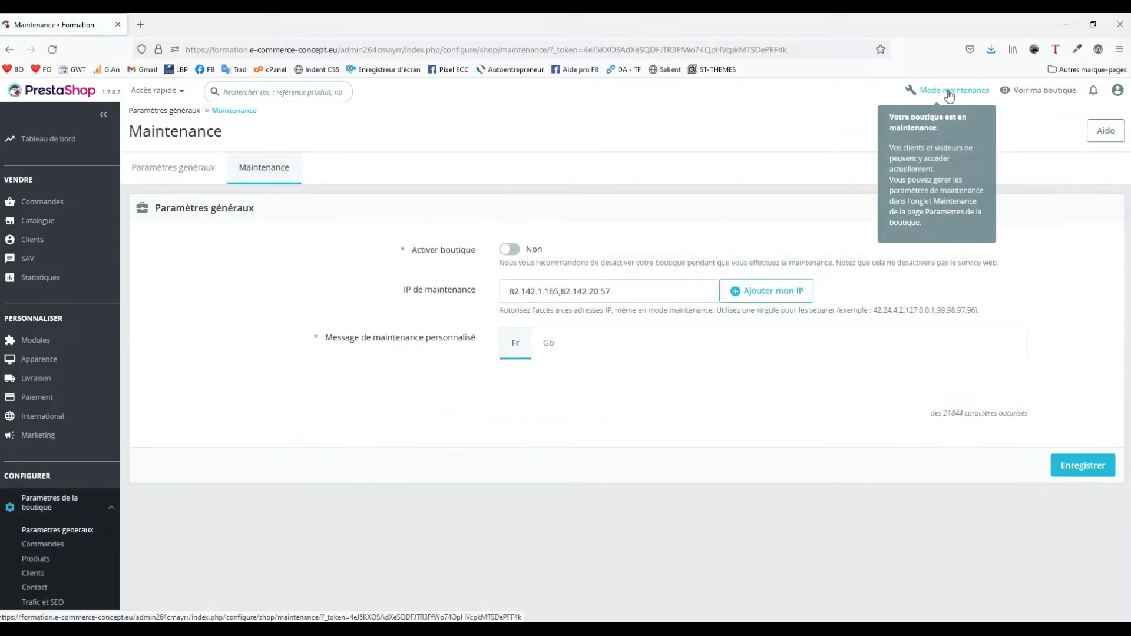
pyautogui.click(508, 253)
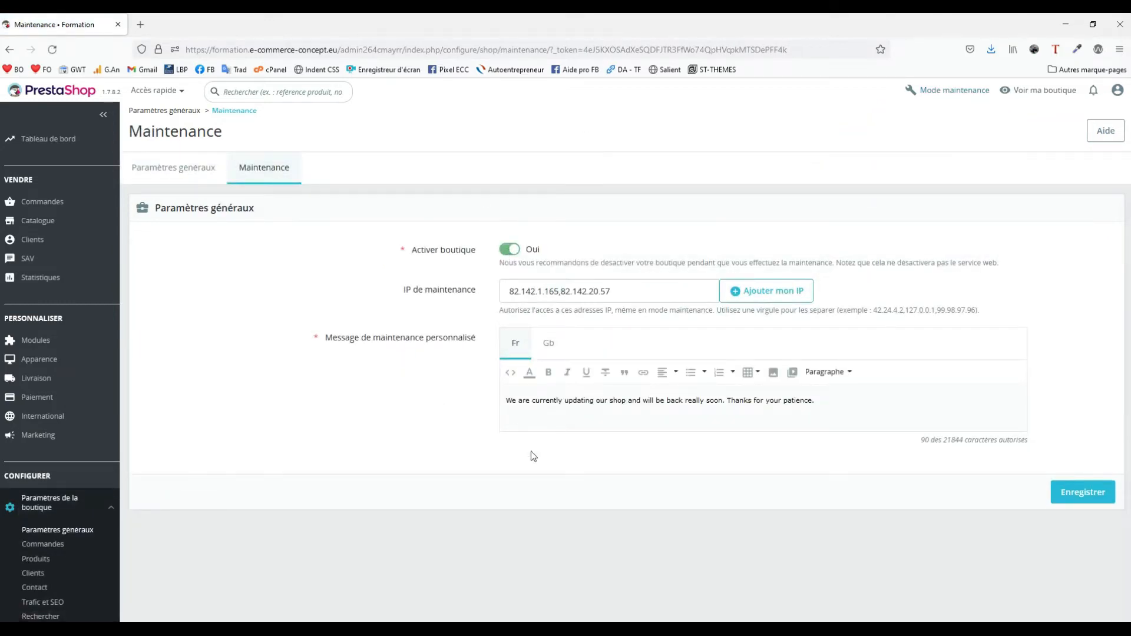
pyautogui.click(1087, 494)
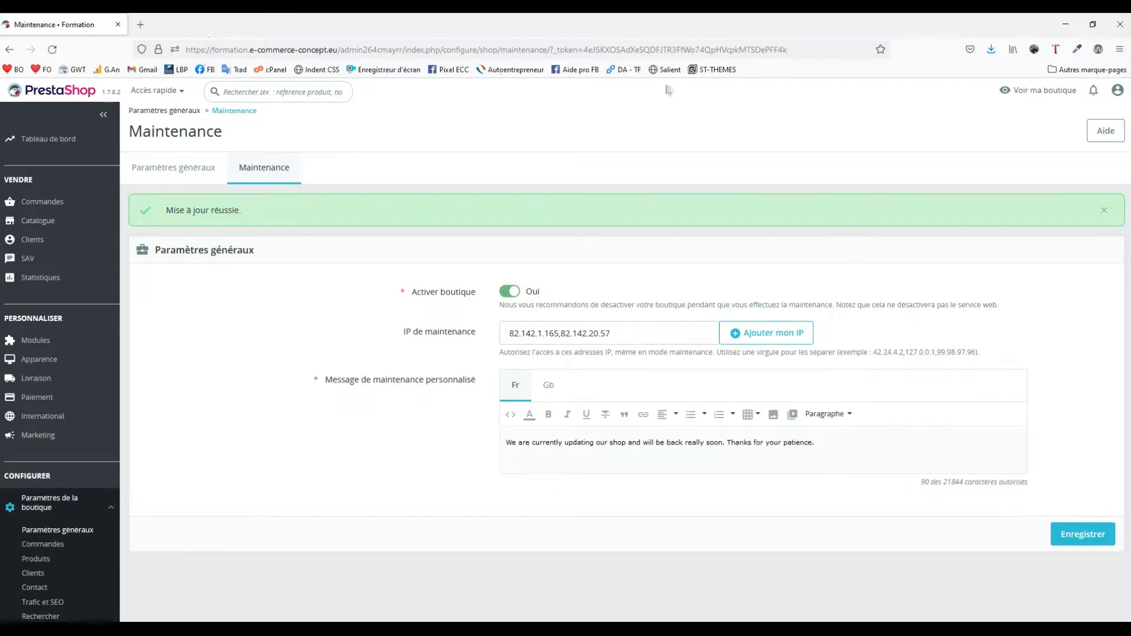
# Open the shop's public storefront and look over its home page.
pyautogui.click(1037, 93)
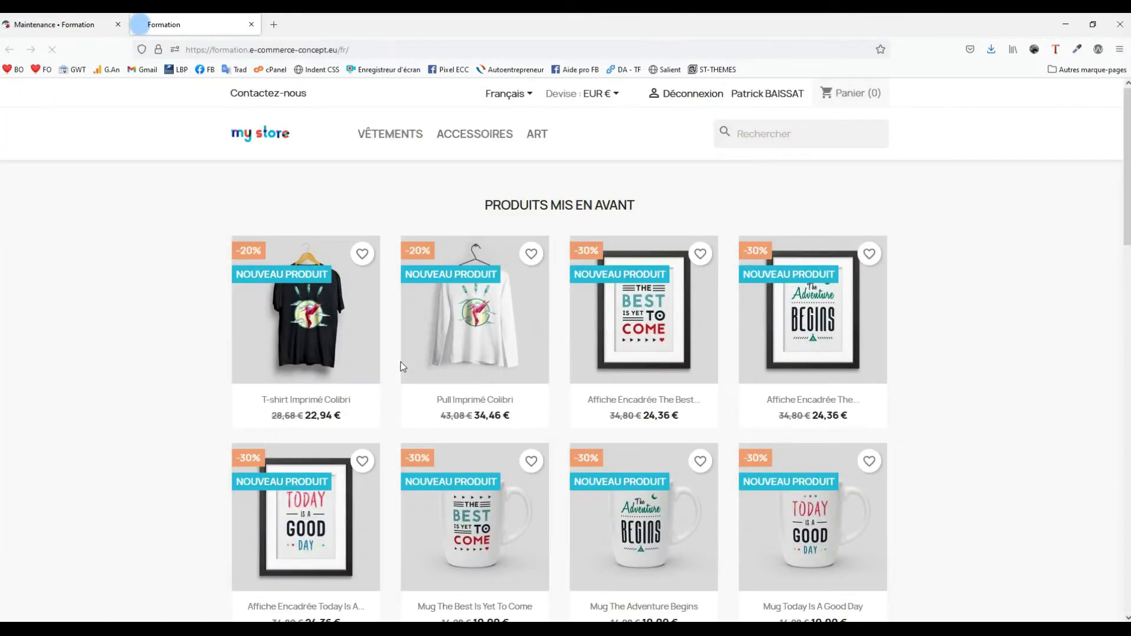
pyautogui.scroll(-20, 362, 368)
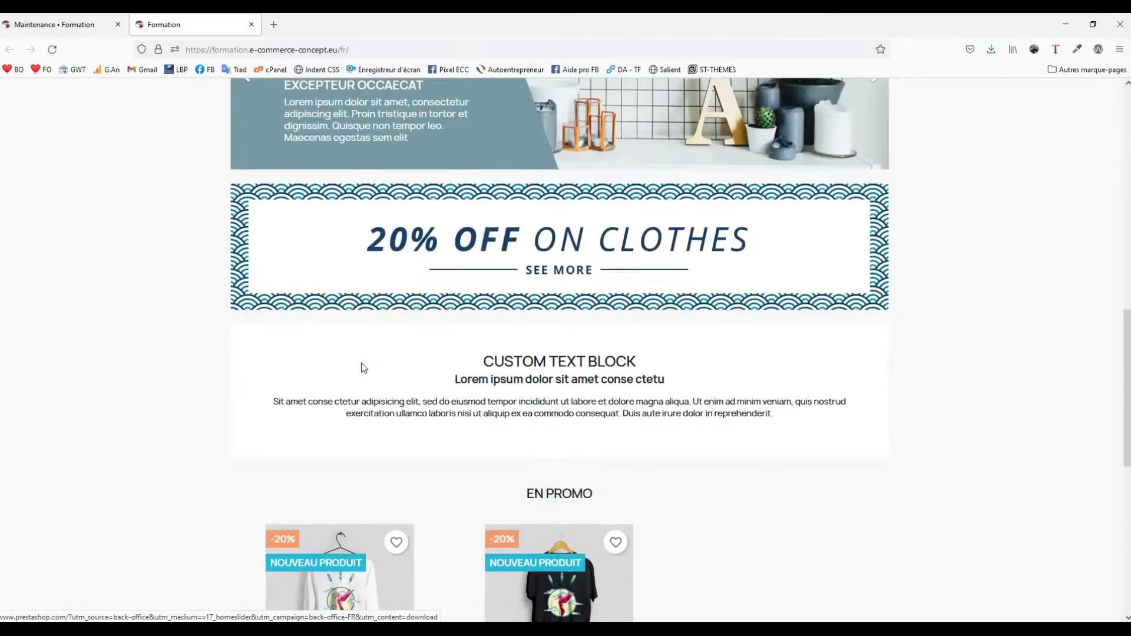
pyautogui.scroll(20, 364, 368)
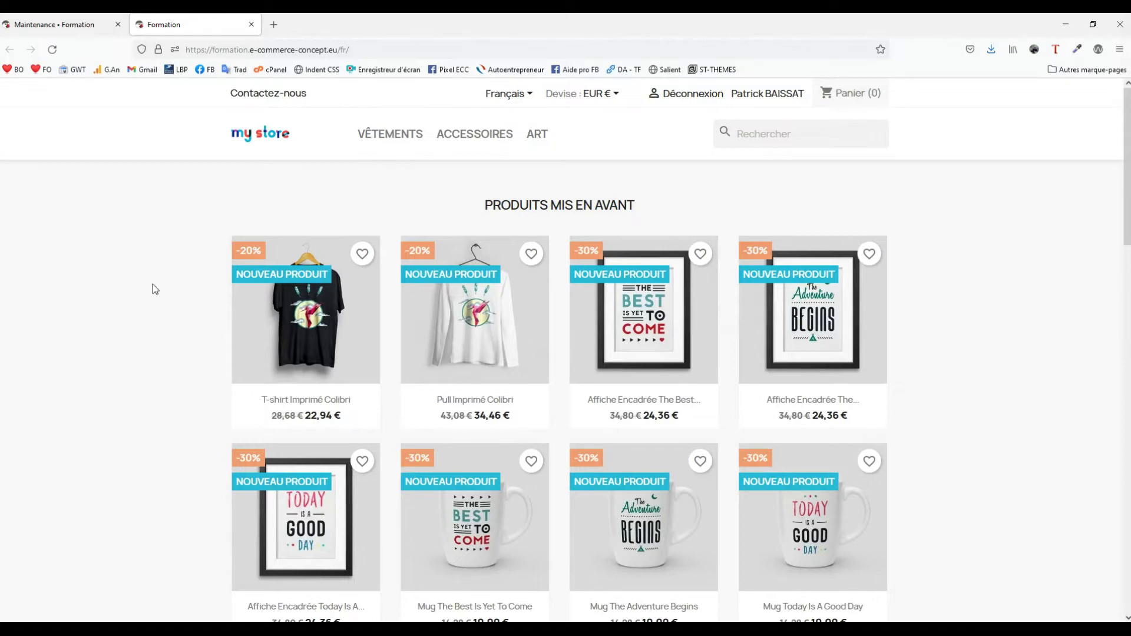
# Return to the back office dashboard and open the Thème et logo page to show the shop's current theme.
pyautogui.click(70, 26)
pyautogui.click(70, 141)
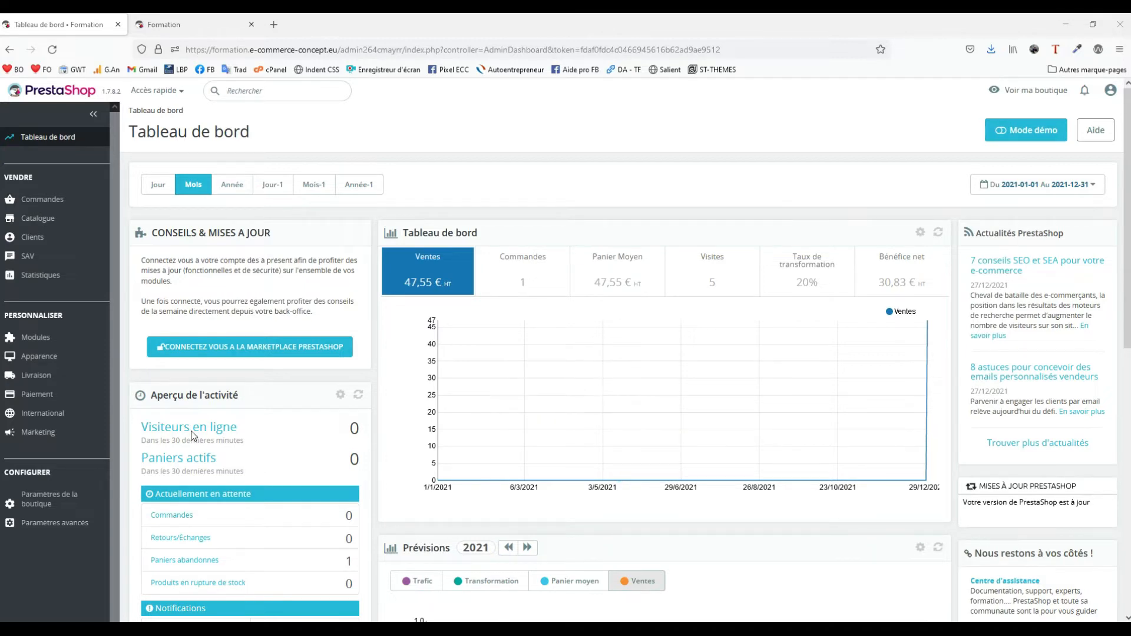
pyautogui.click(54, 382)
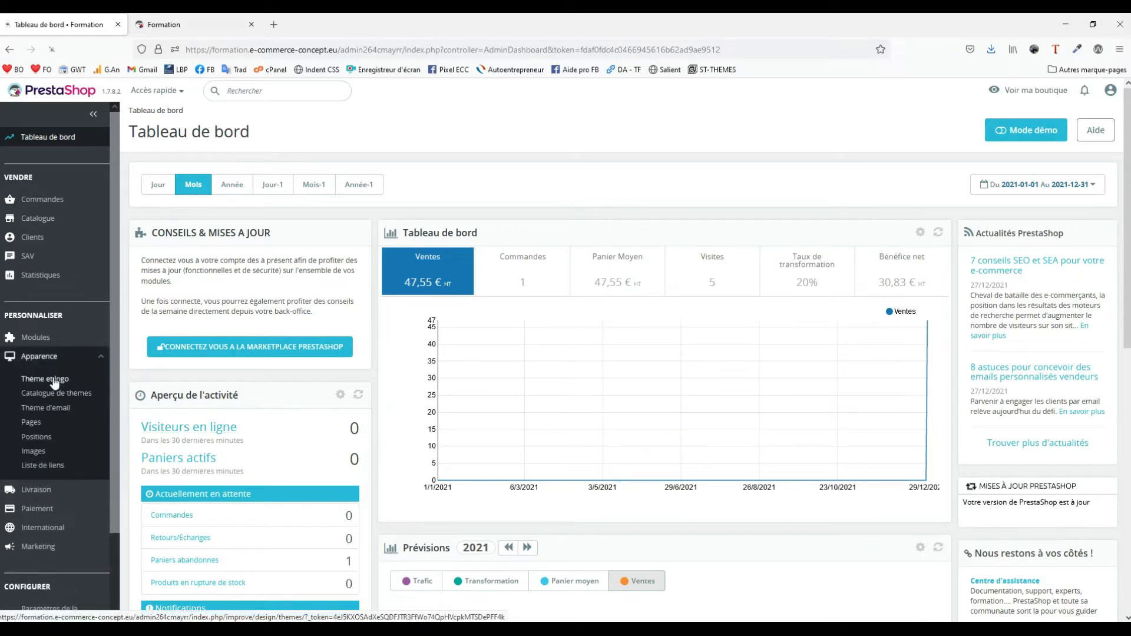
pyautogui.scroll(-2, 505, 396)
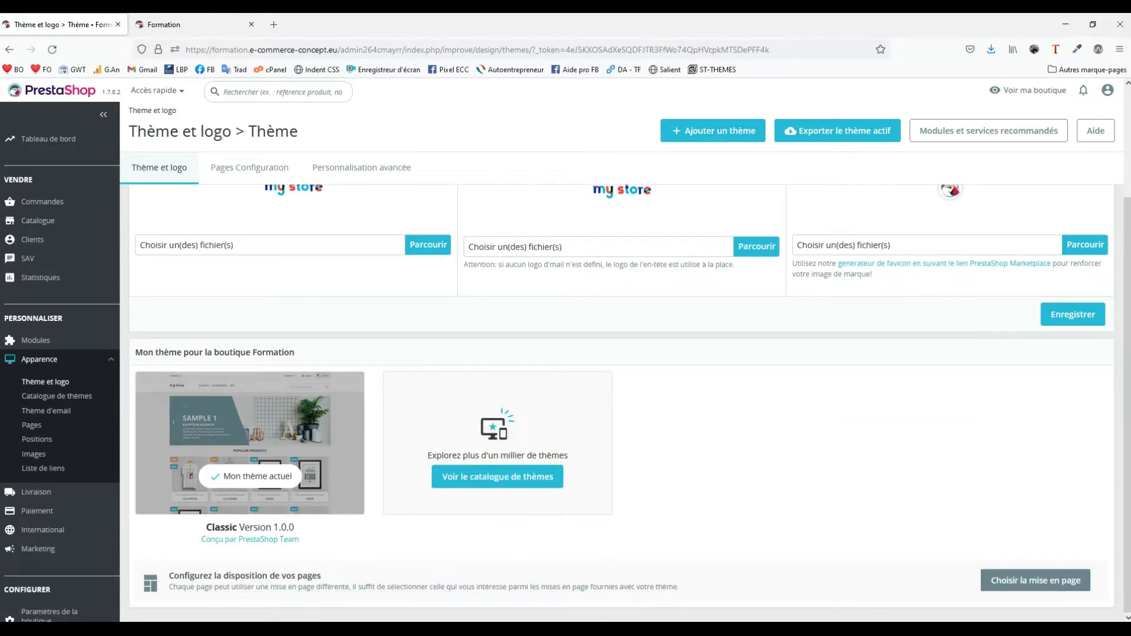
# Switch to Notepad++ with the classic-child theme.yml file and reduce its window so it floats over the browser.
pyautogui.hotkey('alt', 'Tab')
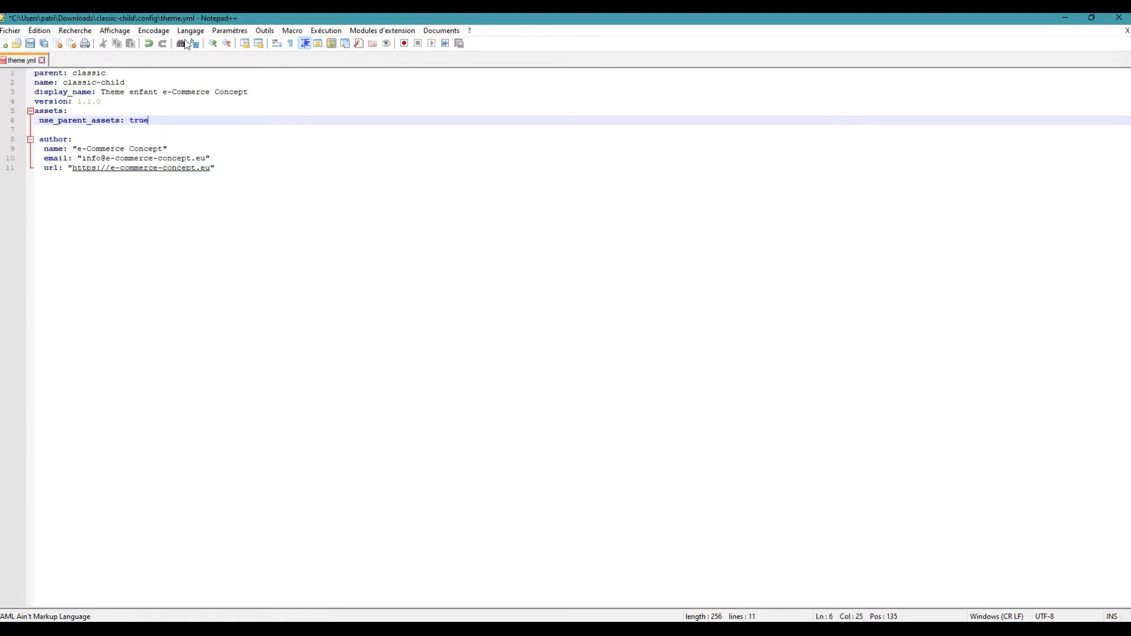
pyautogui.doubleClick(162, 20)
pyautogui.moveTo(173, 23); pyautogui.dragTo(246, 75)
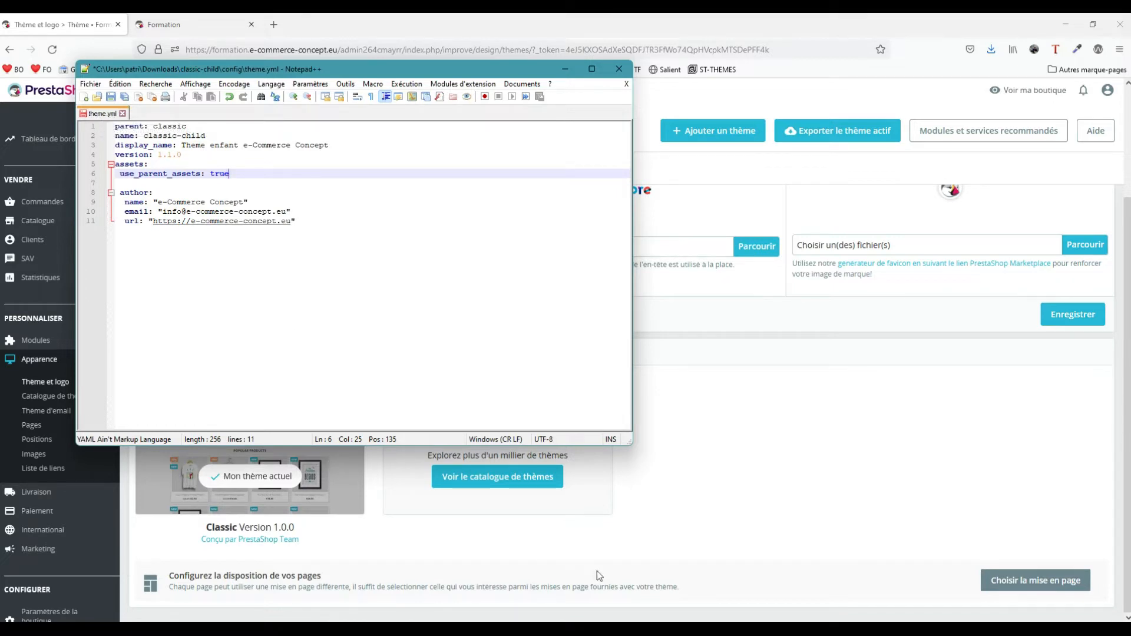
# Switch to FileZilla and create and enter a classic-child folder inside the remote themes folder.
pyautogui.moveTo(669, 629)
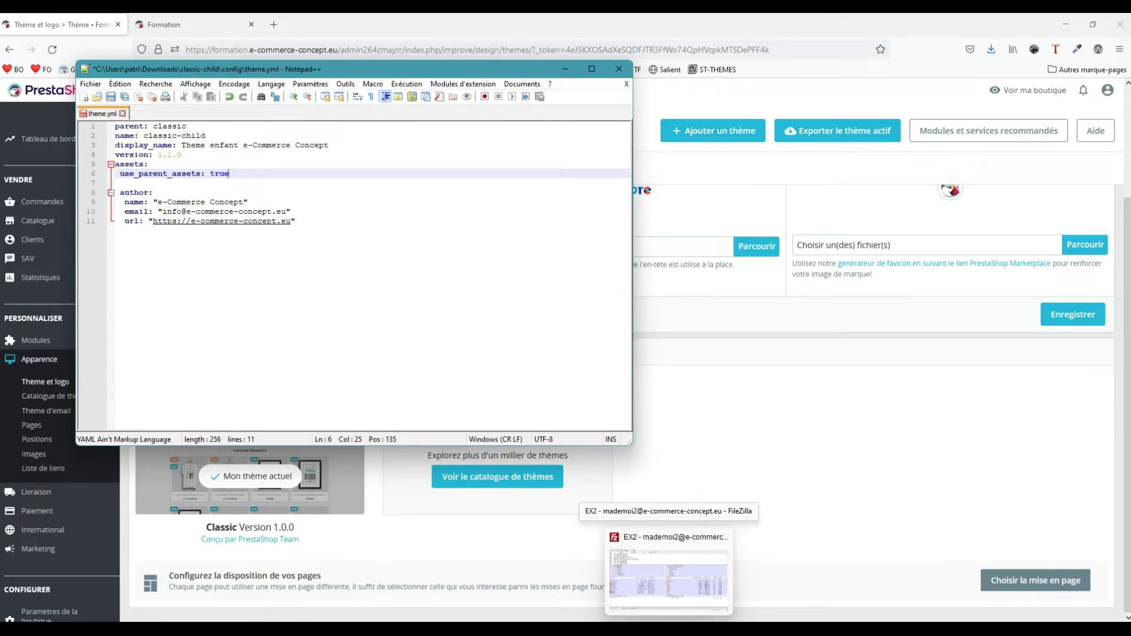
pyautogui.click(669, 629)
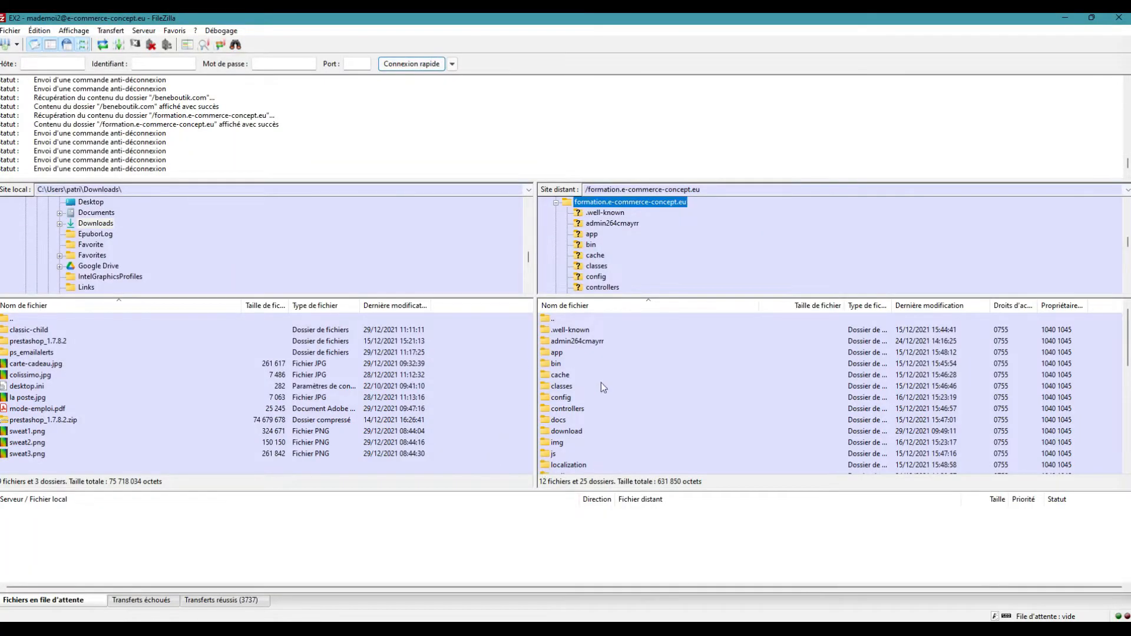
pyautogui.scroll(-3, 610, 394)
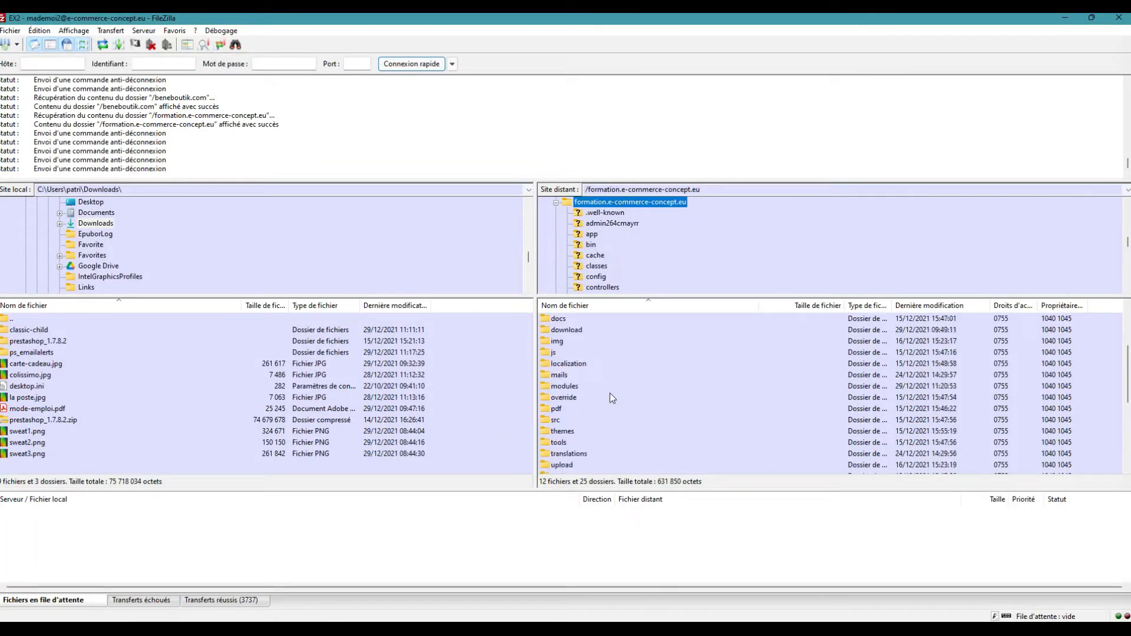
pyautogui.doubleClick(563, 433)
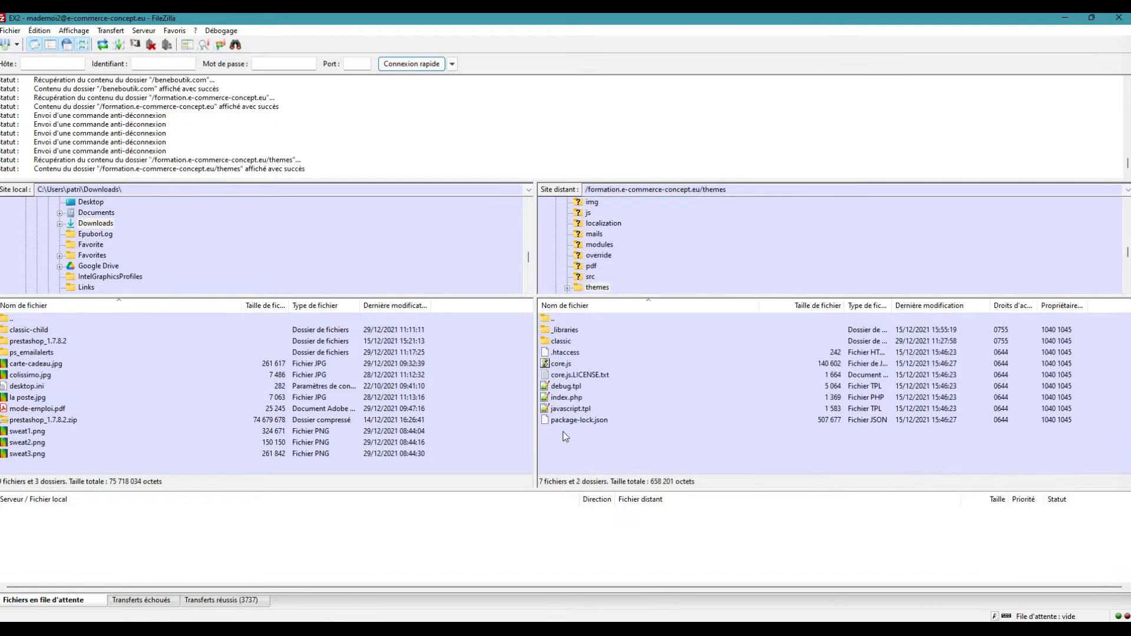
pyautogui.rightClick(598, 357)
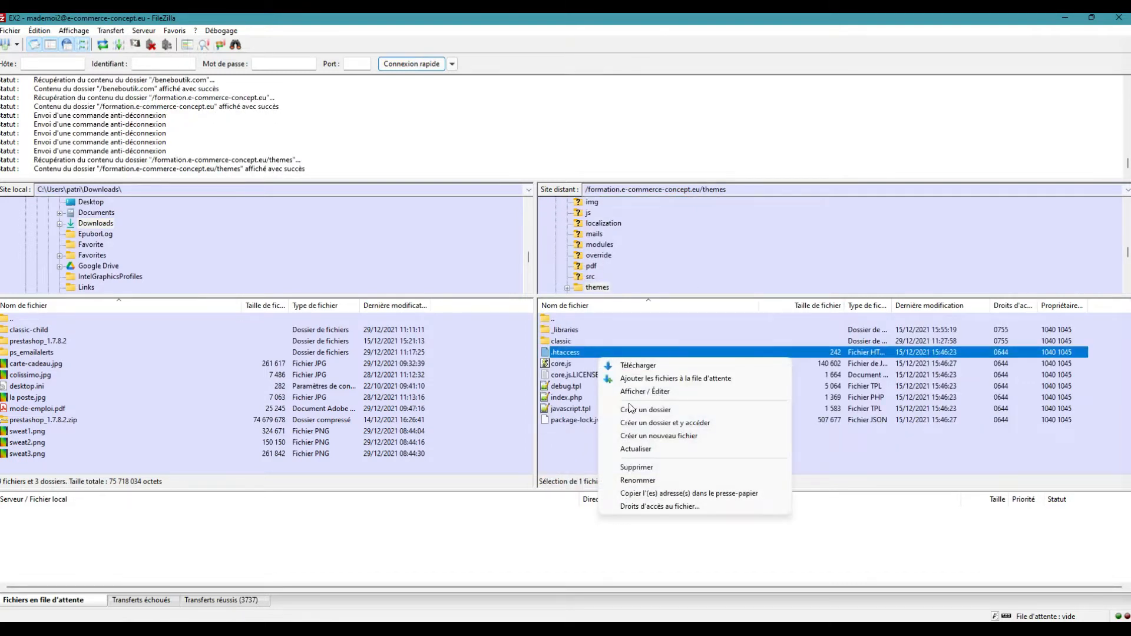
pyautogui.click(643, 423)
pyautogui.write('classic-c')
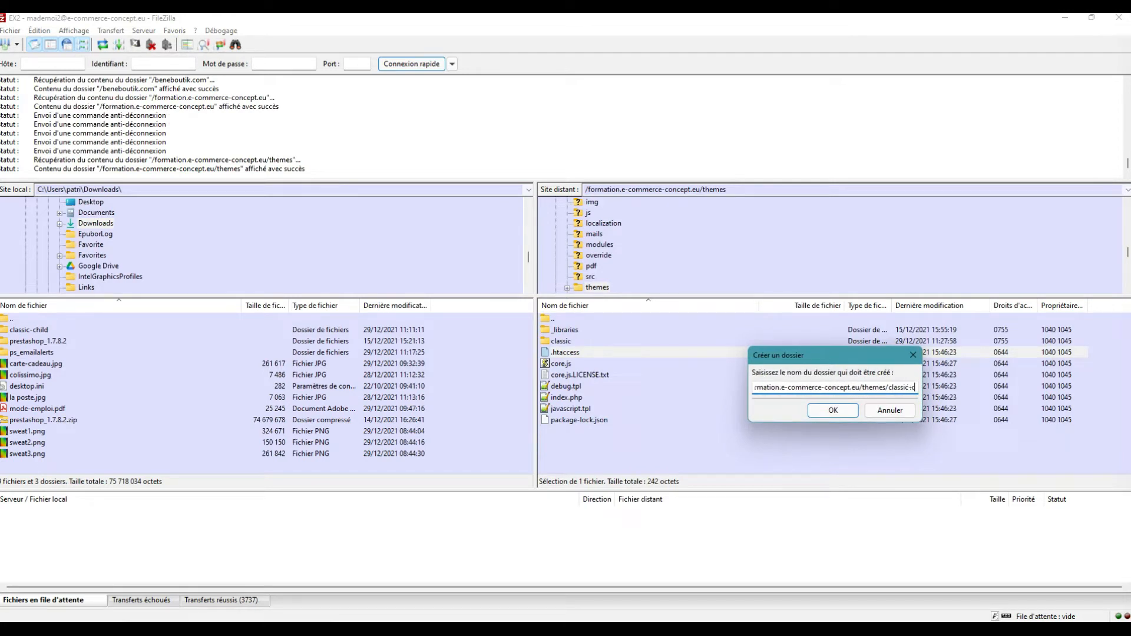
pyautogui.write('hild')
pyautogui.press('Return')
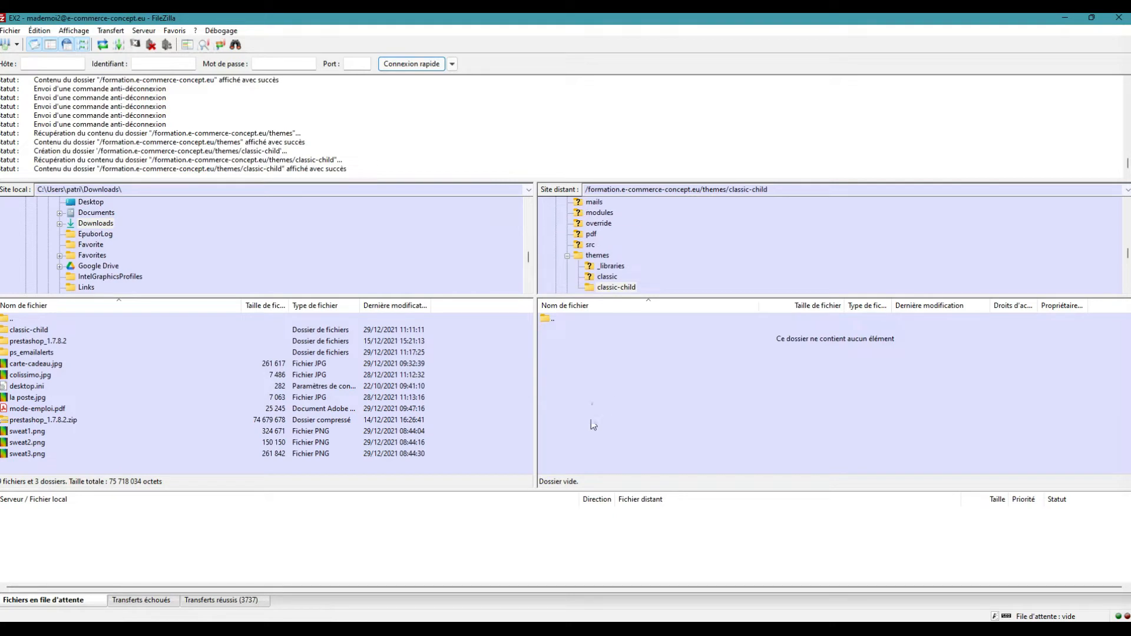
# Create a config folder inside the remote classic-child folder and enter it.
pyautogui.rightClick(572, 347)
pyautogui.click(615, 406)
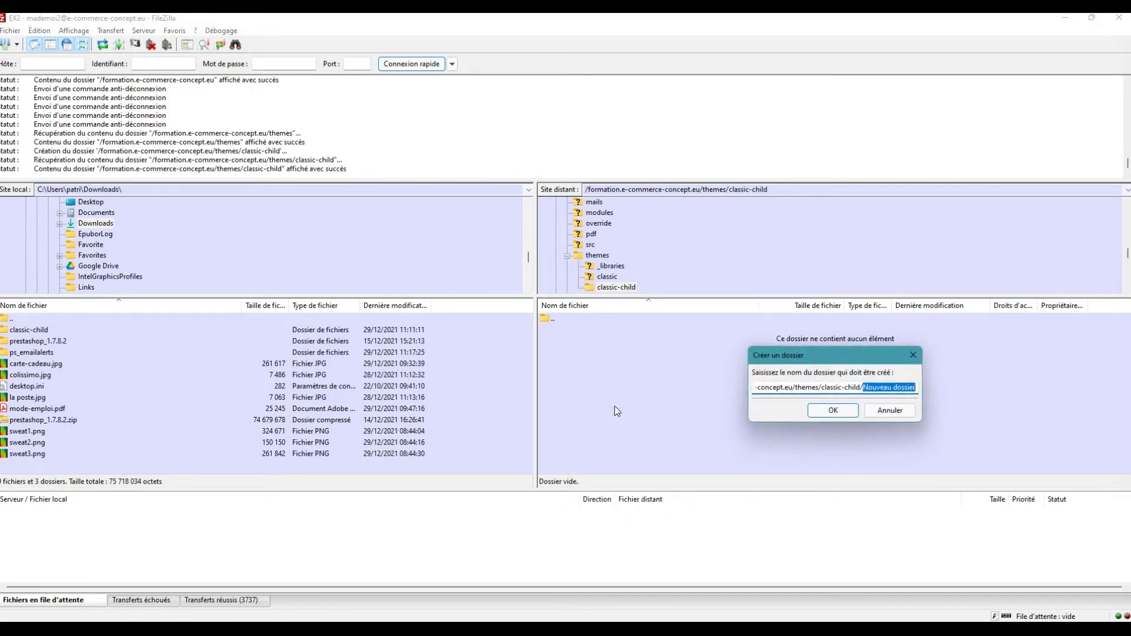
pyautogui.write('confi')
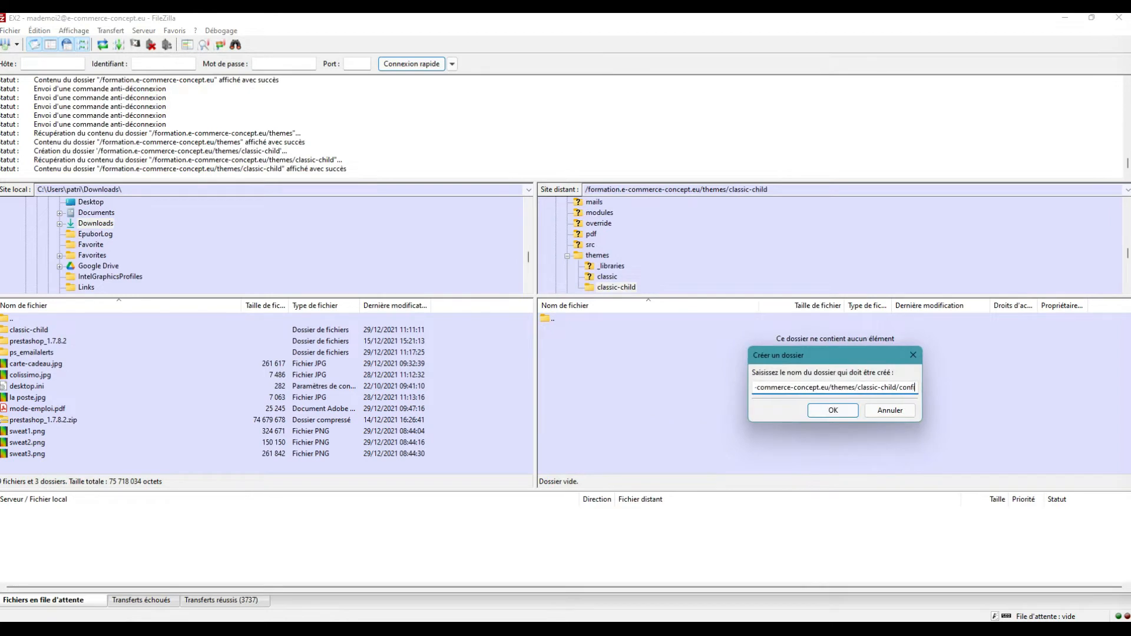
pyautogui.write('g')
pyautogui.press('Return')
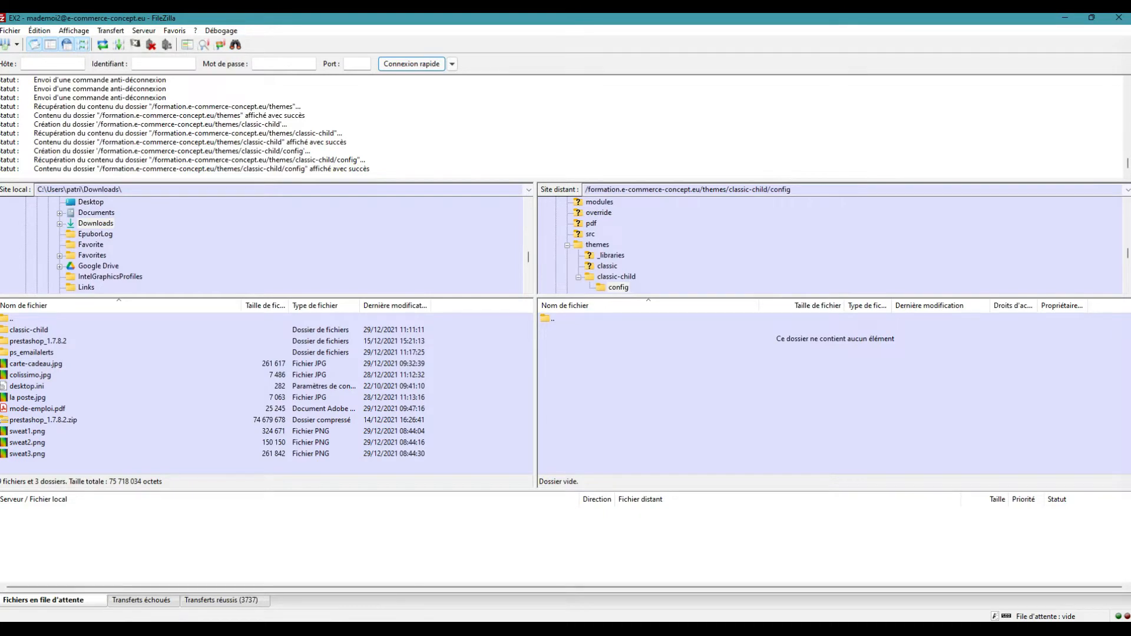
# Switch to Notepad++, save a copy of theme.yml in the Téléchargements folder under the same name, and minimize the editor.
pyautogui.hotkey('alt', 'Tab')
pyautogui.click(91, 84)
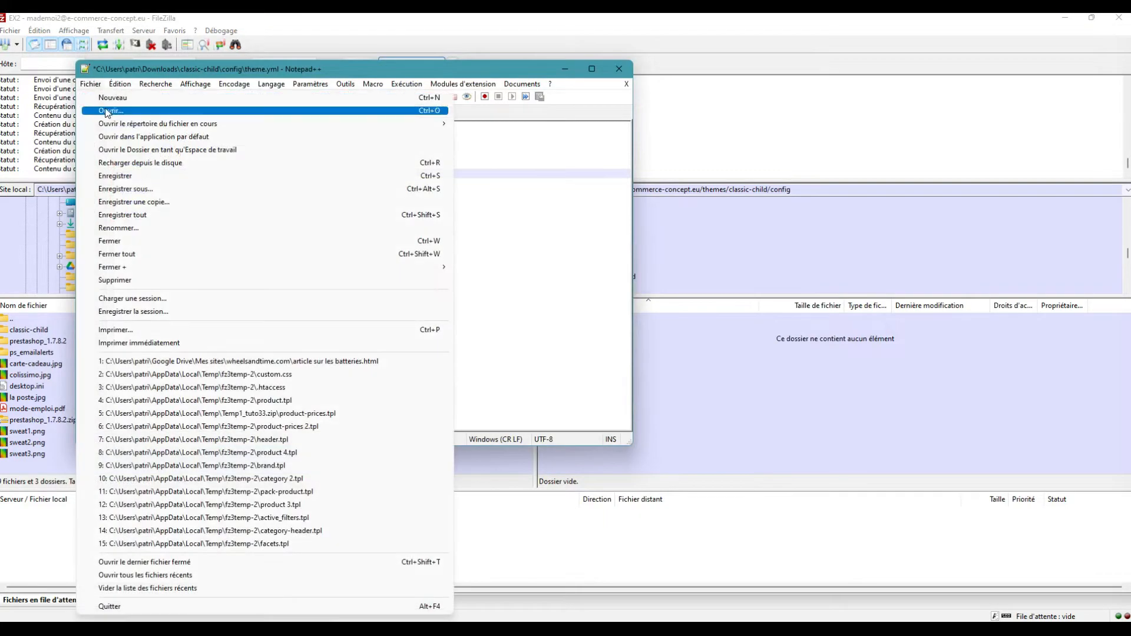
pyautogui.click(126, 190)
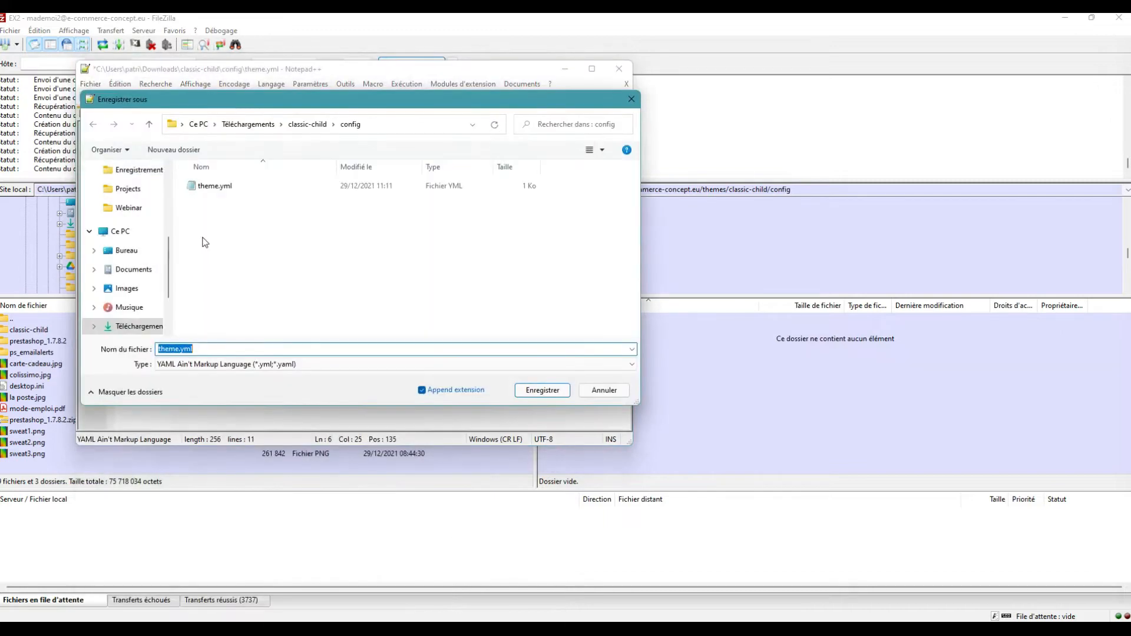
pyautogui.click(250, 125)
pyautogui.click(542, 391)
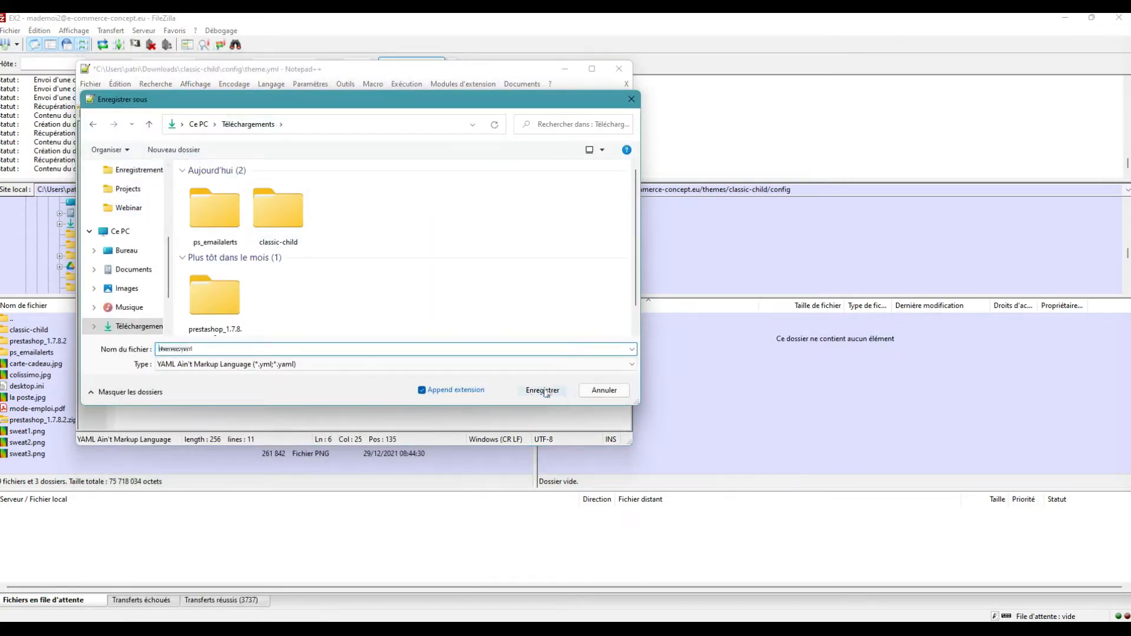
pyautogui.click(565, 69)
# Refresh the local Downloads listing and upload theme.yml to the remote classic-child/config folder.
pyautogui.click(77, 387)
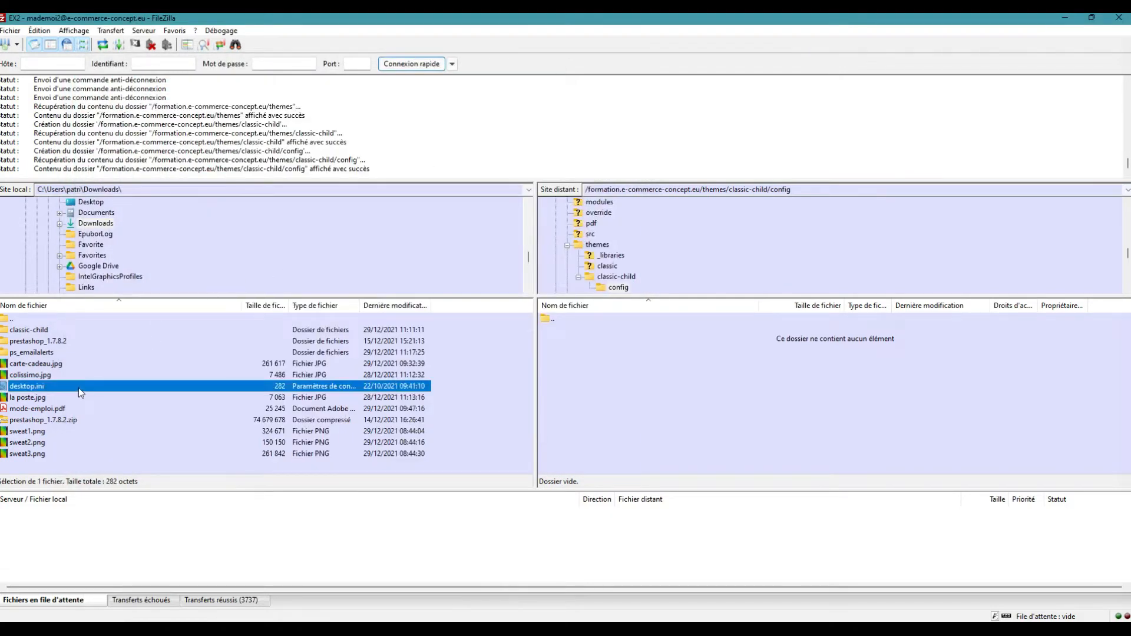
pyautogui.press('F5')
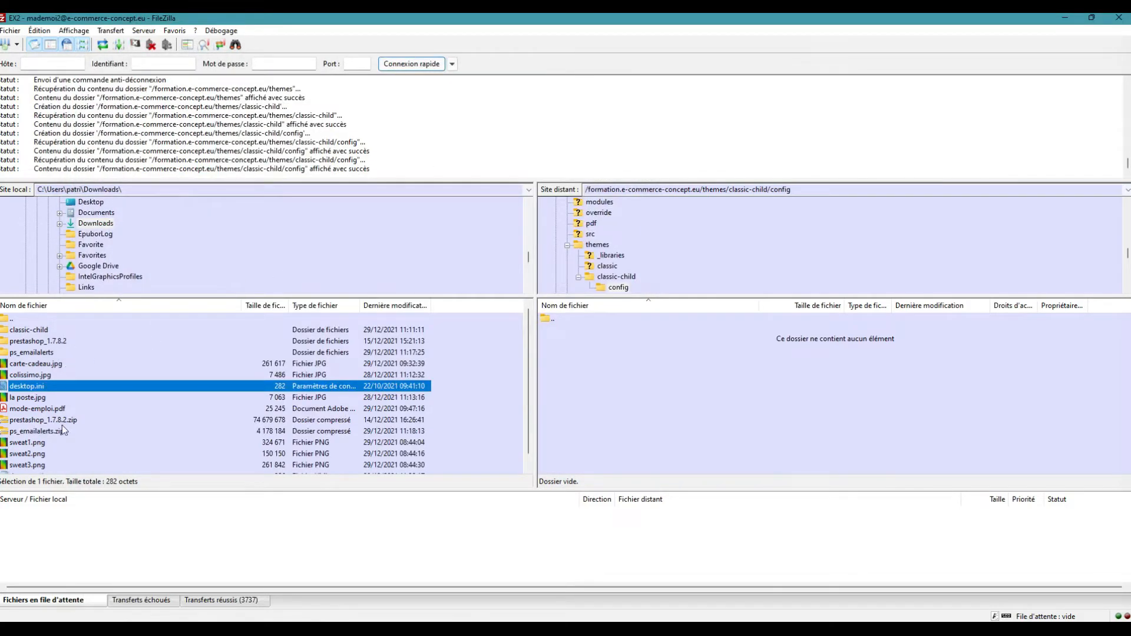
pyautogui.scroll(-1, 62, 433)
pyautogui.rightClick(37, 465)
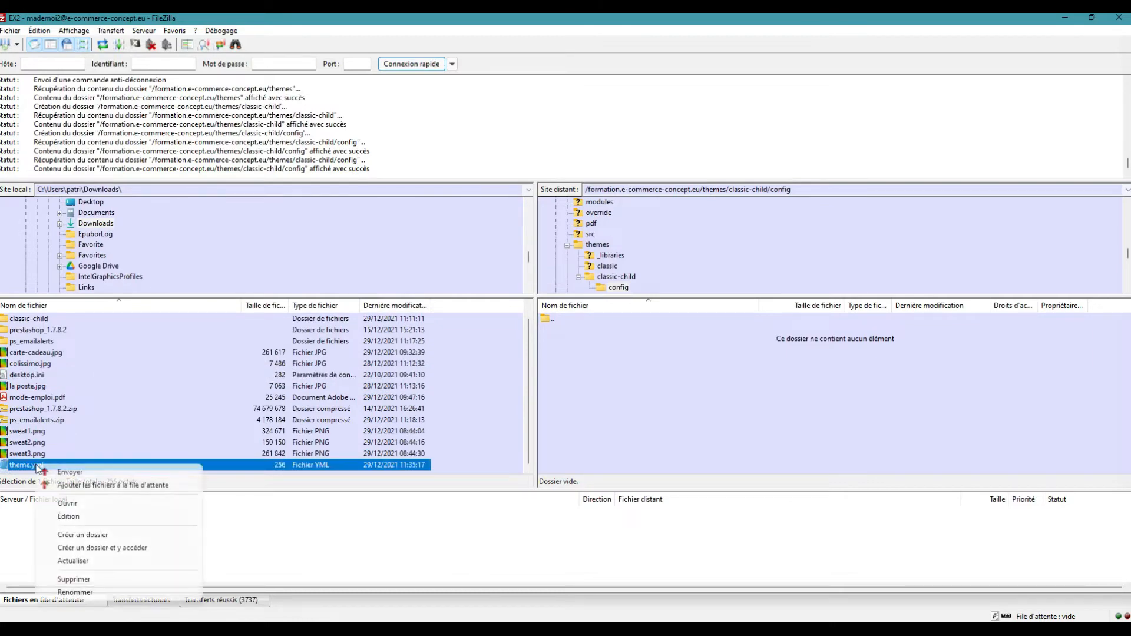
pyautogui.click(70, 472)
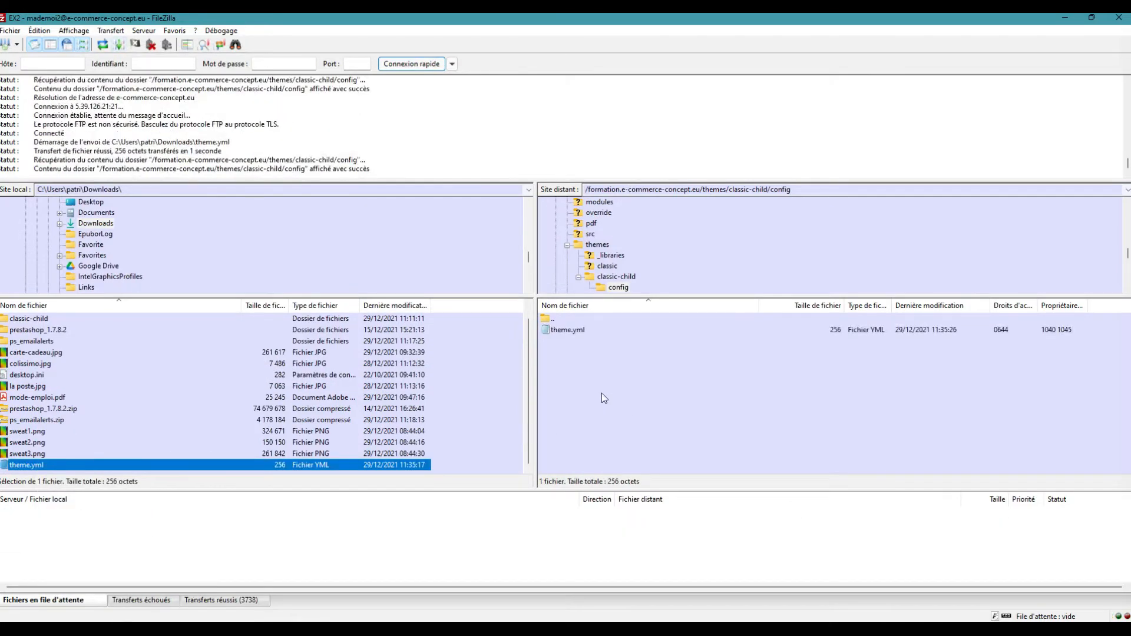
# Switch to the browser, reload the Thème et logo page and activate Theme enfant e-Commerce Concept as the shop's theme.
pyautogui.click(489, 629)
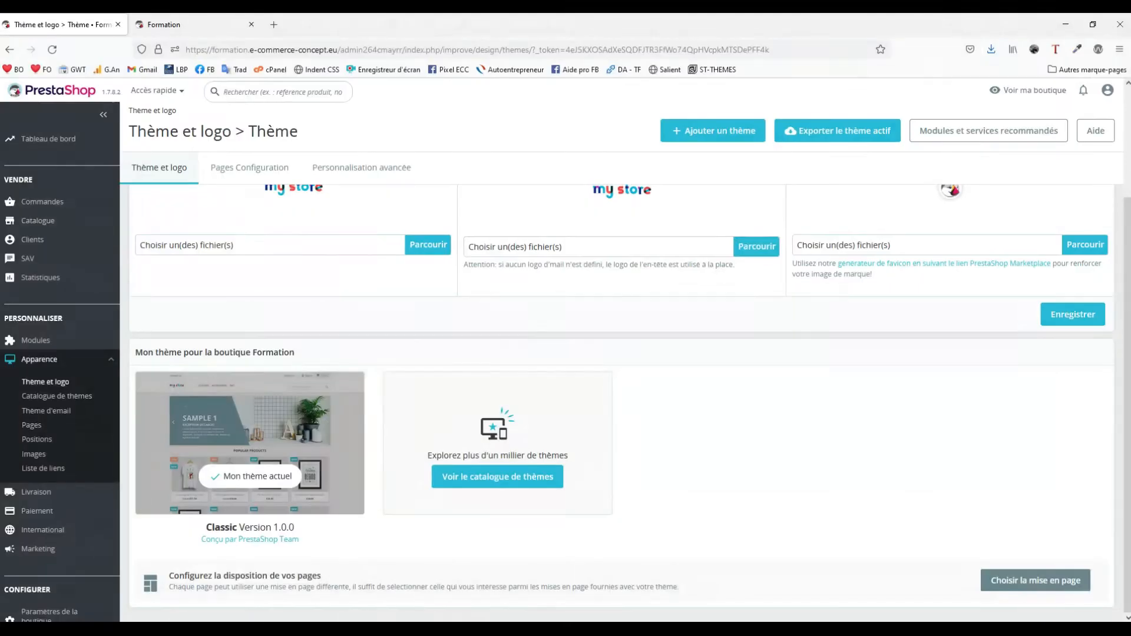
pyautogui.click(53, 49)
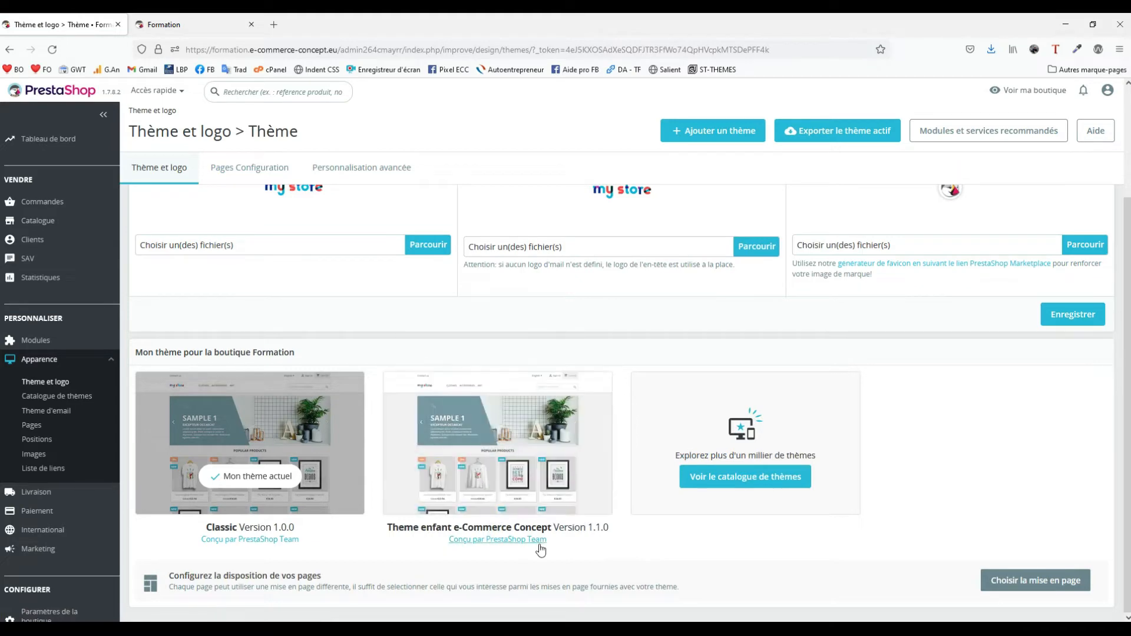
pyautogui.moveTo(486, 432)
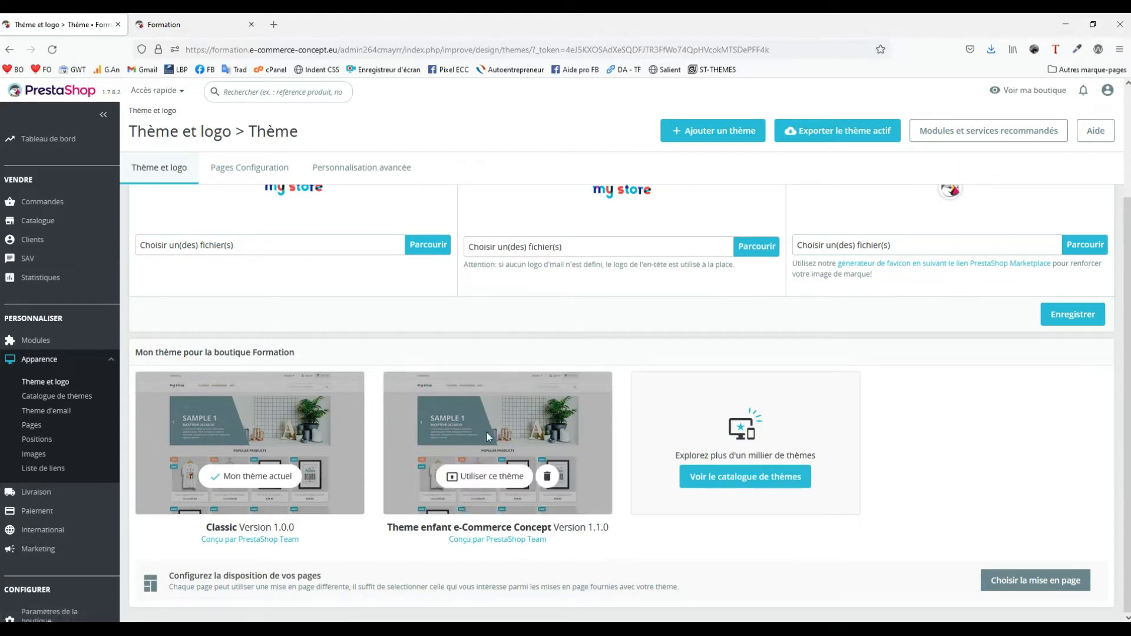
pyautogui.click(488, 480)
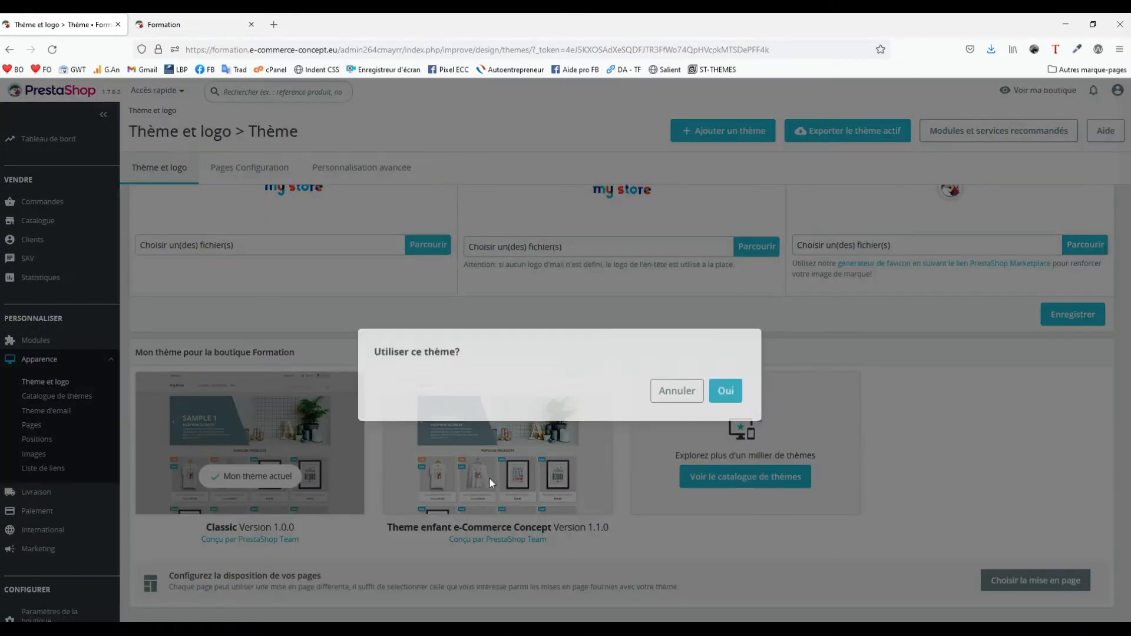
pyautogui.click(725, 383)
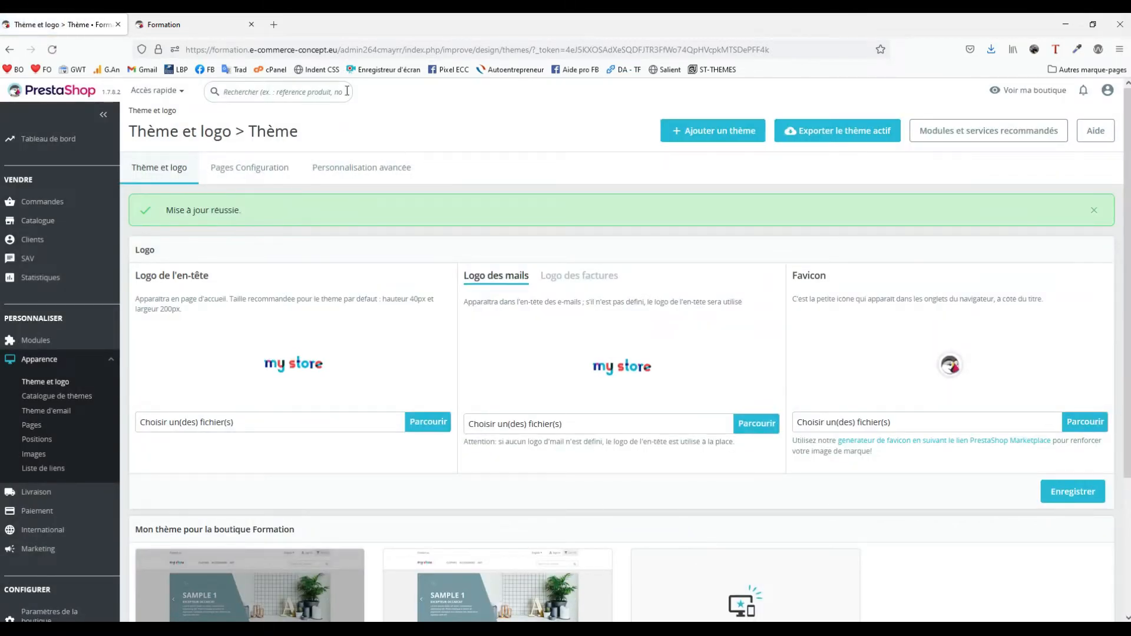
# Look over the storefront's home page with the child theme, and check the current theme on the Thème et logo page.
pyautogui.click(1036, 91)
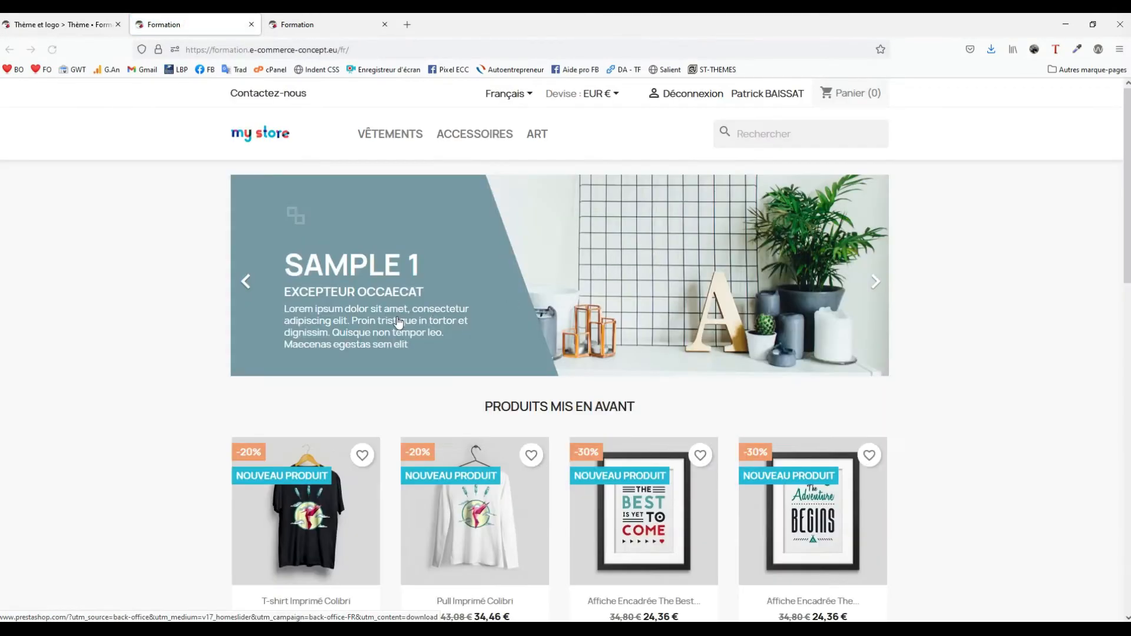
pyautogui.scroll(-6, 399, 328)
pyautogui.scroll(-6, 422, 366)
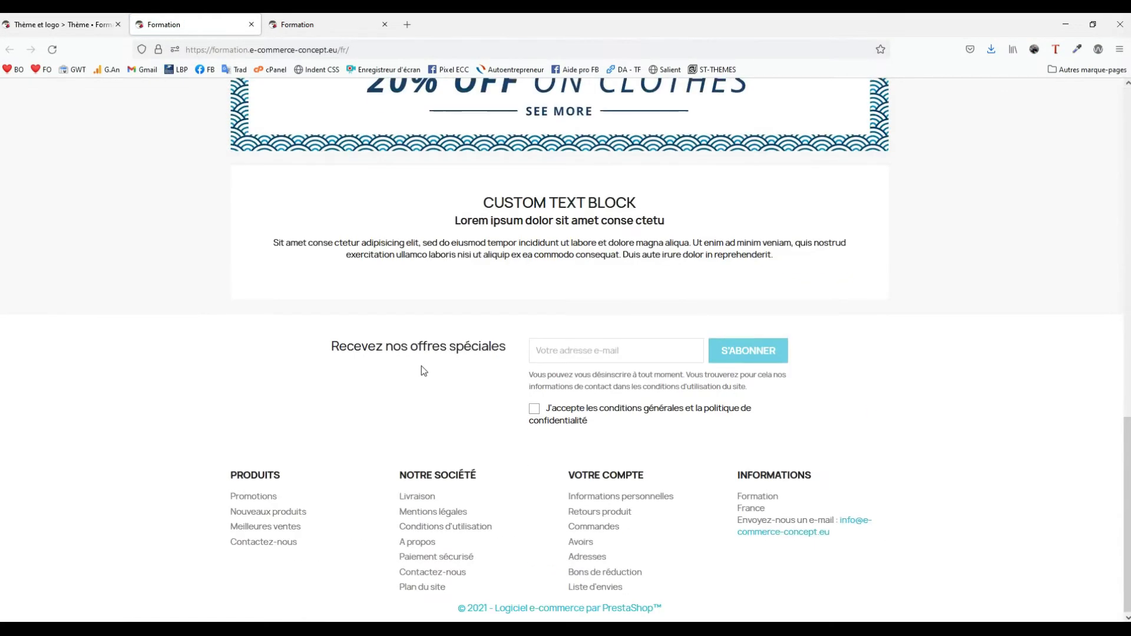
pyautogui.scroll(12, 422, 365)
pyautogui.scroll(-10, 422, 366)
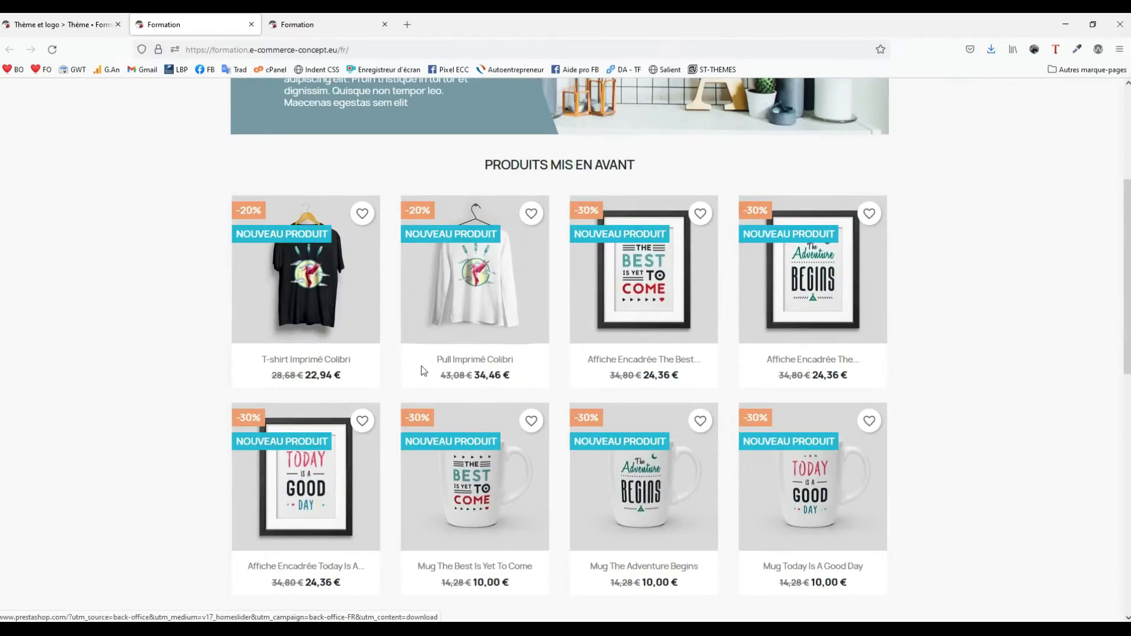
pyautogui.scroll(12, 422, 366)
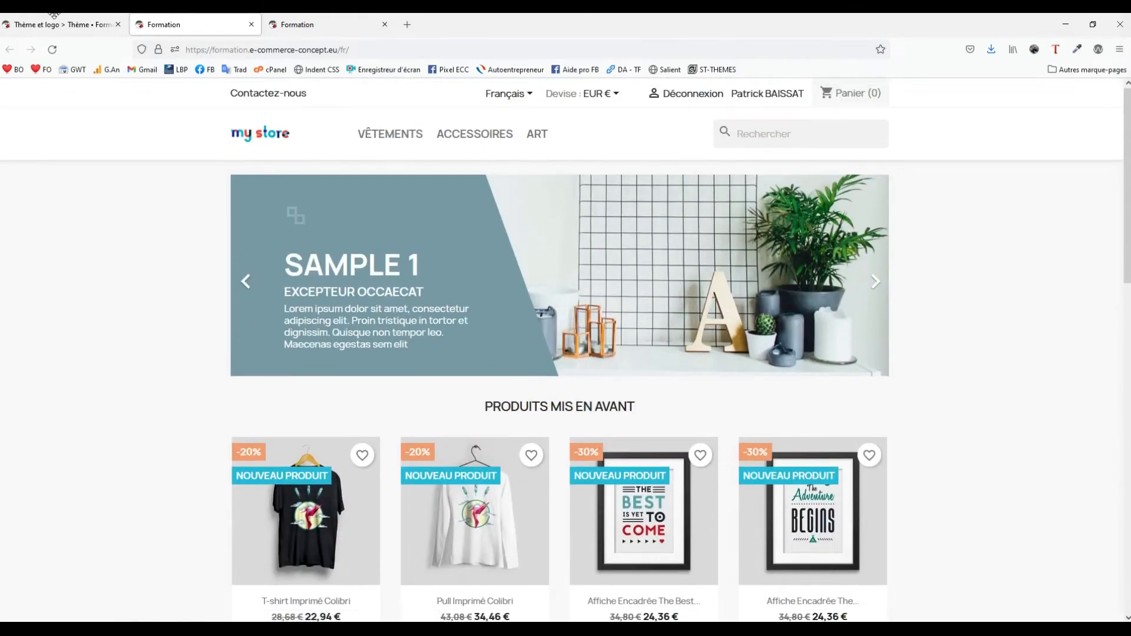
pyautogui.click(55, 25)
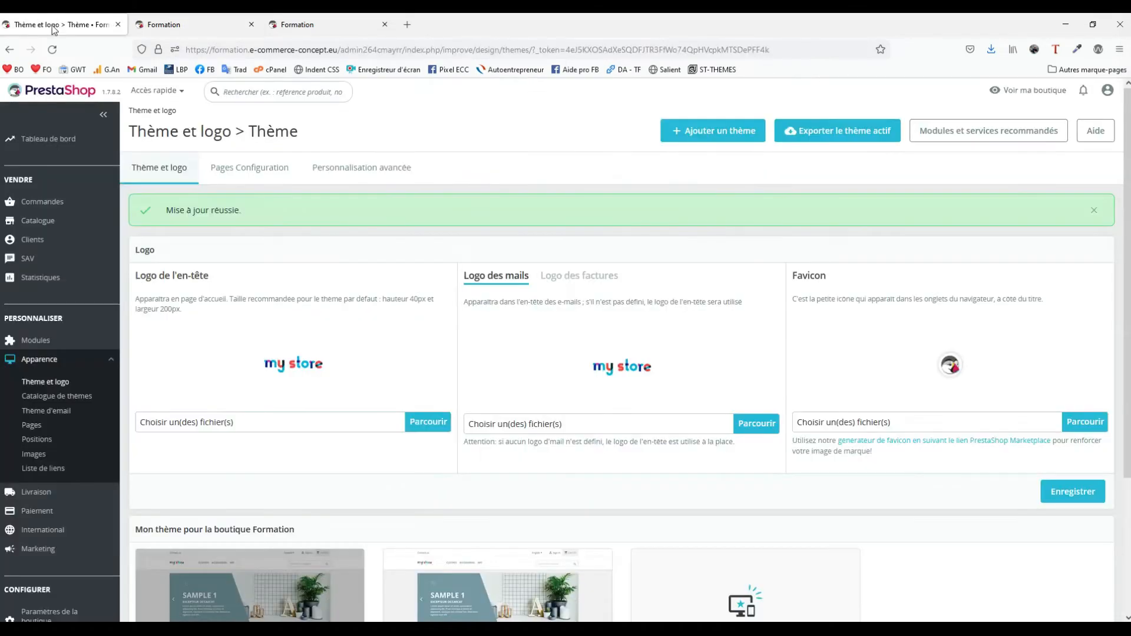
pyautogui.scroll(-3, 379, 409)
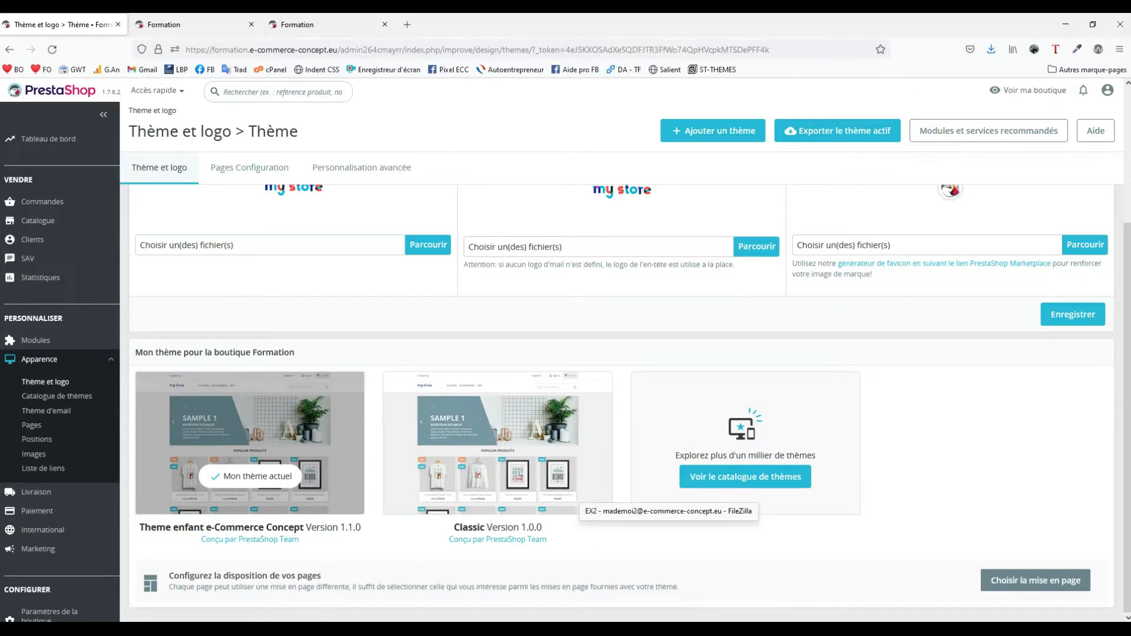
# Switch to FileZilla and create and enter a css folder in the remote classic-child/assets folder.
pyautogui.click(669, 633)
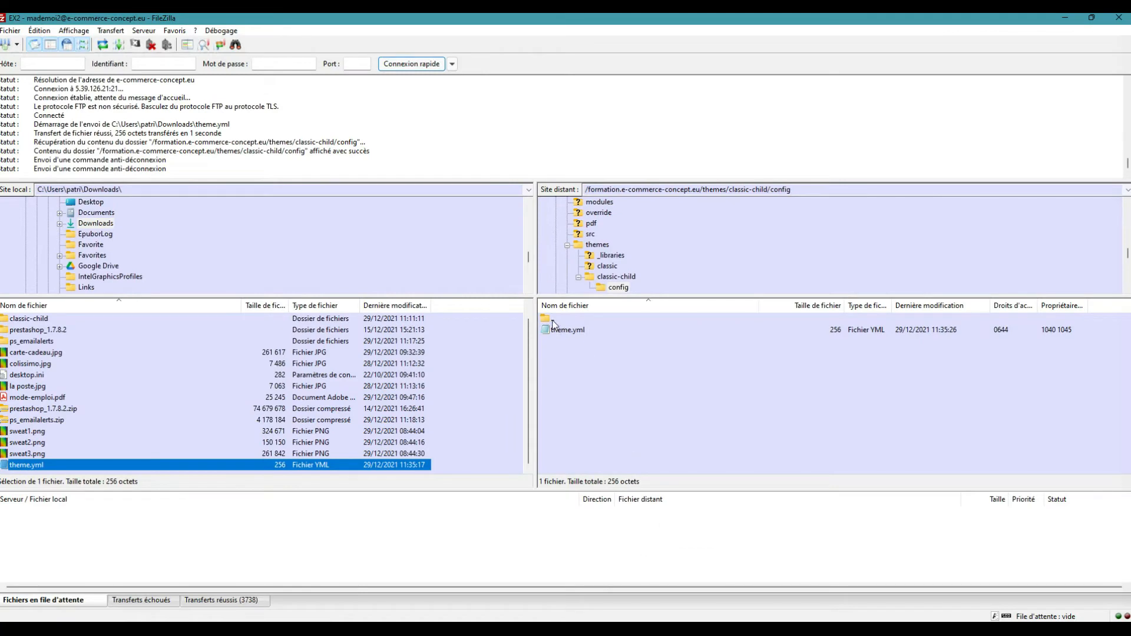
pyautogui.doubleClick(553, 321)
pyautogui.doubleClick(559, 331)
pyautogui.rightClick(567, 359)
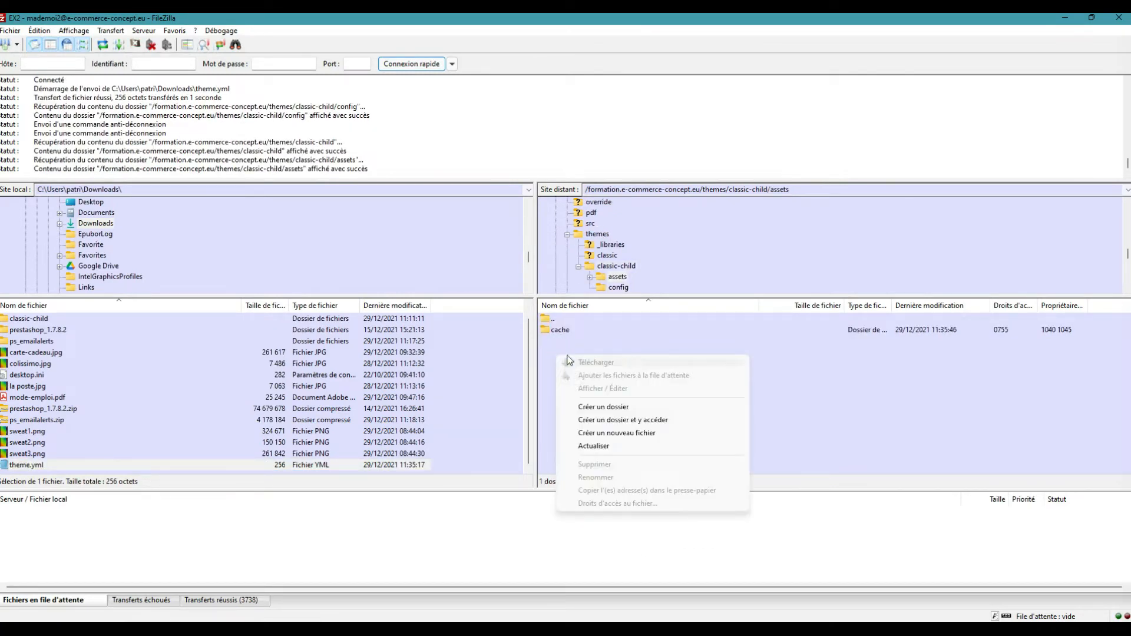
pyautogui.click(597, 420)
pyautogui.write('css')
pyautogui.press('Return')
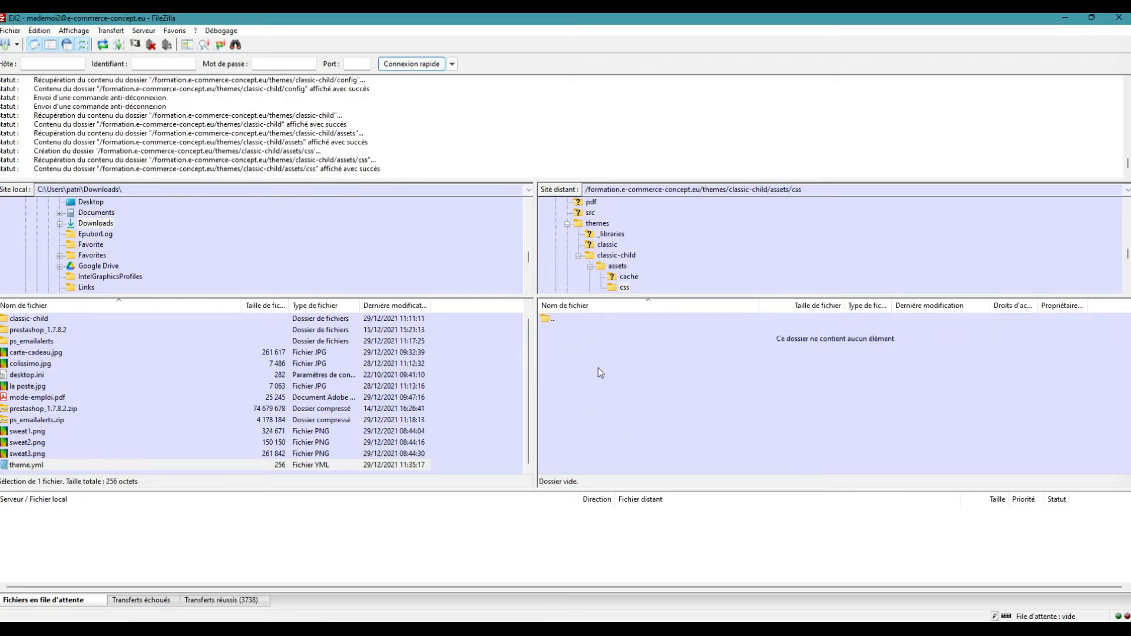
# Upload custom.css from the local classic-child/assets/css folder to the remote css folder.
pyautogui.click(30, 320)
pyautogui.doubleClick(30, 321)
pyautogui.doubleClick(20, 335)
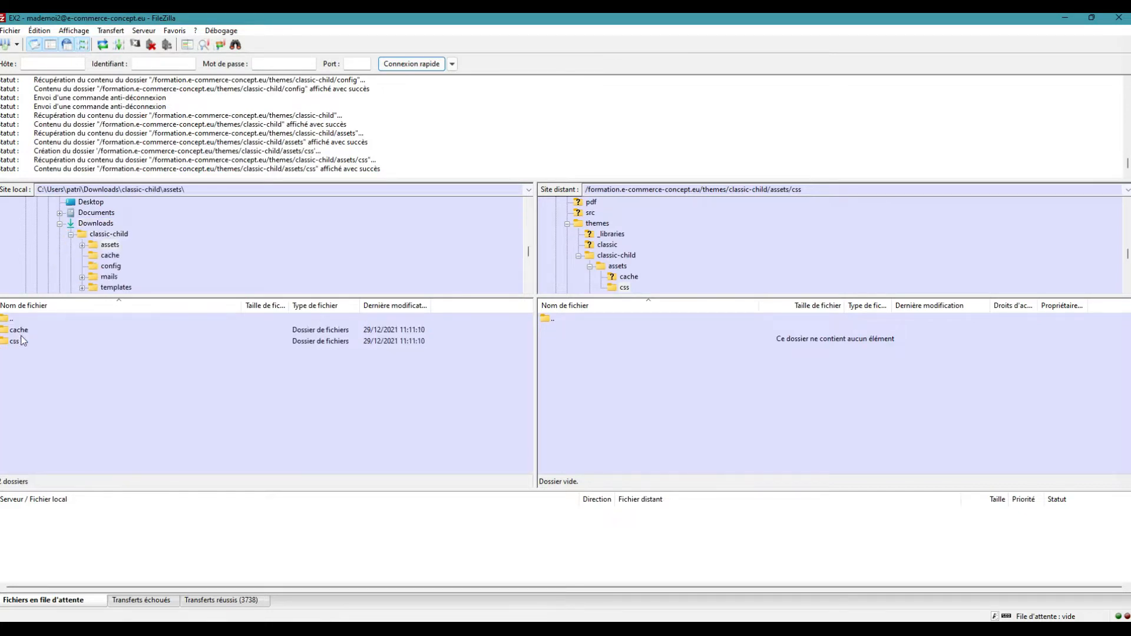
pyautogui.doubleClick(18, 343)
pyautogui.rightClick(24, 335)
pyautogui.click(54, 340)
# Open the server's copy of custom.css for editing and look through its style rules.
pyautogui.click(570, 331)
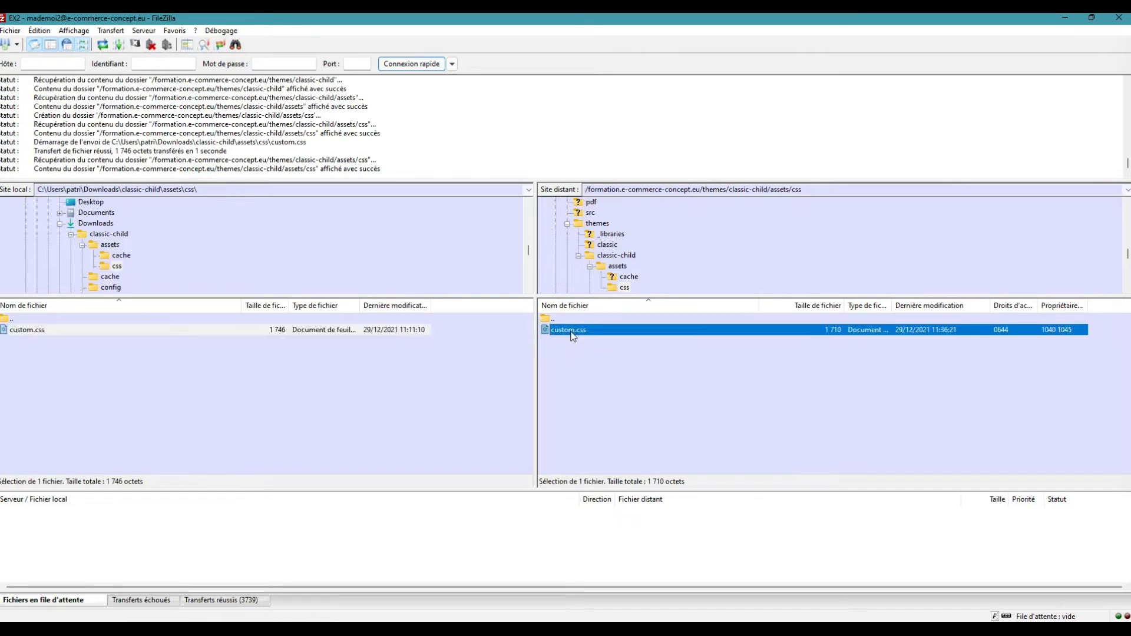
pyautogui.rightClick(571, 336)
pyautogui.click(598, 361)
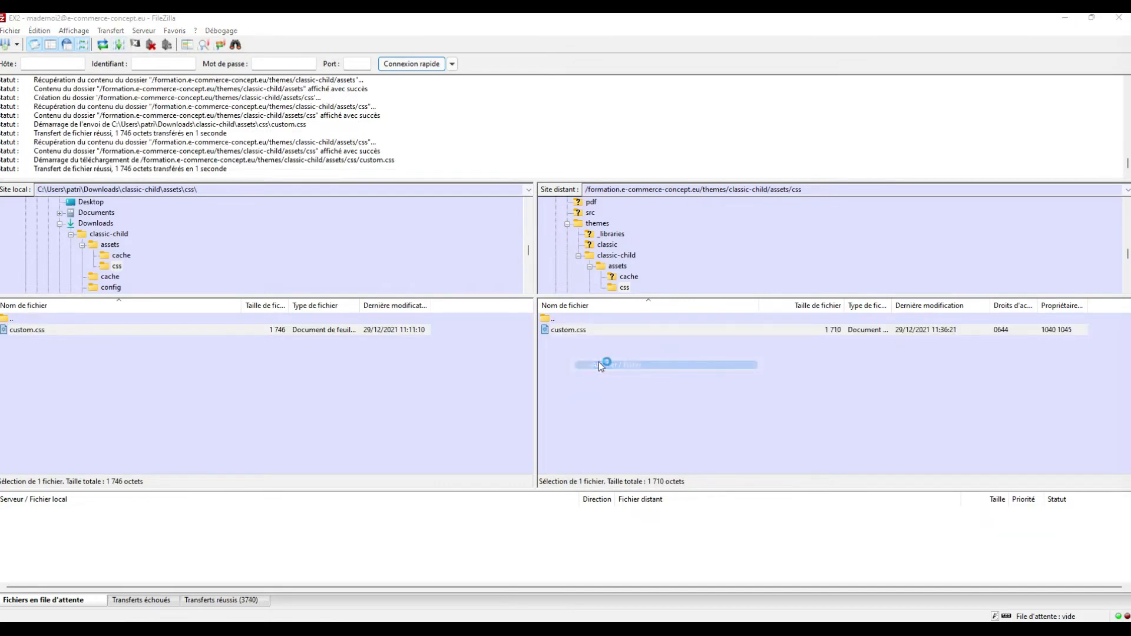
pyautogui.scroll(-2, 262, 224)
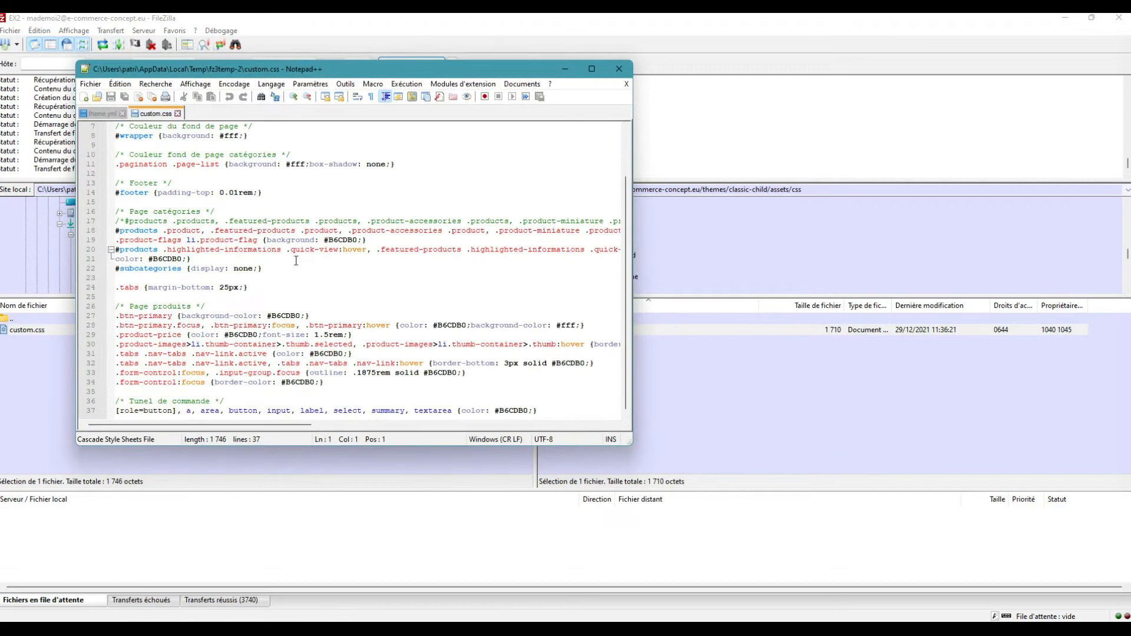
# Delete all the style rules below the opening comment in custom.css and leave the editor without saving.
pyautogui.scroll(2, 305, 346)
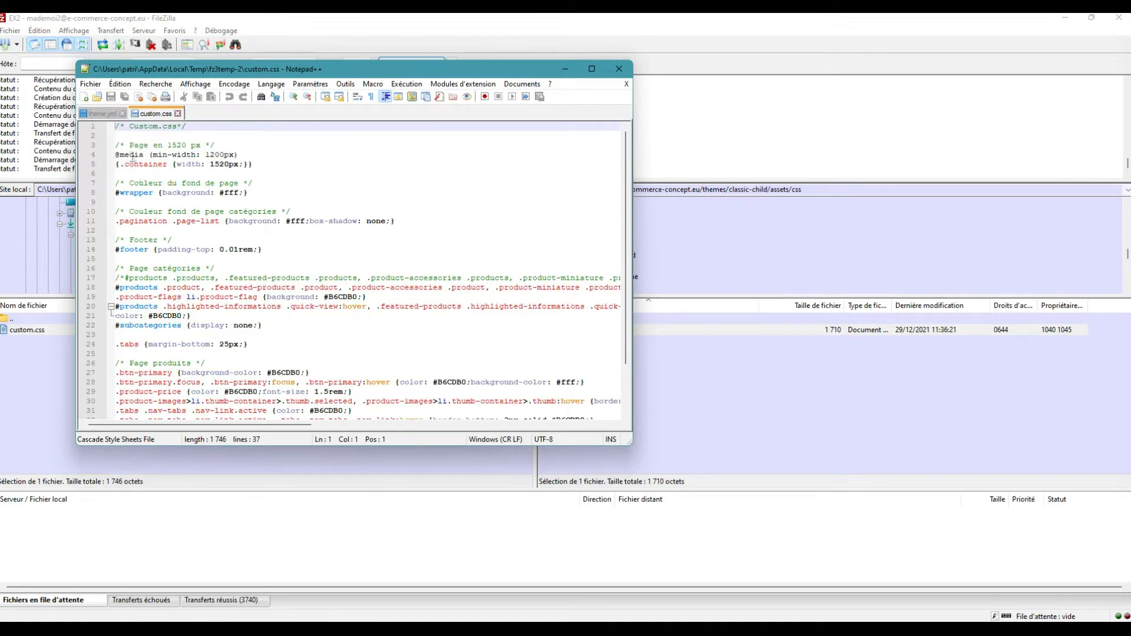
pyautogui.moveTo(117, 142); pyautogui.dragTo(141, 480)
pyautogui.press('Delete')
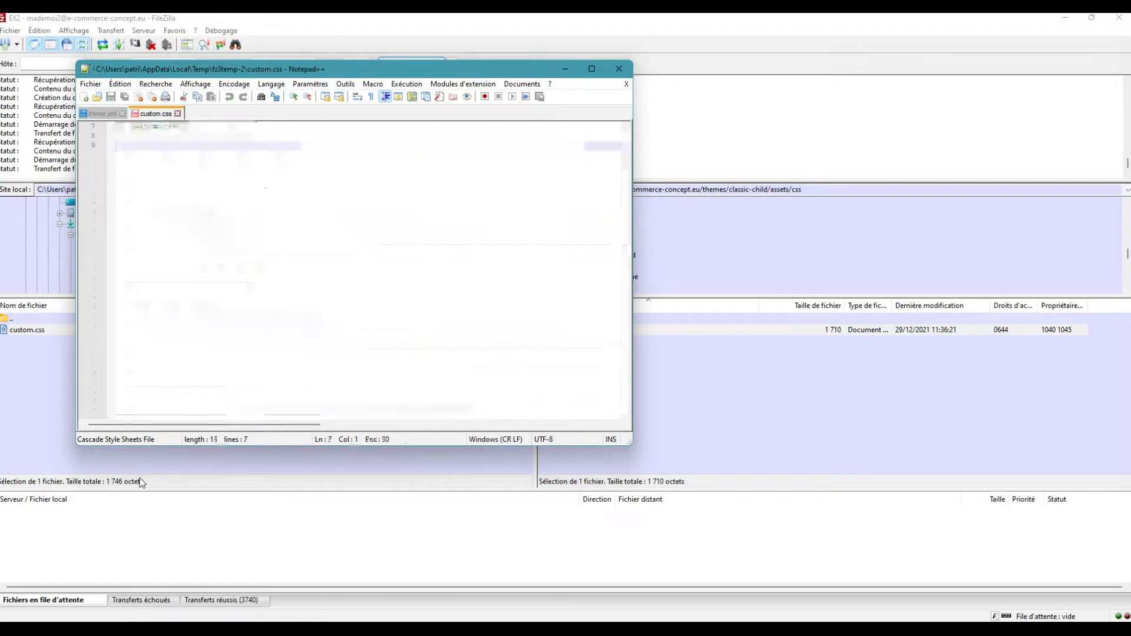
pyautogui.press('BackSpace')
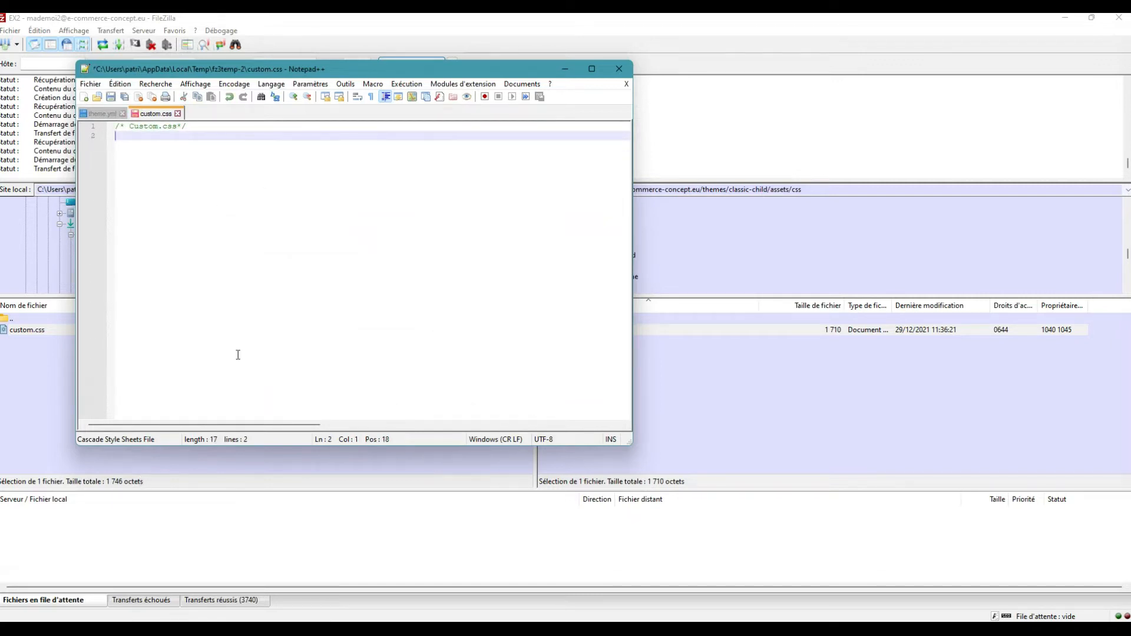
pyautogui.click(619, 69)
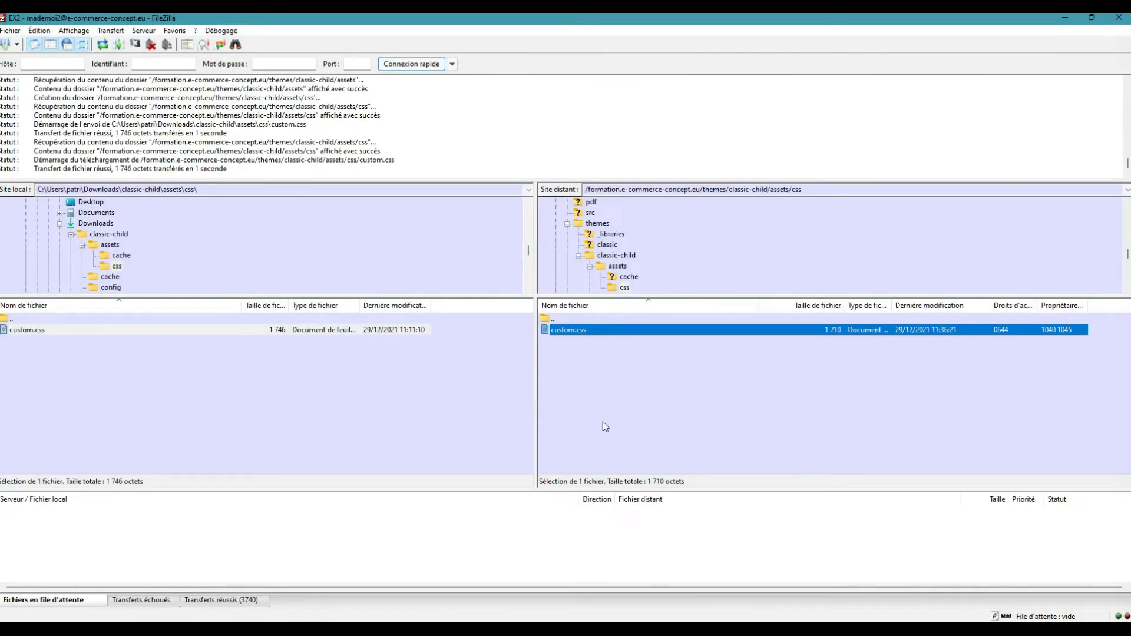
# Reopen the server's custom.css from a fresh download, reload it in the editor, and close the other open file.
pyautogui.rightClick(581, 335)
pyautogui.click(589, 363)
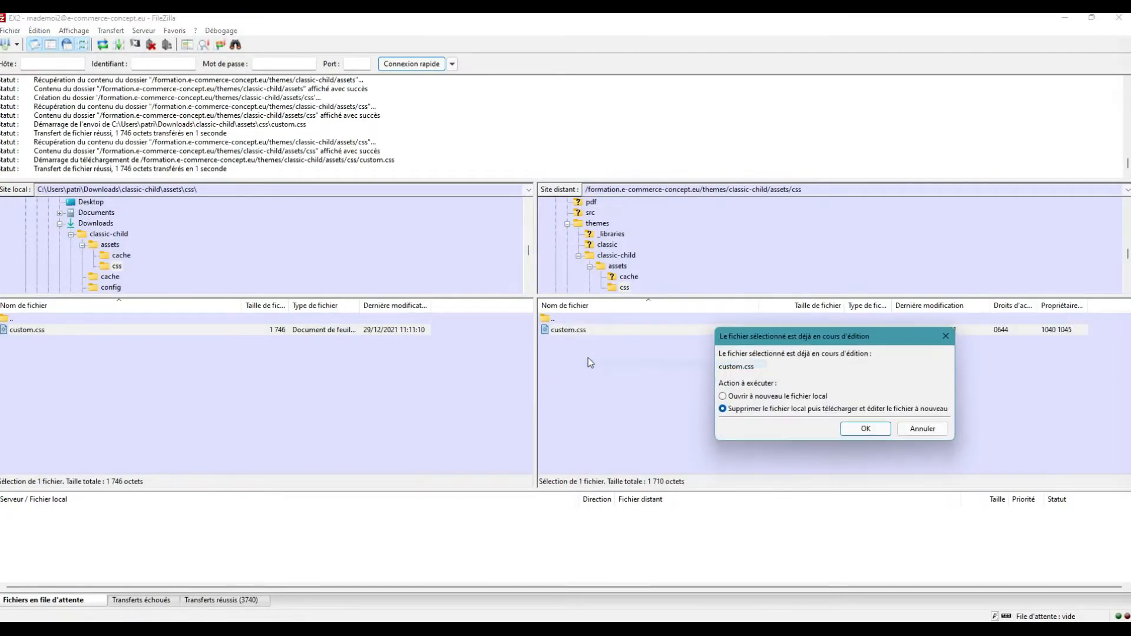
pyautogui.click(866, 429)
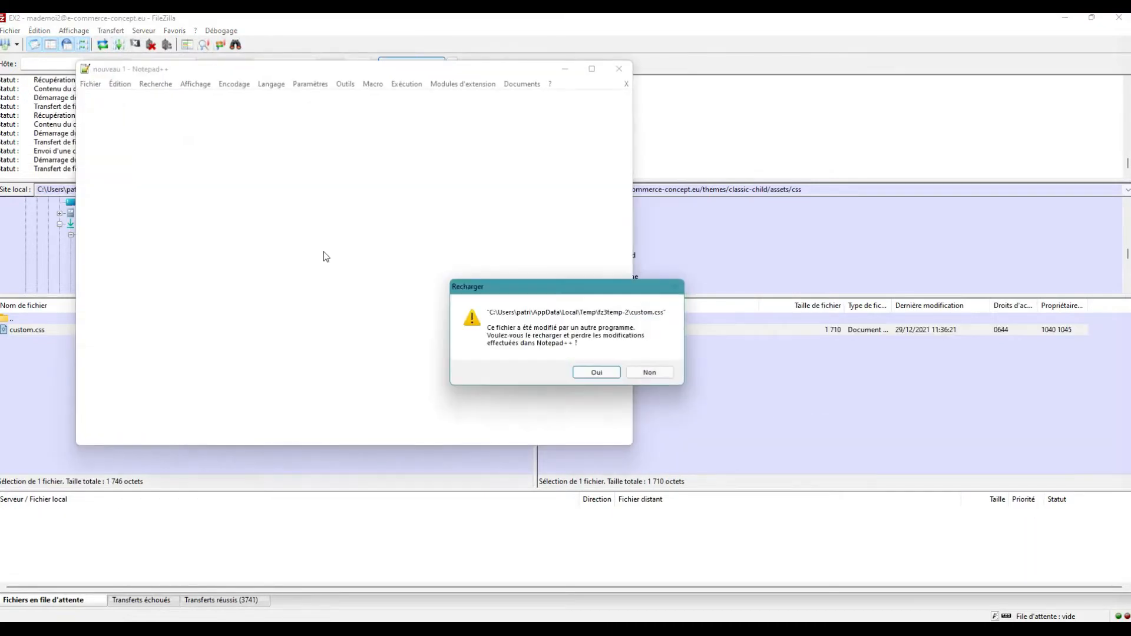
pyautogui.click(606, 373)
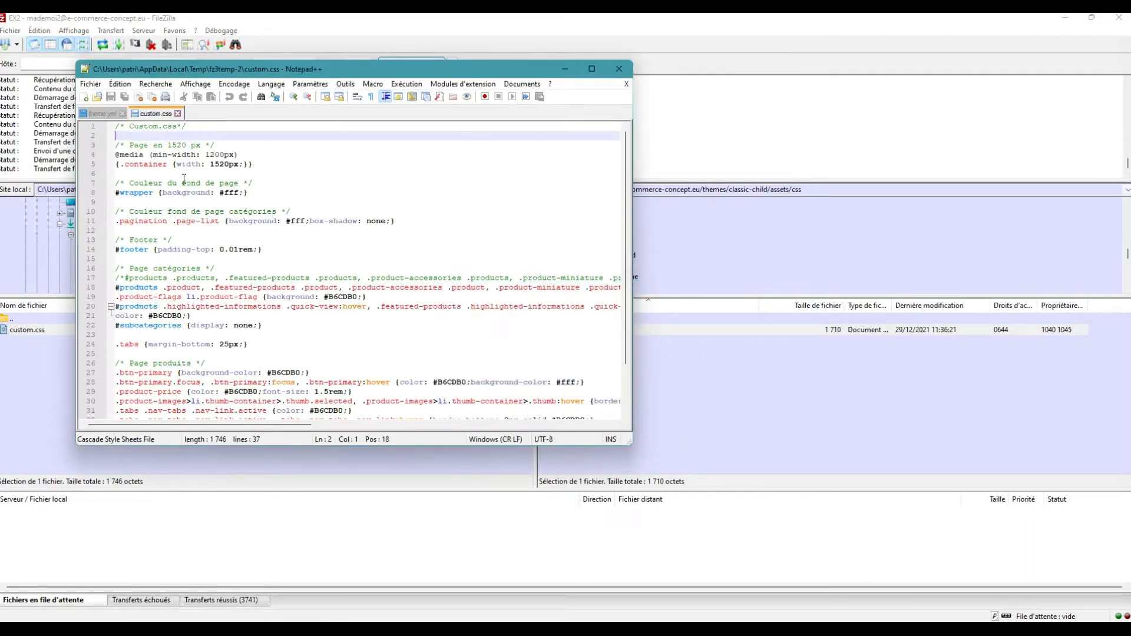
pyautogui.click(122, 113)
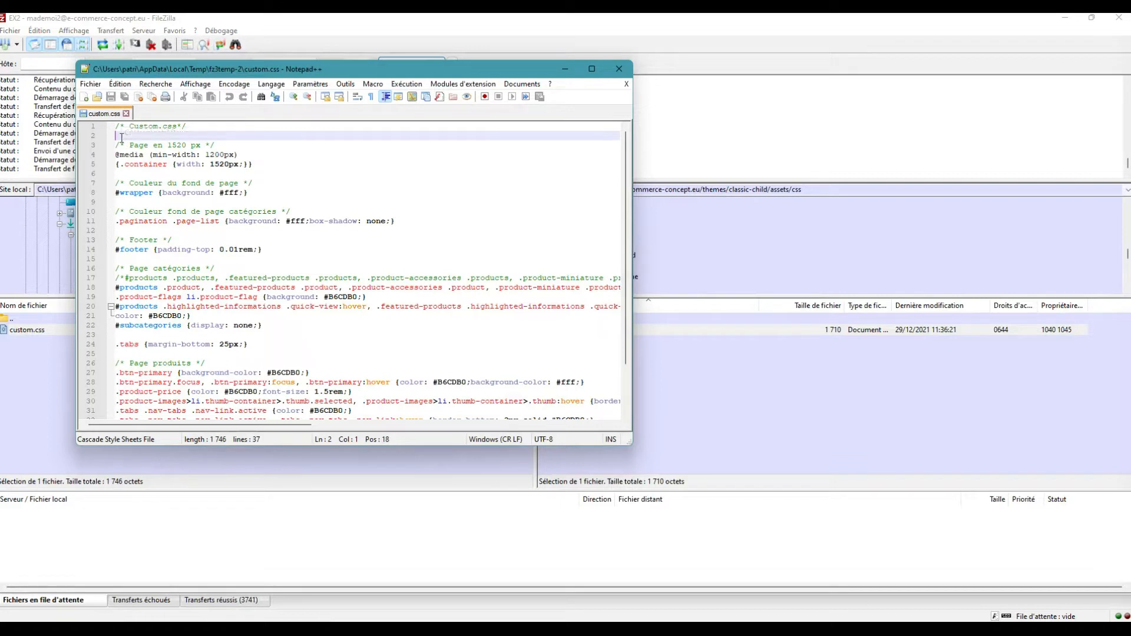
# Empty custom.css completely, save it, and send the modified file back to the server.
pyautogui.moveTo(116, 125); pyautogui.dragTo(604, 472)
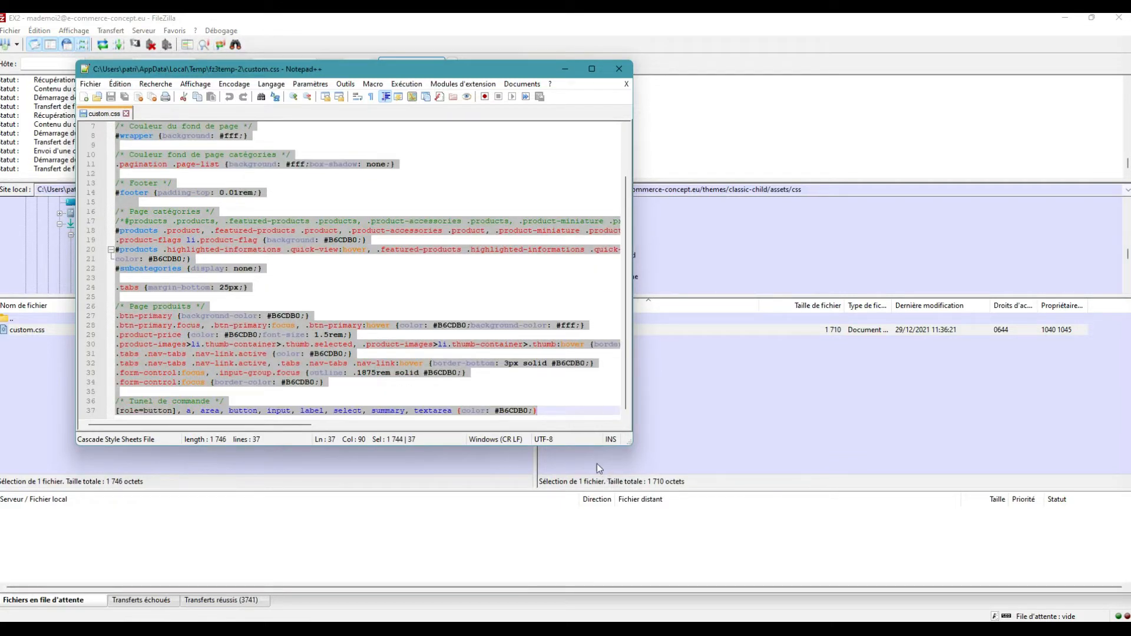
pyautogui.press('Delete')
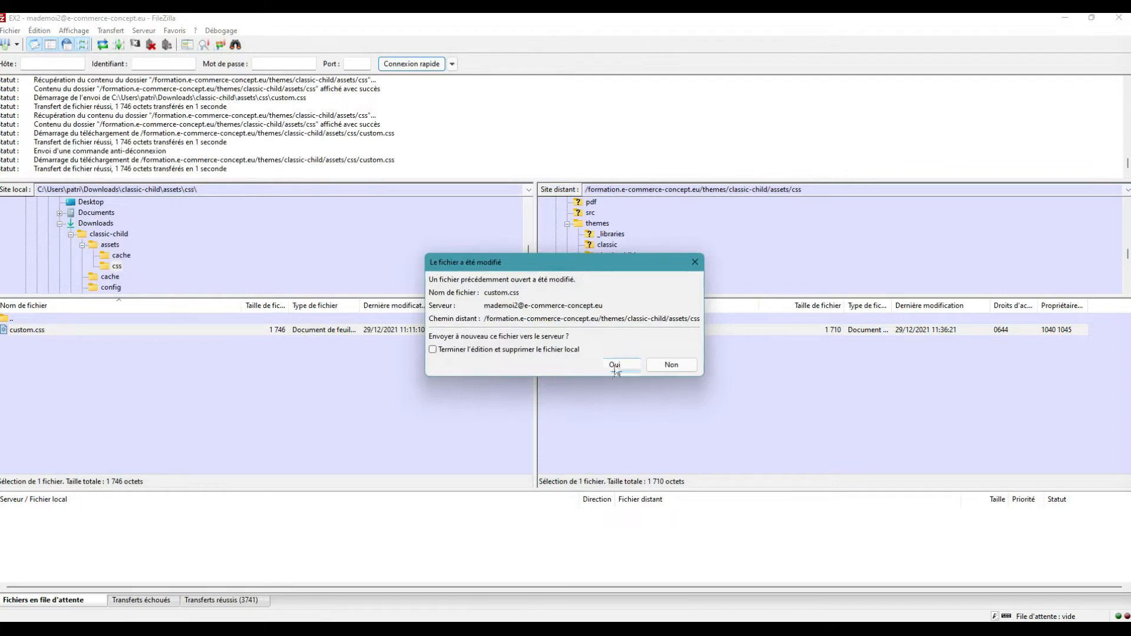
pyautogui.click(614, 366)
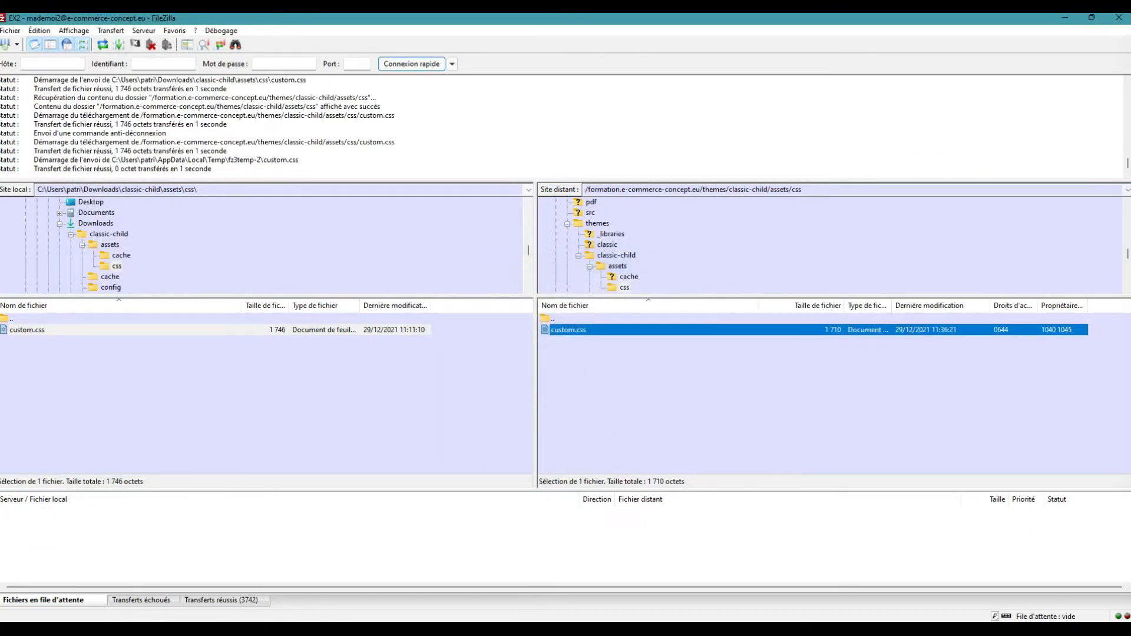
# Switch to Firefox, close the duplicate storefront page, and look over the shop's home page.
pyautogui.click(563, 629)
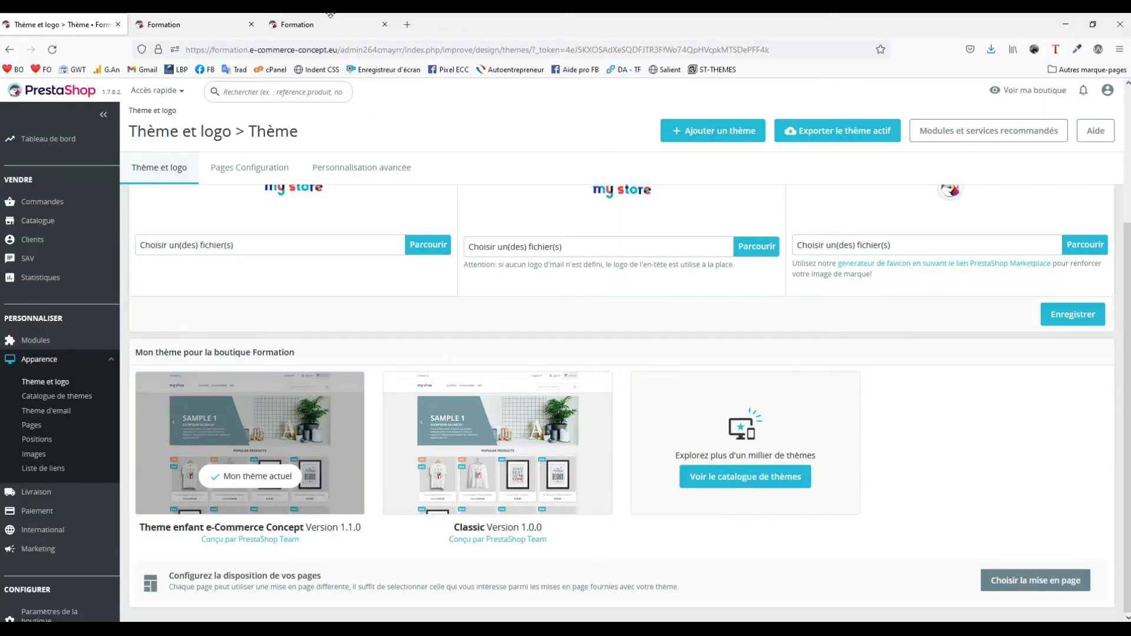
pyautogui.click(224, 26)
pyautogui.click(385, 24)
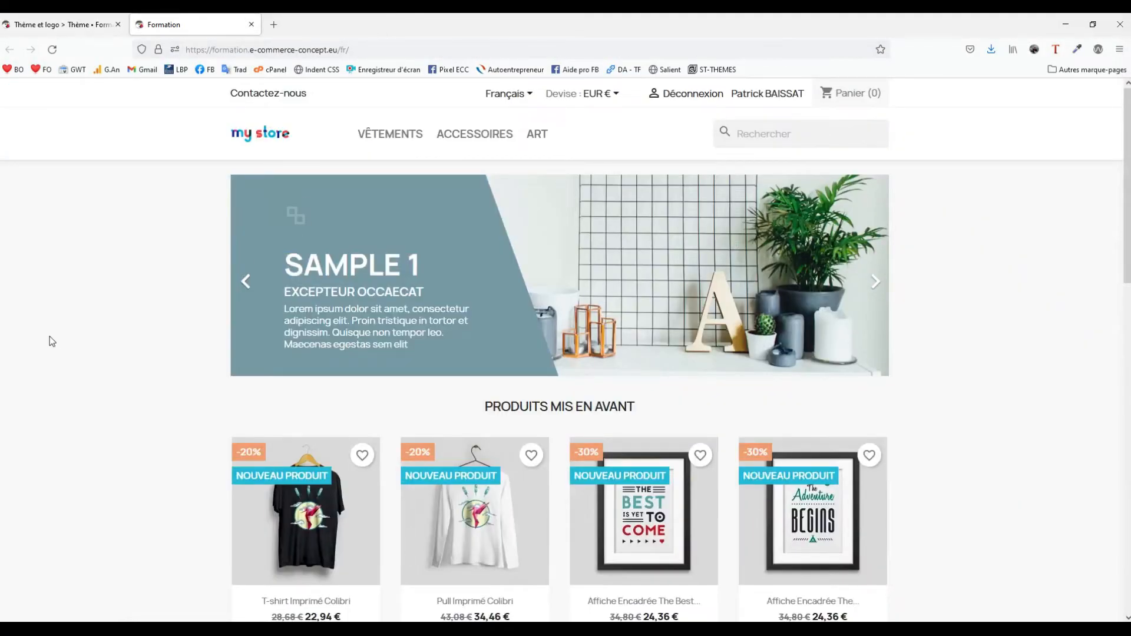
pyautogui.scroll(-12, 49, 337)
pyautogui.scroll(12, 51, 340)
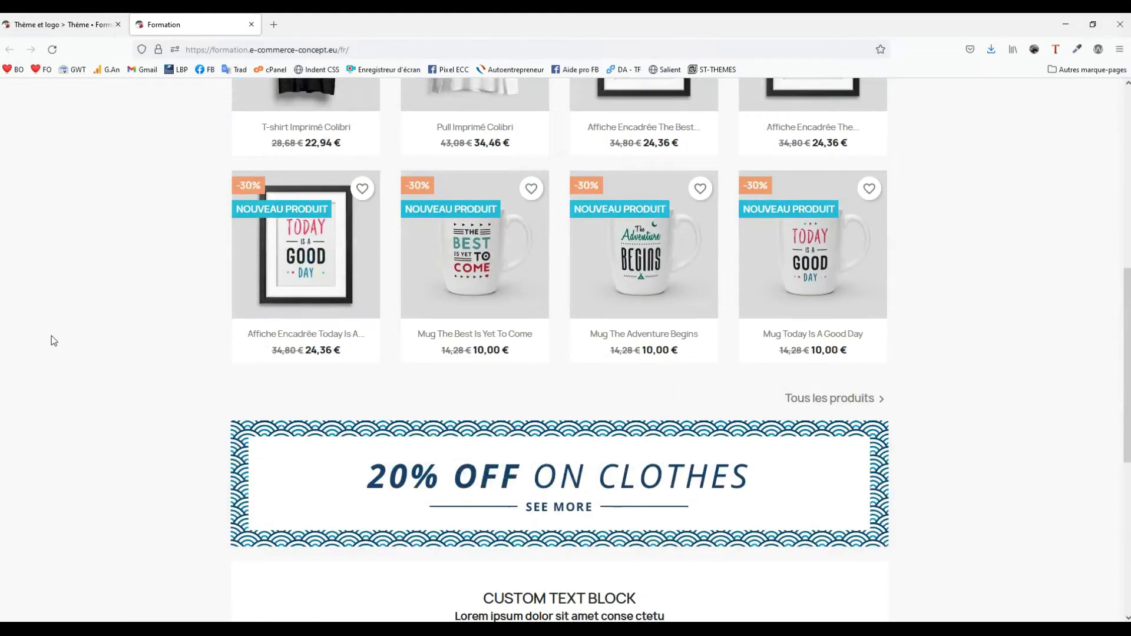
pyautogui.scroll(-4, 225, 375)
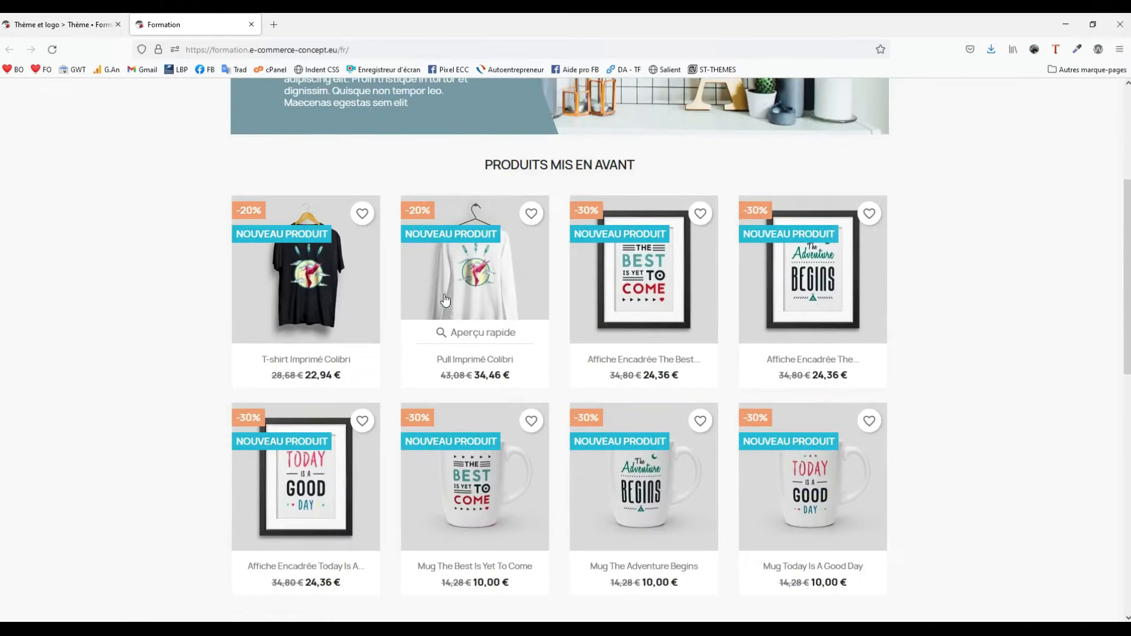
# Open the Pull imprimé colibri product page and inspect the discounted price element.
pyautogui.click(464, 273)
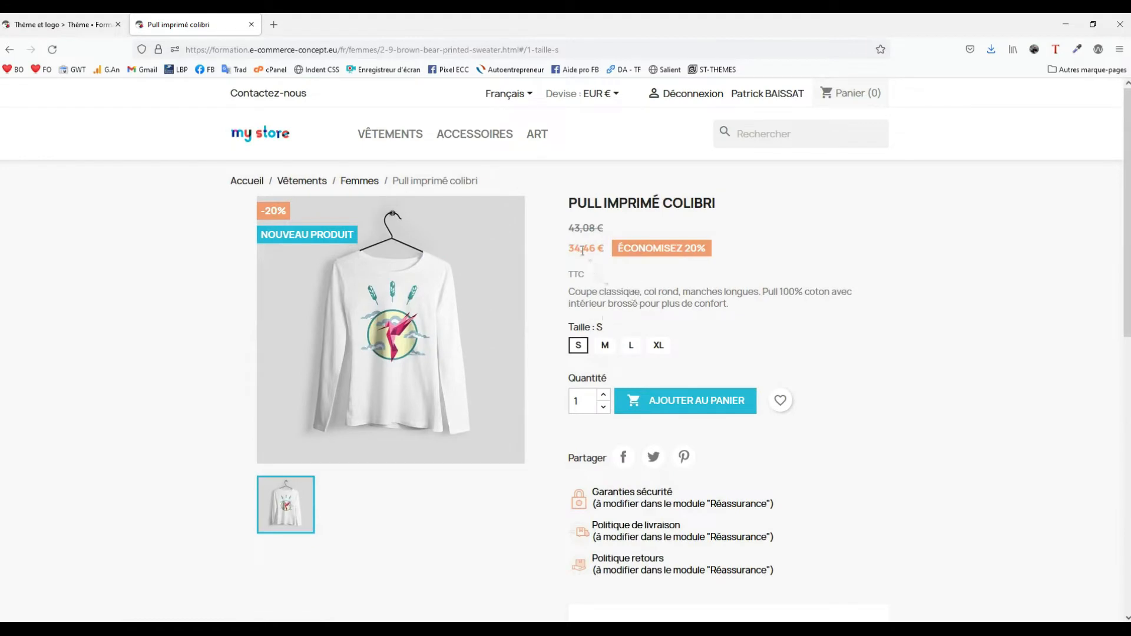
pyautogui.moveTo(568, 252); pyautogui.dragTo(598, 248)
pyautogui.rightClick(587, 250)
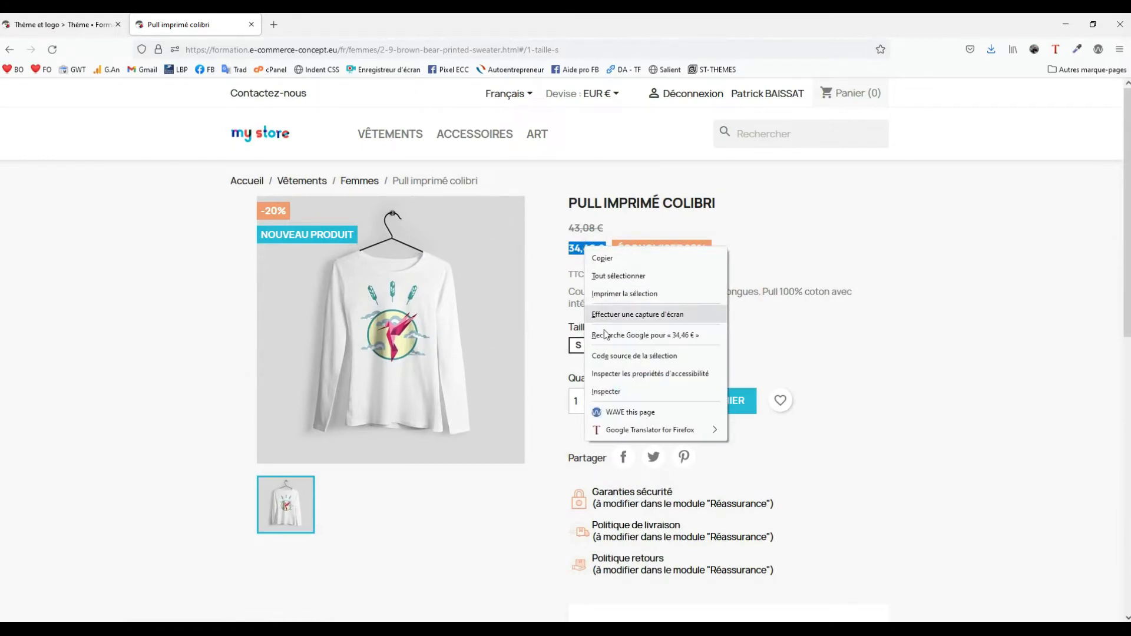
pyautogui.click(617, 394)
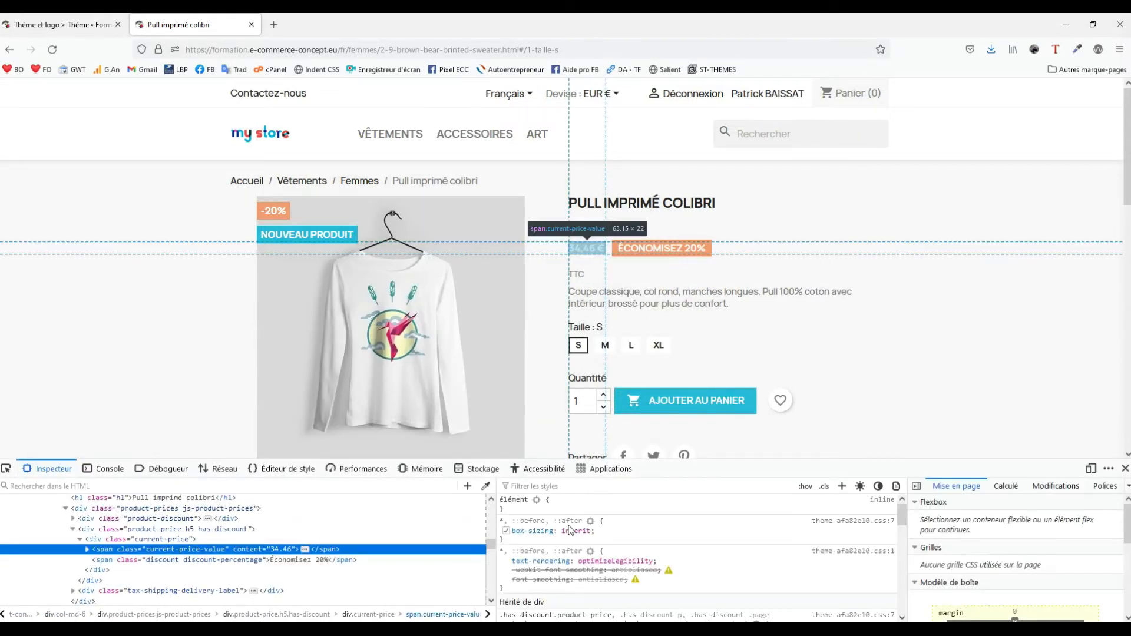
# Examine the style rules applied to the current-price-value span and its parent current-price div.
pyautogui.click(88, 549)
pyautogui.scroll(-2, 690, 571)
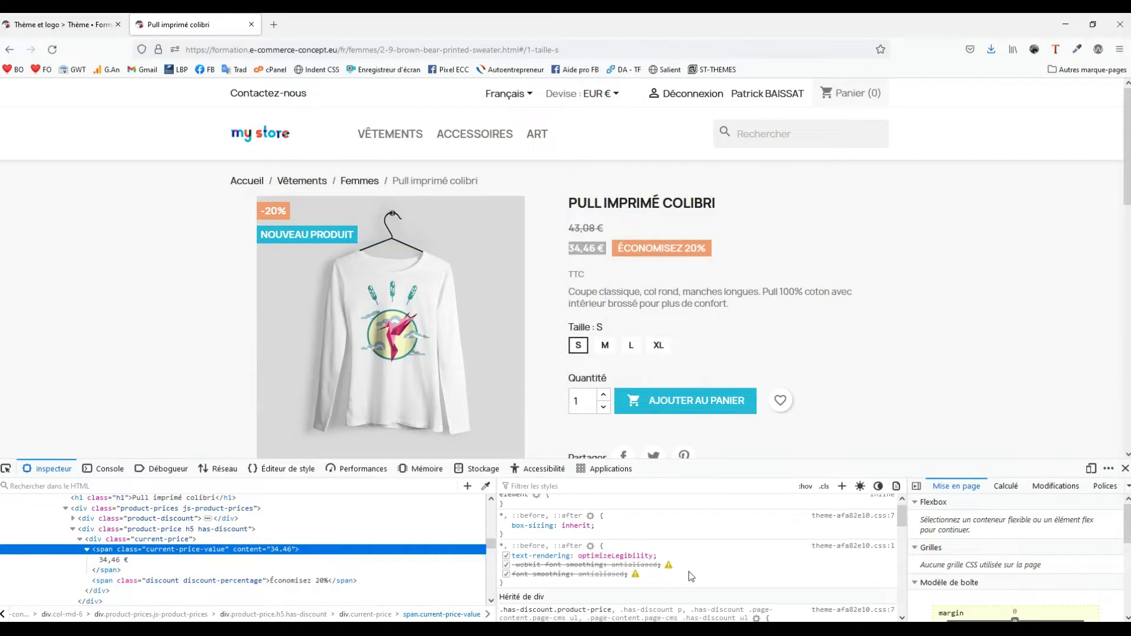
pyautogui.scroll(-2, 688, 570)
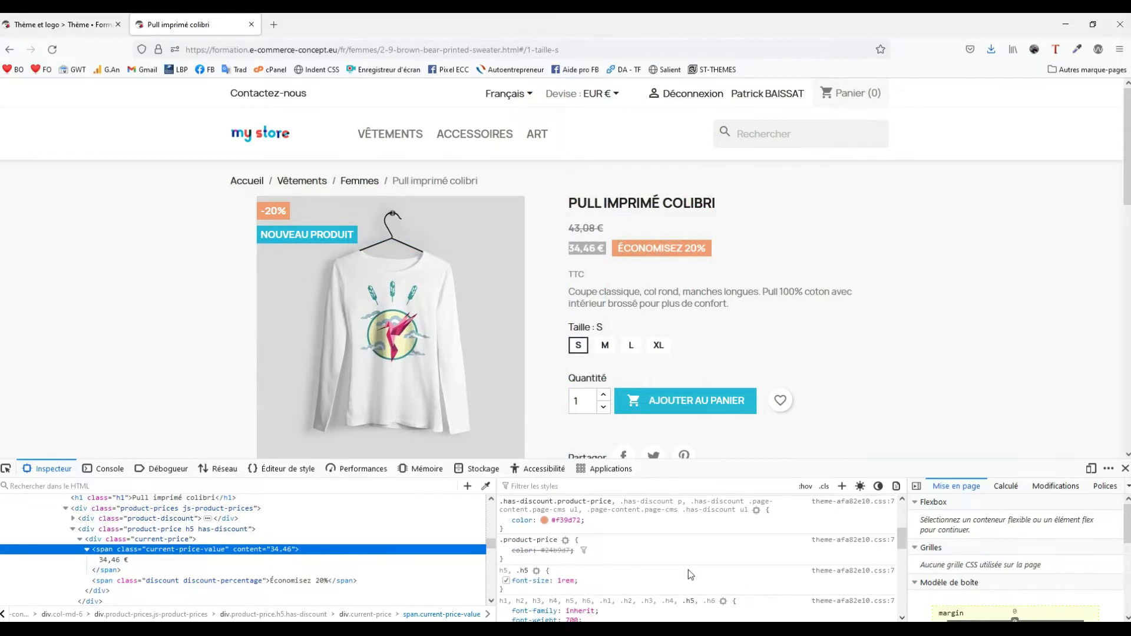
pyautogui.scroll(-2, 688, 570)
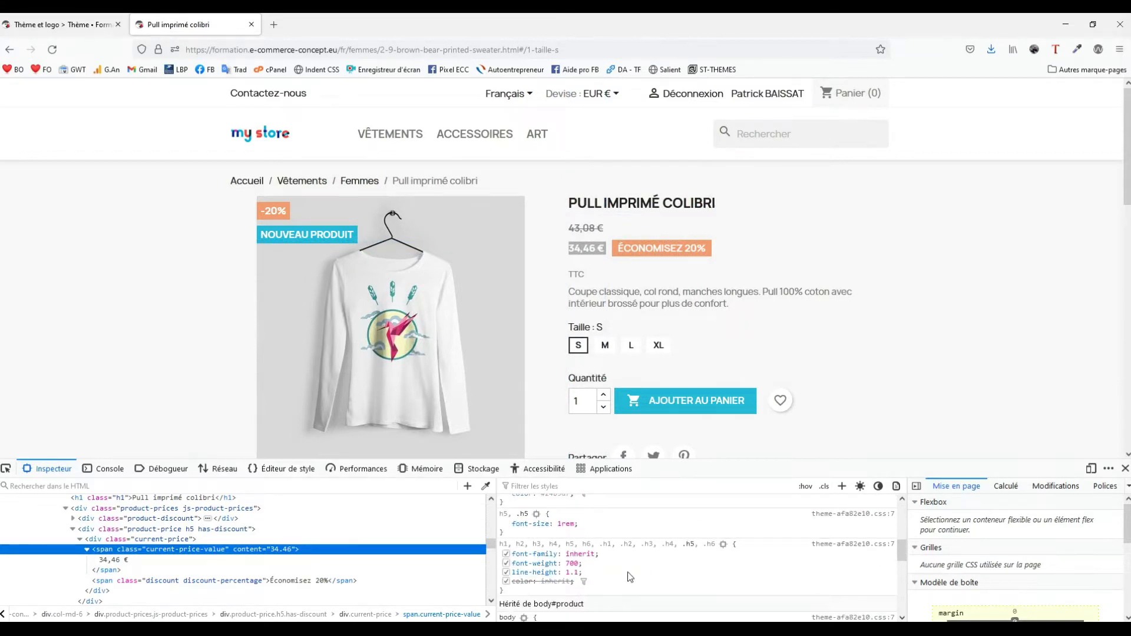
pyautogui.scroll(-2, 603, 578)
pyautogui.moveTo(609, 573)
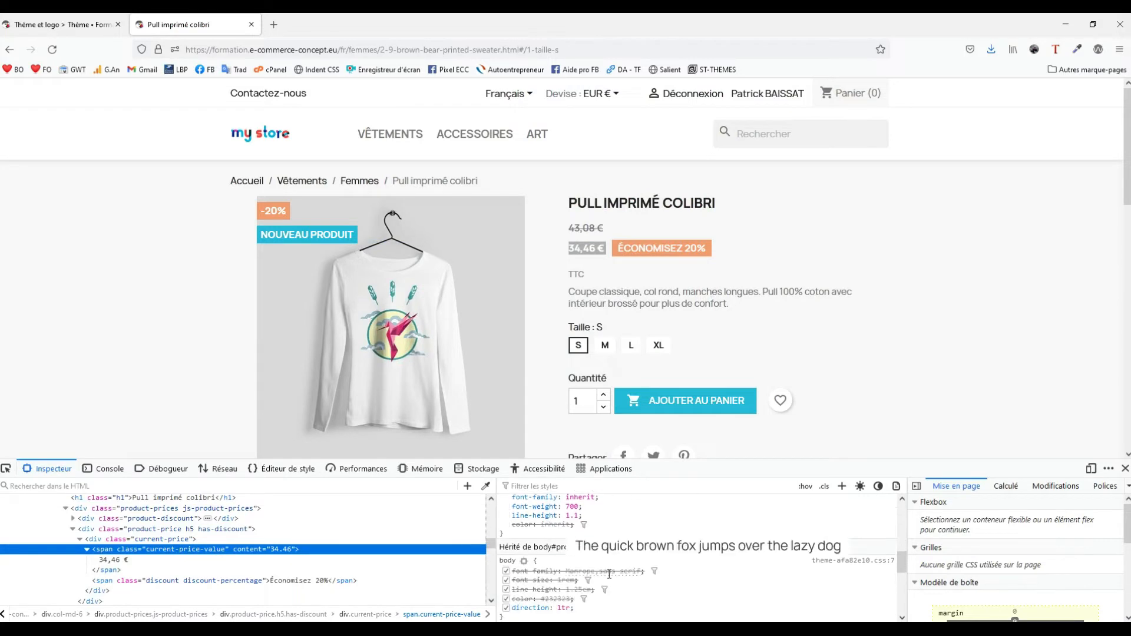
pyautogui.click(96, 540)
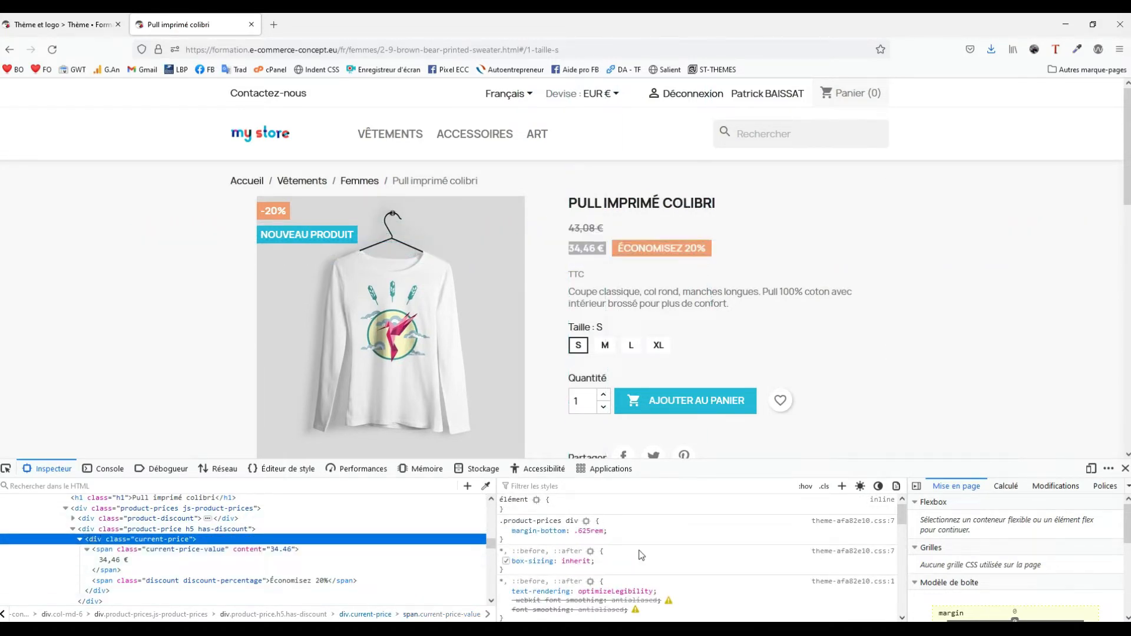
pyautogui.scroll(-4, 648, 555)
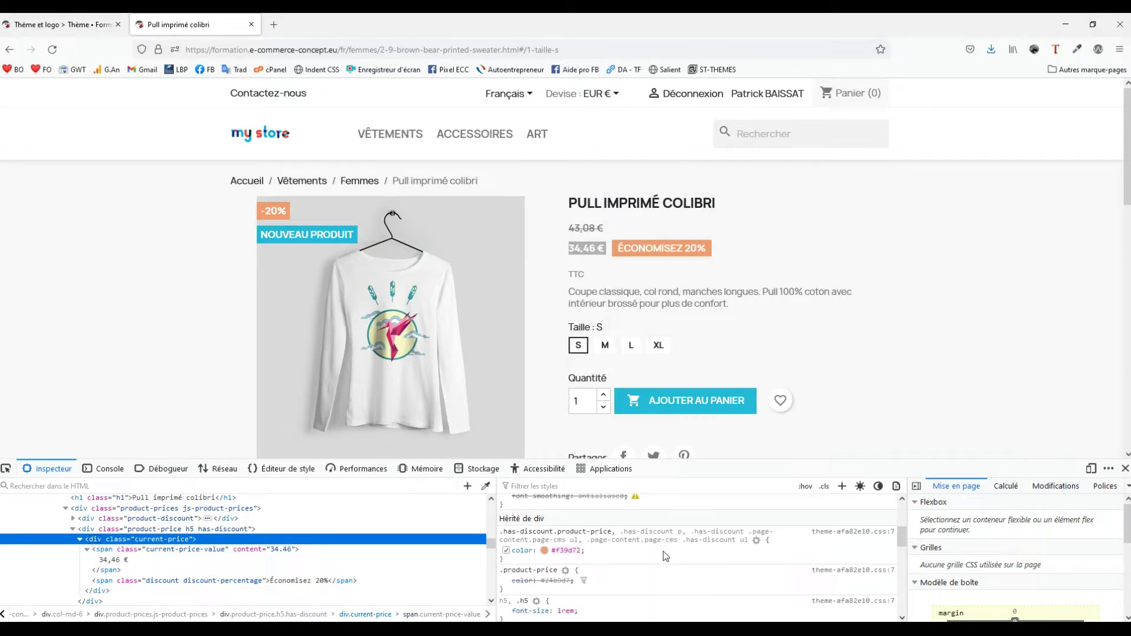
# Add a font-size of 20px under the color in the inspected .has-discount.product-price rule.
pyautogui.scroll(-1, 644, 563)
pyautogui.scroll(1, 643, 563)
pyautogui.click(567, 551)
pyautogui.press('Return')
pyautogui.write('font-size')
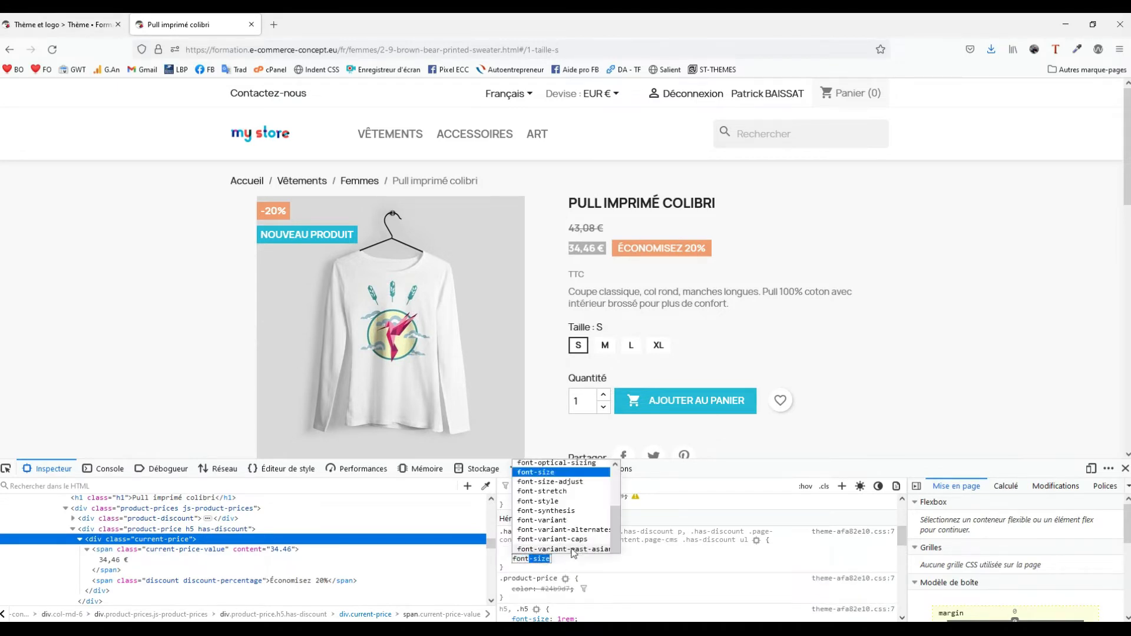
pyautogui.press('Tab')
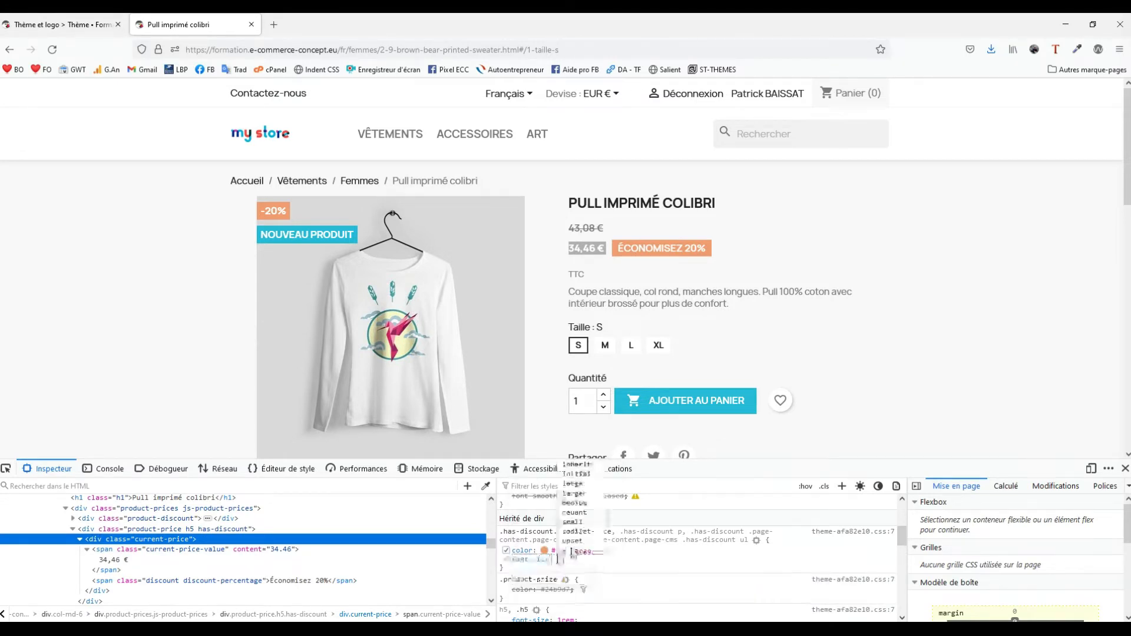
pyautogui.write('20px')
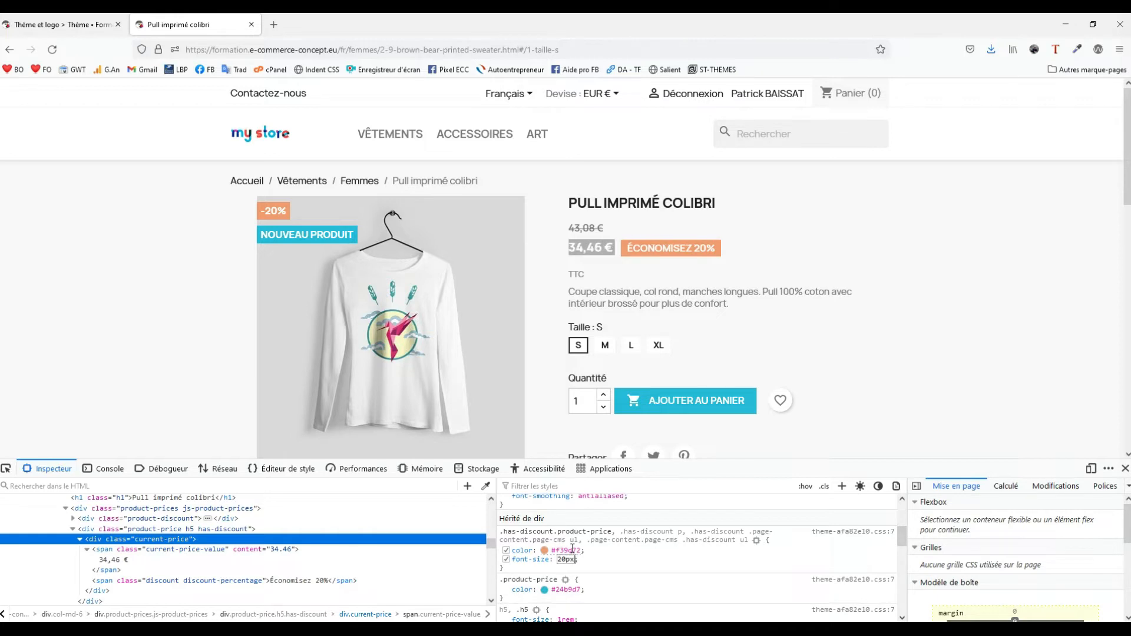
# Set the font-size in the .has-discount.product-price rule to 30px.
pyautogui.press('BackSpace')
pyautogui.press('BackSpace')
pyautogui.press('BackSpace')
pyautogui.press('BackSpace')
pyautogui.write('30p')
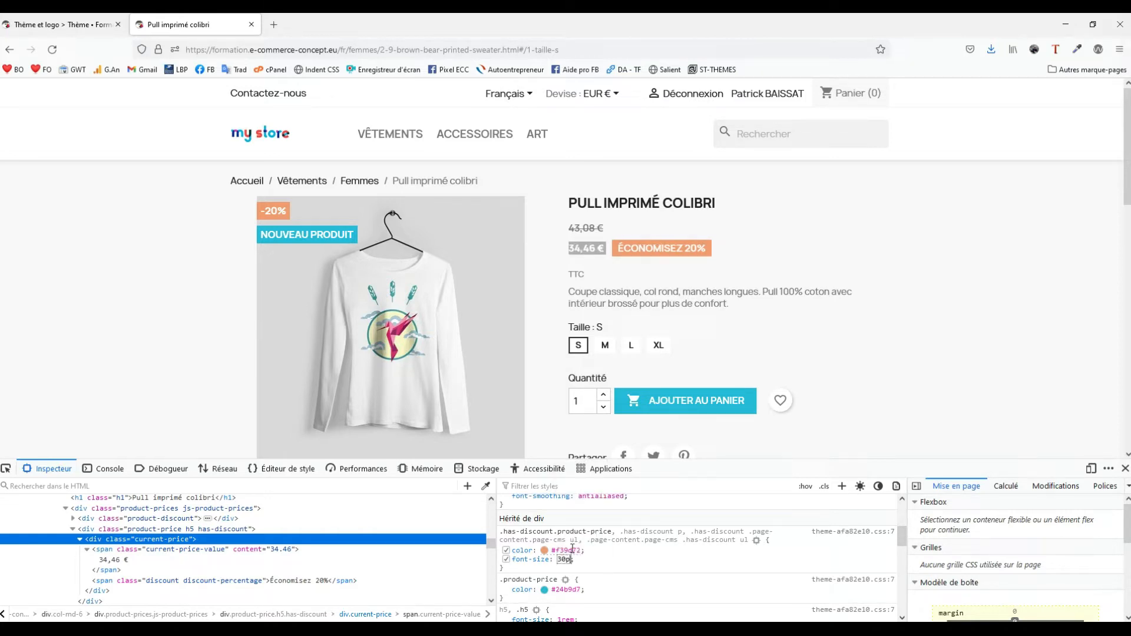
pyautogui.write('x')
pyautogui.press('Return')
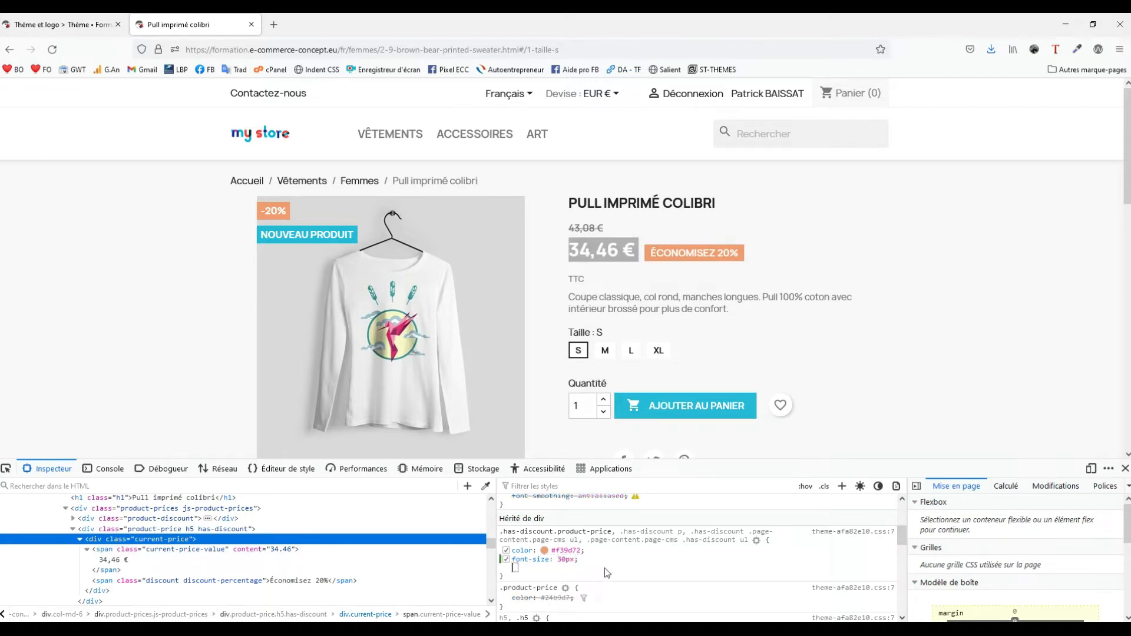
# Copy the edited .has-discount.product-price rule into custom.css in Notepad++ and end it with a closing brace.
pyautogui.moveTo(581, 559); pyautogui.dragTo(503, 567)
pyautogui.moveTo(500, 543); pyautogui.dragTo(498, 534)
pyautogui.hotkey('ctrl', 'c')
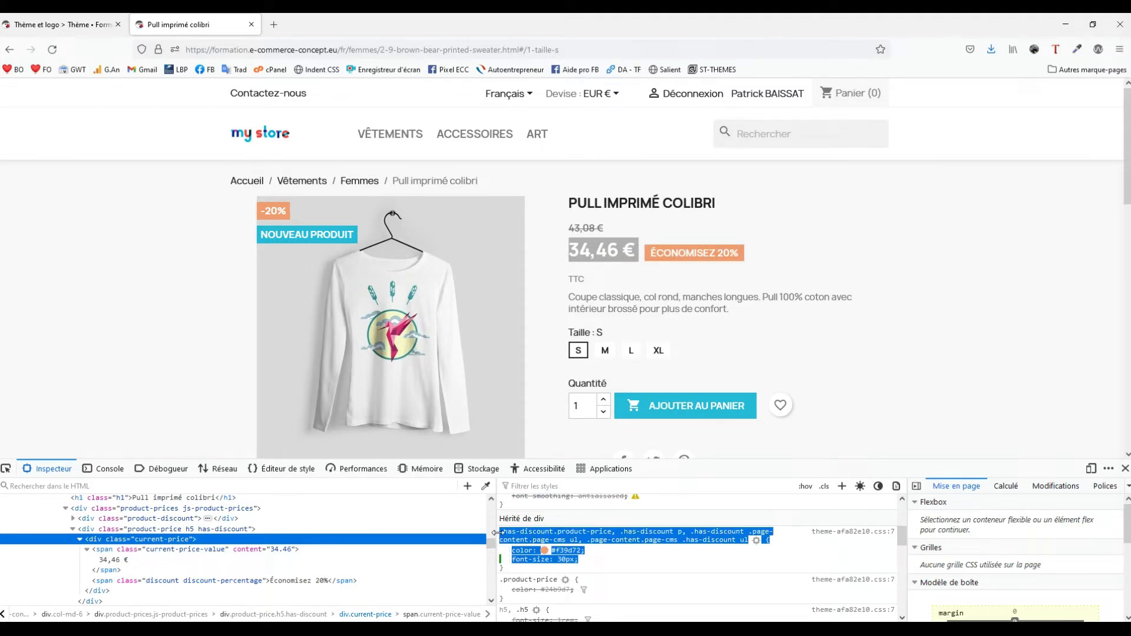
pyautogui.hotkey('alt', 'Tab')
pyautogui.hotkey('alt', 'Tab')
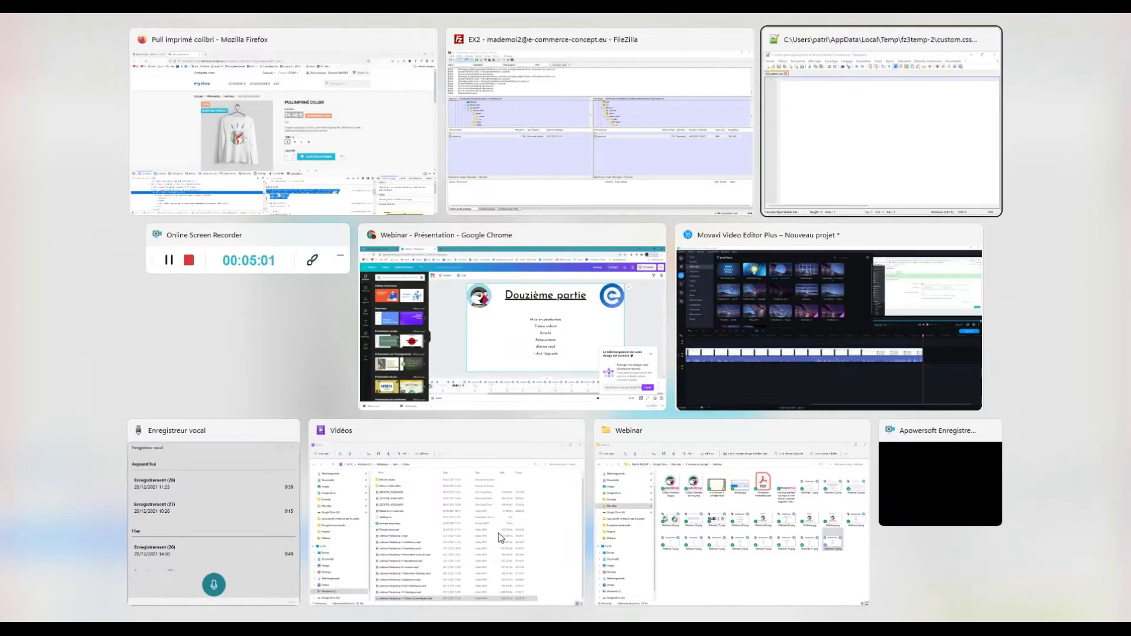
pyautogui.hotkey('ctrl', 'v')
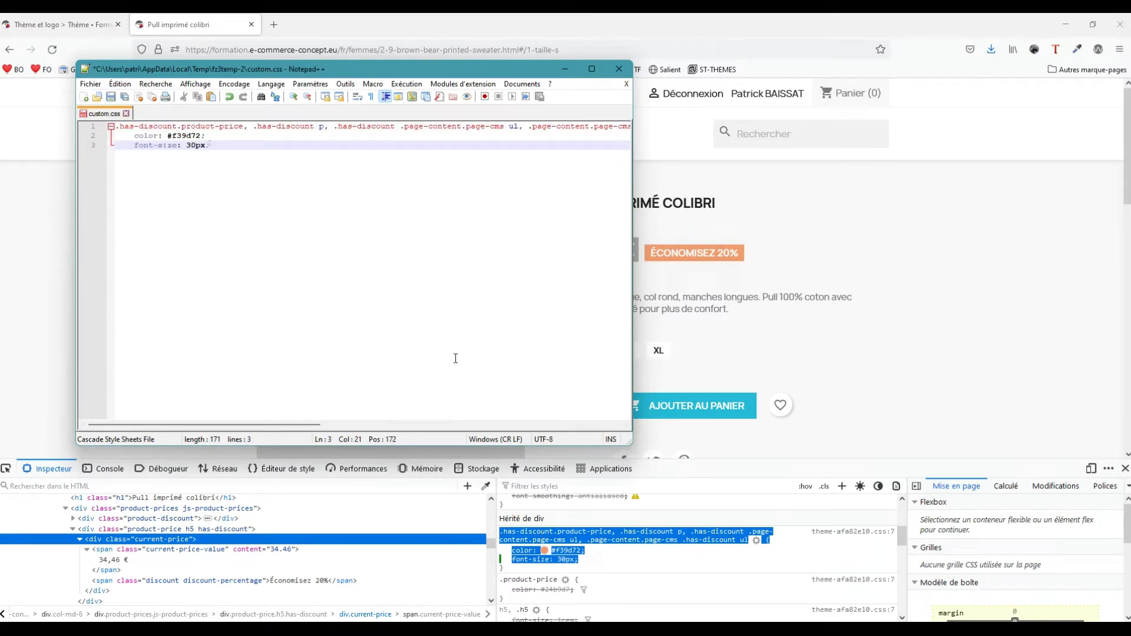
pyautogui.write('}')
# Enlarge the editor window and condense the pasted rule by removing the line breaks and indentation around its declarations.
pyautogui.click(592, 69)
pyautogui.click(687, 74)
pyautogui.press('Delete')
pyautogui.press('Delete')
pyautogui.press('Delete')
pyautogui.press('Delete')
pyautogui.press('Delete')
pyautogui.press('Delete')
pyautogui.press('Delete')
pyautogui.press('Delete')
pyautogui.press('Delete')
pyautogui.press('Delete')
pyautogui.press('Delete')
pyautogui.press('Delete')
pyautogui.press('Delete')
pyautogui.press('Delete')
pyautogui.press('Delete')
pyautogui.press('Delete')
pyautogui.press('Delete')
pyautogui.press('Delete')
pyautogui.press('Delete')
pyautogui.press('Delete')
pyautogui.press('Delete')
pyautogui.press('Delete')
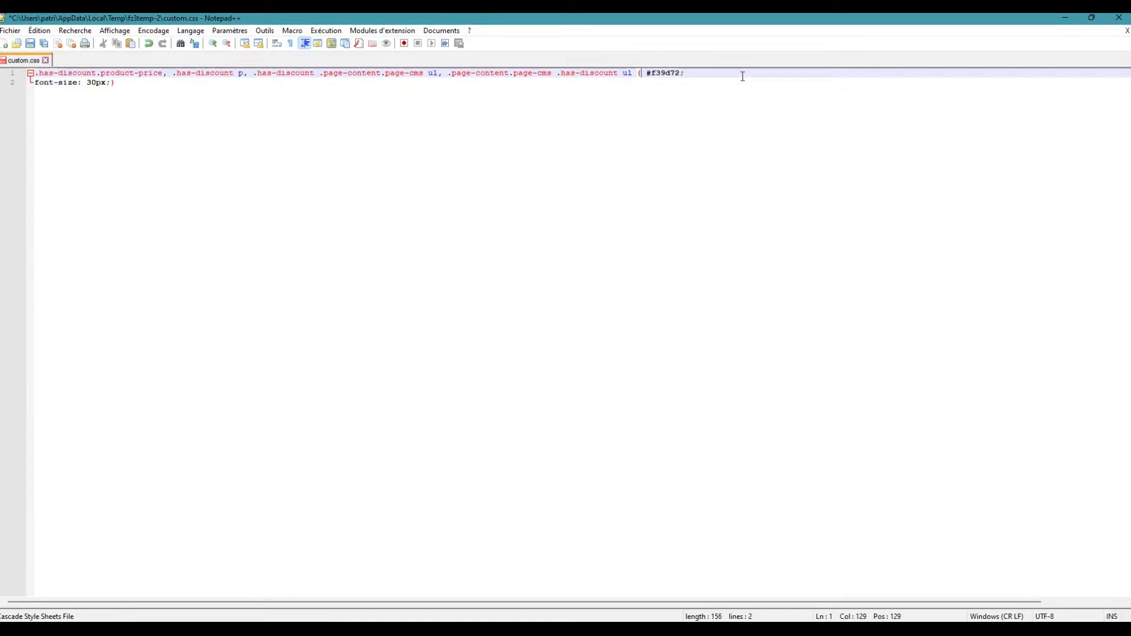
pyautogui.write('font-size:')
pyautogui.click(741, 75)
# Save custom.css and send the modified file back to the server.
pyautogui.click(33, 44)
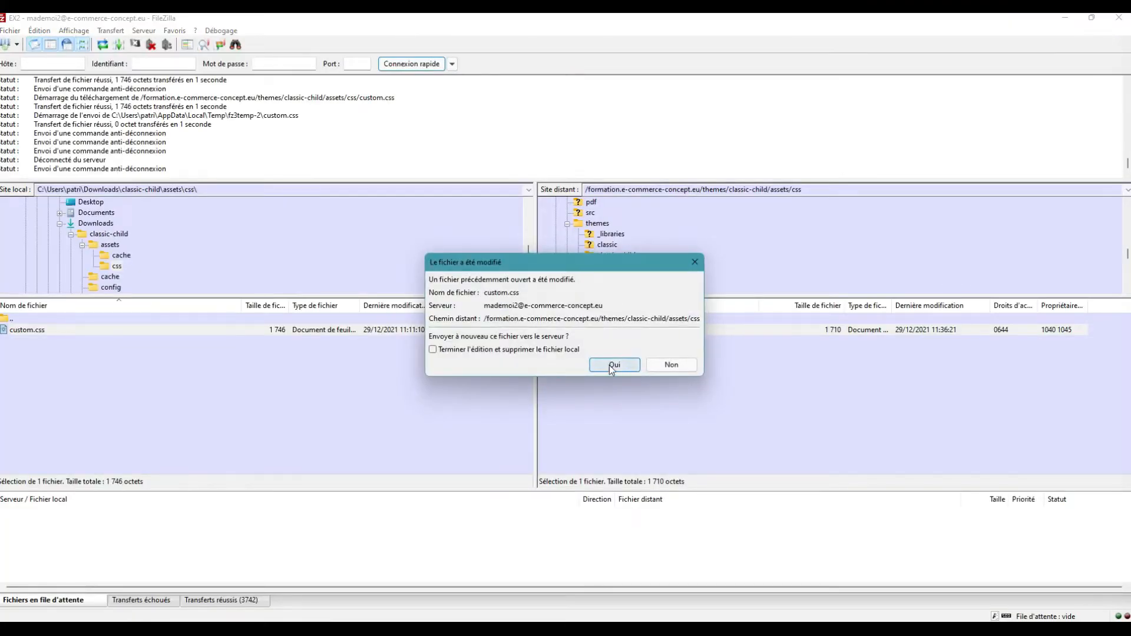
pyautogui.click(613, 367)
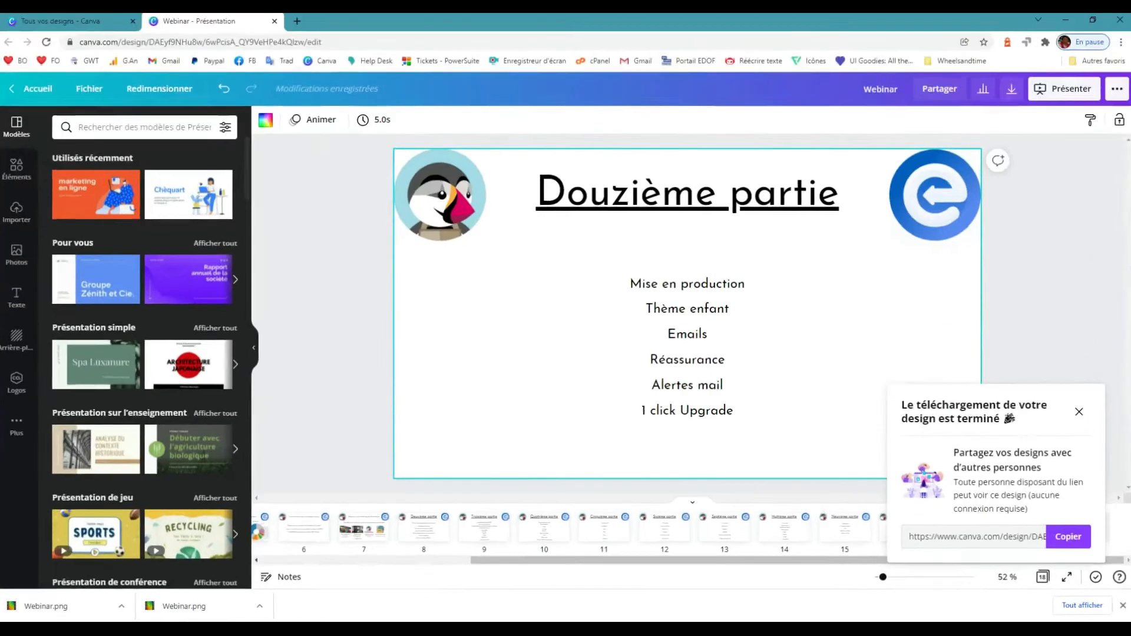
# Switch to the PrestaShop back office and clear the shop's cache from the advanced Performances settings.
pyautogui.hotkey('alt', 'Tab')
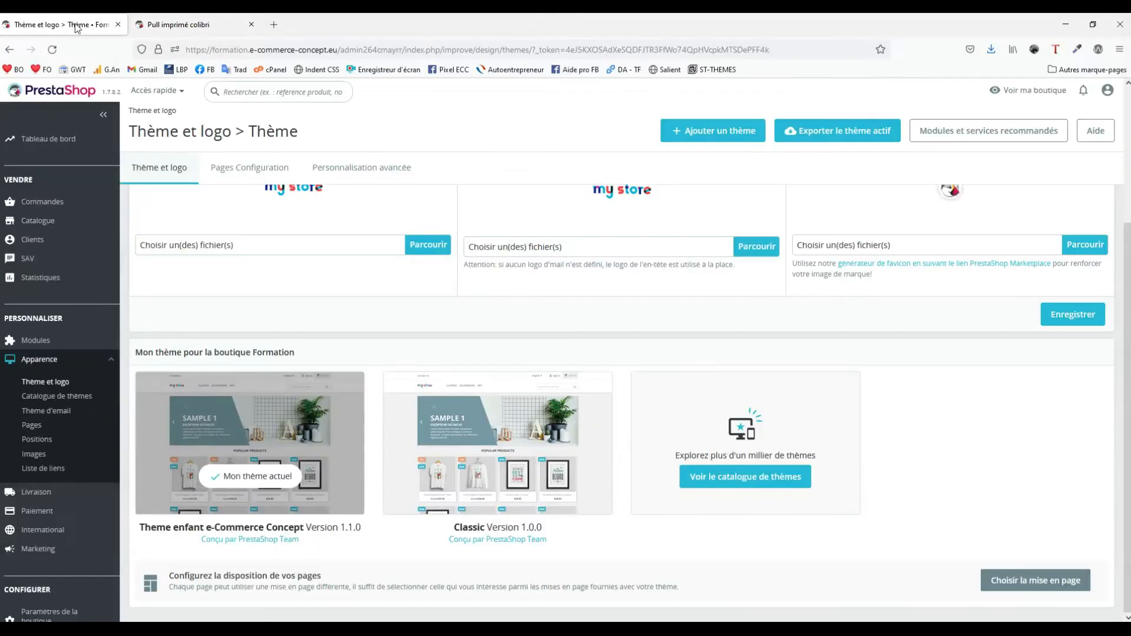
pyautogui.click(74, 24)
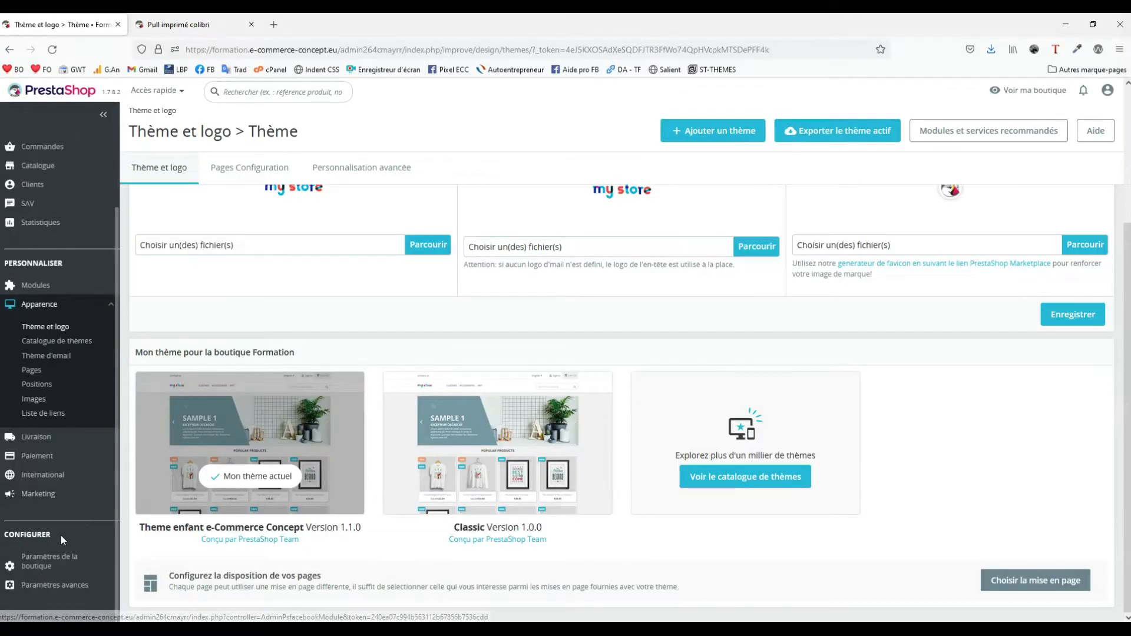
pyautogui.moveTo(50, 614)
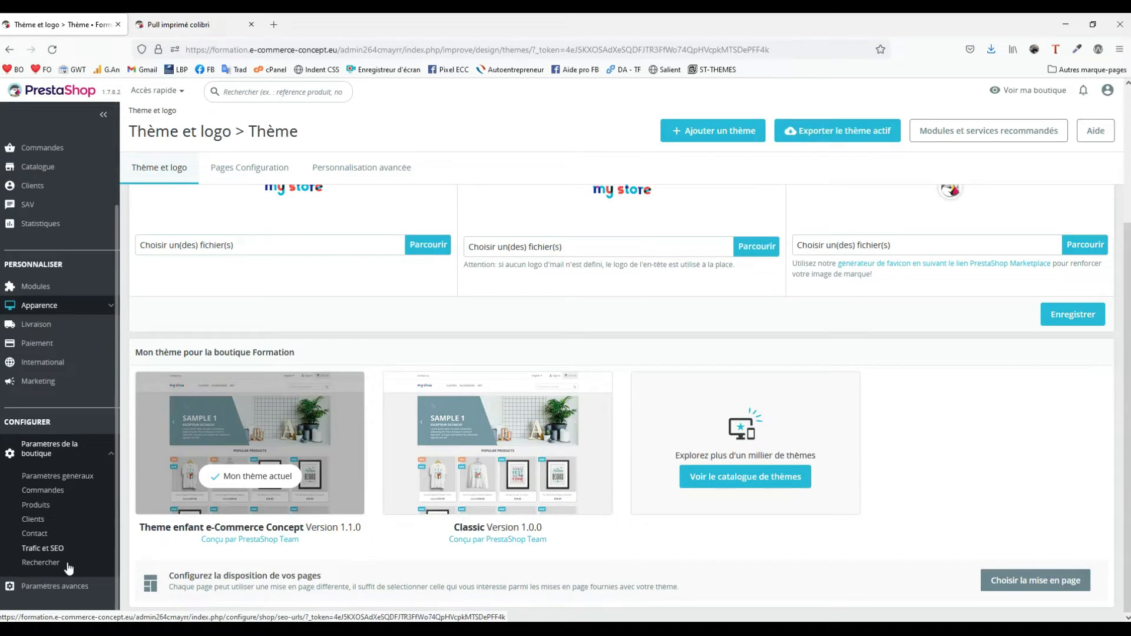
pyautogui.moveTo(47, 586)
pyautogui.click(50, 512)
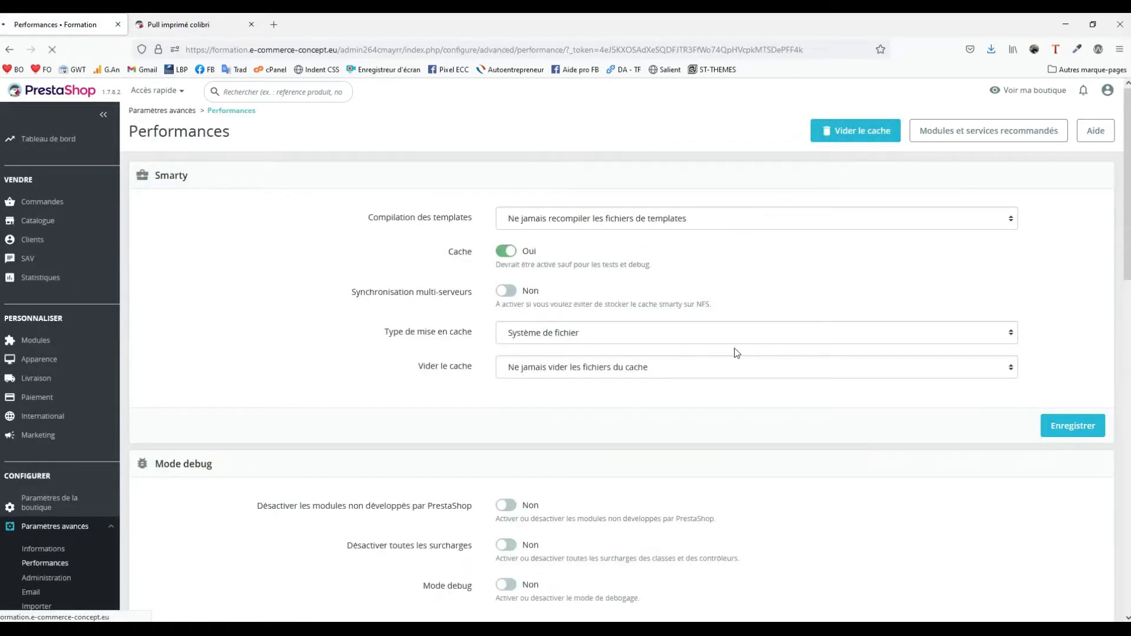
# Reload the storefront, close the developer tools and reopen Pull imprimé colibri from the Femmes category to check its price styling.
pyautogui.hotkey('ctrl', 'Tab')
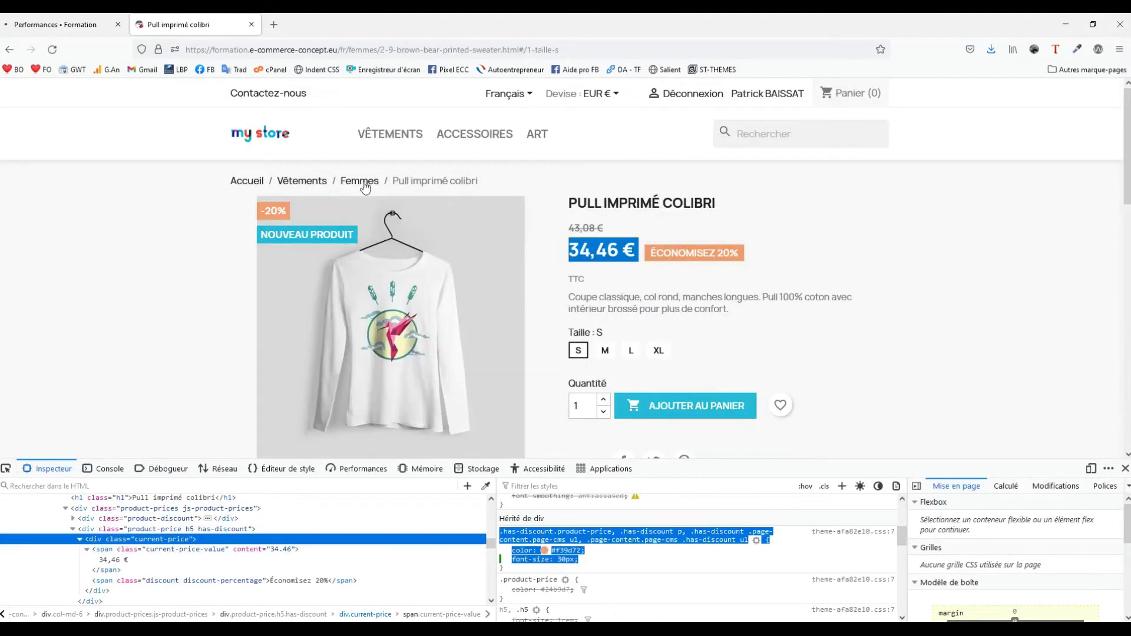
pyautogui.press('F5')
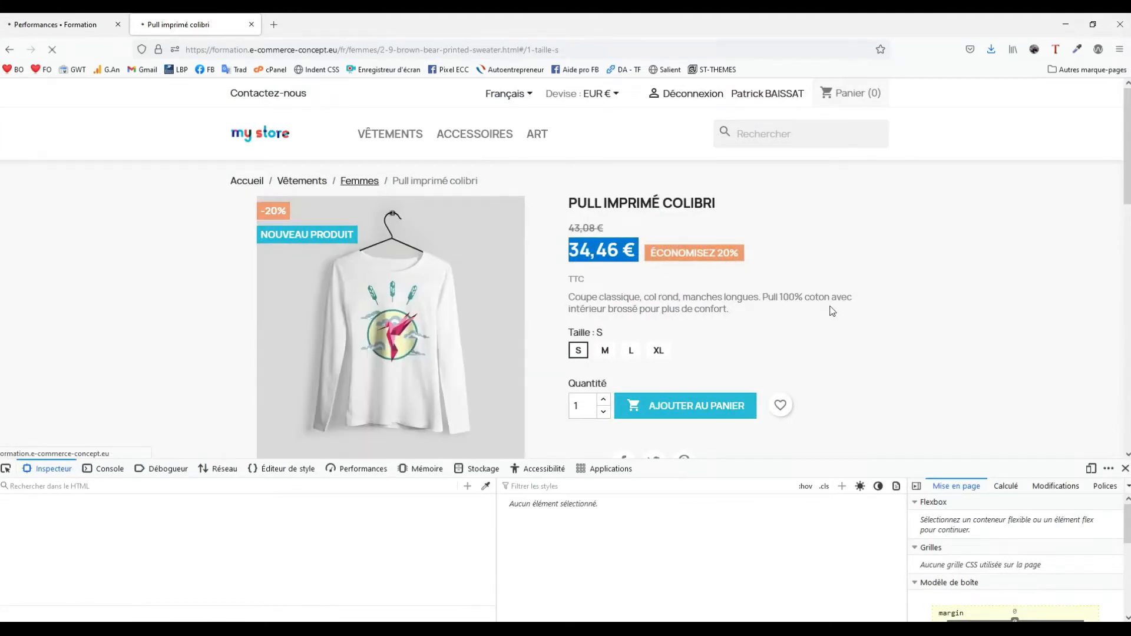
pyautogui.click(1125, 469)
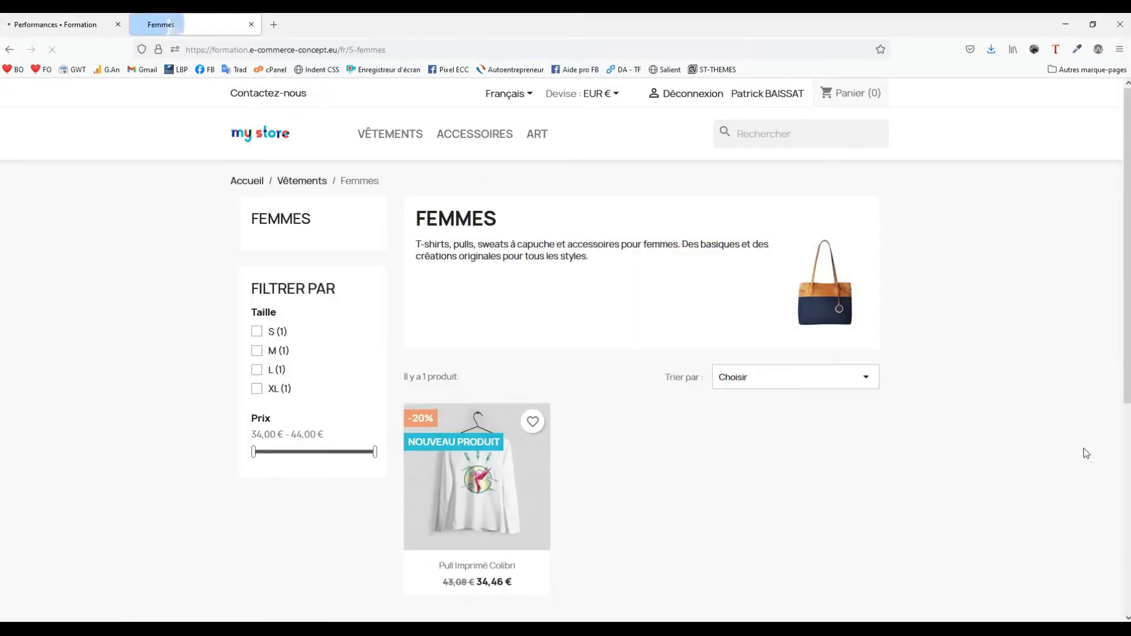
pyautogui.click(480, 469)
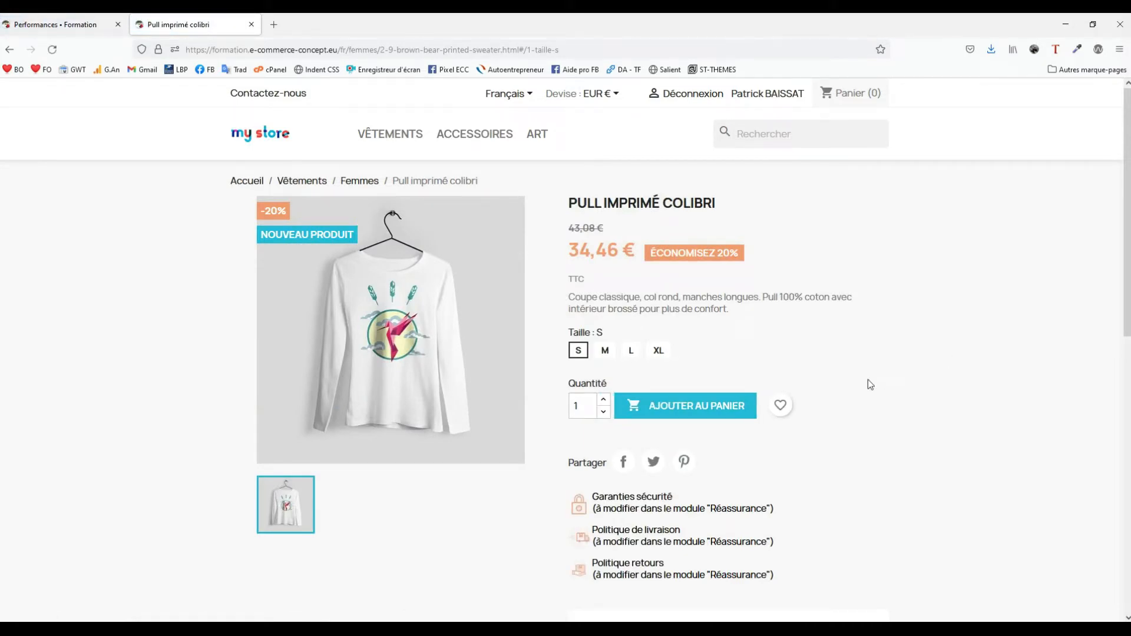
# Close the Notepad++ window holding custom.css and return to the storefront in the browser.
pyautogui.click(65, 25)
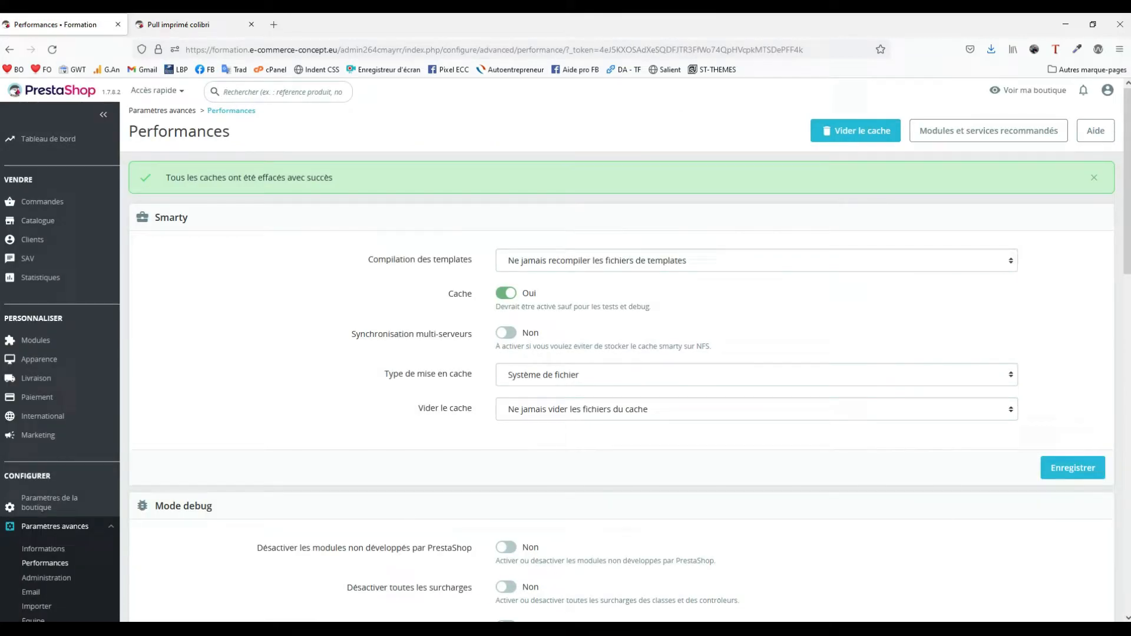
pyautogui.hotkey('alt', 'Tab')
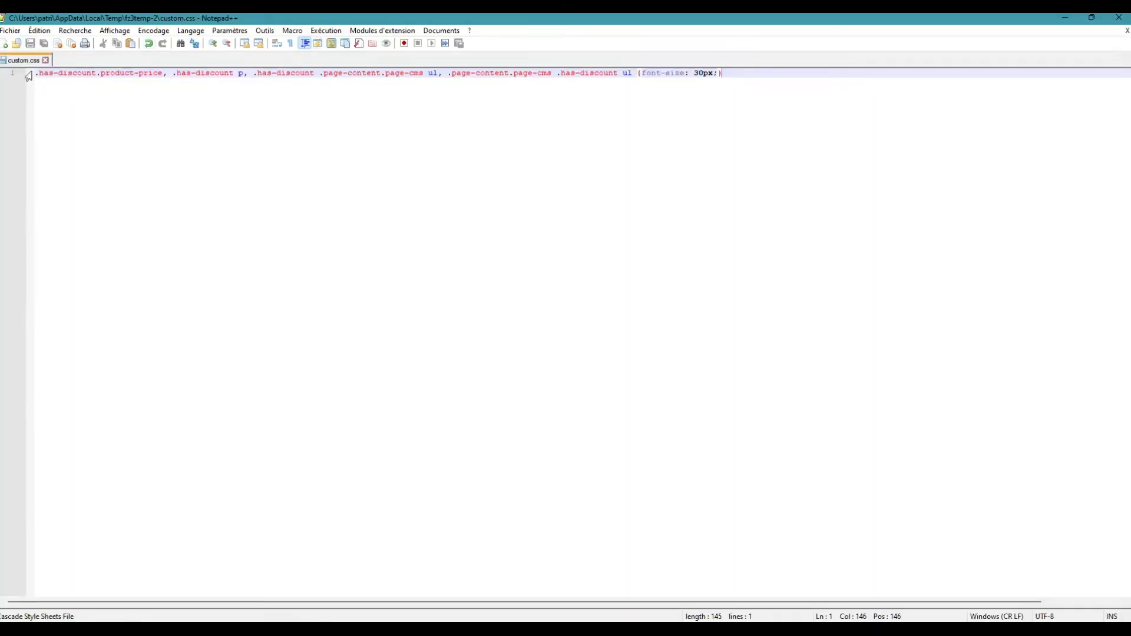
pyautogui.click(1119, 20)
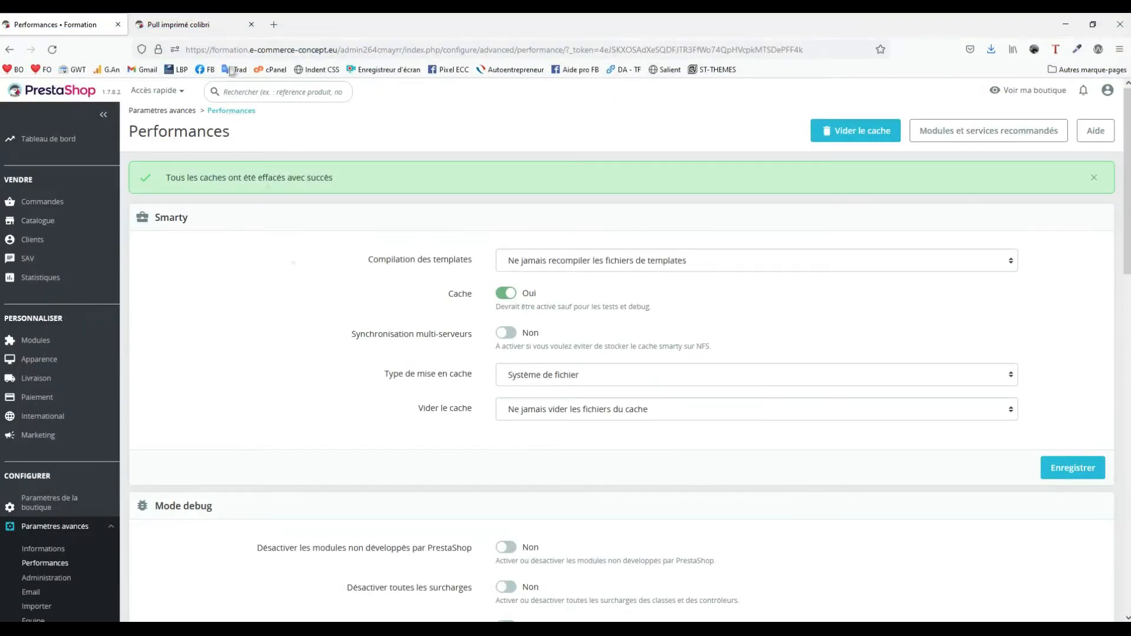
pyautogui.click(183, 24)
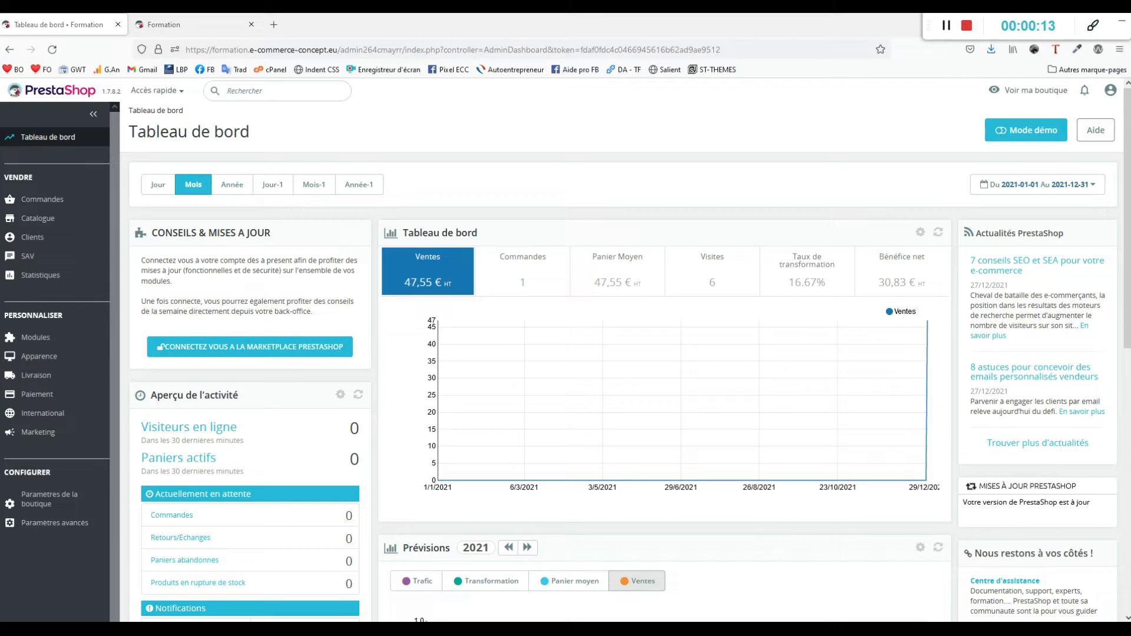
# Switch to FileZilla and open the French email templates folder, mails/fr, on the remote site.
pyautogui.moveTo(564, 629)
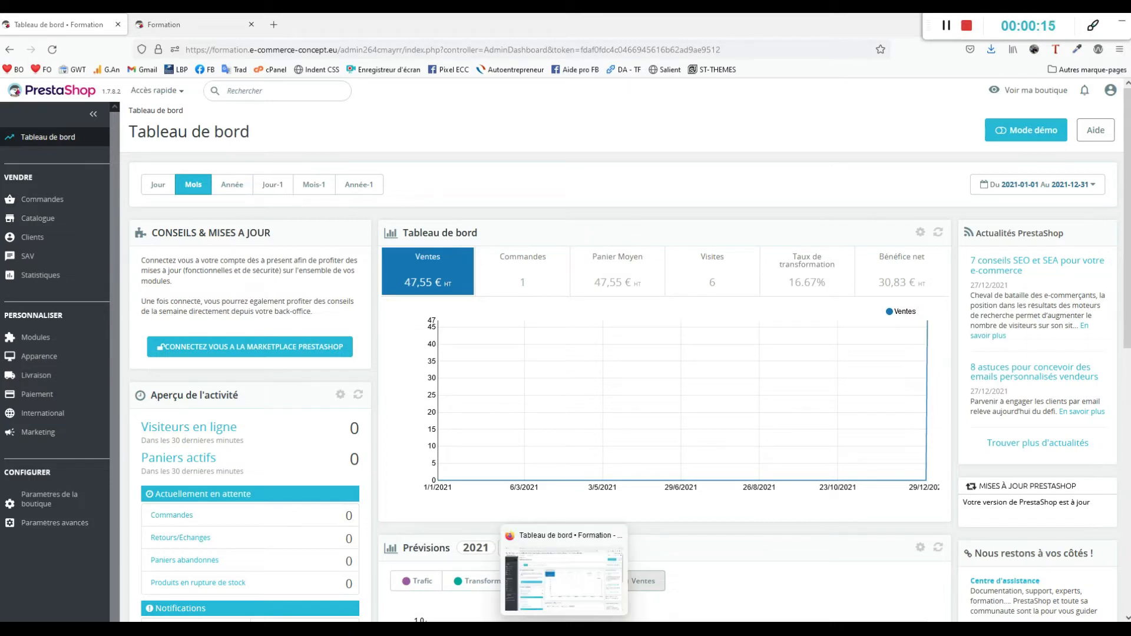
pyautogui.click(669, 629)
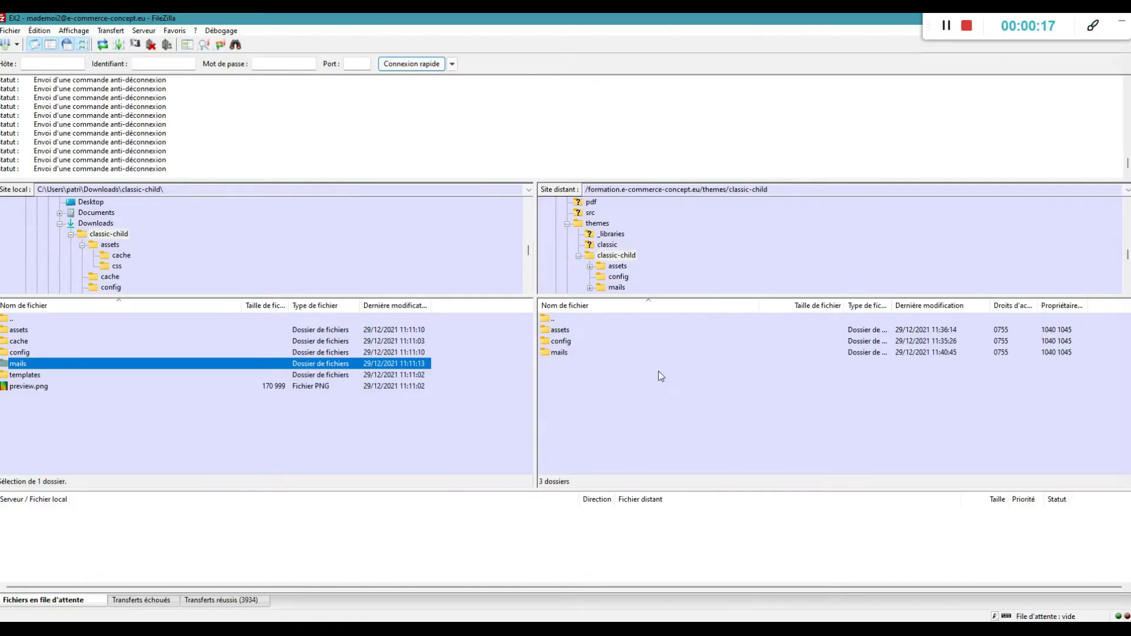
pyautogui.click(568, 224)
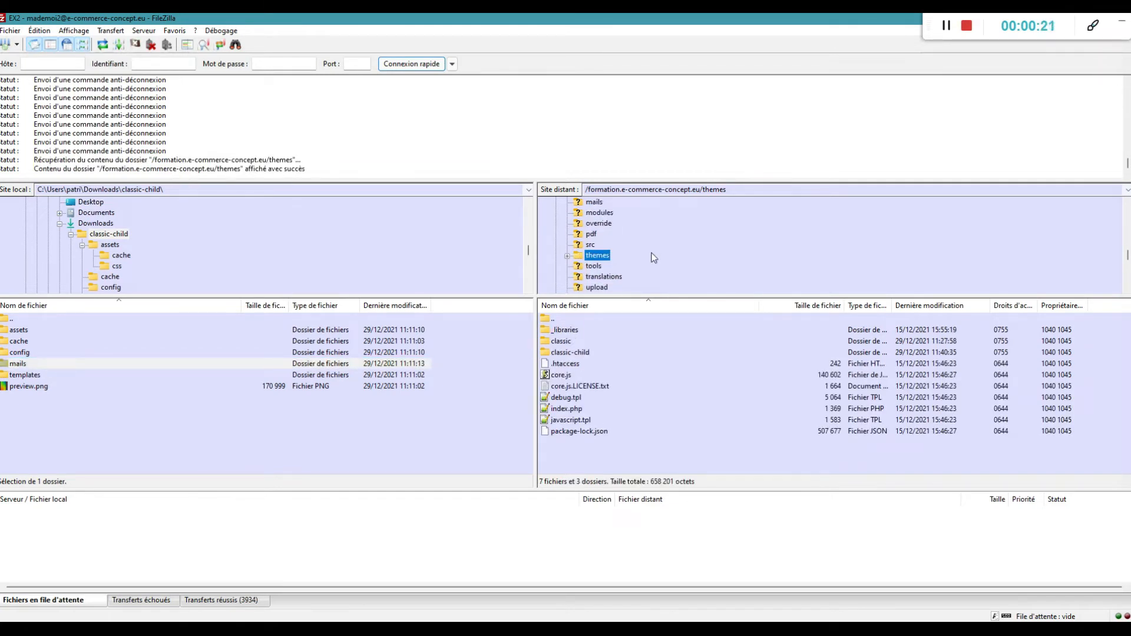
pyautogui.click(595, 204)
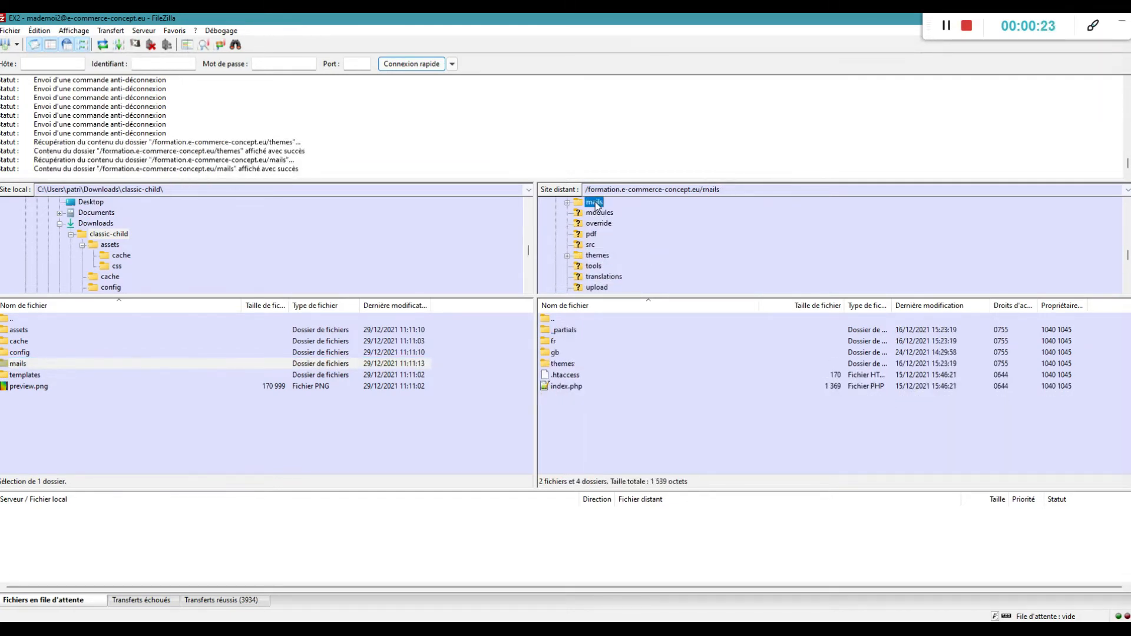
pyautogui.doubleClick(553, 343)
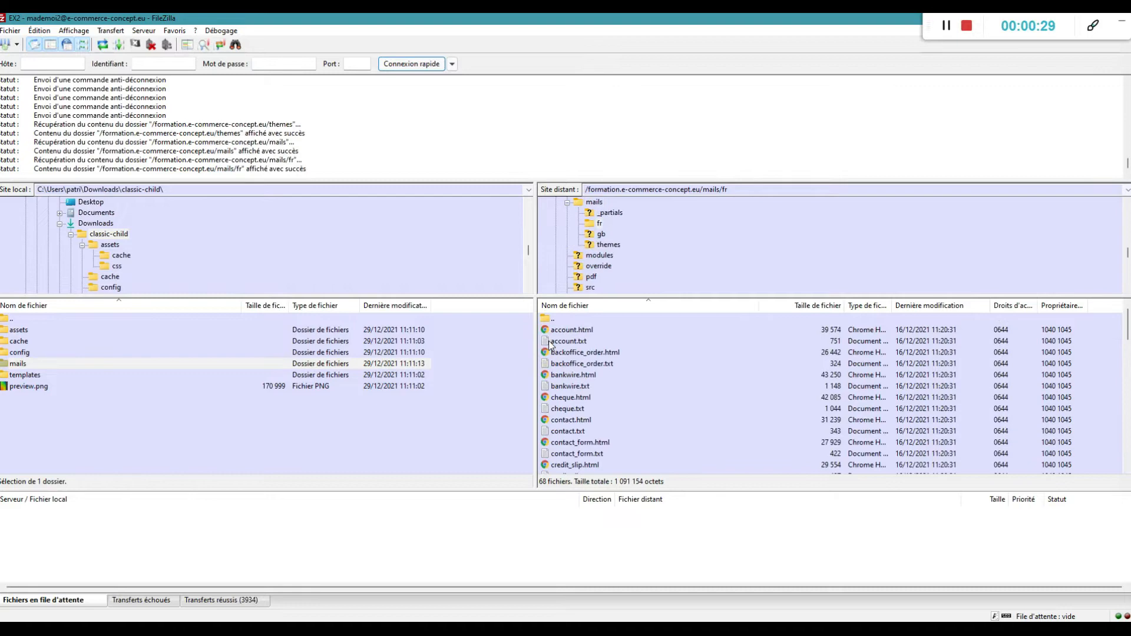
# Find employee_password.html among the remote French email templates and open it for editing in Notepad++.
pyautogui.scroll(-13, 625, 392)
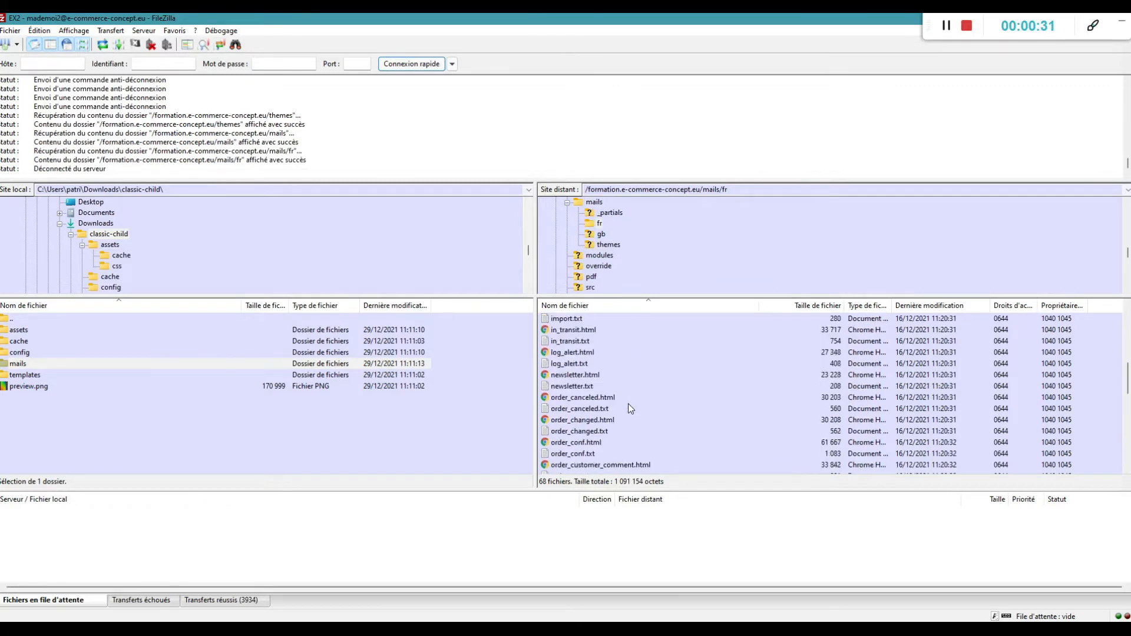
pyautogui.scroll(-4, 632, 425)
pyautogui.scroll(17, 632, 425)
pyautogui.scroll(2, 632, 424)
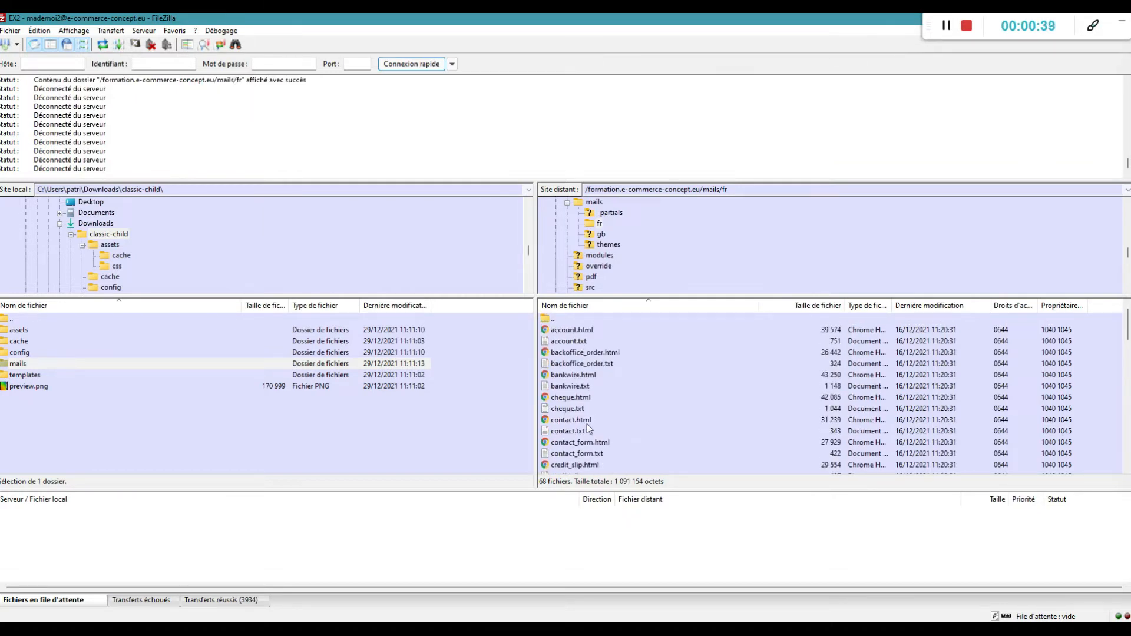
pyautogui.scroll(-4, 624, 428)
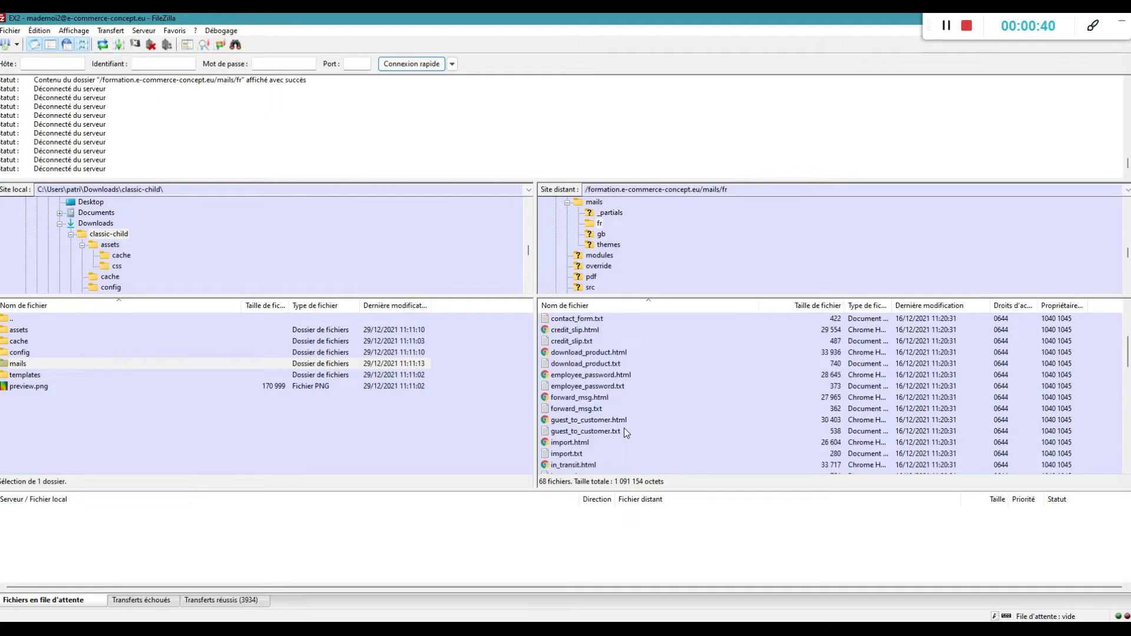
pyautogui.click(583, 376)
pyautogui.rightClick(584, 377)
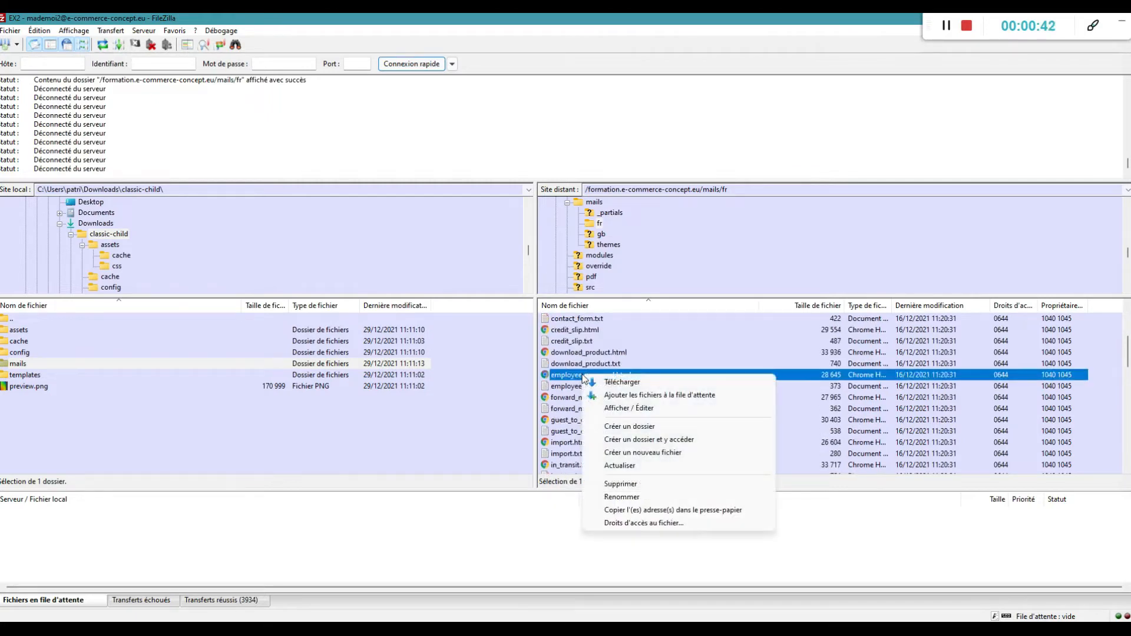
pyautogui.click(613, 405)
# Delete the table cell containing the "Powered by" PrestaShop link near the end of employee_password.html and tidy the emptied line.
pyautogui.scroll(-20, 351, 457)
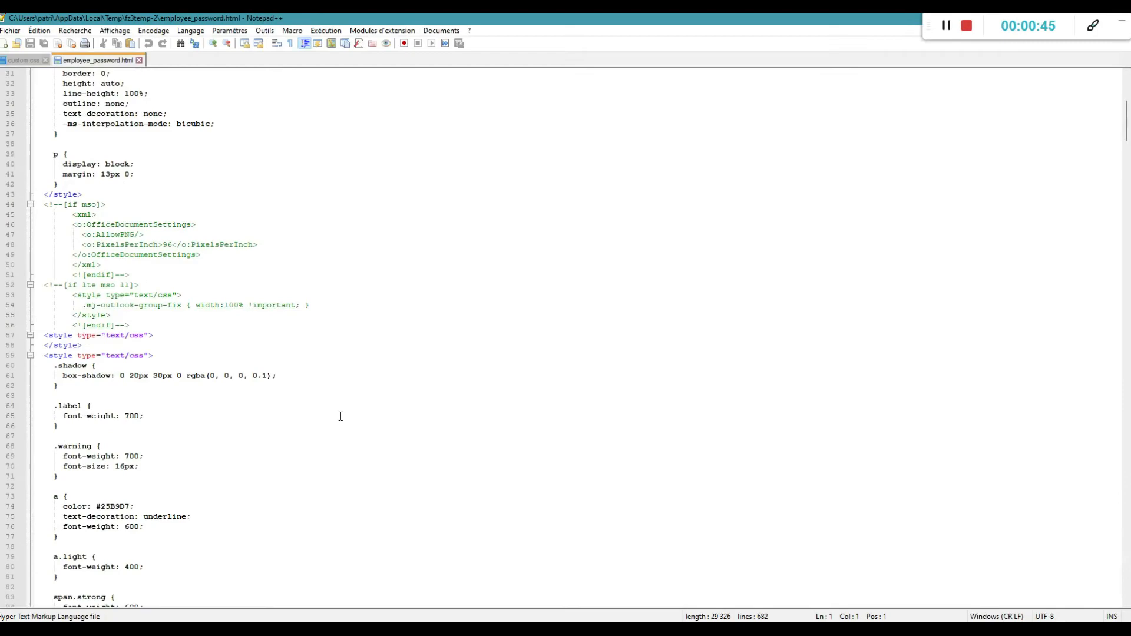
pyautogui.scroll(-1, 351, 458)
pyautogui.moveTo(1125, 147); pyautogui.dragTo(1036, 559)
pyautogui.scroll(2, 221, 374)
pyautogui.scroll(4, 222, 375)
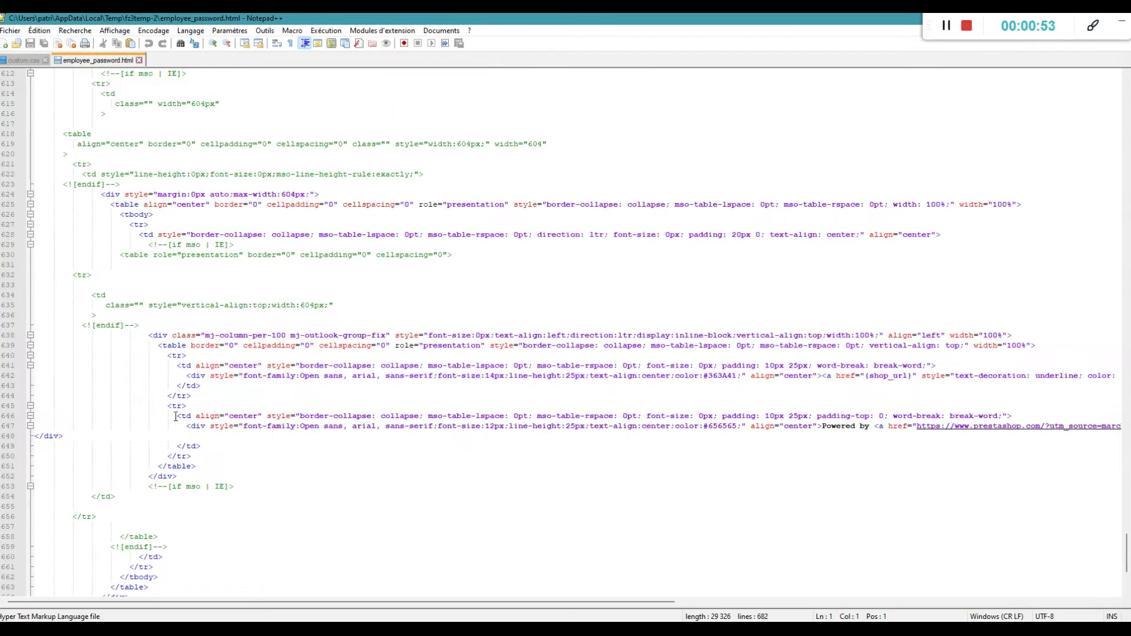
pyautogui.moveTo(175, 416); pyautogui.dragTo(208, 446)
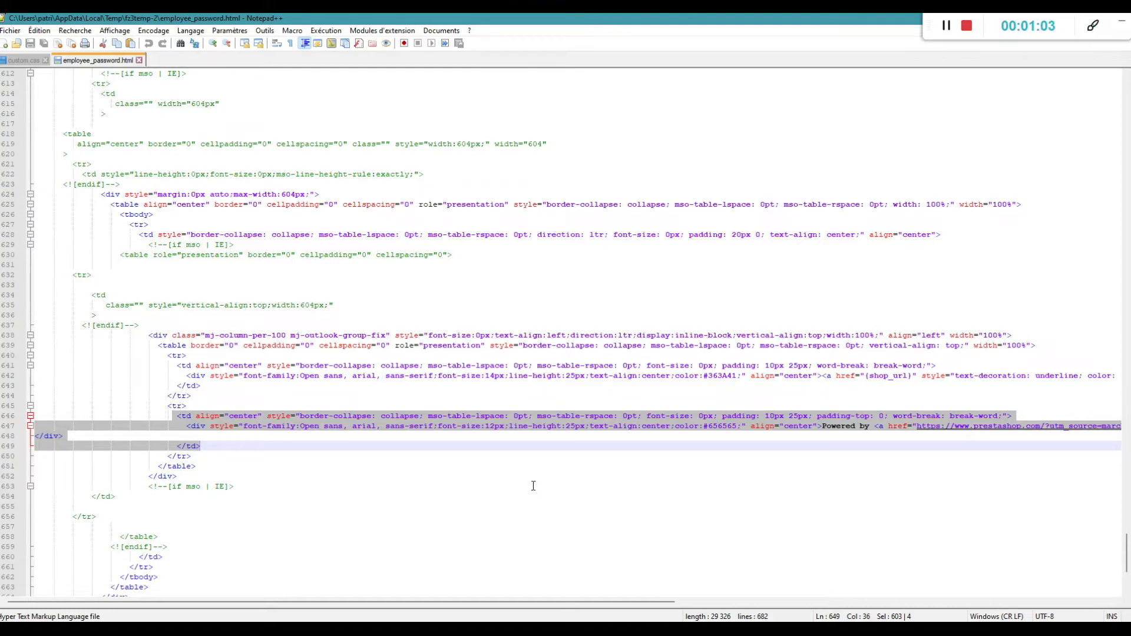
pyautogui.press('Delete')
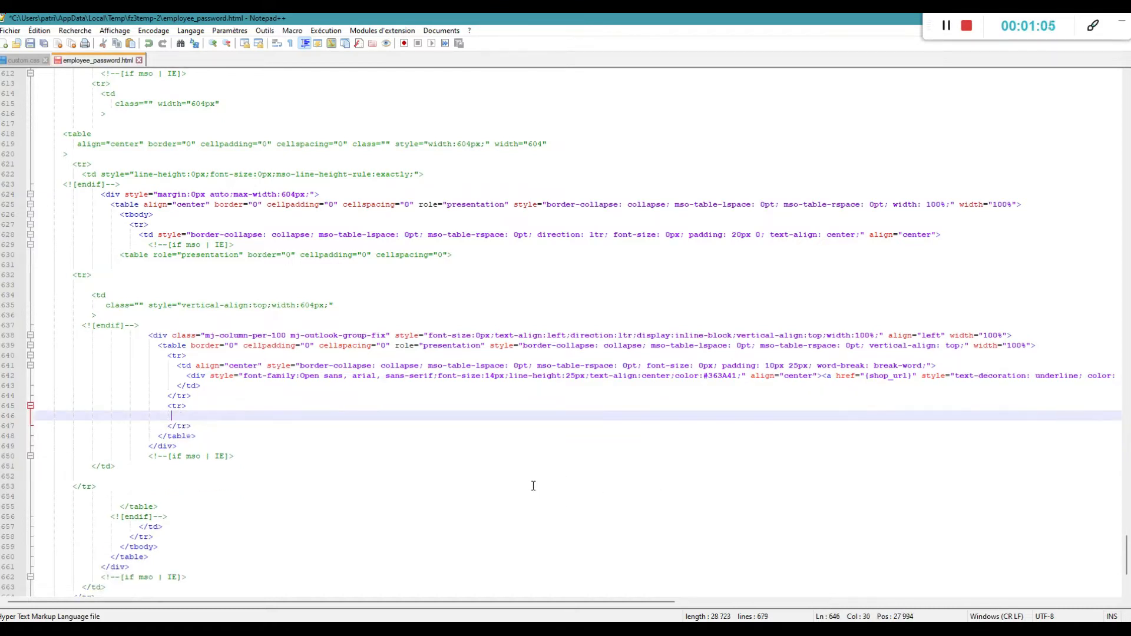
pyautogui.press('Home')
pyautogui.press('Delete')
# Save employee_password.html and send the modified file back to the server.
pyautogui.click(30, 43)
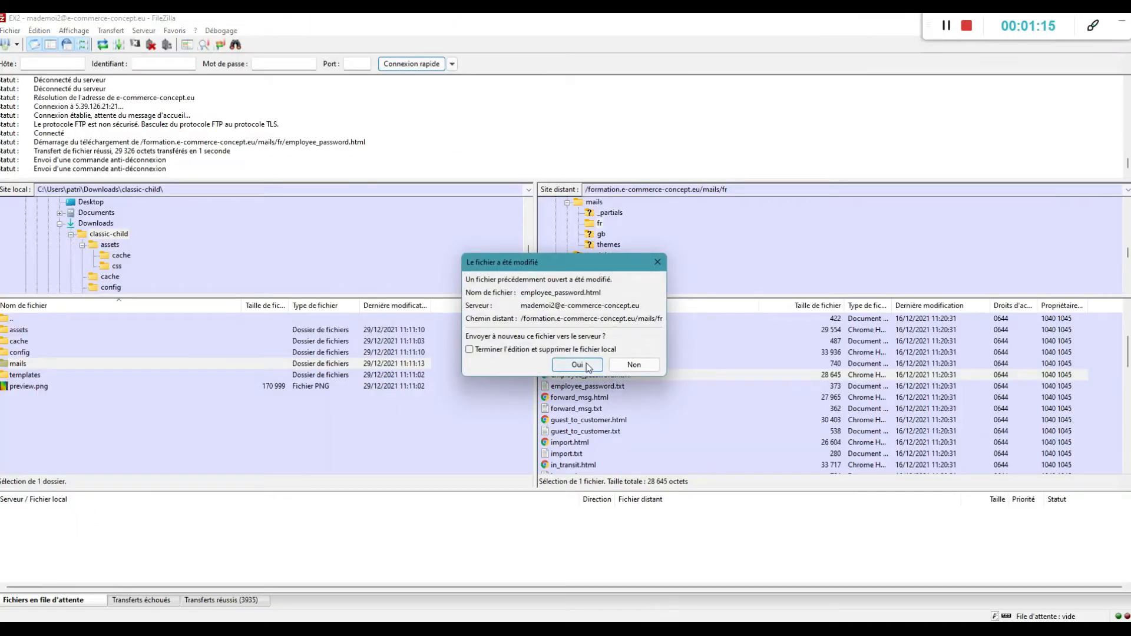
pyautogui.click(577, 365)
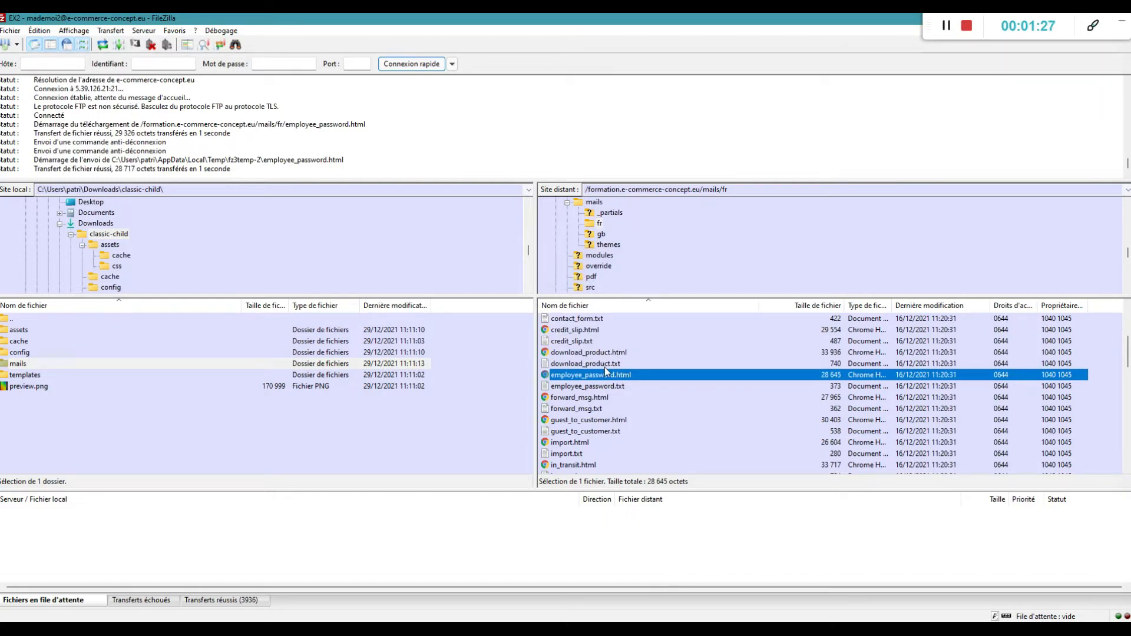
# Collapse the root mails folder and show the contents of the remote themes/classic-child/mails folder.
pyautogui.click(567, 203)
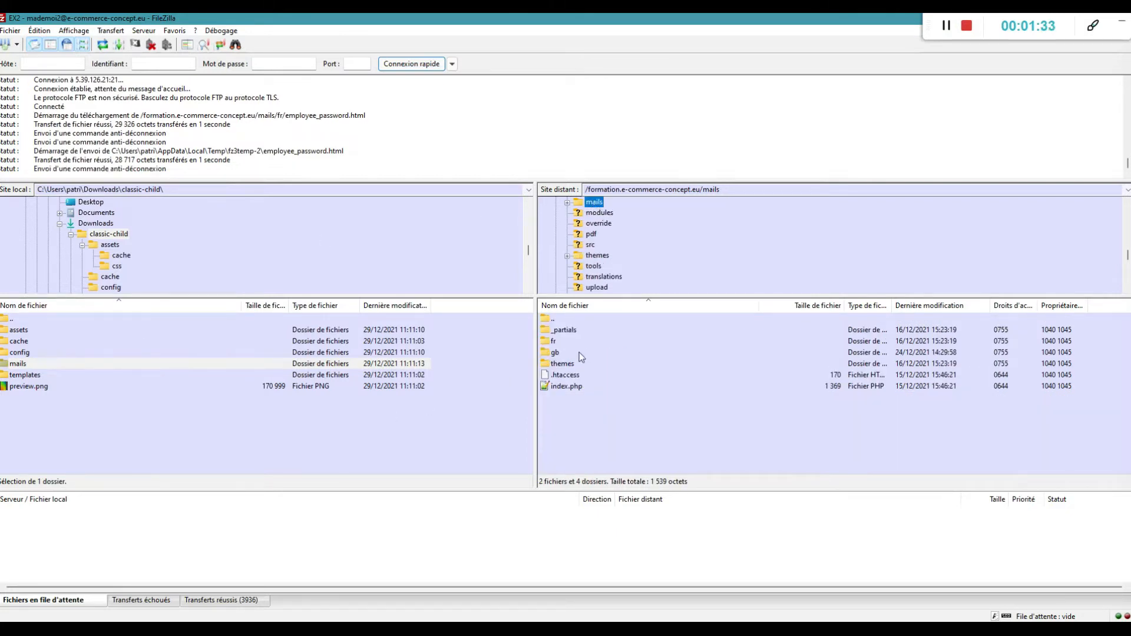
pyautogui.scroll(-1, 600, 257)
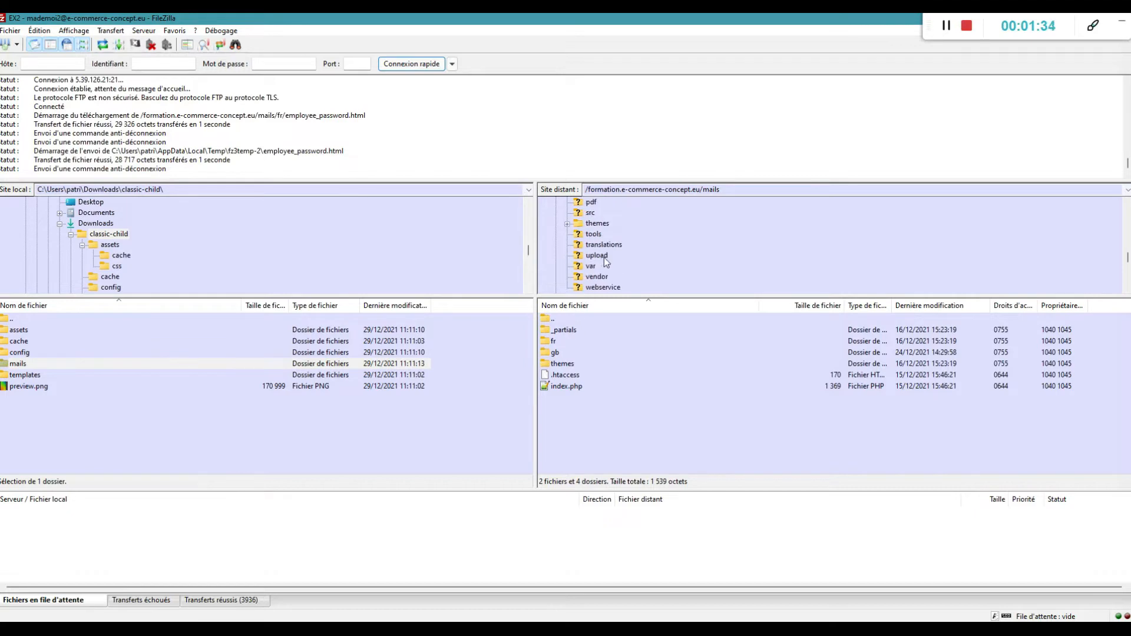
pyautogui.click(567, 223)
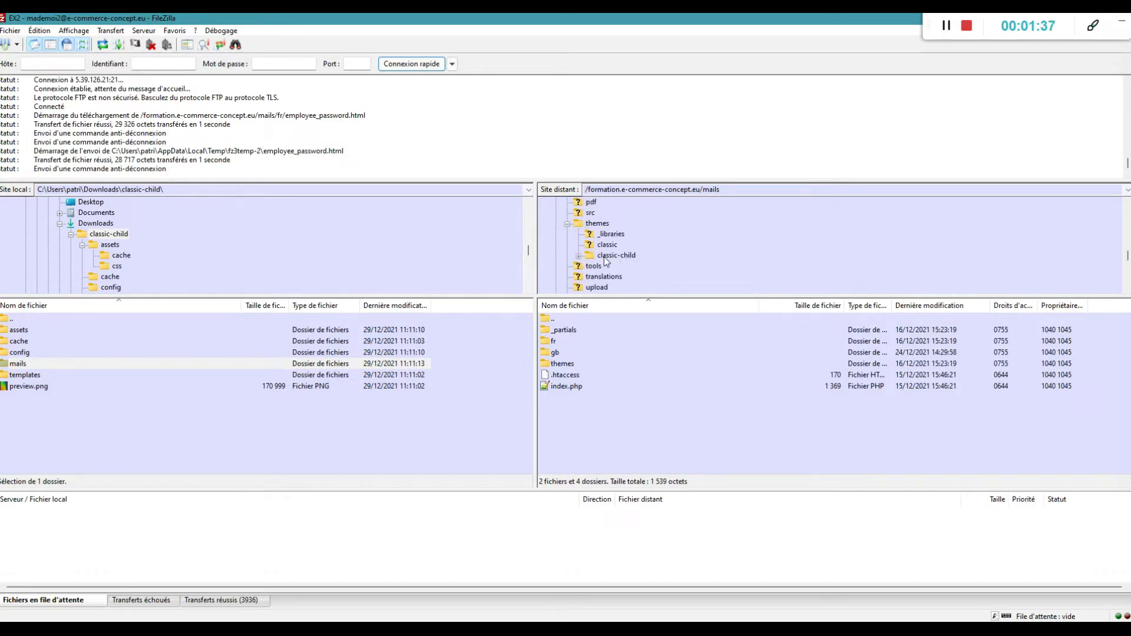
pyautogui.click(579, 256)
pyautogui.click(966, 25)
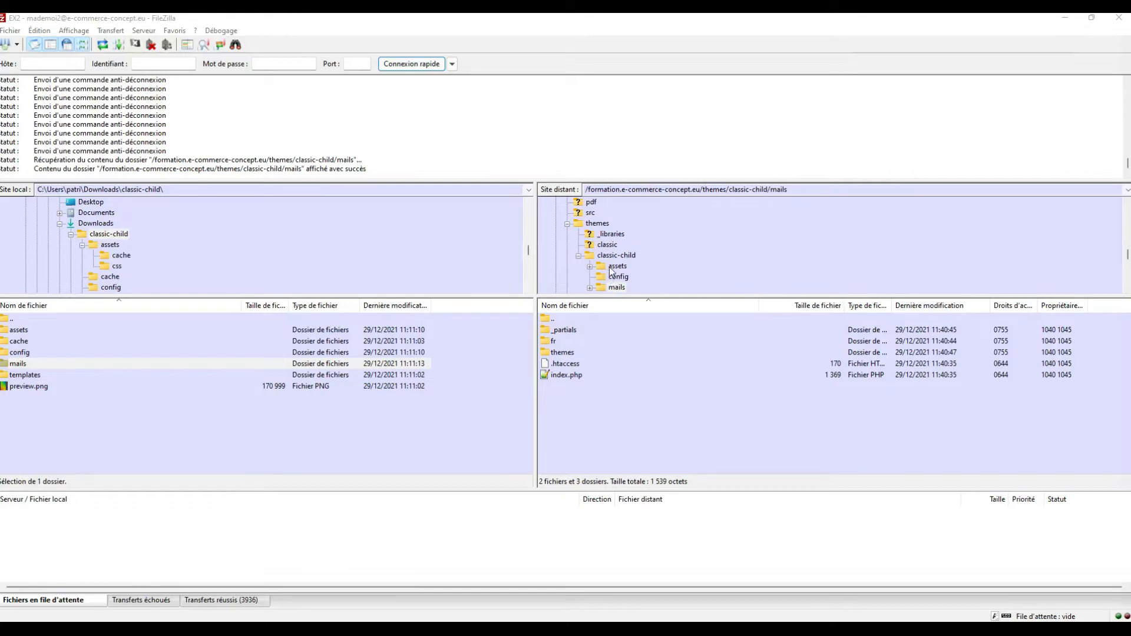
# Compare the locations of the root and child theme mails folders, and open the remote root pdf folder.
pyautogui.scroll(2, 611, 270)
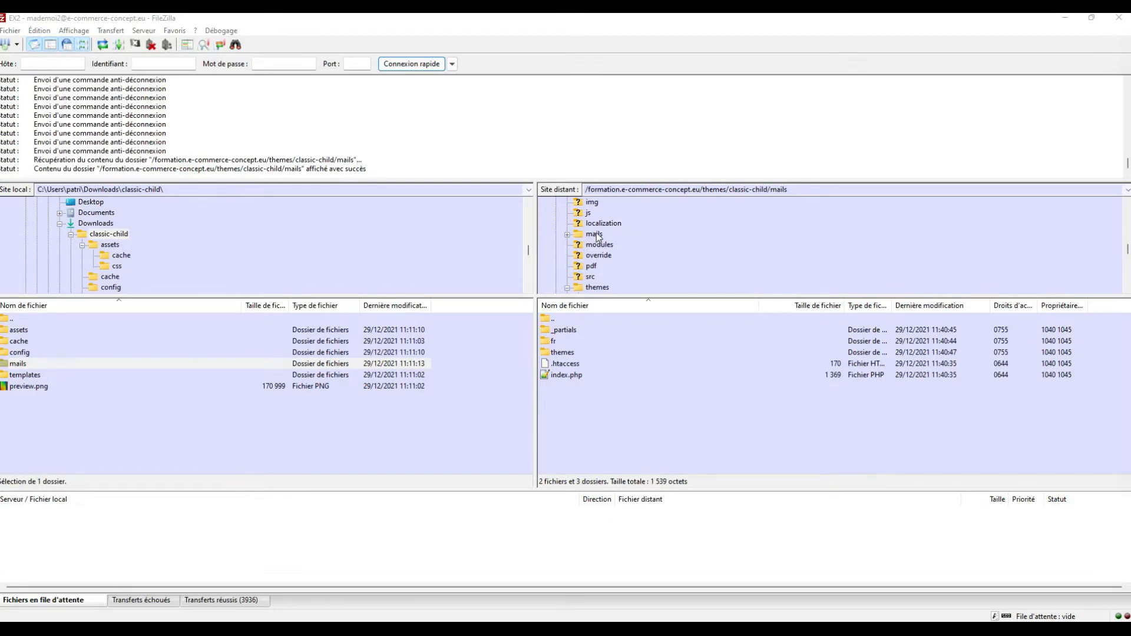
pyautogui.scroll(-1, 618, 242)
pyautogui.scroll(-2, 641, 241)
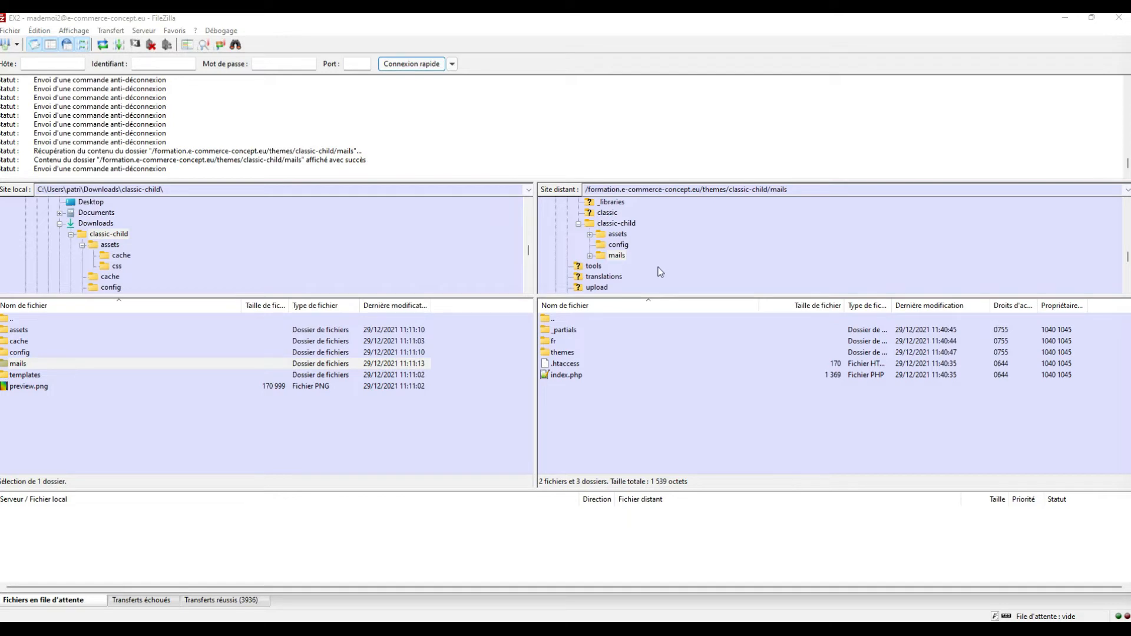
pyautogui.scroll(2, 645, 268)
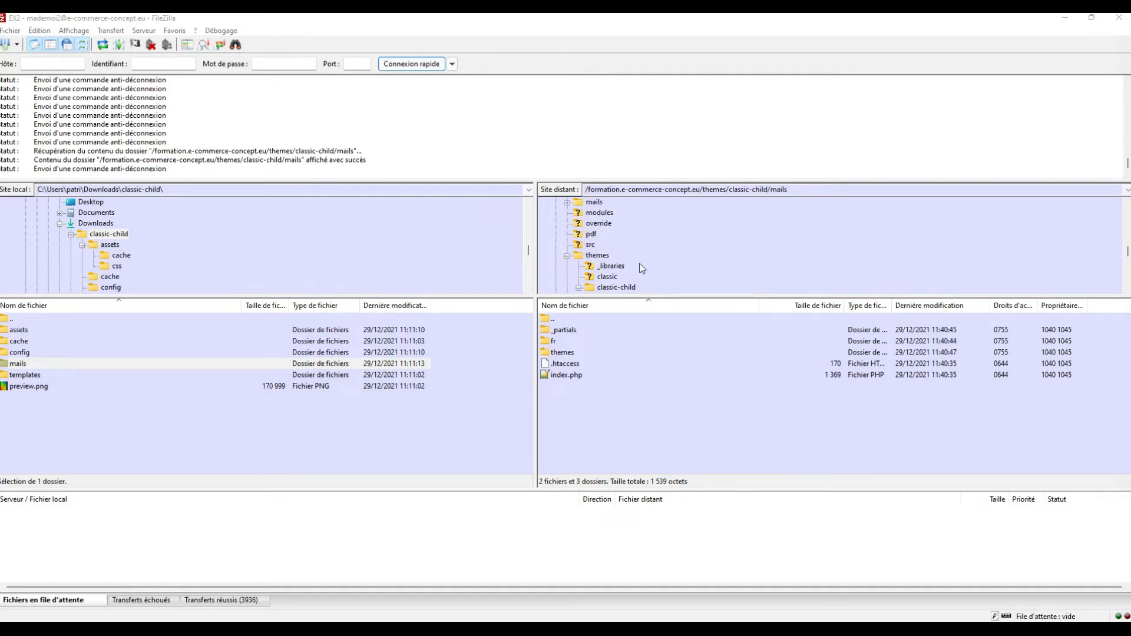
pyautogui.click(581, 236)
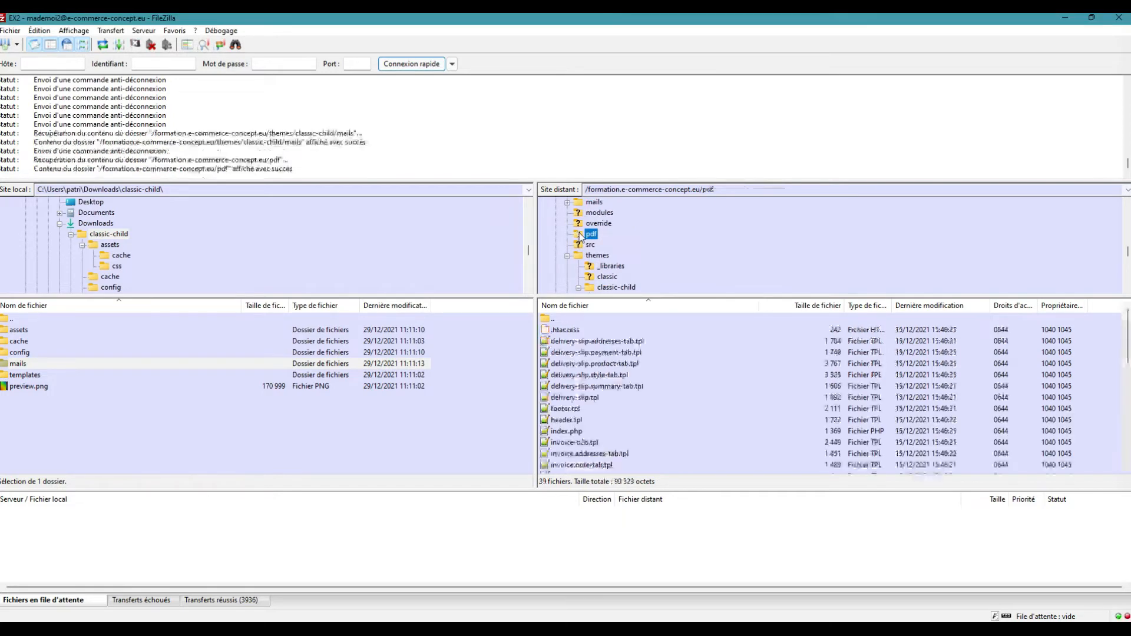
# Download the remote root pdf folder into the local classic-child folder and upload it to the remote themes/classic-child folder.
pyautogui.rightClick(581, 236)
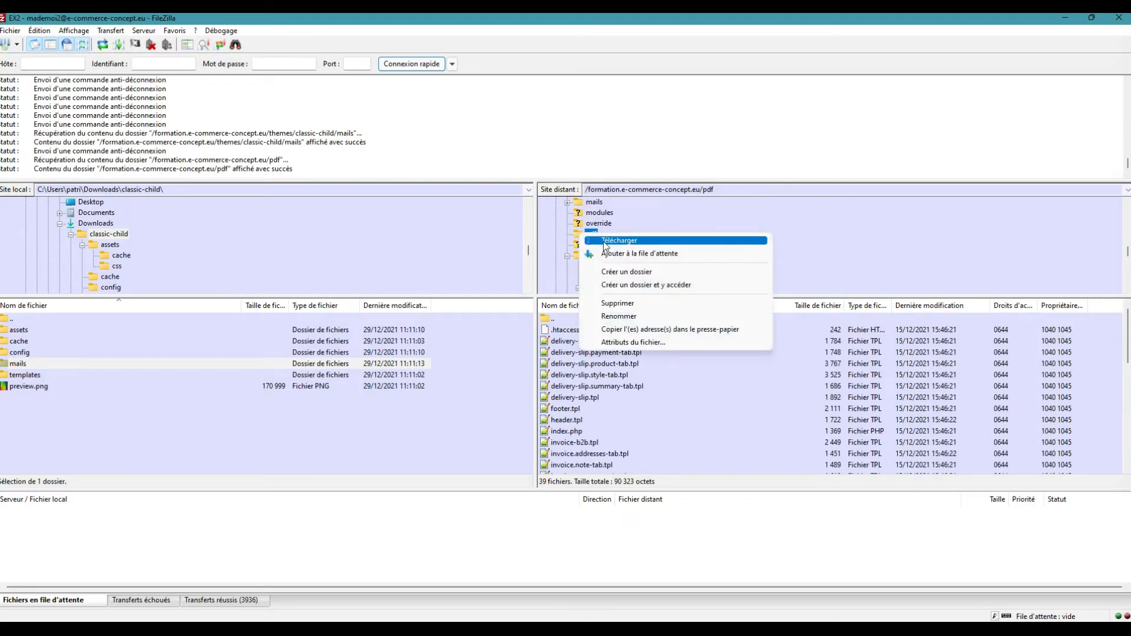
pyautogui.click(618, 241)
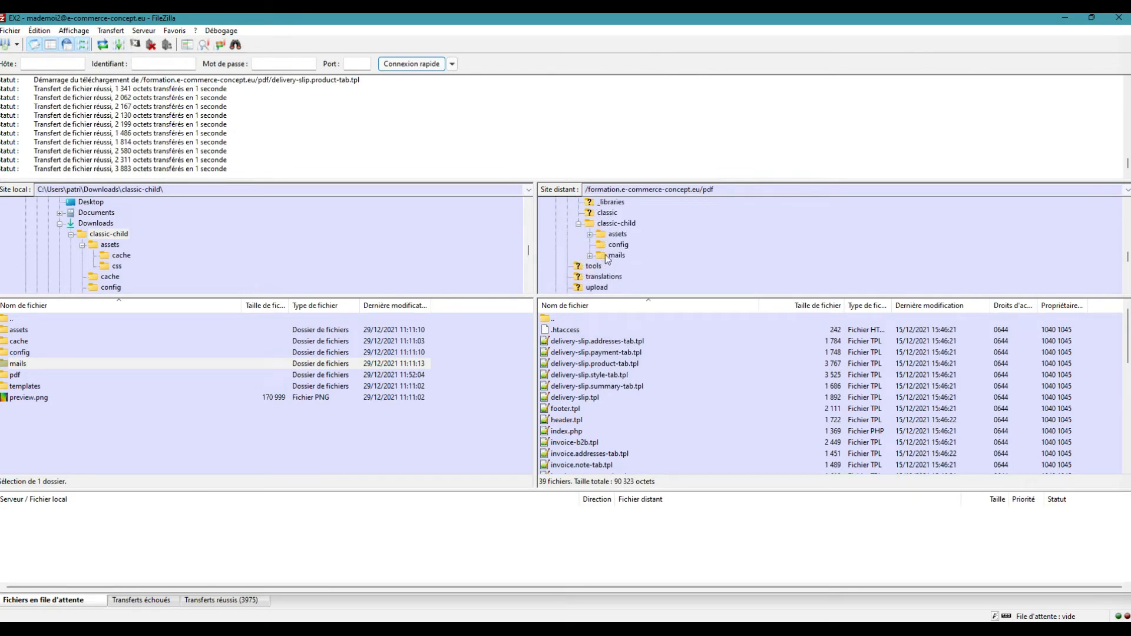
pyautogui.click(607, 225)
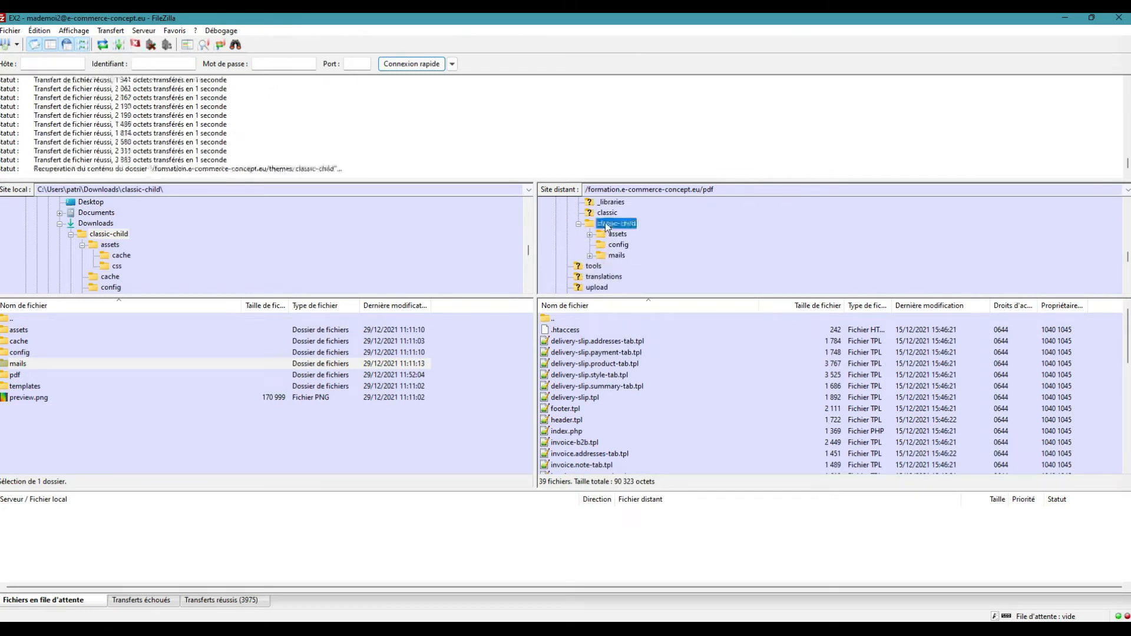
pyautogui.rightClick(12, 375)
pyautogui.click(19, 384)
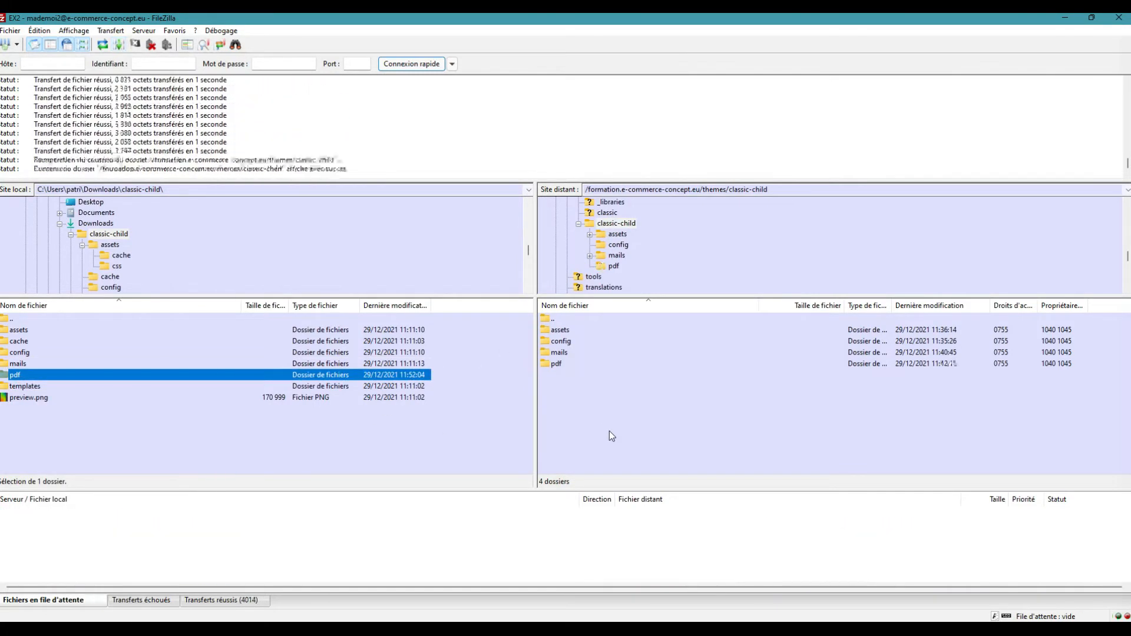
# Browse the remote themes/classic-child/pdf folder and open invoice.payment-tab.tpl in the text editor.
pyautogui.doubleClick(553, 364)
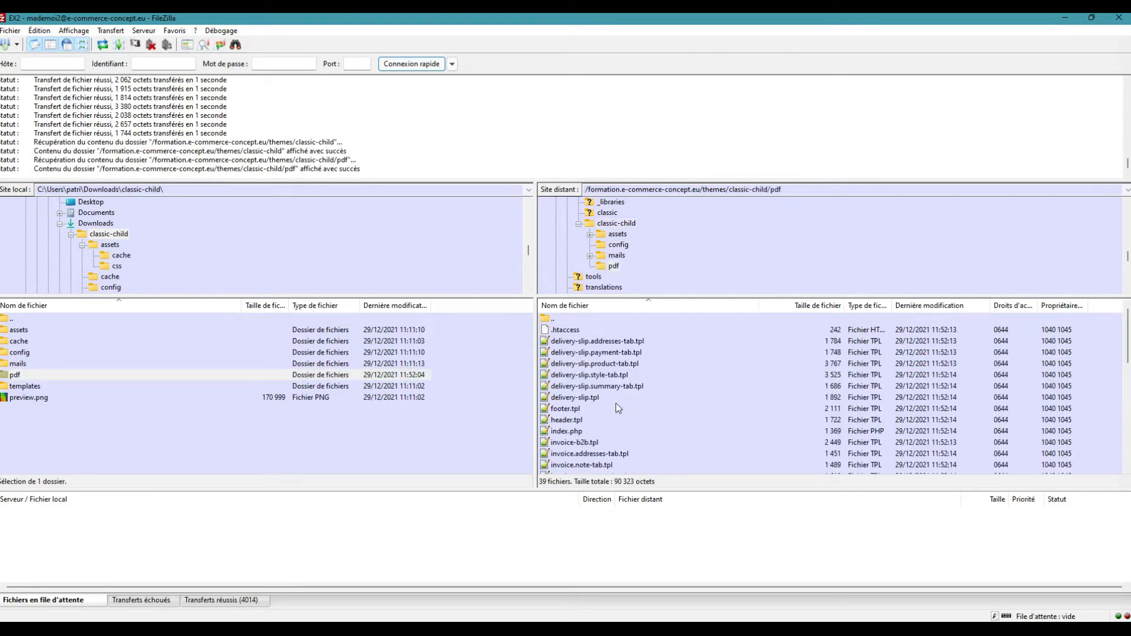
pyautogui.scroll(-6, 617, 403)
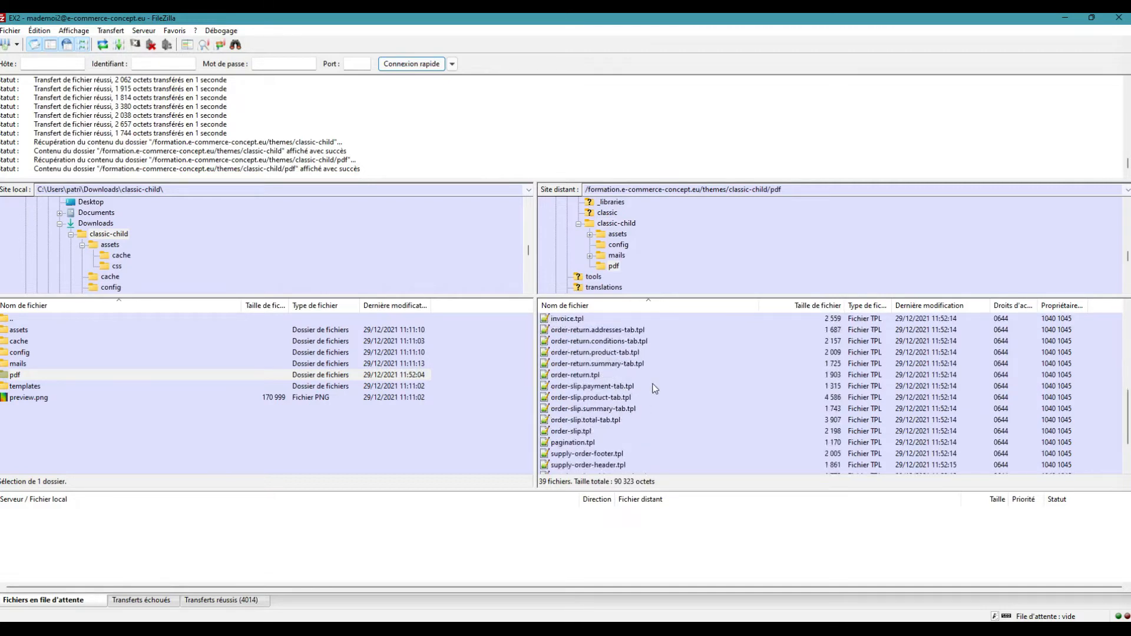
pyautogui.scroll(3, 634, 389)
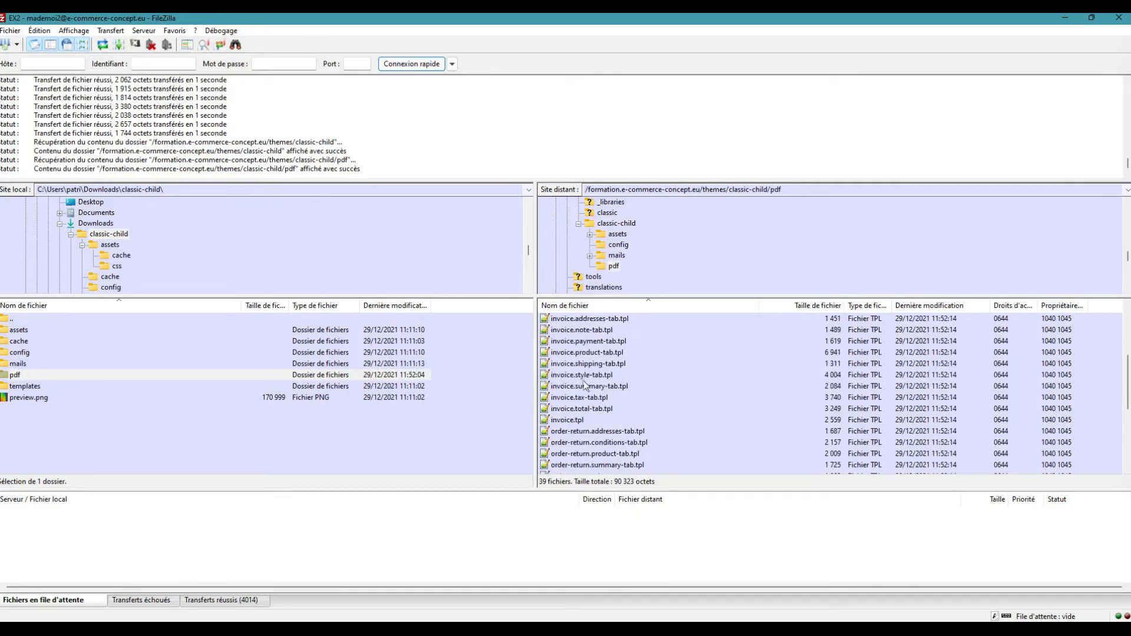
pyautogui.rightClick(576, 356)
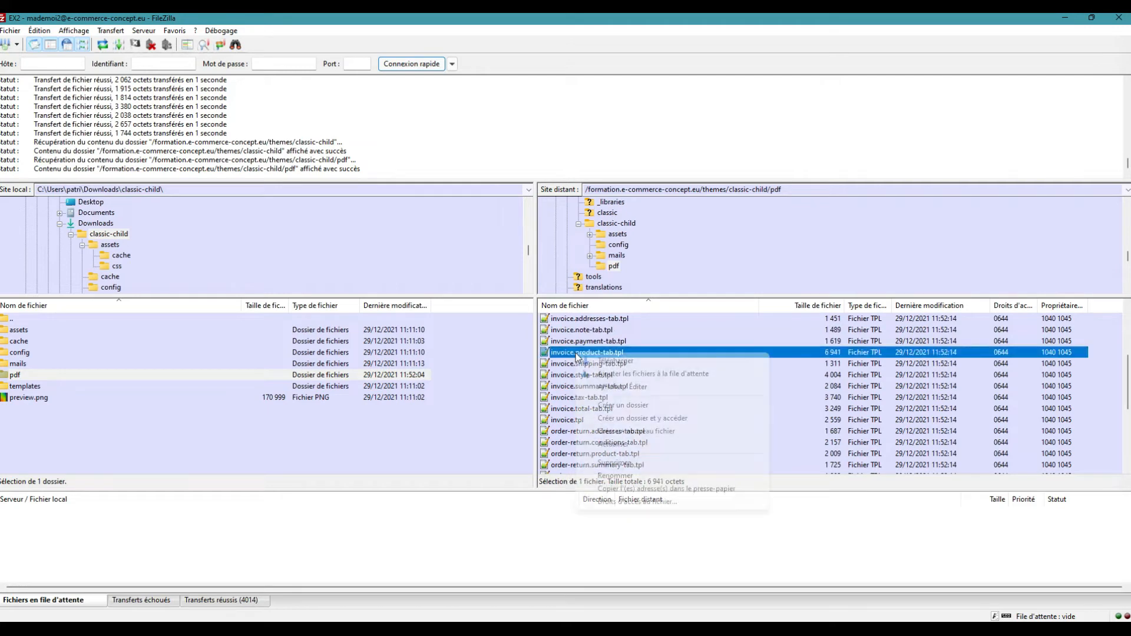
pyautogui.click(559, 367)
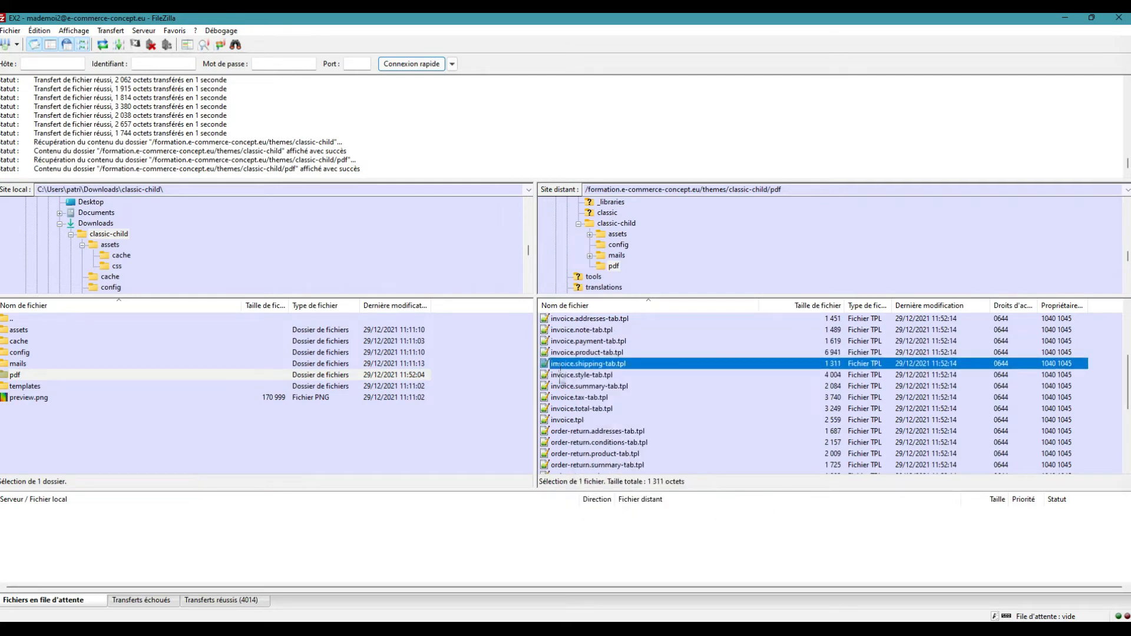
pyautogui.click(570, 354)
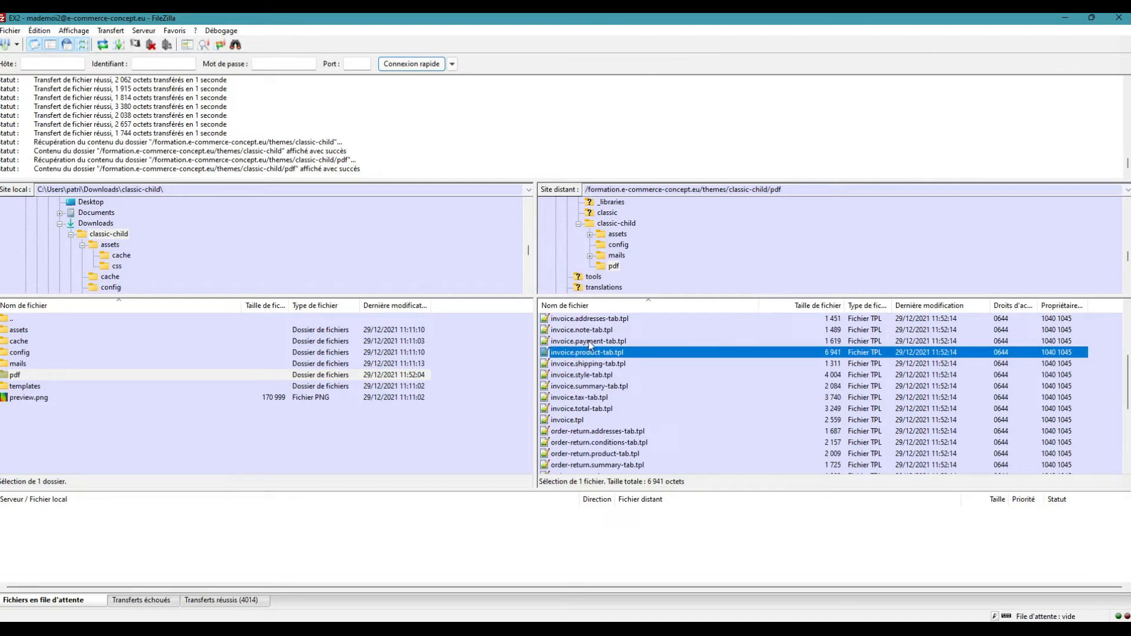
pyautogui.click(589, 341)
pyautogui.rightClick(589, 341)
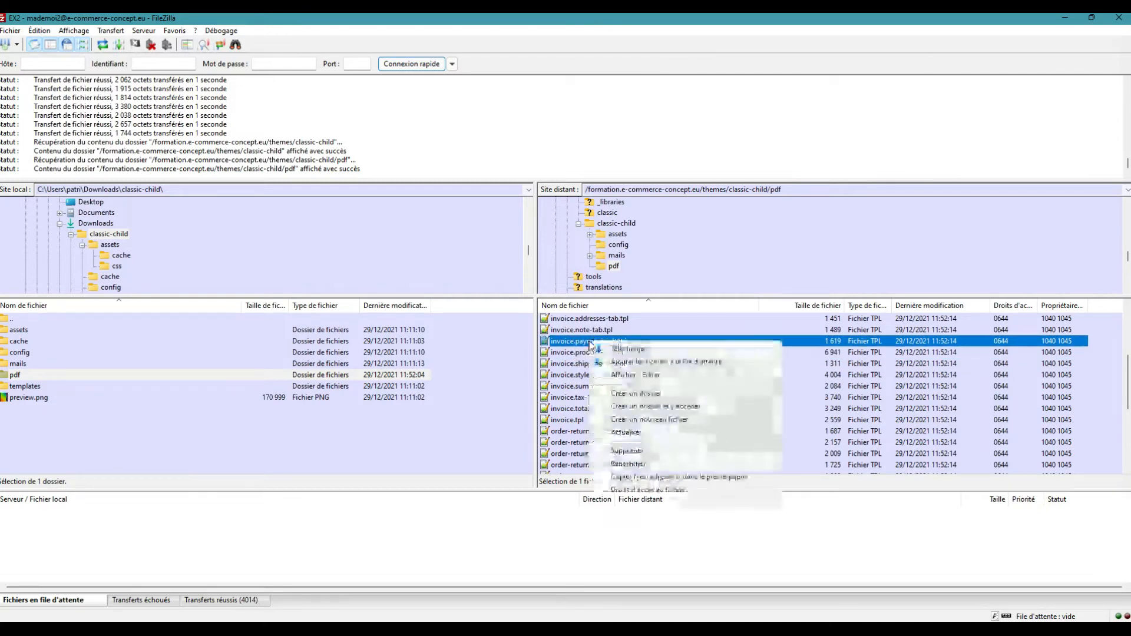
pyautogui.click(618, 373)
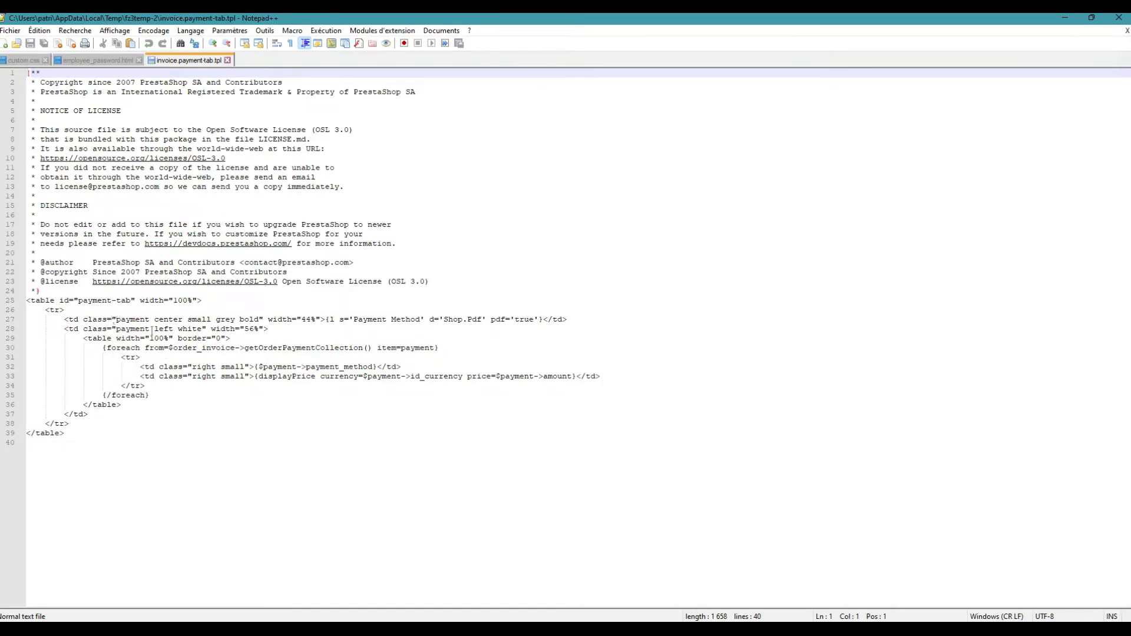
# Examine the payment table markup in invoice.payment-tab.tpl, including its width, border and cell class attributes.
pyautogui.moveTo(148, 309); pyautogui.dragTo(254, 439)
pyautogui.click(207, 384)
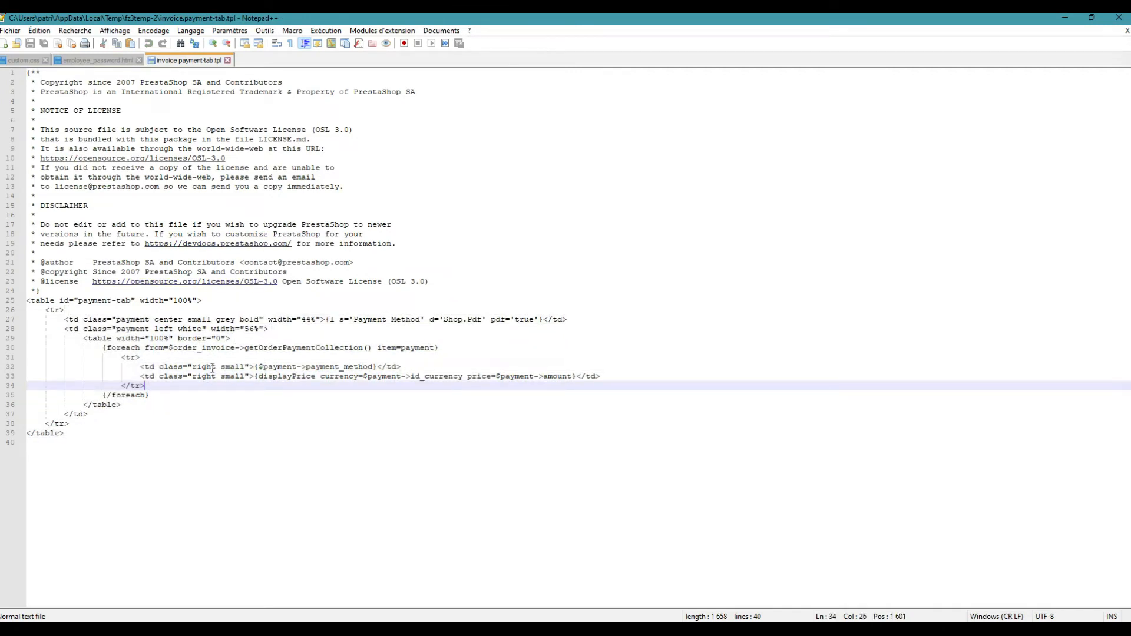
pyautogui.moveTo(121, 340); pyautogui.dragTo(226, 337)
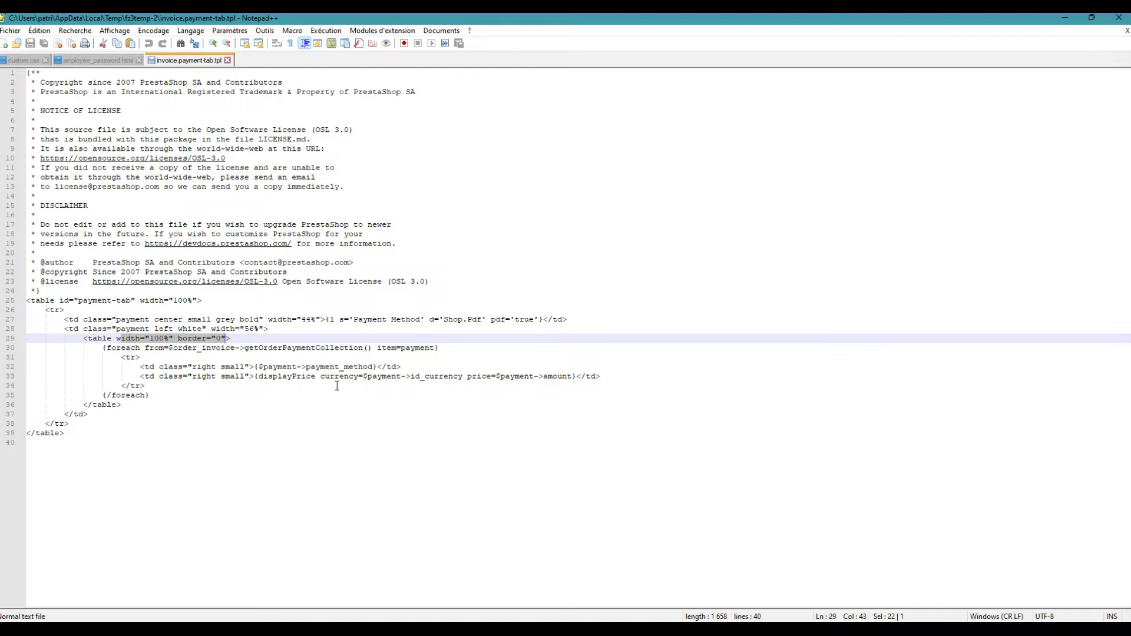
pyautogui.moveTo(301, 320); pyautogui.dragTo(321, 327)
pyautogui.moveTo(208, 319); pyautogui.dragTo(255, 320)
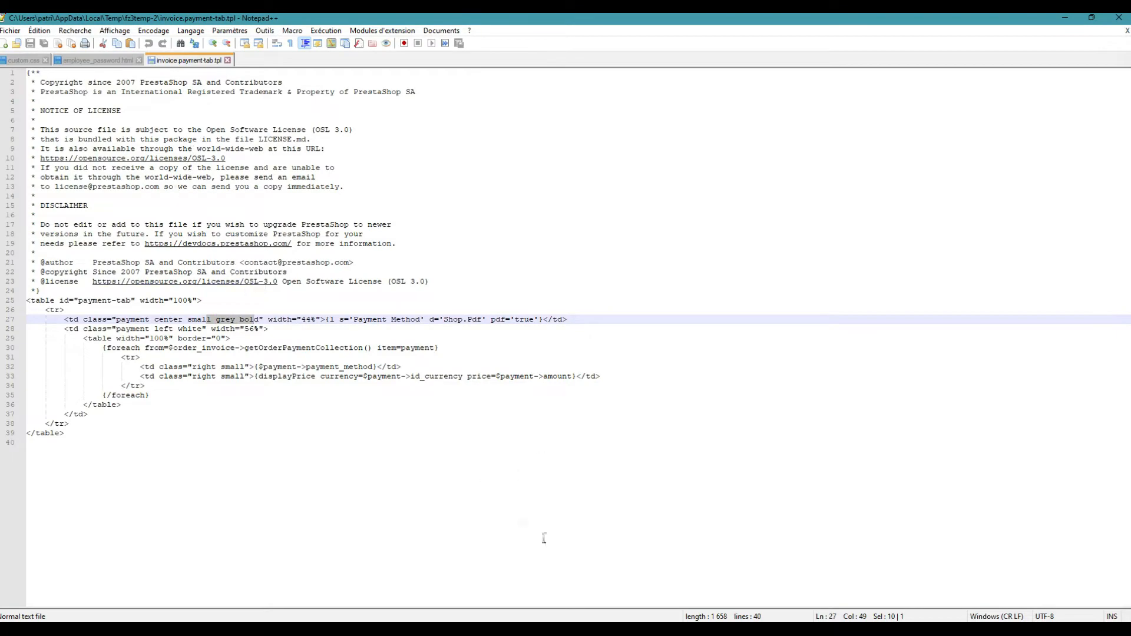
# Switch back to FileZilla and look through the template files in the child theme's pdf folder.
pyautogui.hotkey('alt', 'Tab')
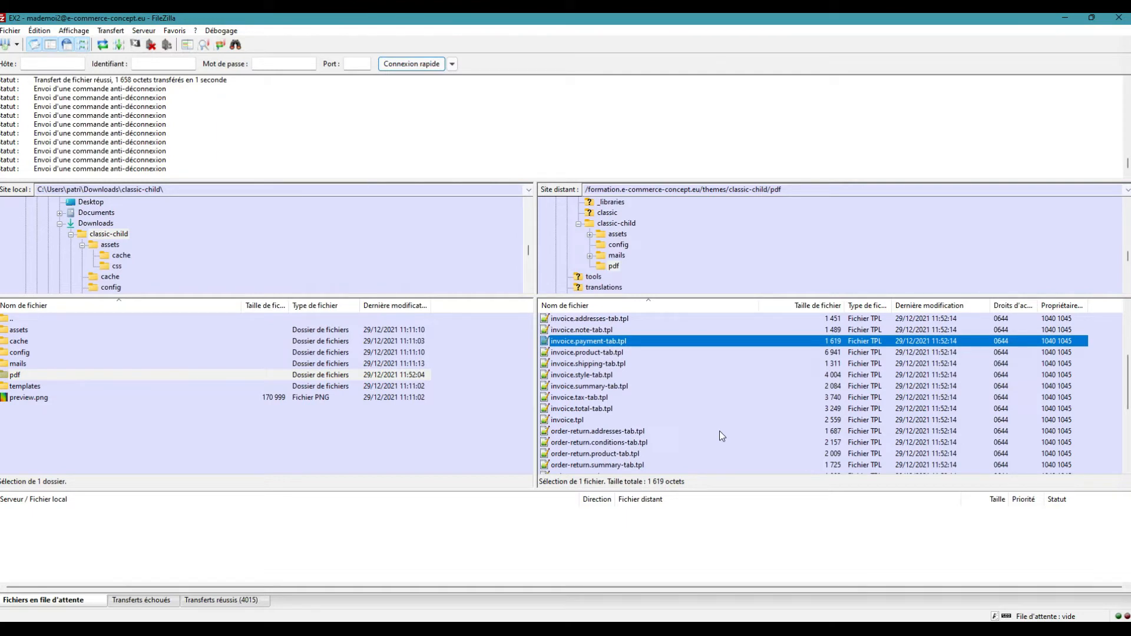
pyautogui.scroll(2, 677, 410)
pyautogui.scroll(2, 677, 410)
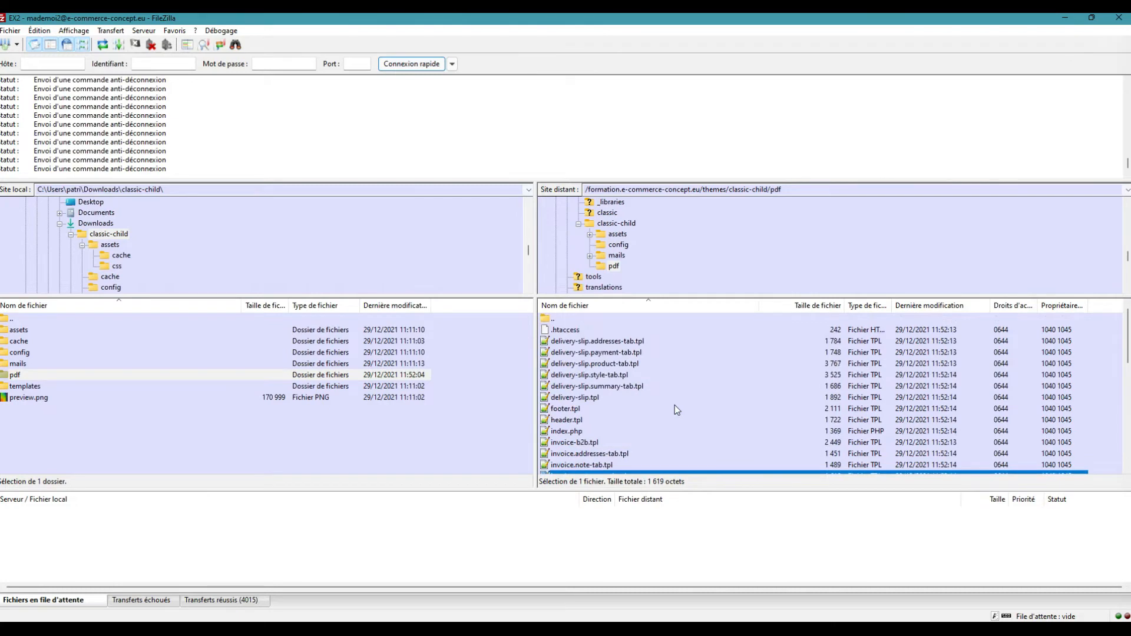
pyautogui.scroll(-7, 675, 407)
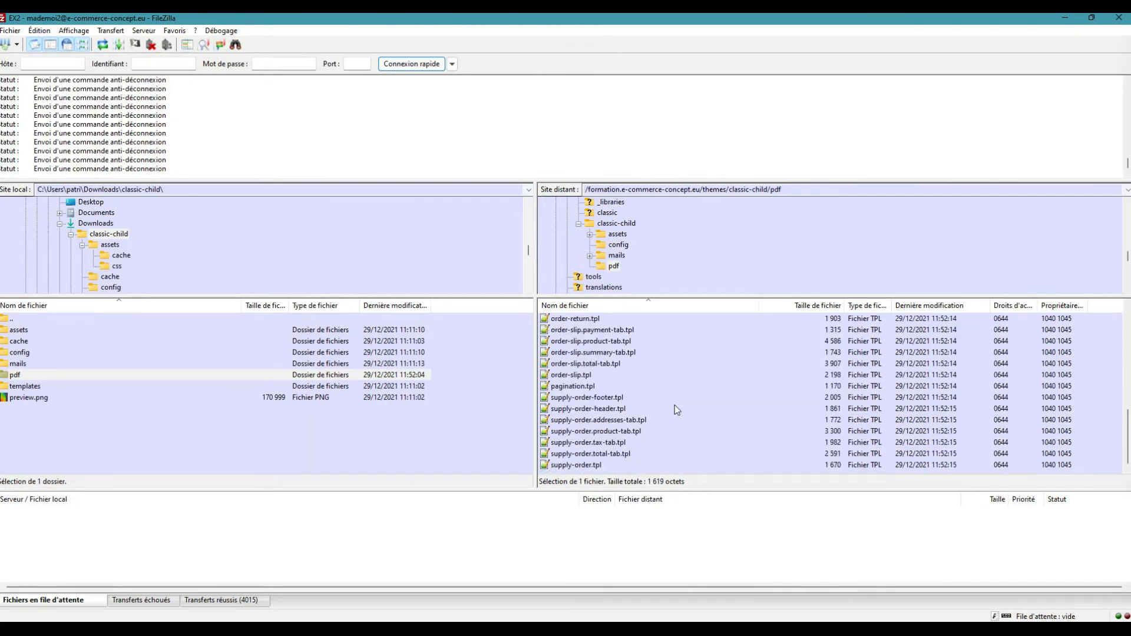
pyautogui.scroll(7, 677, 410)
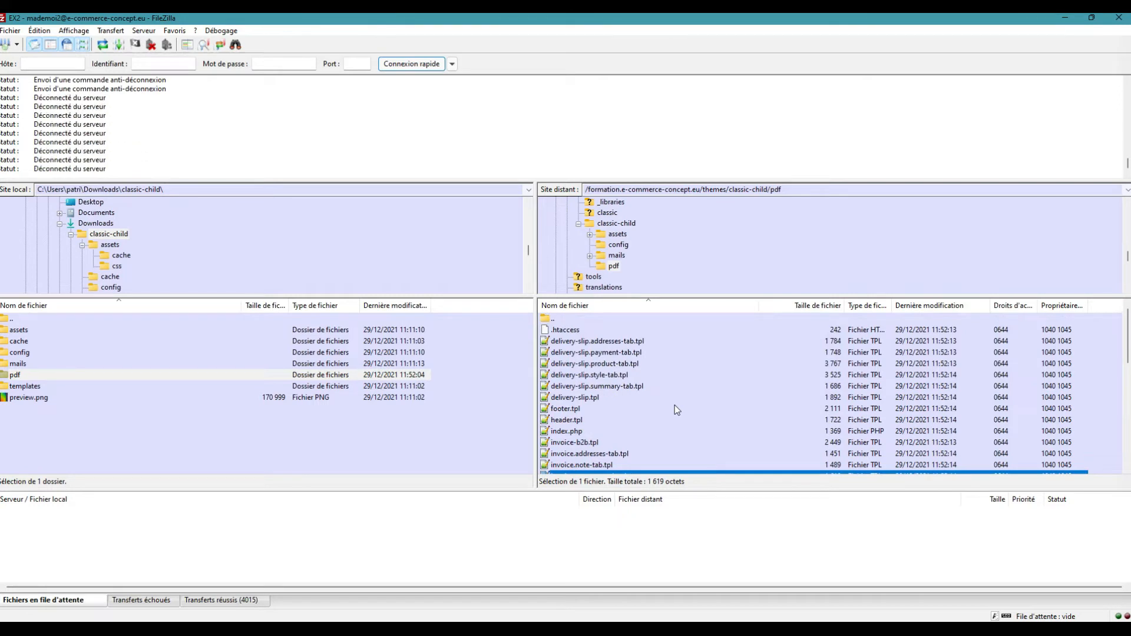
pyautogui.scroll(-1, 674, 405)
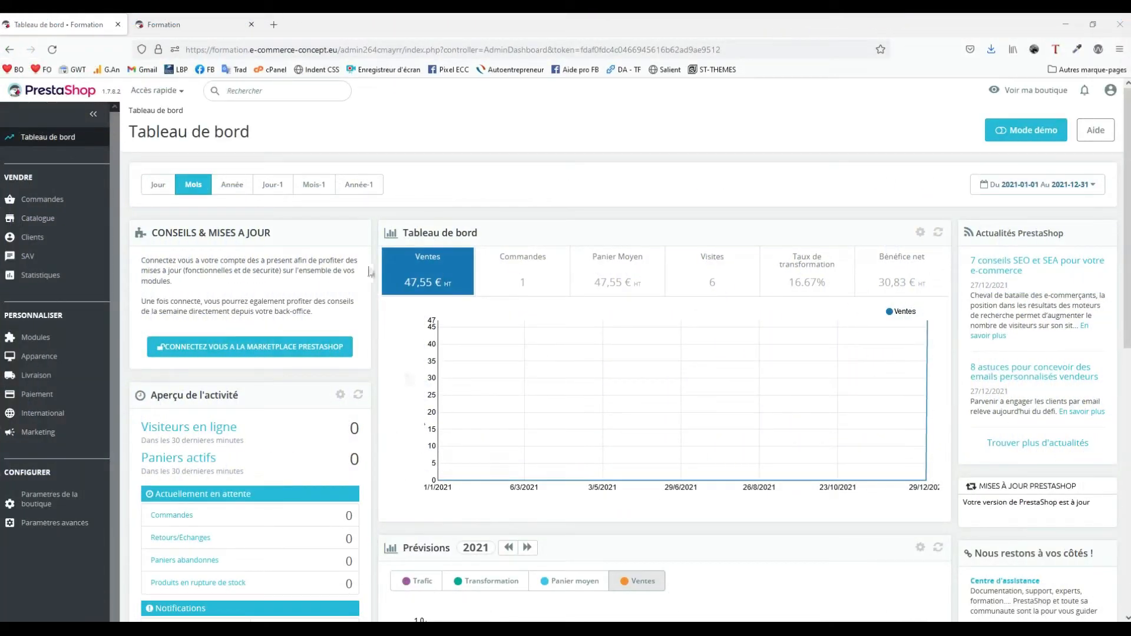
# In the browser, open the Pull imprimé colibri product on the storefront and examine its security, delivery and returns reassurance texts.
pyautogui.click(187, 26)
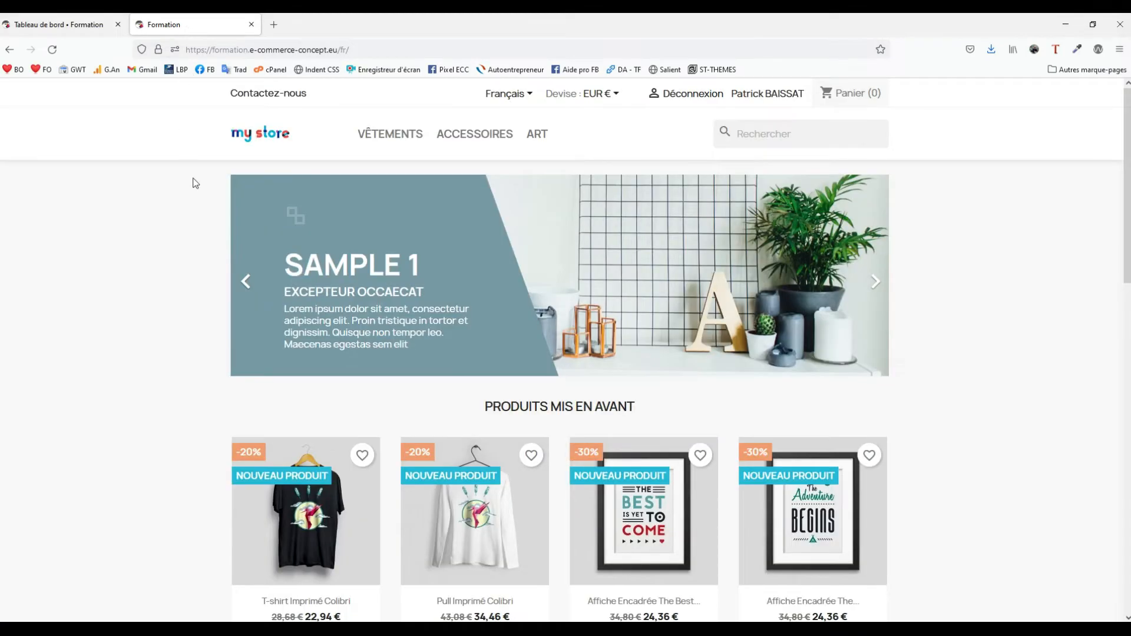
pyautogui.scroll(-3, 396, 271)
pyautogui.click(470, 313)
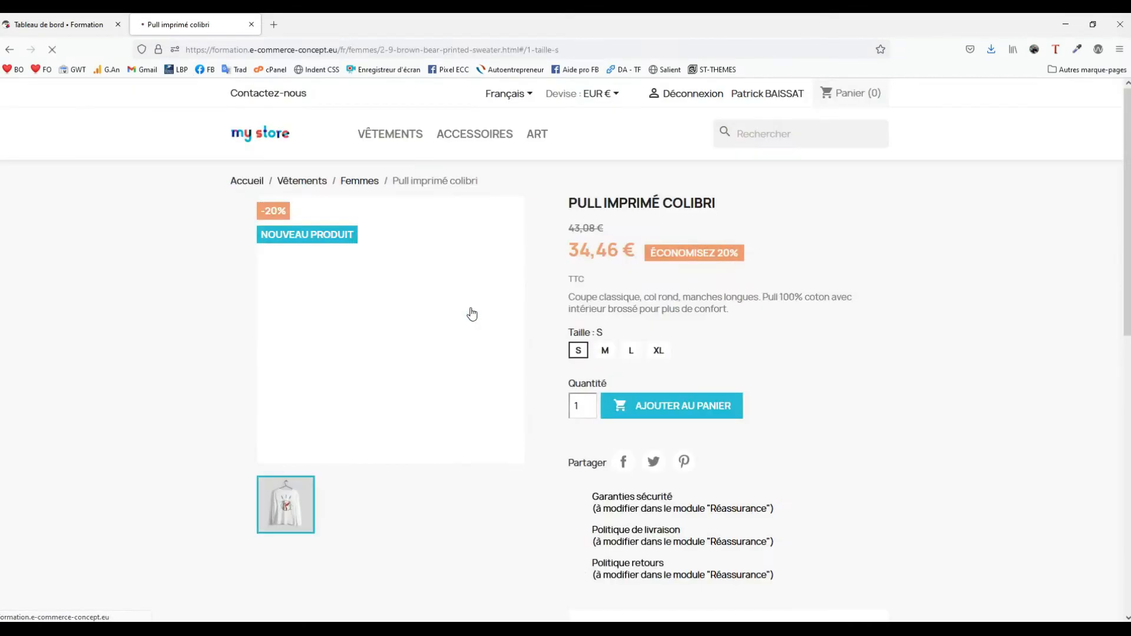
pyautogui.scroll(-3, 471, 311)
pyautogui.moveTo(569, 311); pyautogui.dragTo(817, 416)
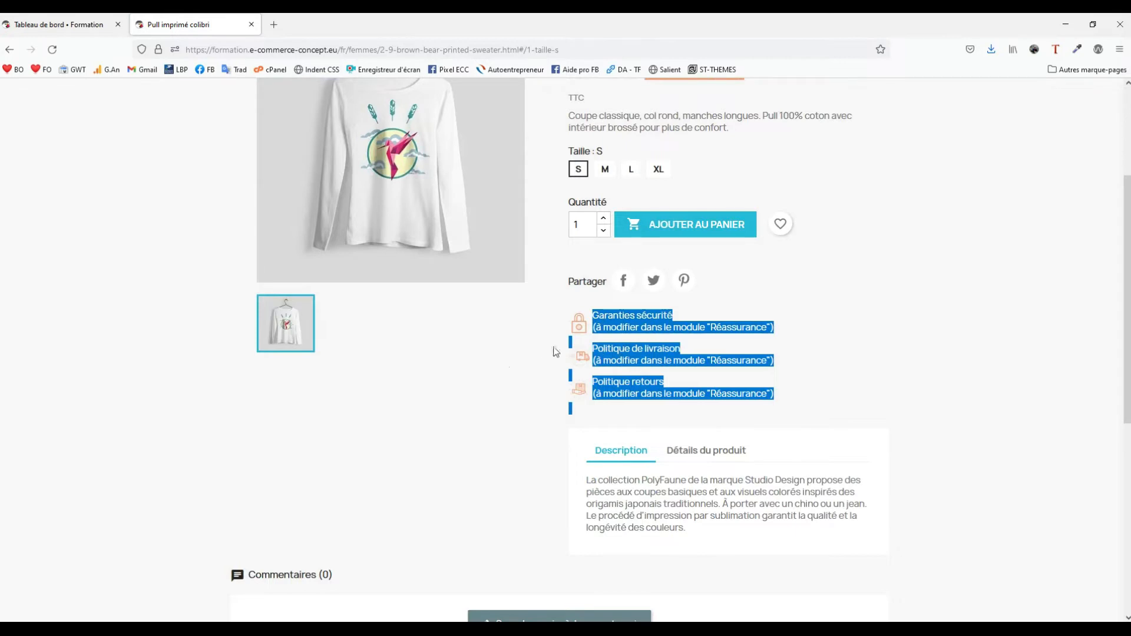
pyautogui.scroll(1, 455, 364)
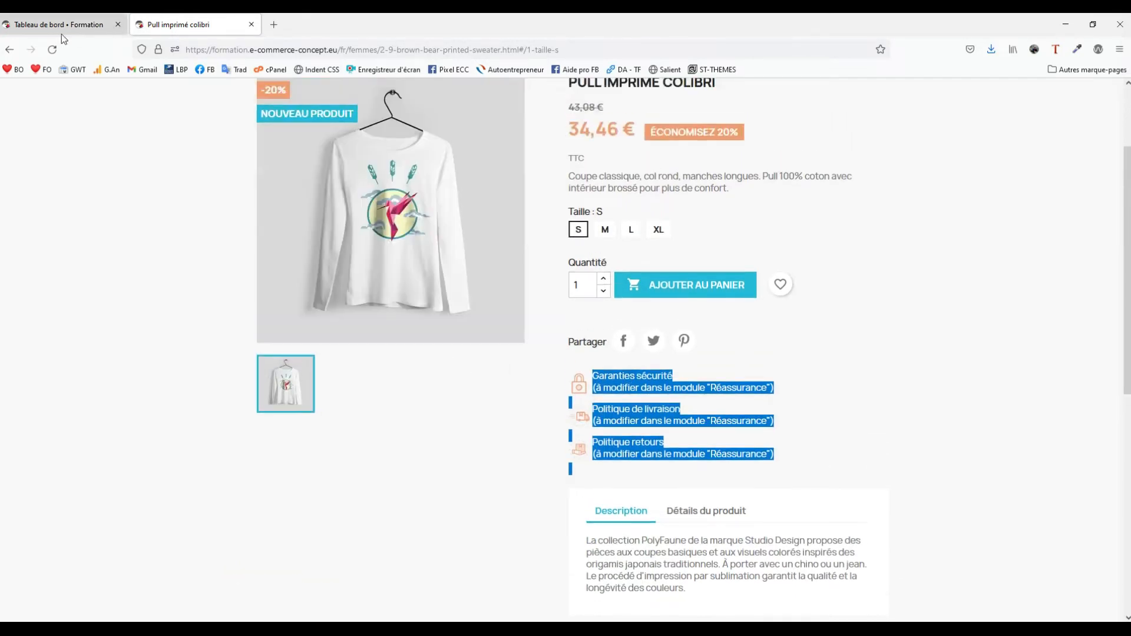
# Find the Réassurance module in the back office module manager by searching "reass" and open its configuration.
pyautogui.click(80, 27)
pyautogui.moveTo(22, 341)
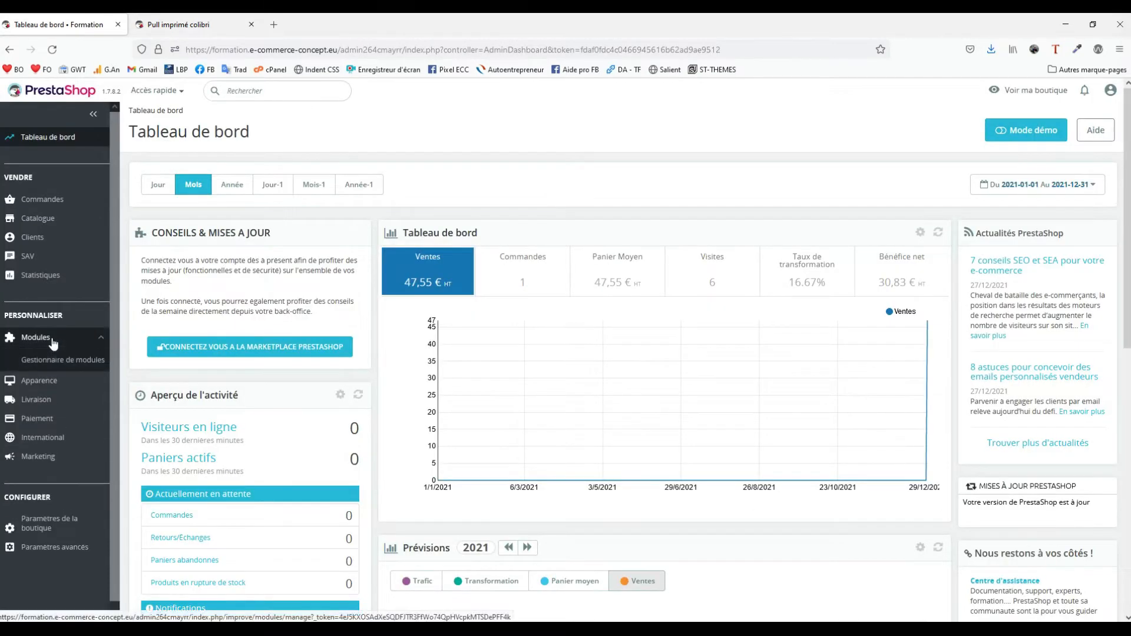
pyautogui.click(44, 363)
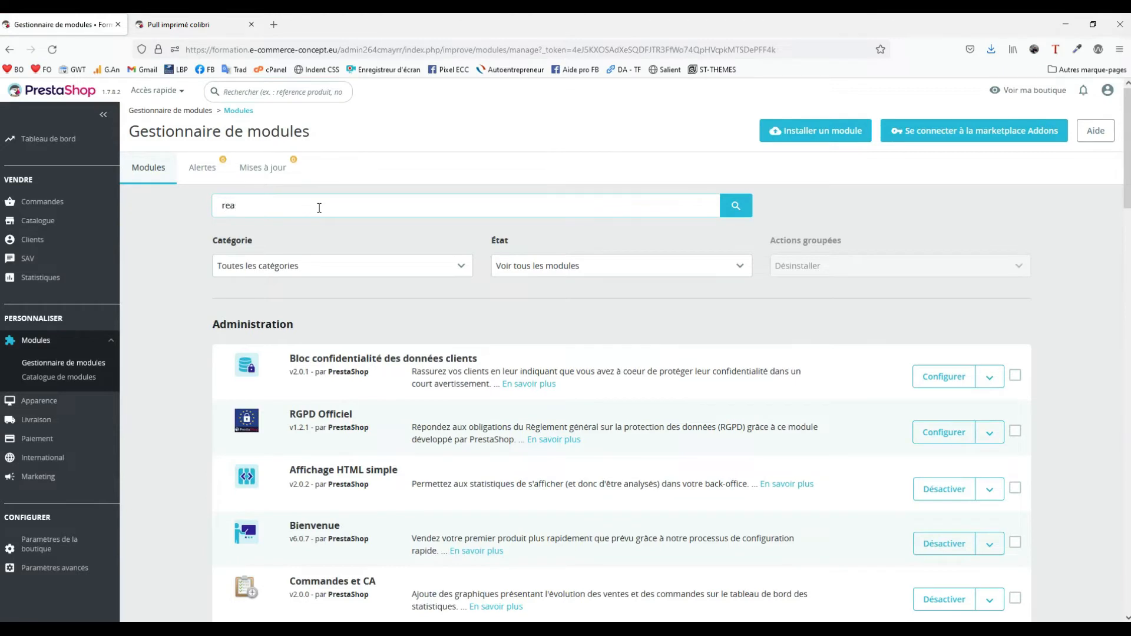
pyautogui.press('Return')
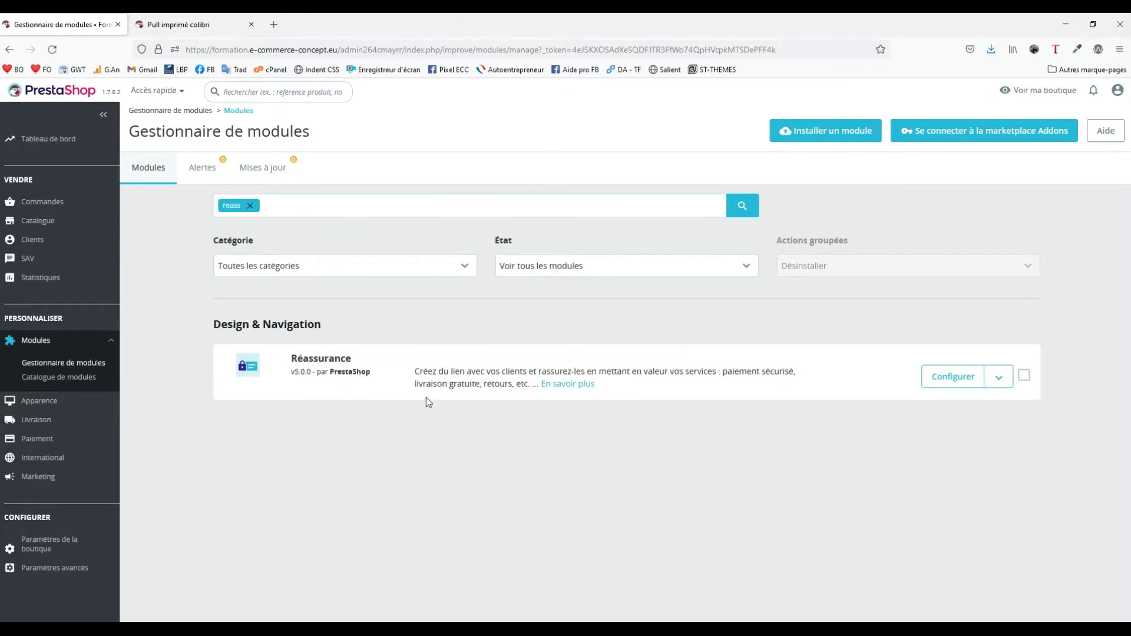
pyautogui.click(957, 380)
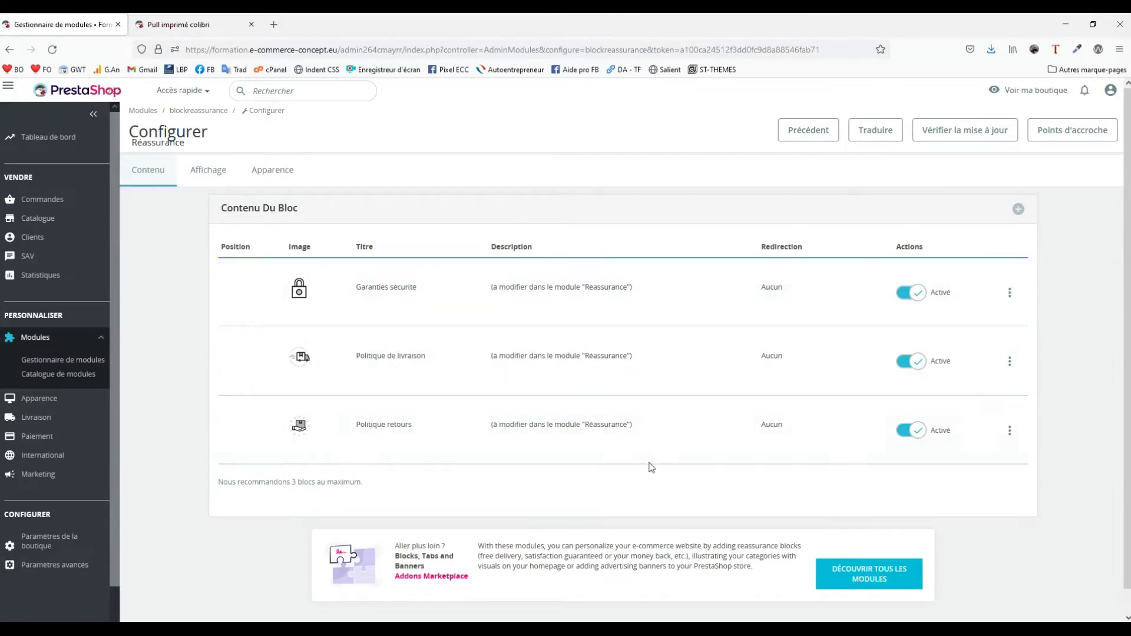
# Open the Garanties sécurité block for modification and review its icon, accepted image formats and text fields.
pyautogui.click(1010, 292)
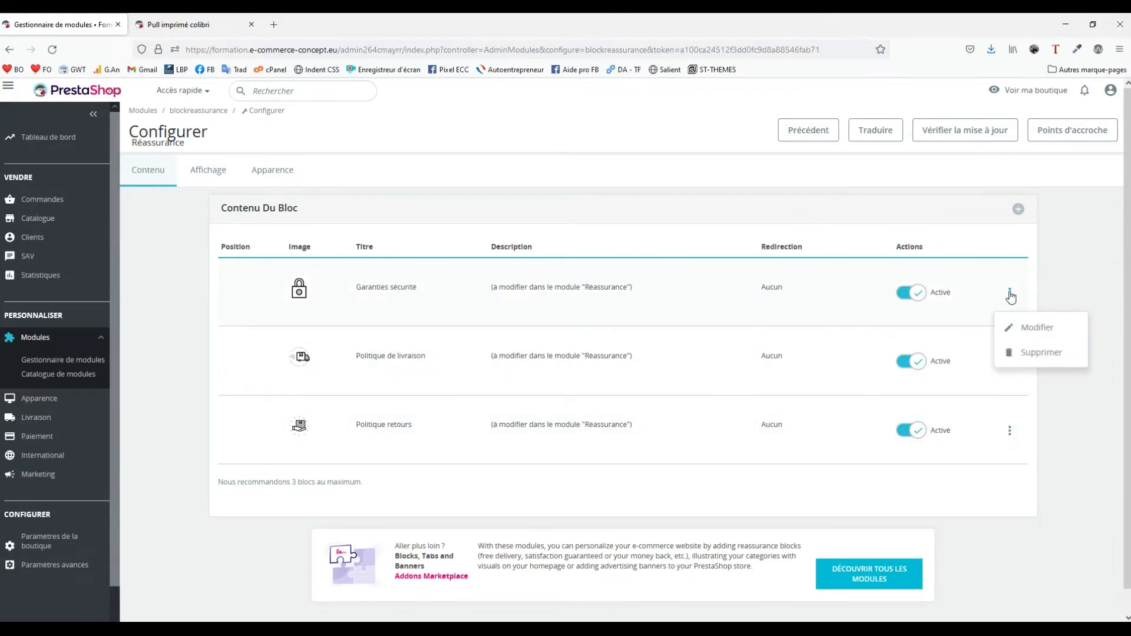
pyautogui.click(1024, 326)
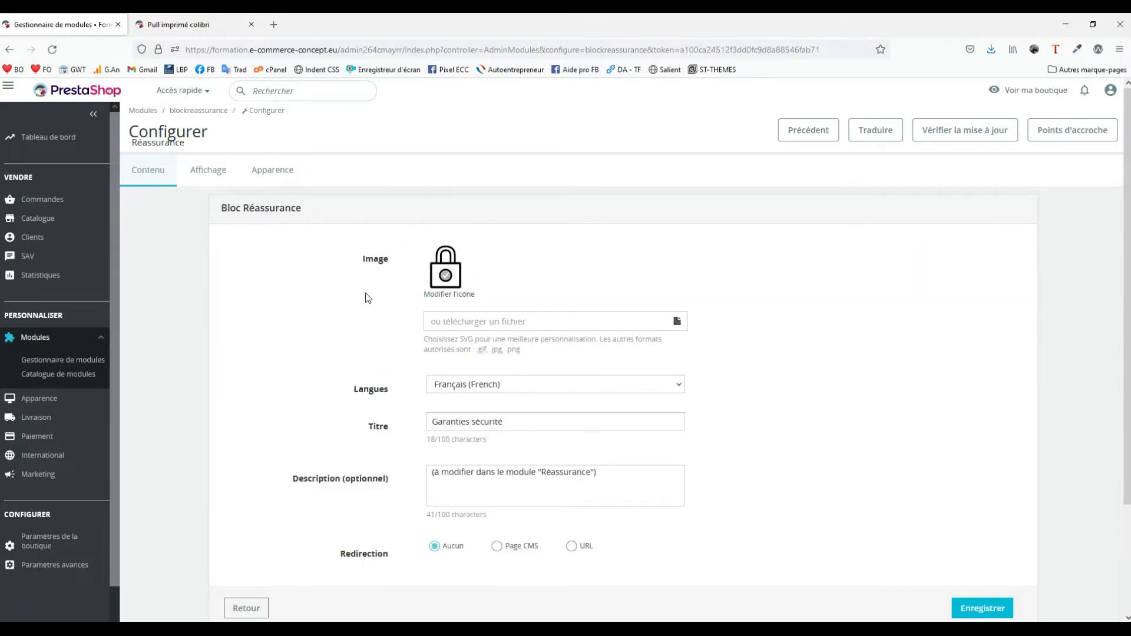
pyautogui.moveTo(460, 341); pyautogui.dragTo(482, 337)
pyautogui.scroll(-2, 376, 344)
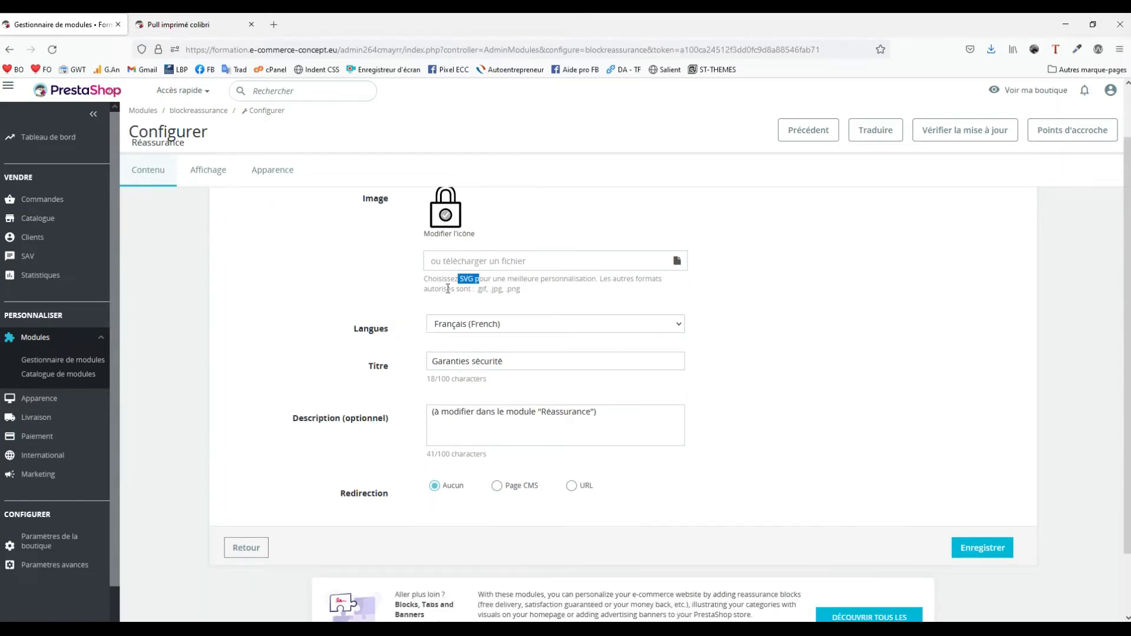
pyautogui.click(493, 279)
pyautogui.scroll(2, 414, 305)
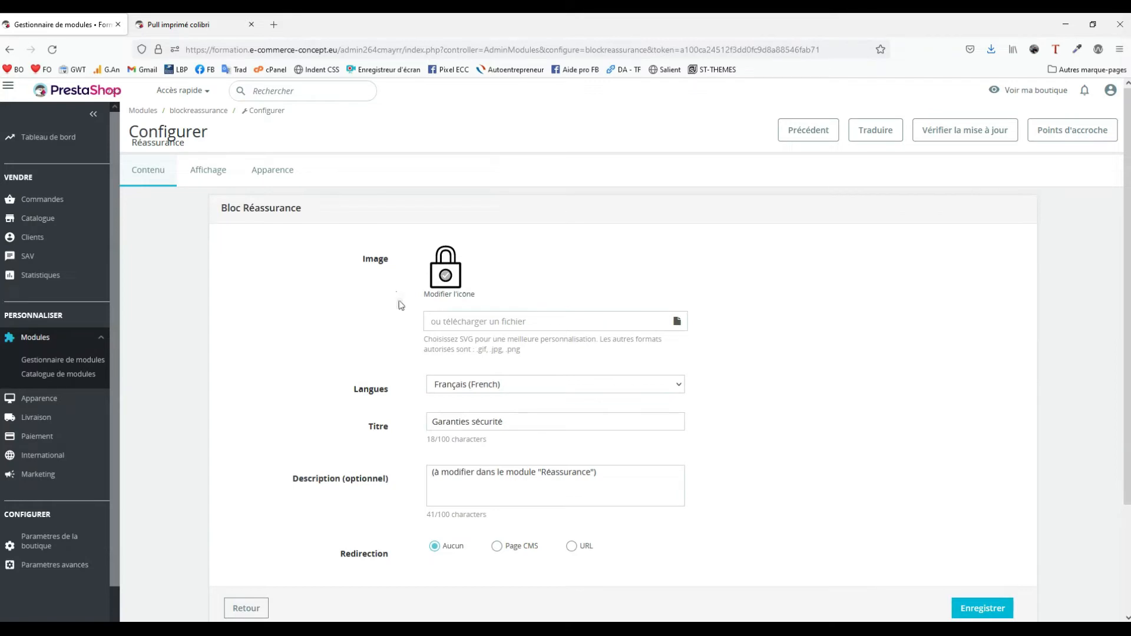
pyautogui.scroll(-2, 401, 305)
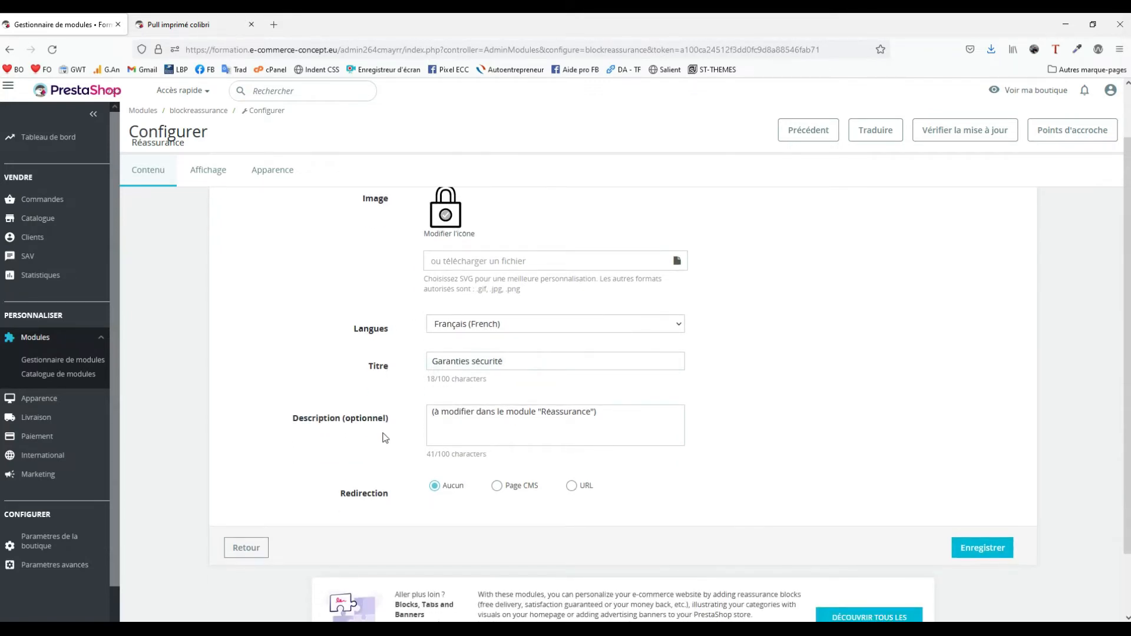
# Replace the Garanties sécurité block's French description with "Paiement sécurisé 100%".
pyautogui.moveTo(587, 417); pyautogui.dragTo(432, 412)
pyautogui.write('Pa')
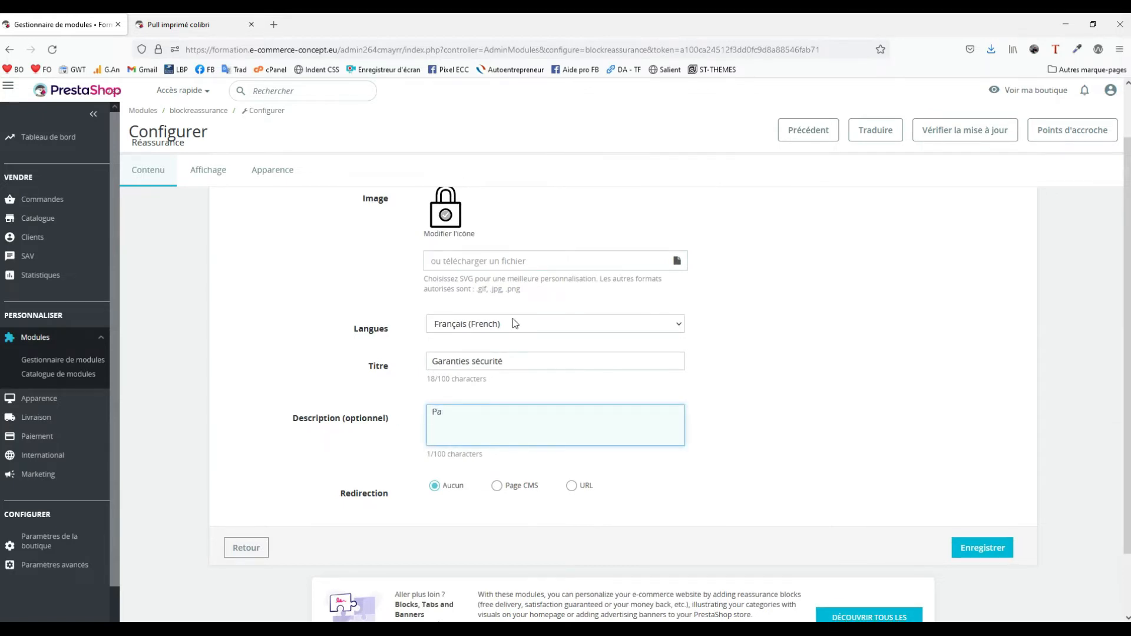
pyautogui.write('iement sécurisé 100%')
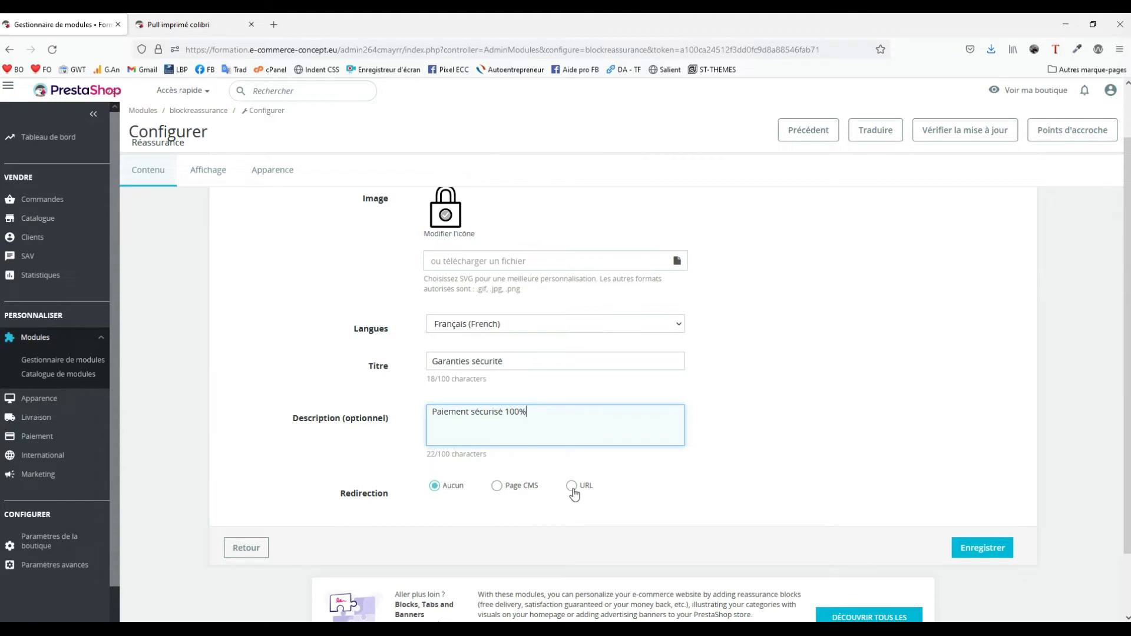
# Save the Garanties sécurité block and reload the Pull imprimé colibri storefront page to check its reassurance text.
pyautogui.click(1001, 548)
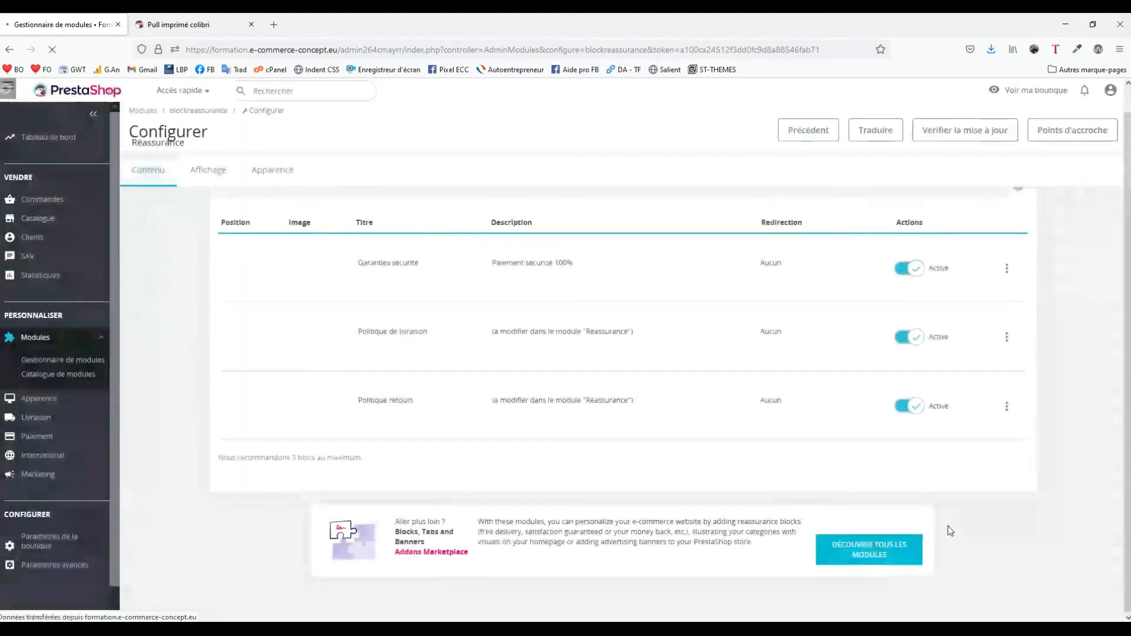
pyautogui.click(182, 25)
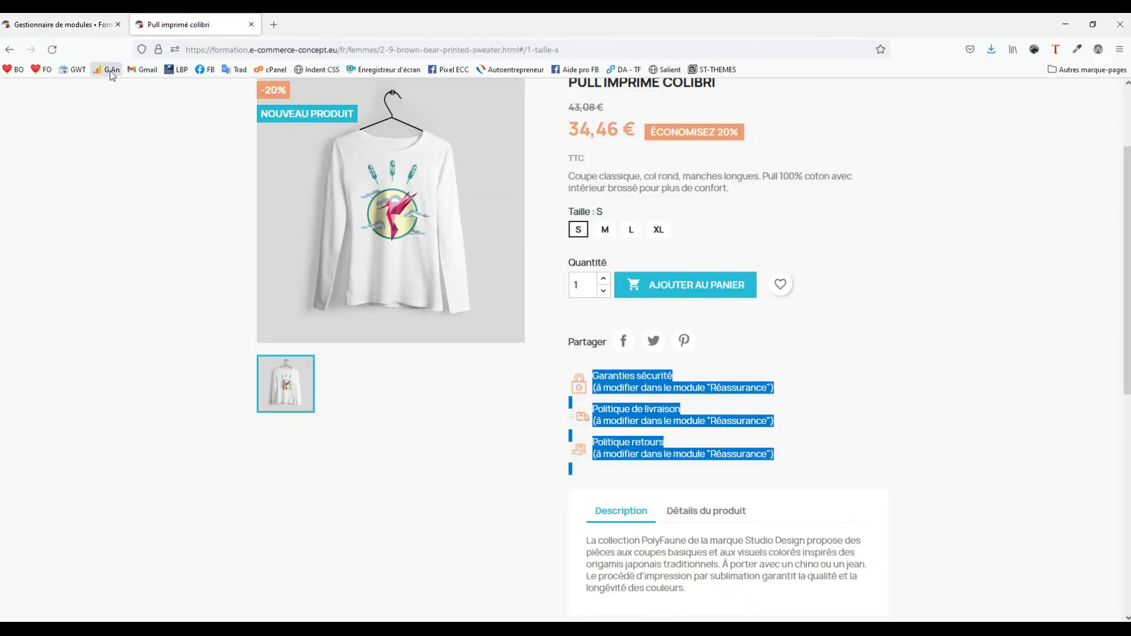
pyautogui.click(54, 50)
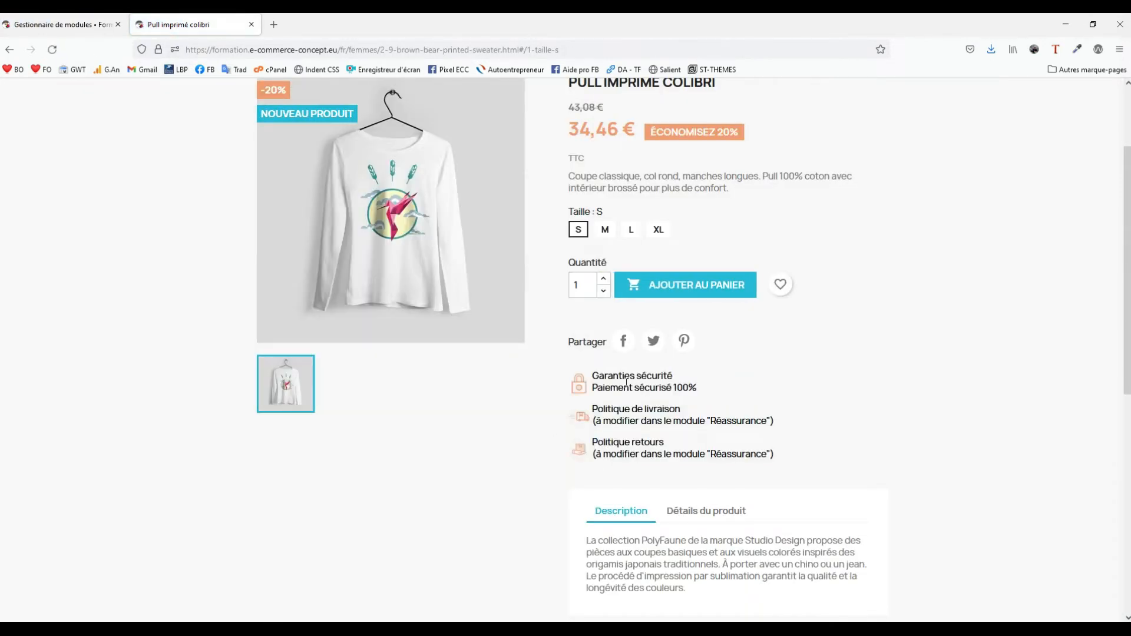
# Review the Réassurance module's display position options for the header and footer, the product pages and the order pages.
pyautogui.click(57, 25)
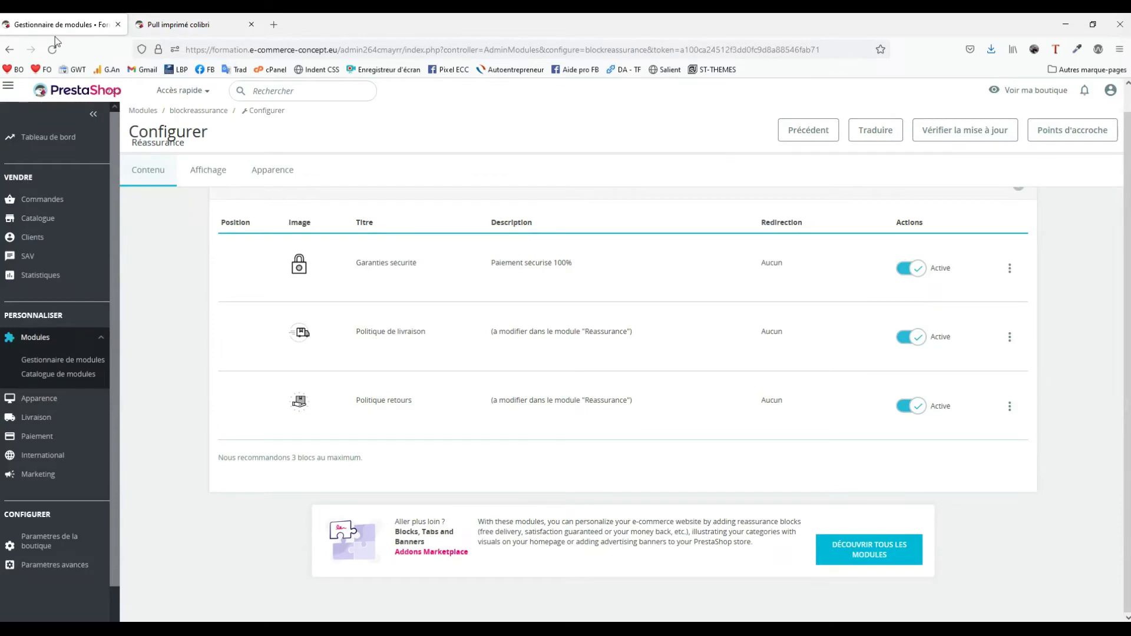
pyautogui.click(209, 173)
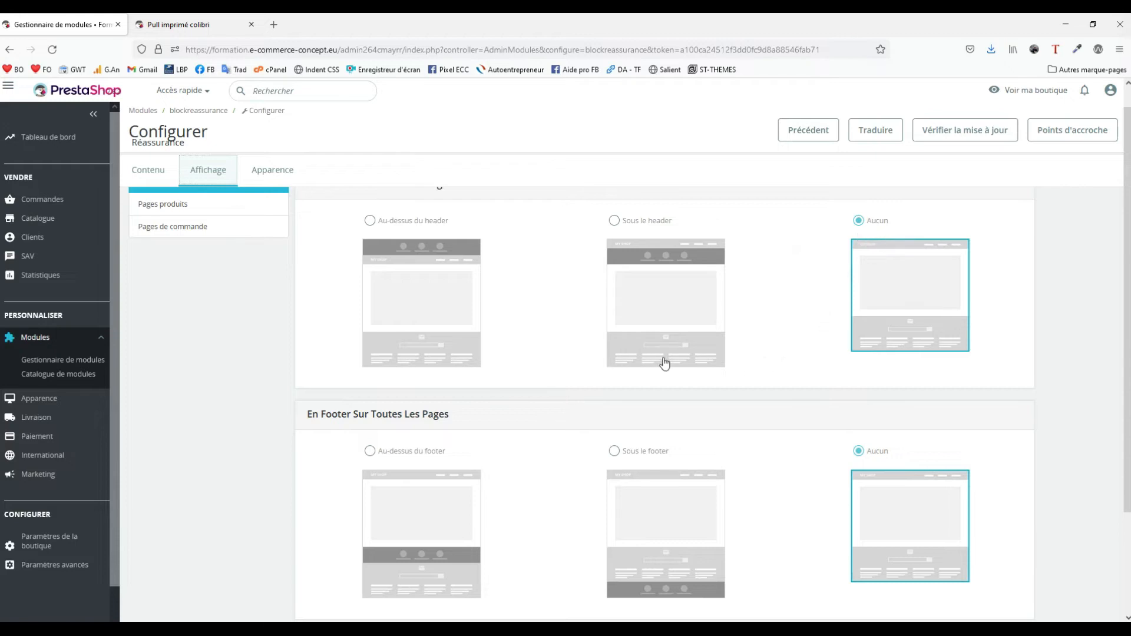
pyautogui.scroll(-3, 489, 348)
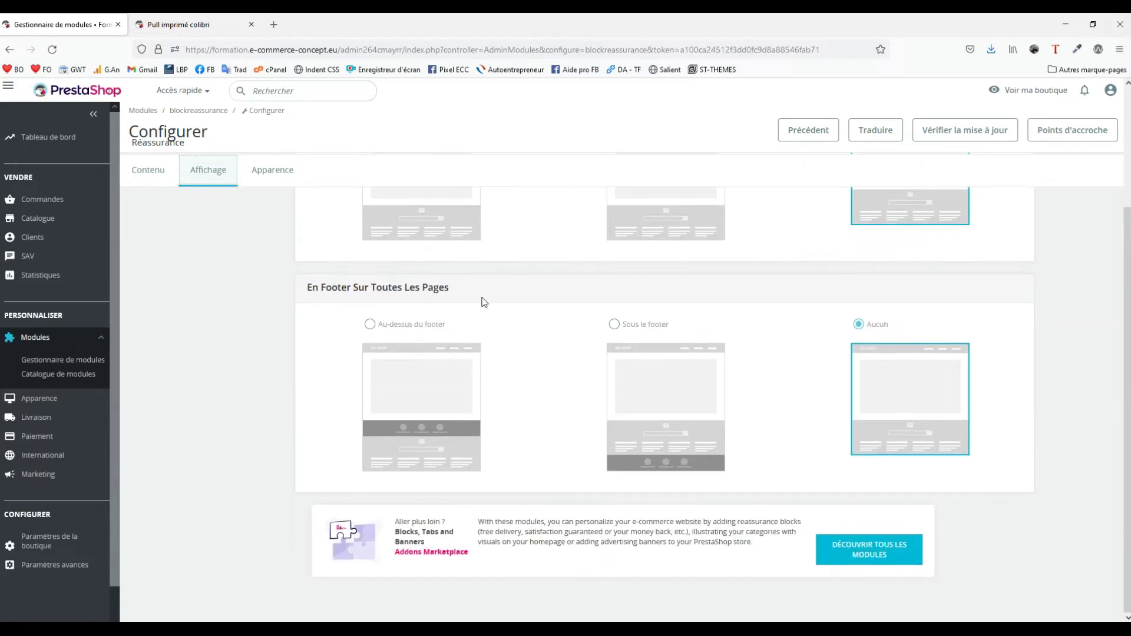
pyautogui.scroll(3, 581, 412)
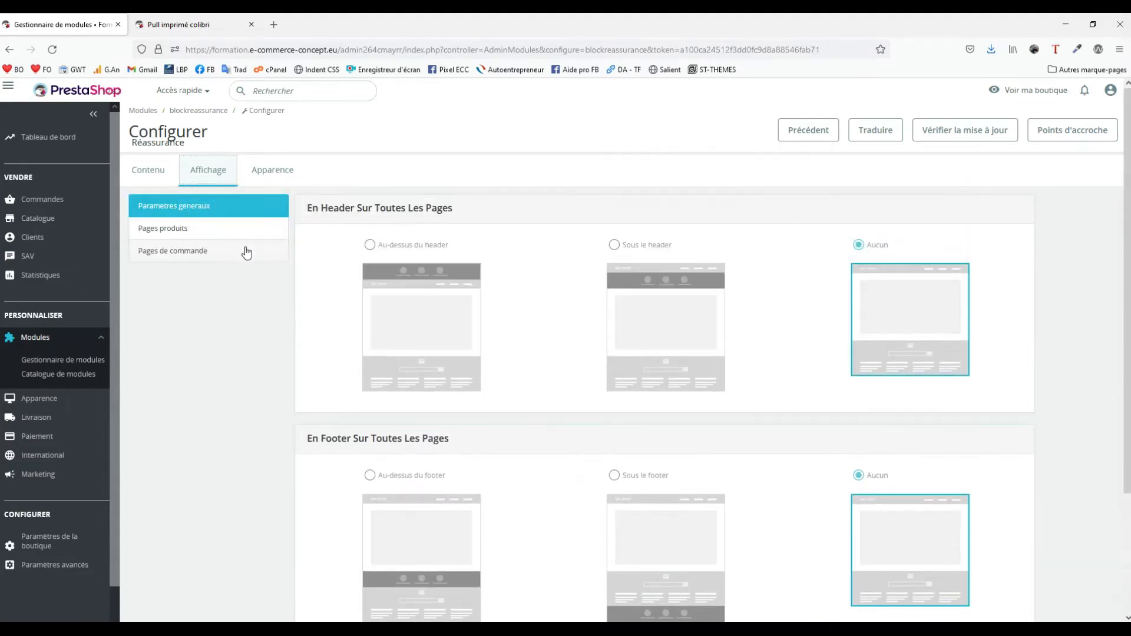
pyautogui.click(174, 234)
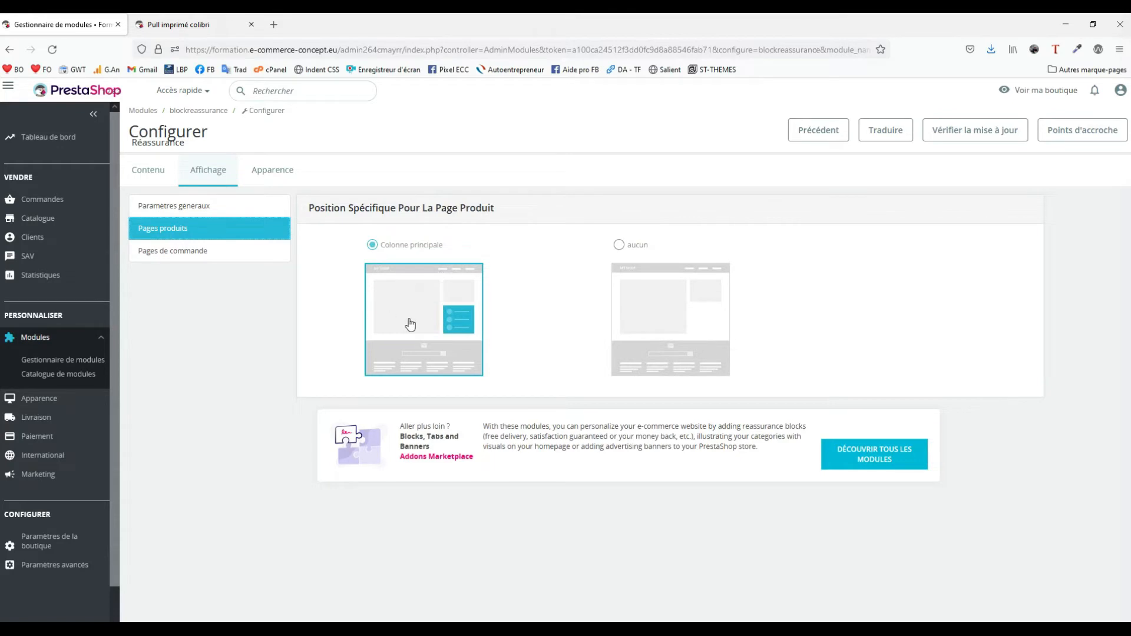
pyautogui.click(165, 252)
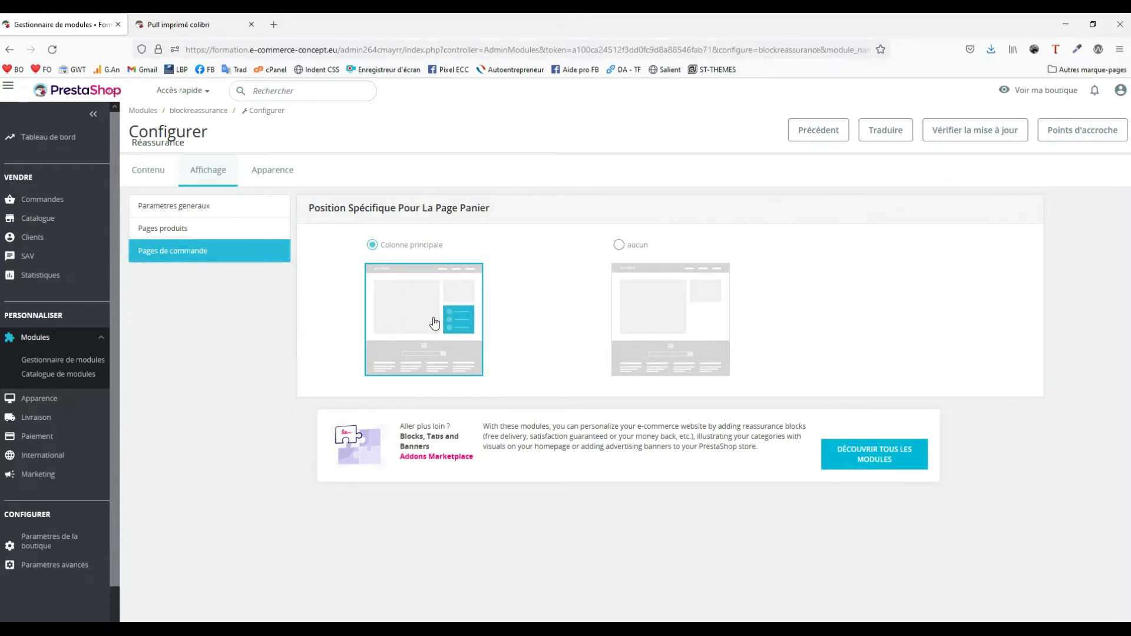
pyautogui.click(190, 228)
pyautogui.click(189, 205)
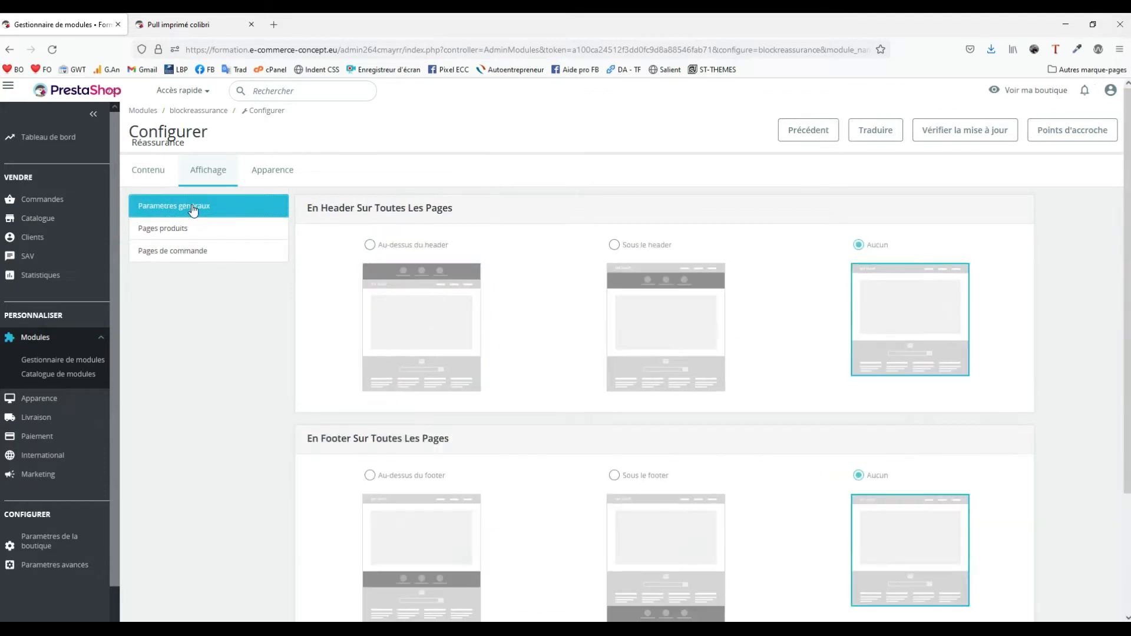
pyautogui.scroll(-1, 458, 304)
pyautogui.scroll(1, 430, 316)
# Set the reassurance header position on all pages to "Sous le header" and reload the storefront product page to check it.
pyautogui.click(610, 250)
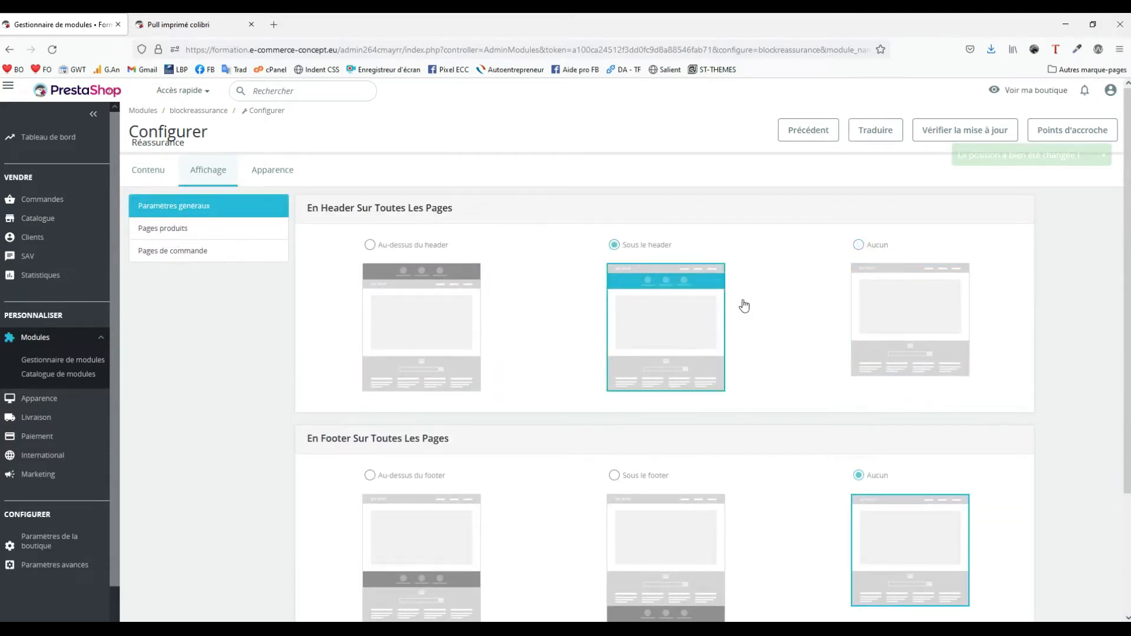
pyautogui.scroll(-3, 788, 395)
pyautogui.scroll(3, 831, 501)
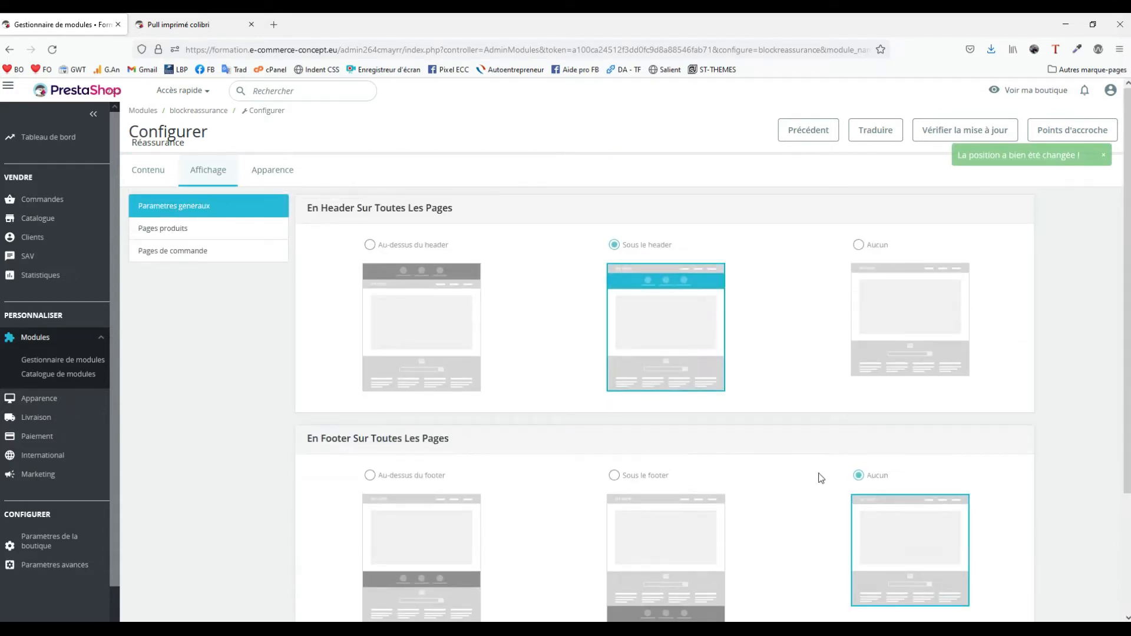
pyautogui.click(178, 24)
pyautogui.click(52, 49)
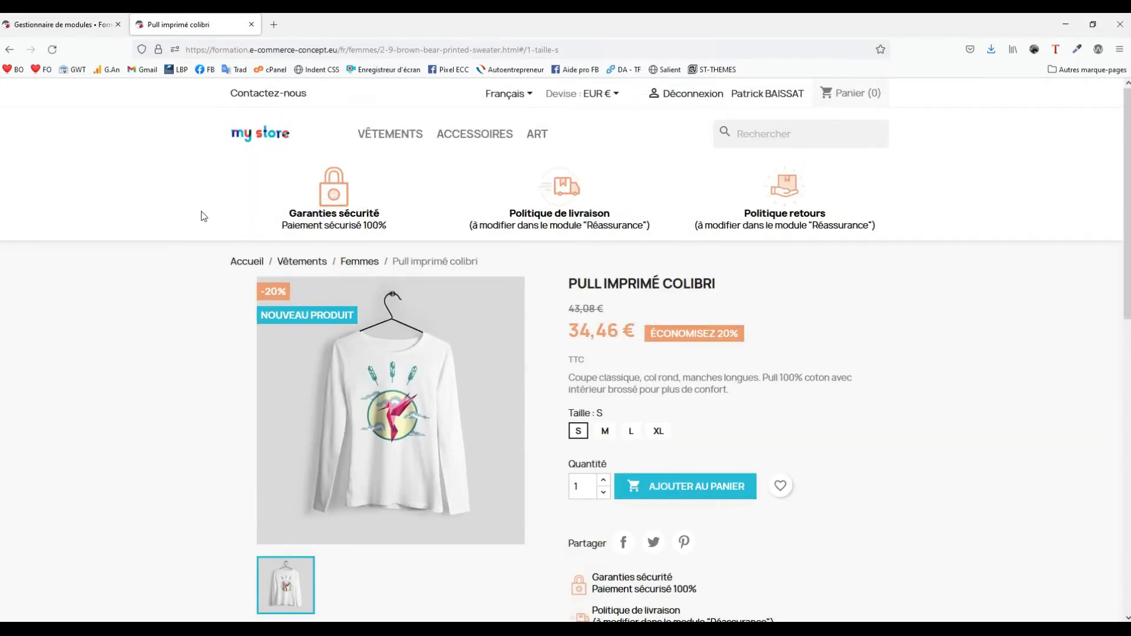
# Set the Réassurance module's icon colour to #76F1DD, save the design and reload the storefront product page.
pyautogui.click(90, 24)
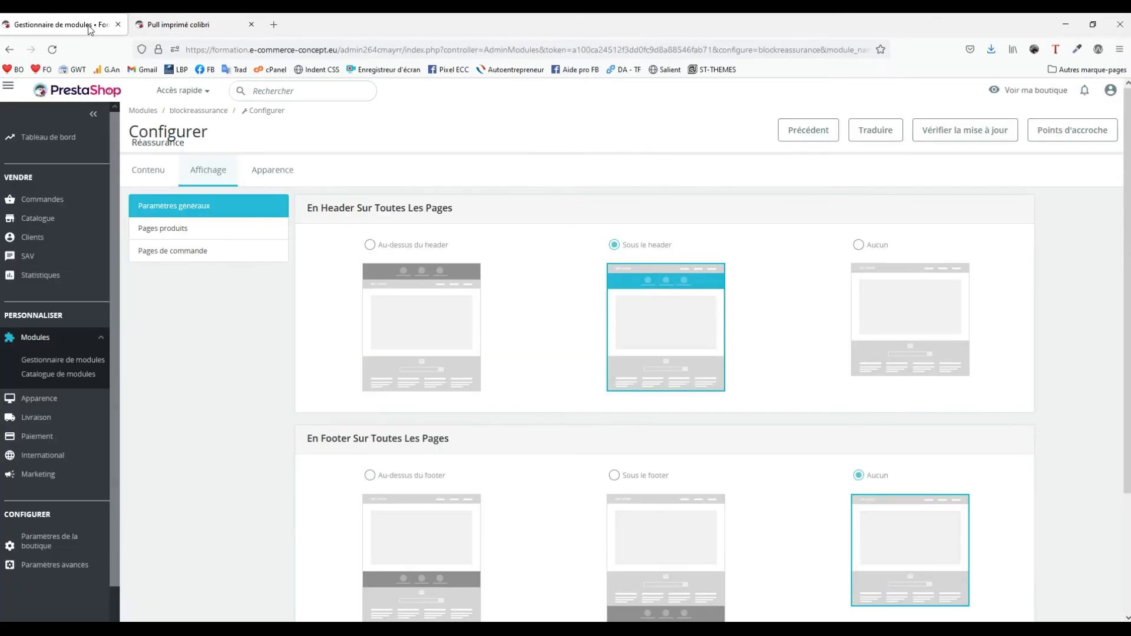
pyautogui.click(274, 172)
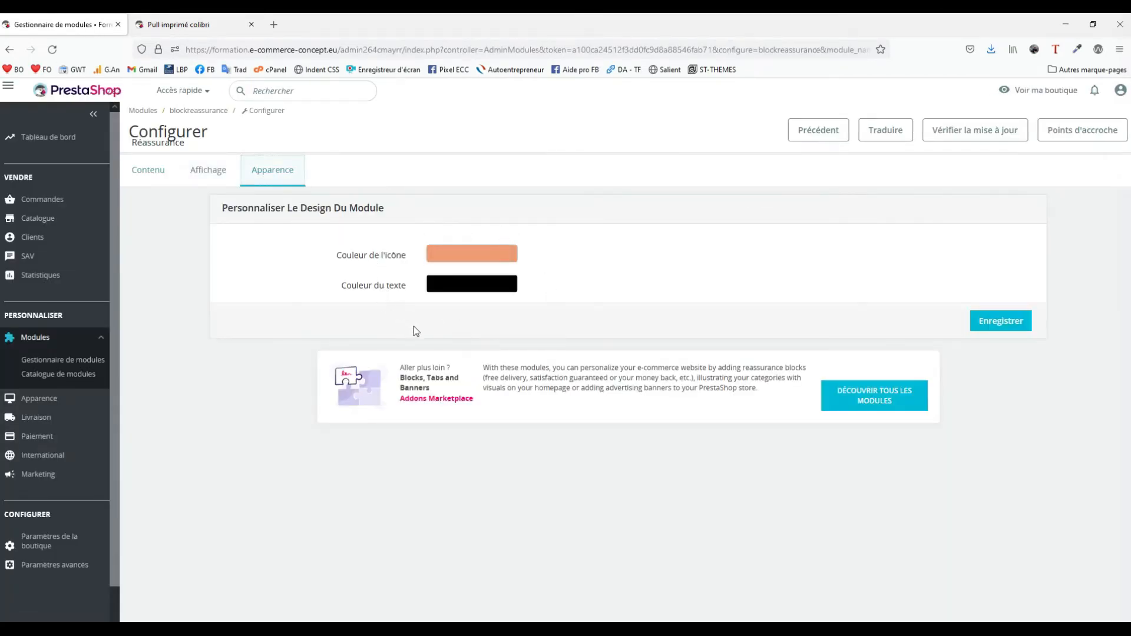
pyautogui.click(481, 262)
pyautogui.moveTo(571, 283)
pyautogui.mouseDown()
pyautogui.moveTo(571, 319)
pyautogui.moveTo(568, 300)
pyautogui.mouseUp()
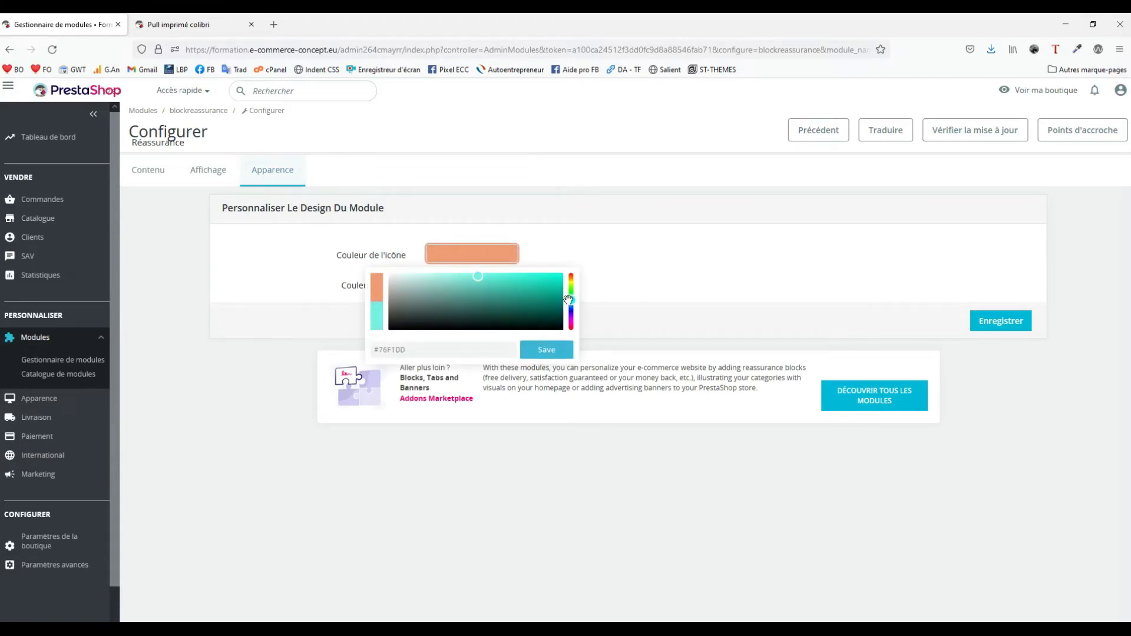
pyautogui.click(547, 350)
pyautogui.click(1001, 321)
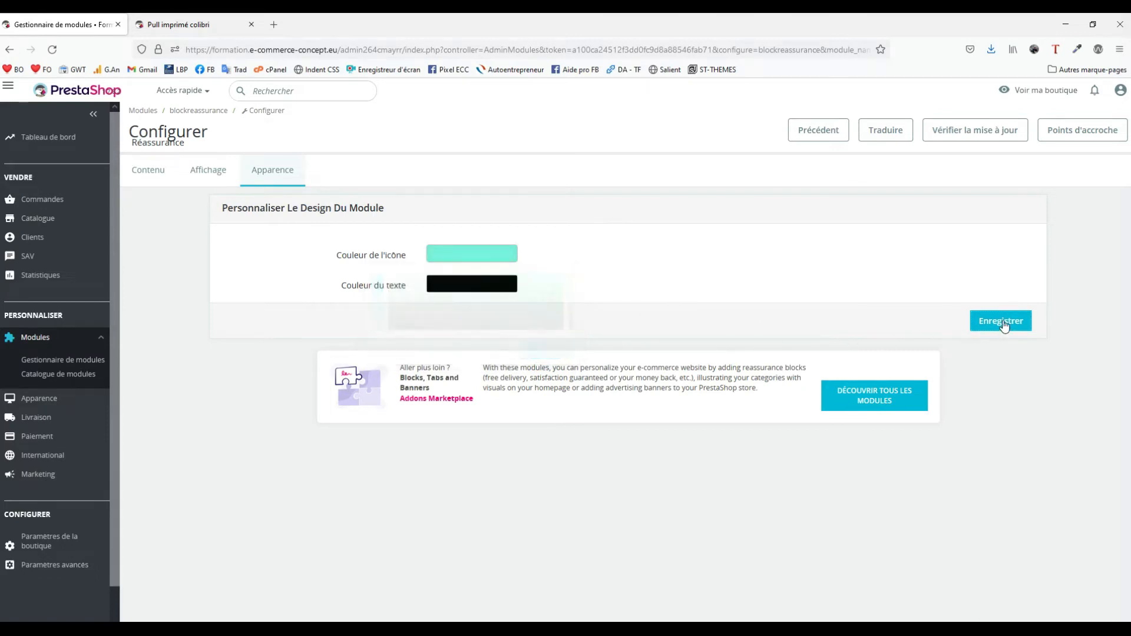
pyautogui.click(182, 24)
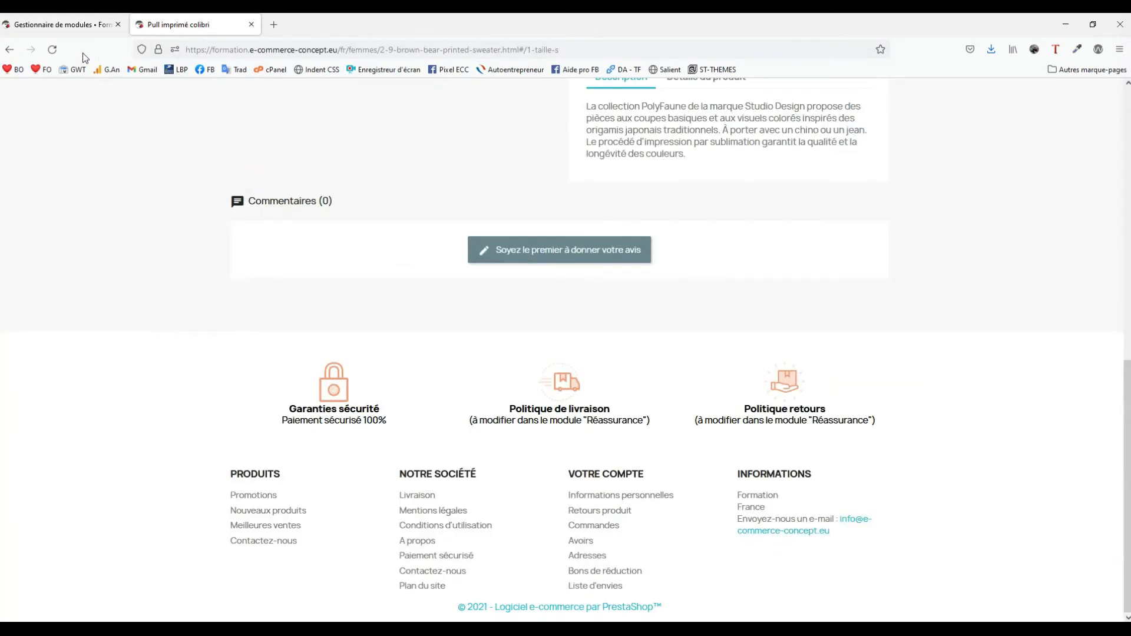
pyautogui.click(53, 49)
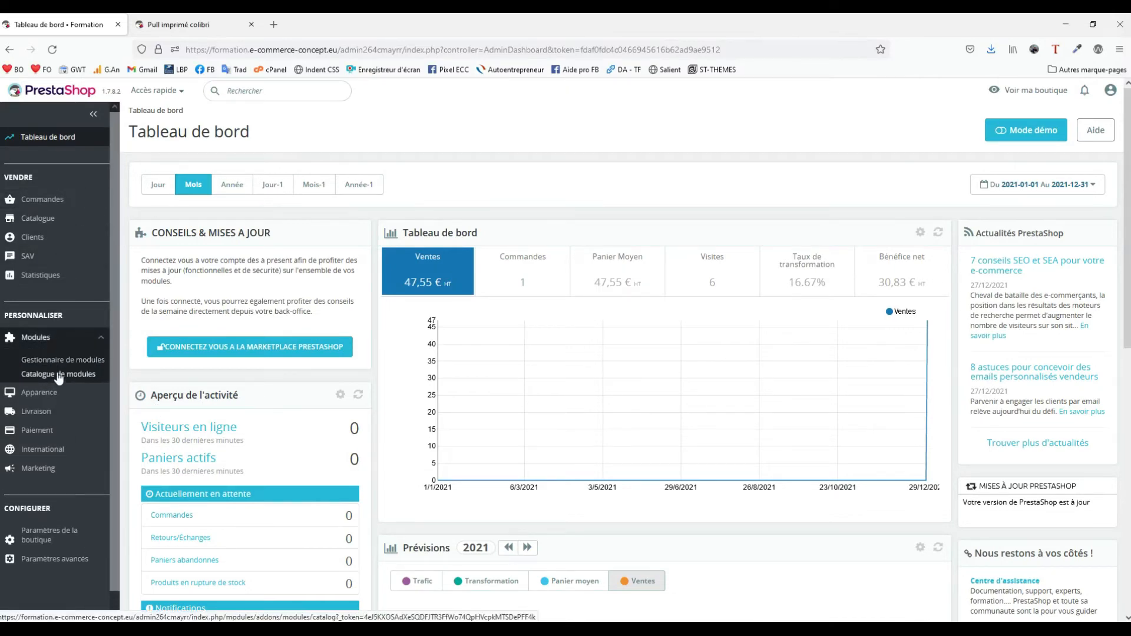
# Search the installed modules in the module manager for "alerte".
pyautogui.click(51, 362)
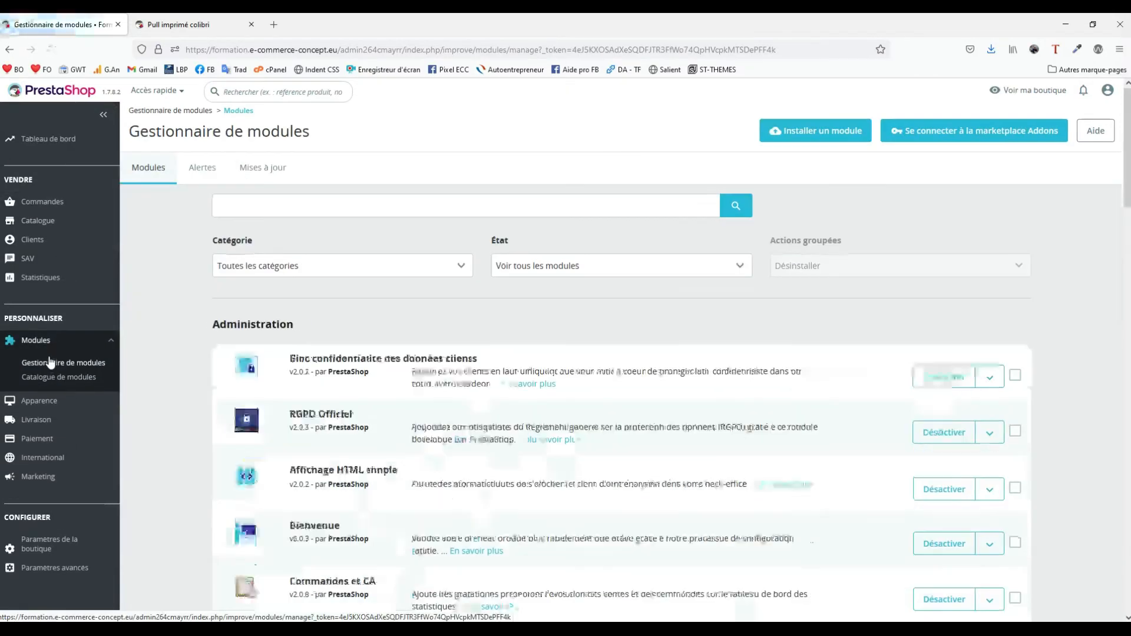
pyautogui.click(306, 205)
pyautogui.write('alerte')
pyautogui.press('Return')
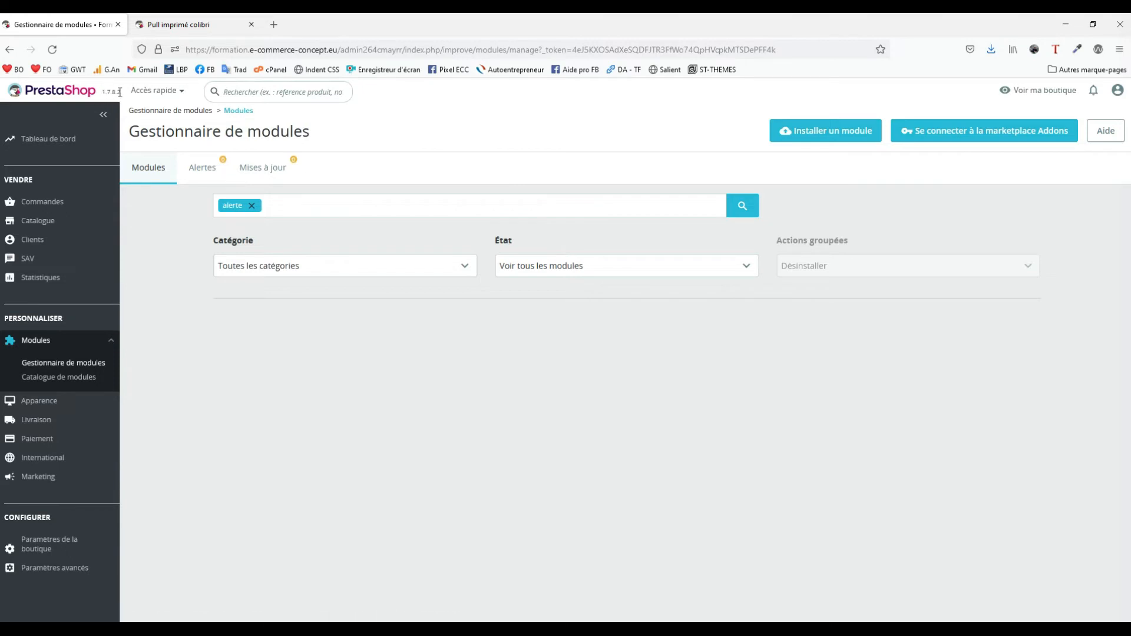
# Find the Mail alerts module in the module catalogue by searching "alerte", install it and open its configuration.
pyautogui.click(81, 382)
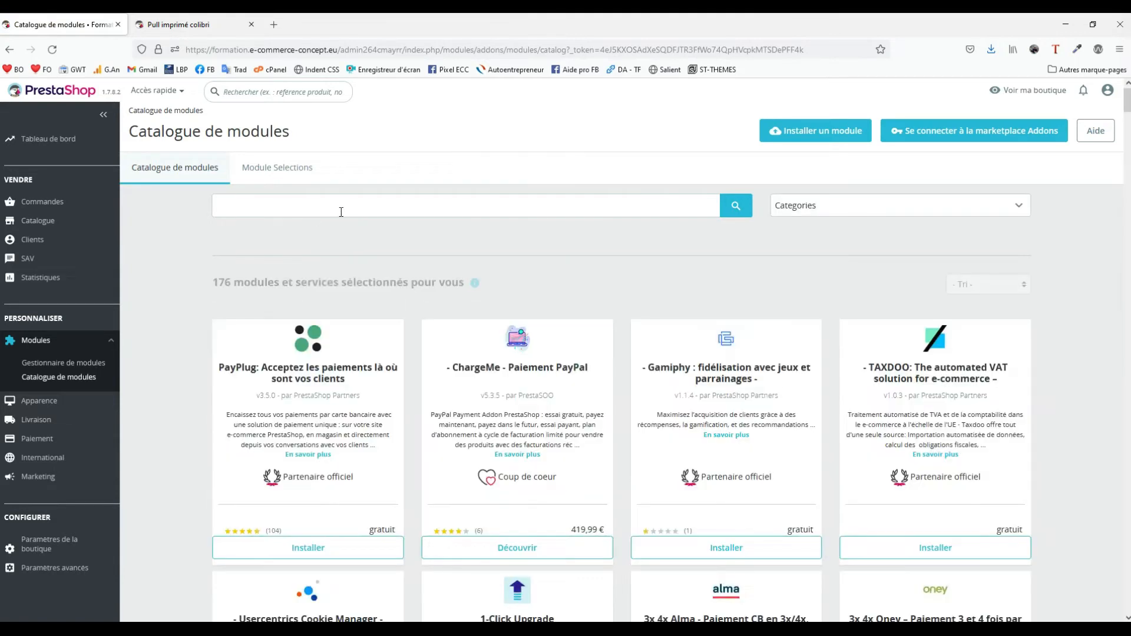
pyautogui.click(341, 208)
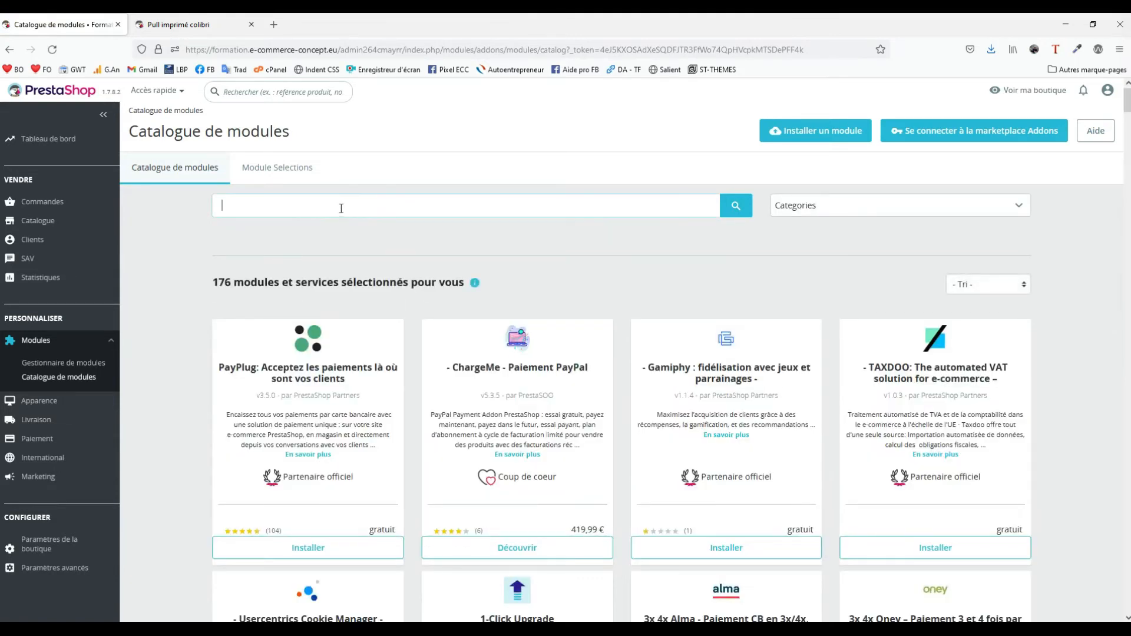
pyautogui.write('alerte')
pyautogui.press('Return')
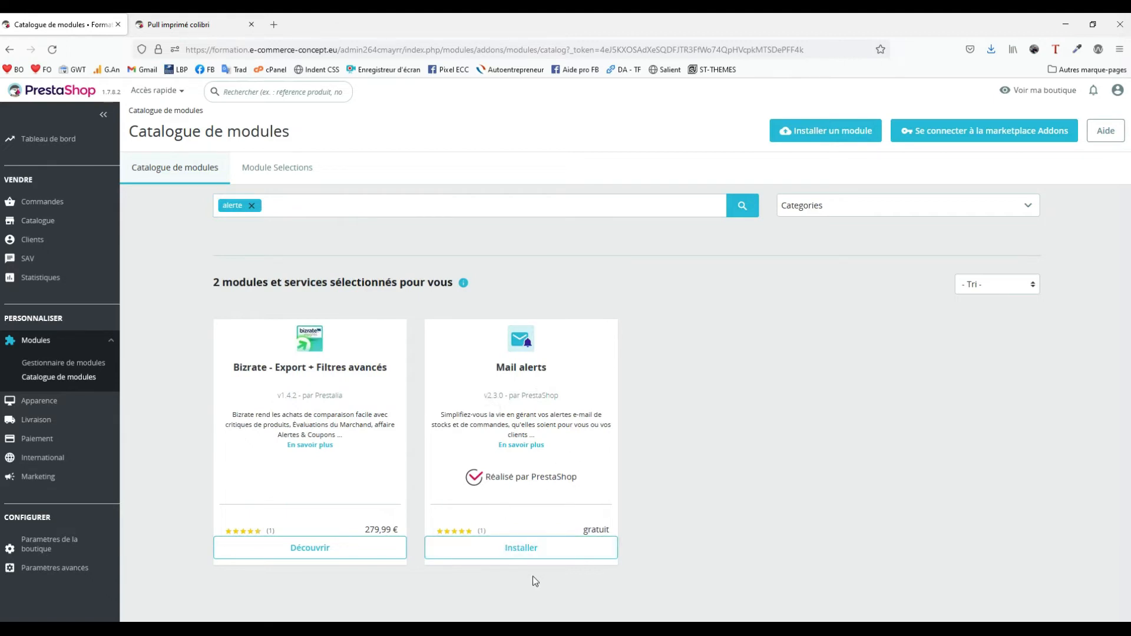
pyautogui.click(529, 553)
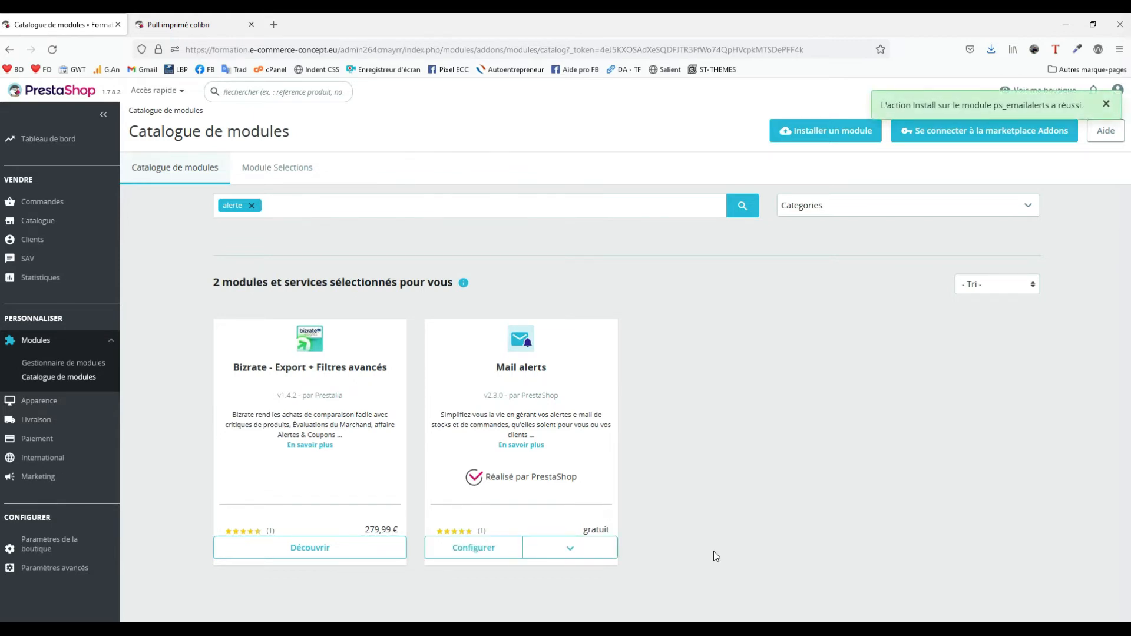
pyautogui.click(458, 549)
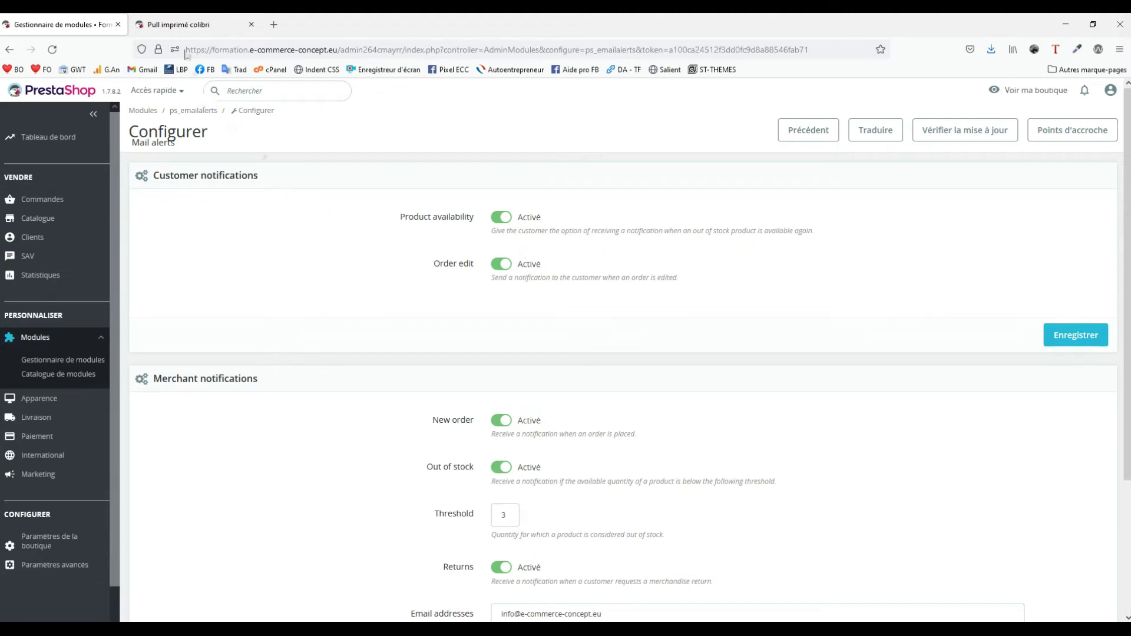
# Check sizes M, L and XL of the Pull imprimé colibri on the storefront product page.
pyautogui.click(183, 24)
pyautogui.scroll(2, 553, 406)
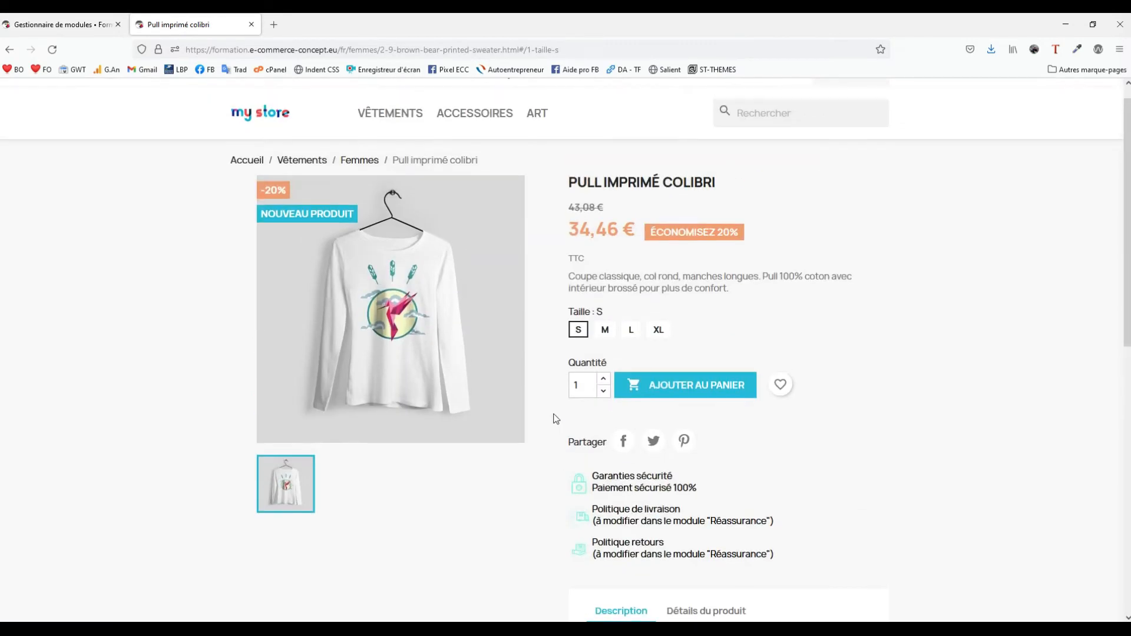
pyautogui.click(604, 331)
pyautogui.click(632, 332)
pyautogui.click(658, 331)
# Look through the storefront home page's products, open the Vêtements category and filter it by Hommes.
pyautogui.click(244, 163)
pyautogui.scroll(-6, 182, 304)
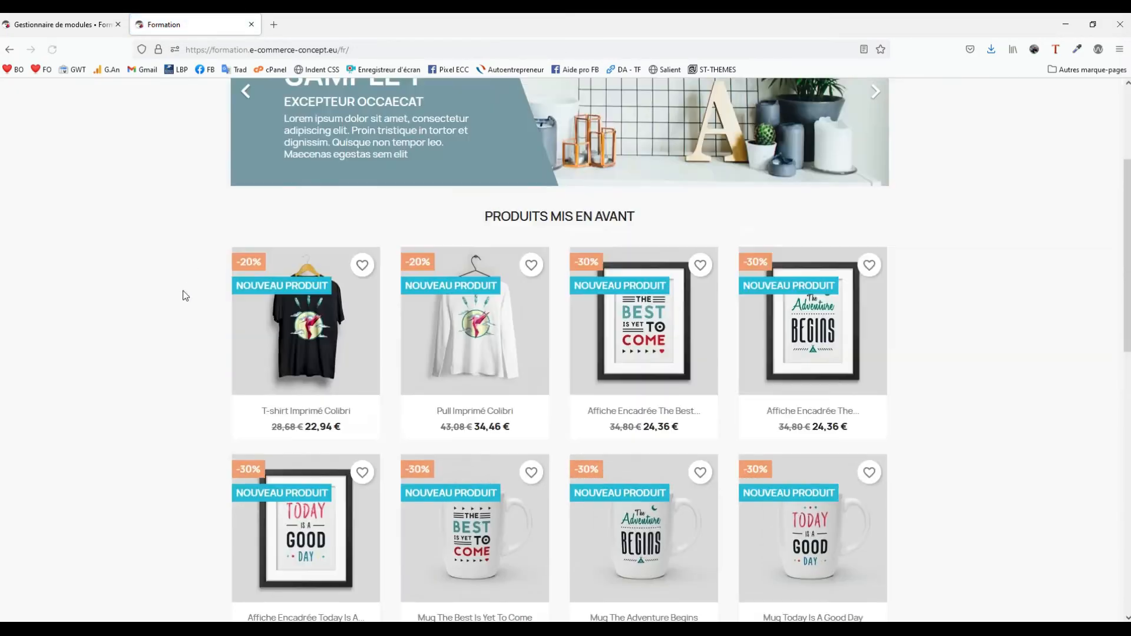
pyautogui.scroll(-6, 182, 304)
pyautogui.scroll(12, 182, 304)
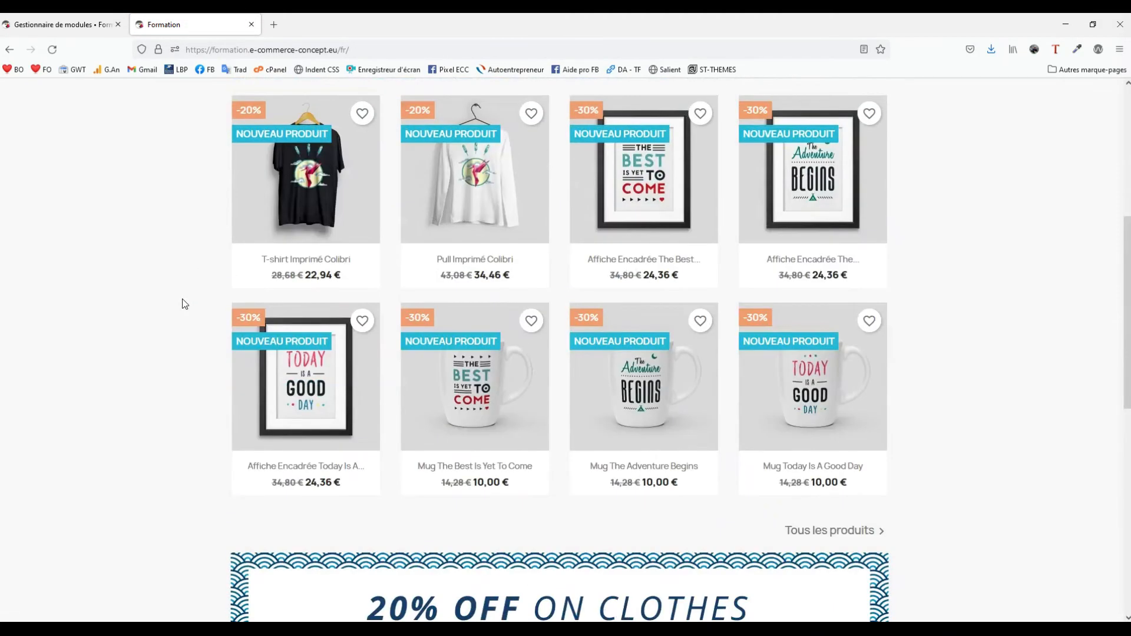
pyautogui.scroll(3, 182, 303)
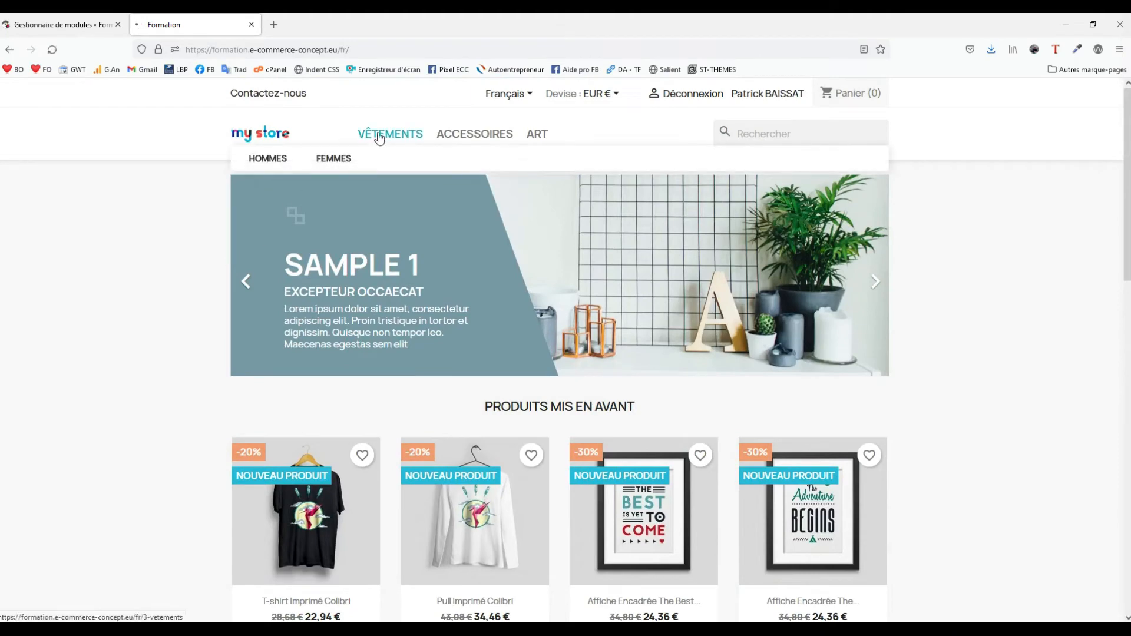
pyautogui.click(377, 137)
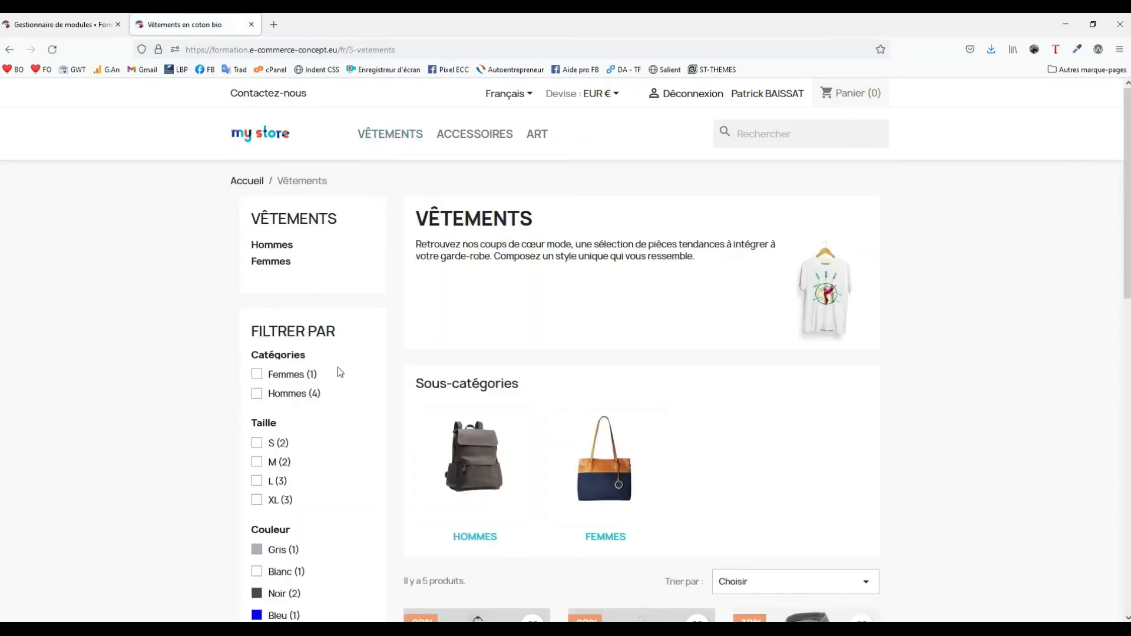
pyautogui.click(289, 395)
pyautogui.scroll(-5, 465, 341)
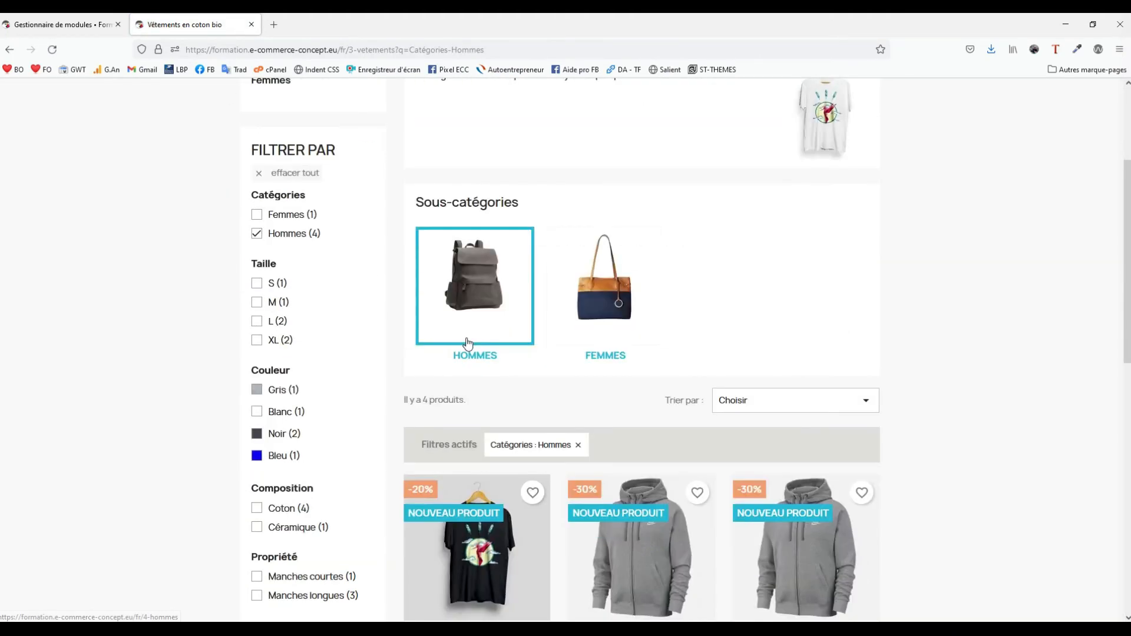
# Open the Sweat à capuche product and examine its personalisation, size, colour, quantity discount and stock information.
pyautogui.click(625, 384)
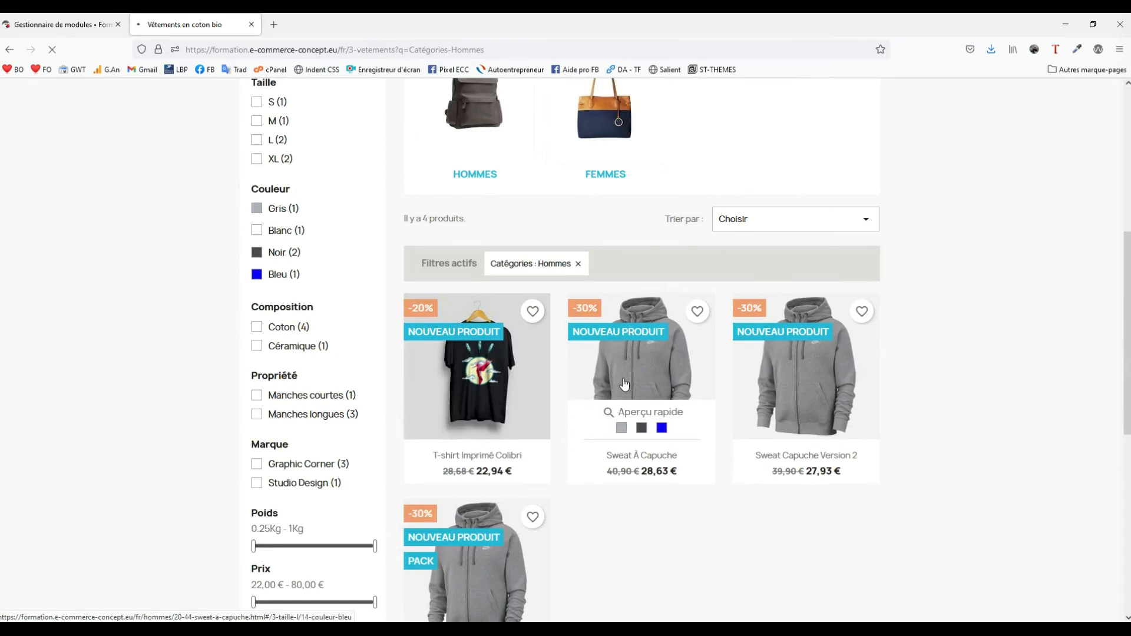
pyautogui.scroll(-3, 626, 380)
pyautogui.scroll(2, 640, 378)
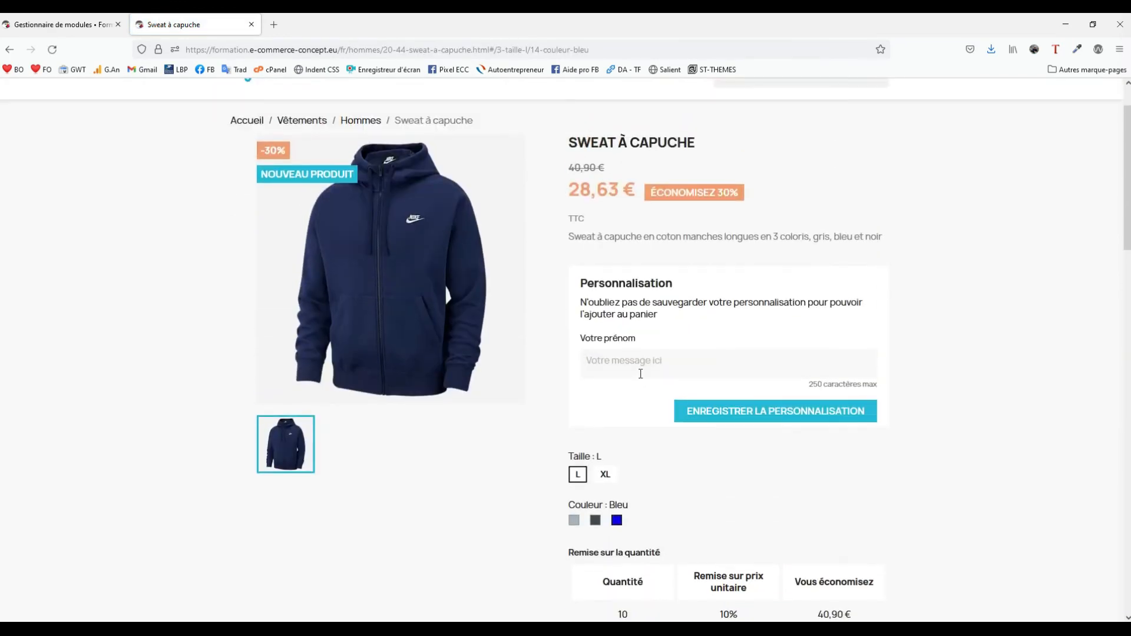
pyautogui.scroll(-5, 640, 374)
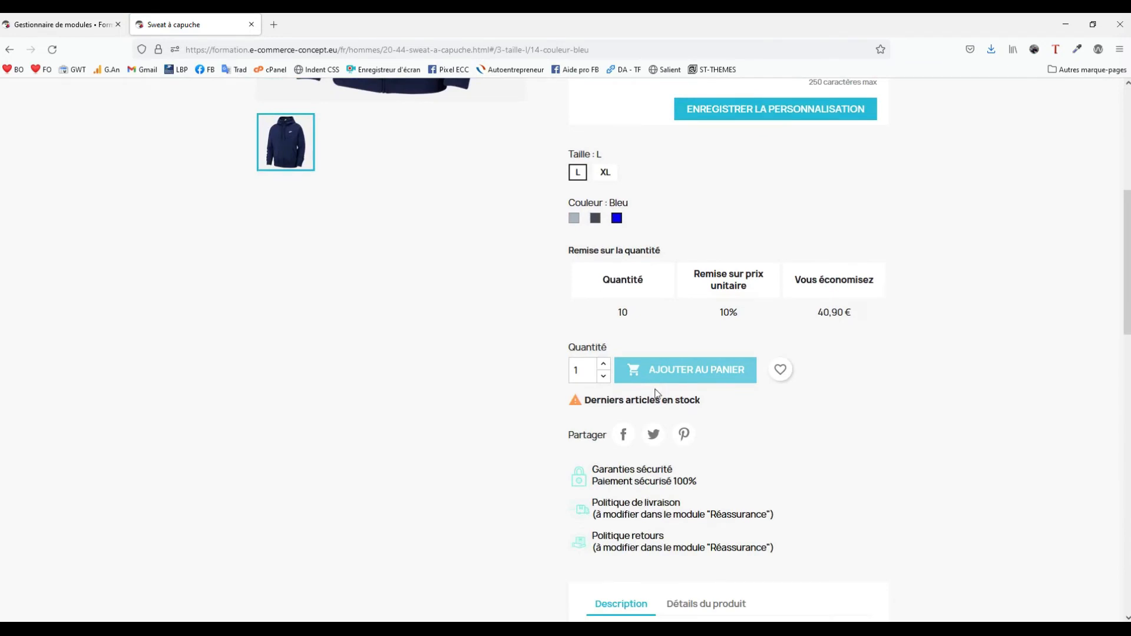
# Open the Sweat capuche Version 2 product in the back office, set its quantity to 0 and save it.
pyautogui.scroll(6, 642, 377)
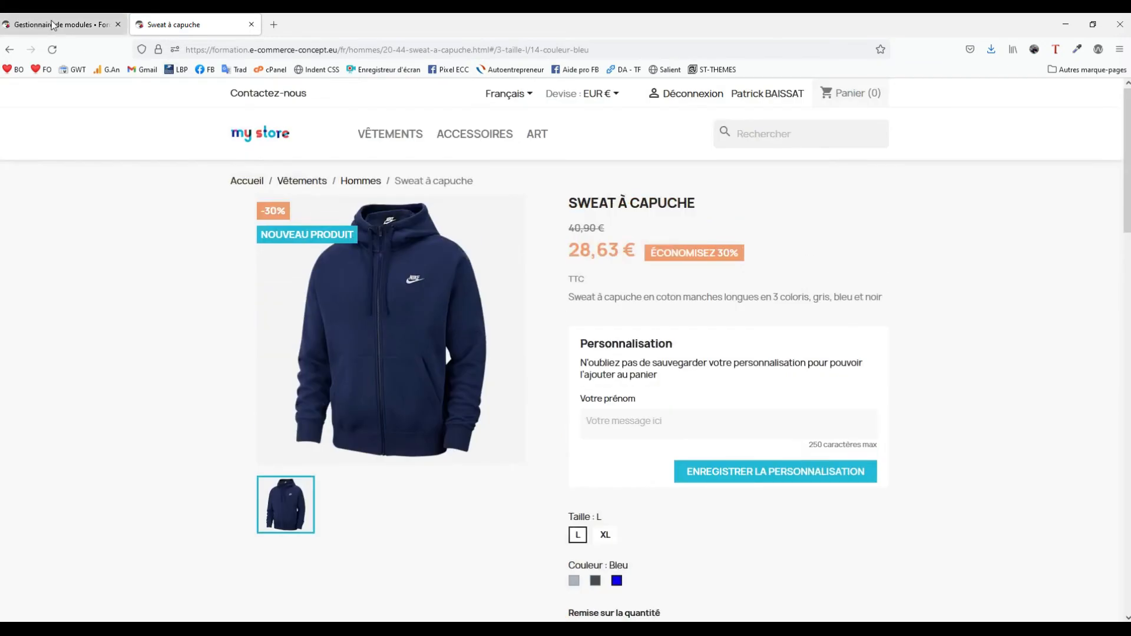
pyautogui.click(53, 25)
pyautogui.moveTo(94, 220)
pyautogui.click(48, 246)
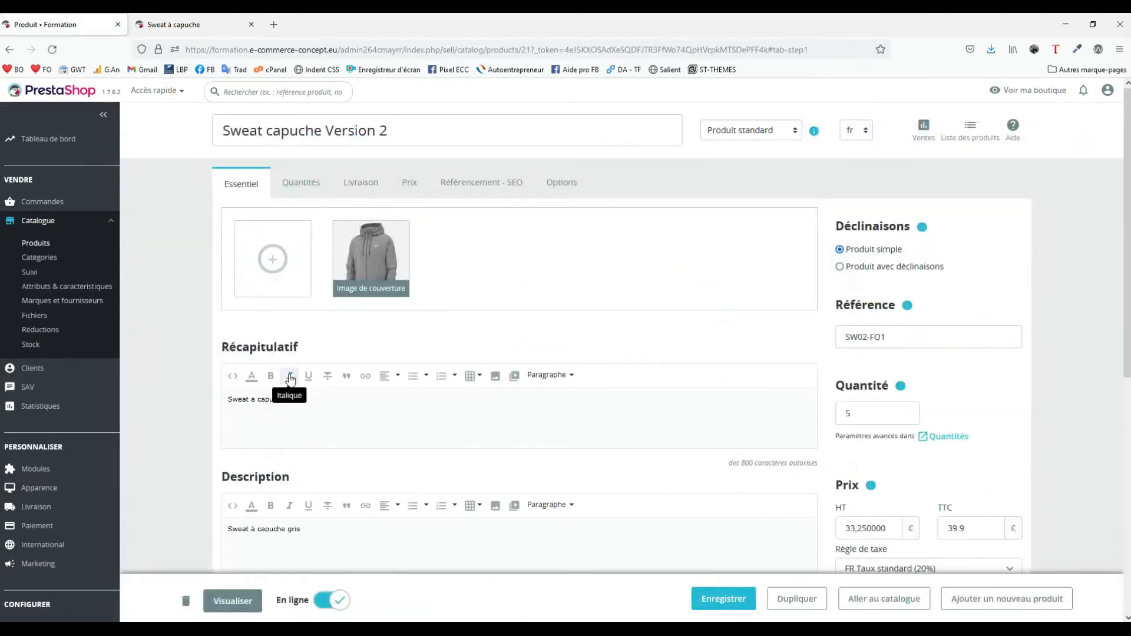
pyautogui.doubleClick(863, 417)
pyautogui.write('0')
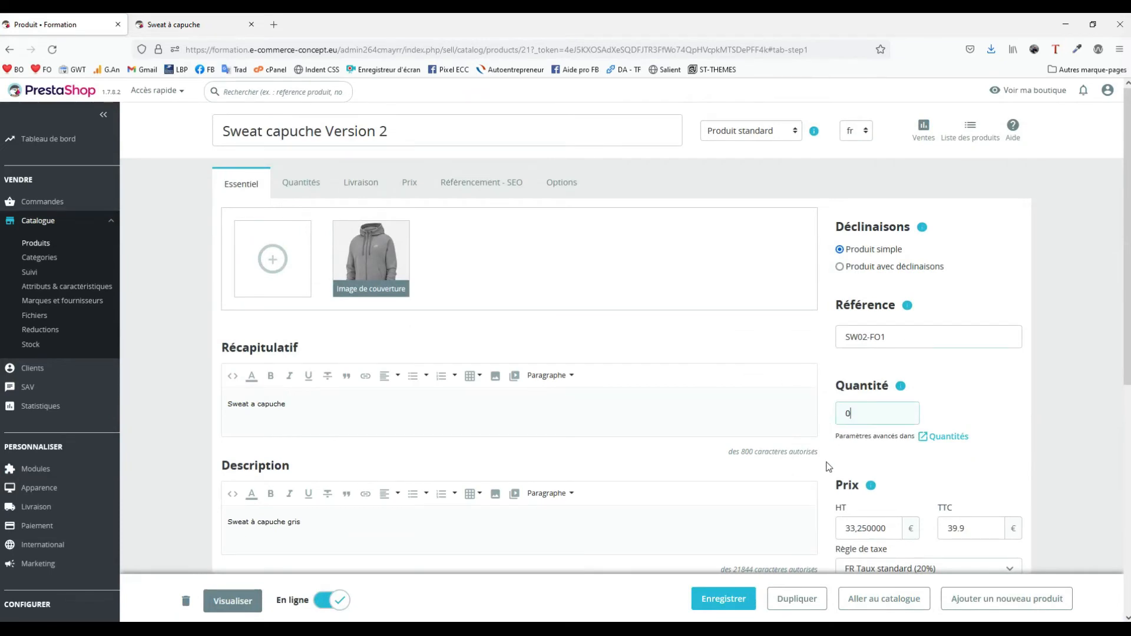
pyautogui.click(733, 599)
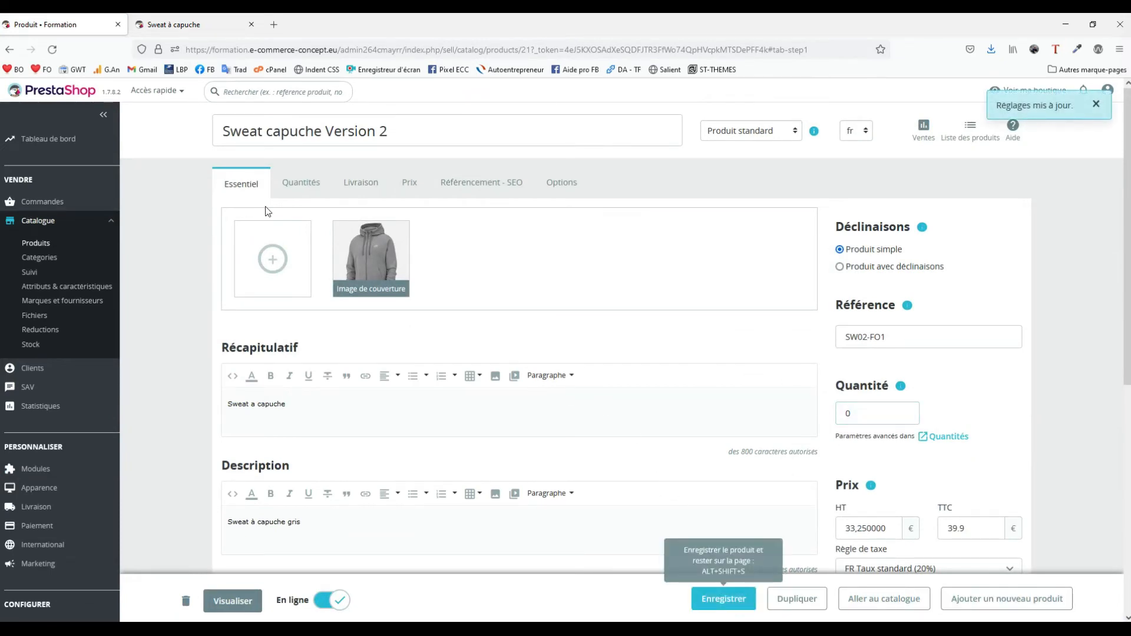
# Open Sweat capuche Version 2 from the storefront's Hommes category and request a notification when it is available.
pyautogui.click(171, 25)
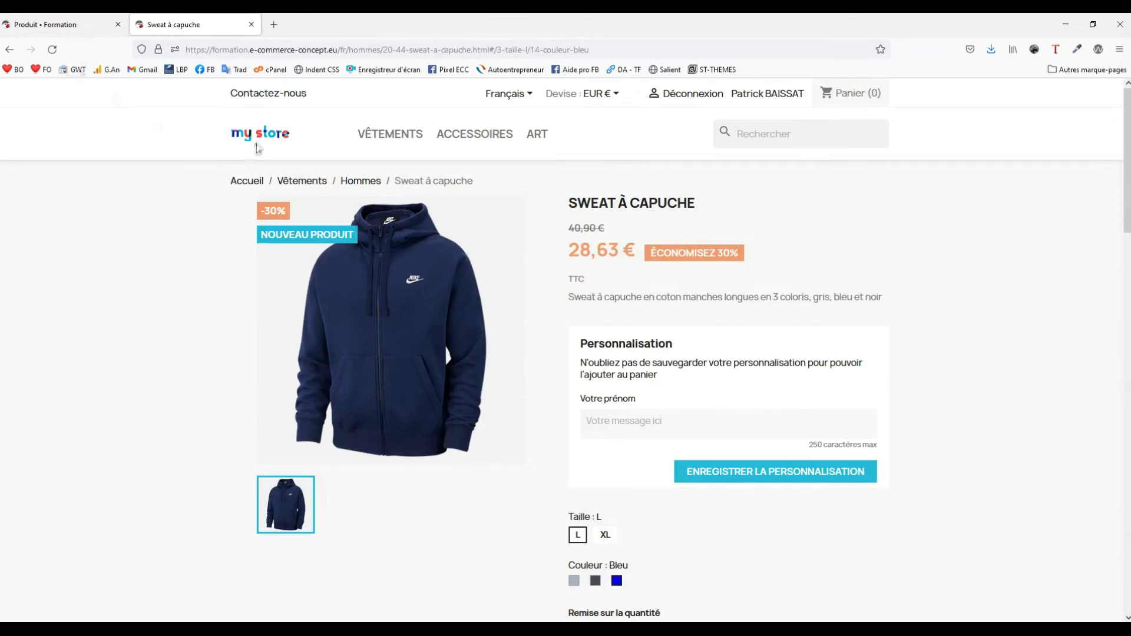
pyautogui.click(360, 182)
pyautogui.scroll(-4, 530, 378)
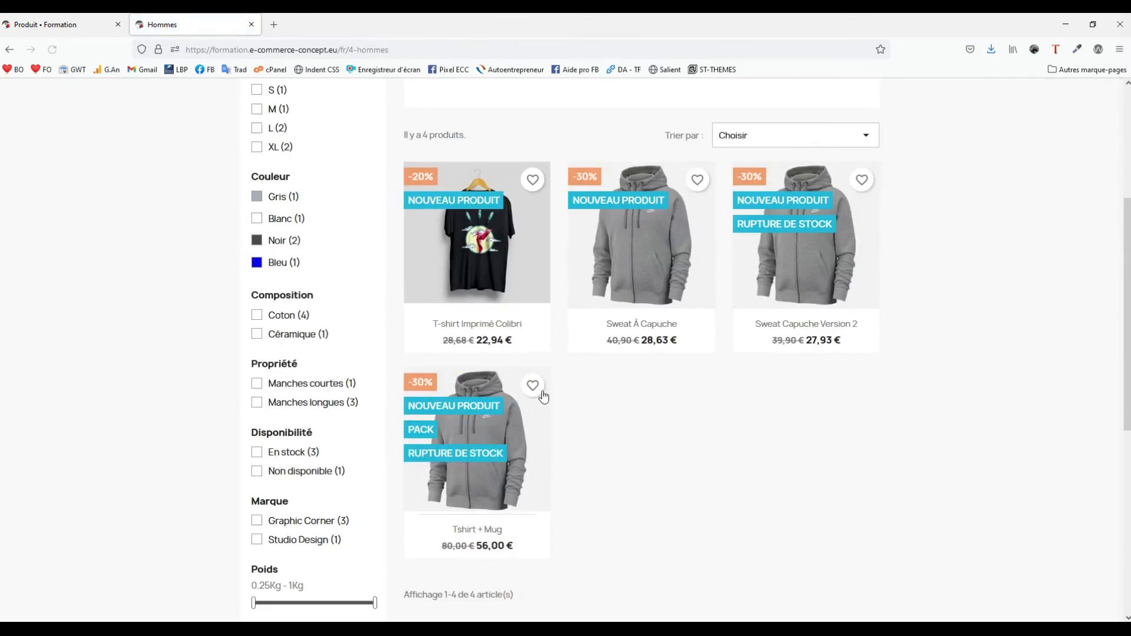
pyautogui.click(797, 263)
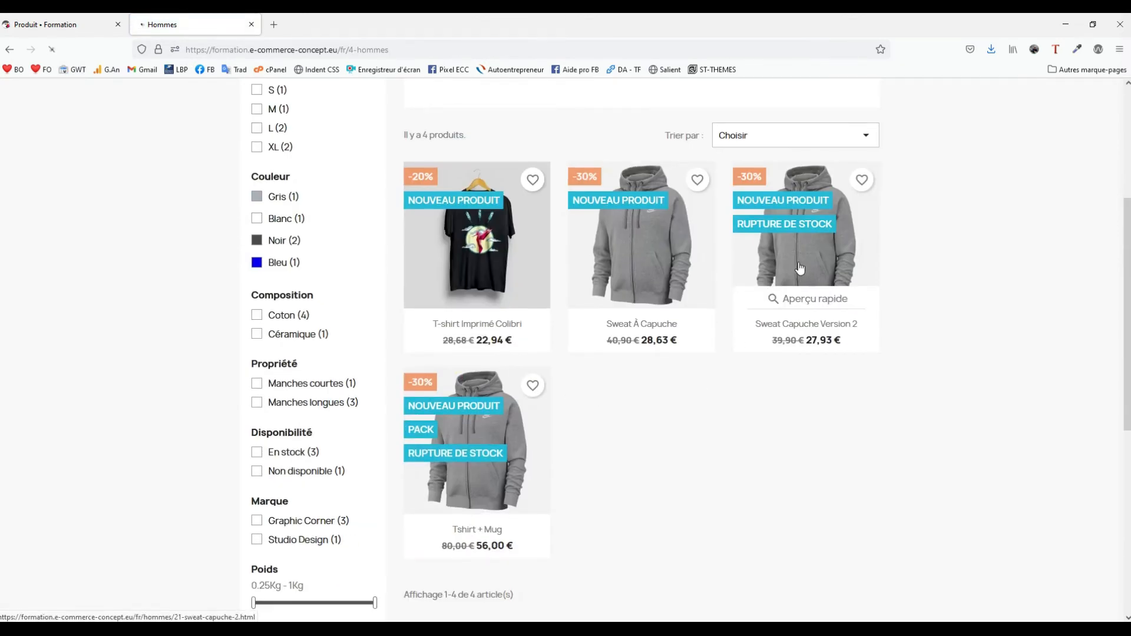
pyautogui.scroll(-4, 865, 361)
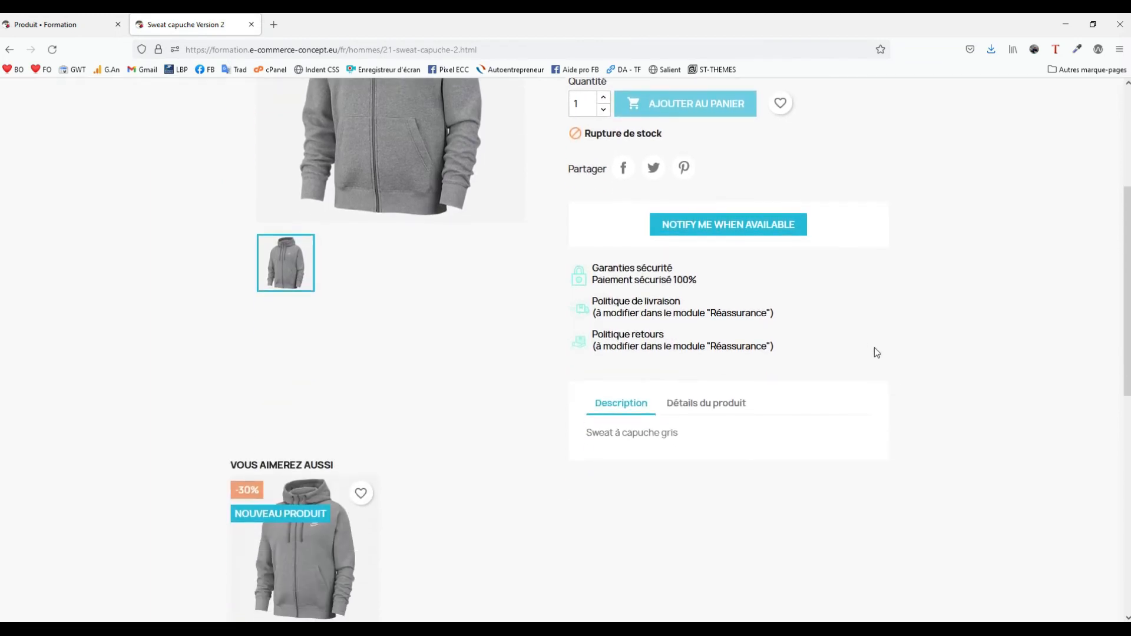
pyautogui.scroll(1, 867, 356)
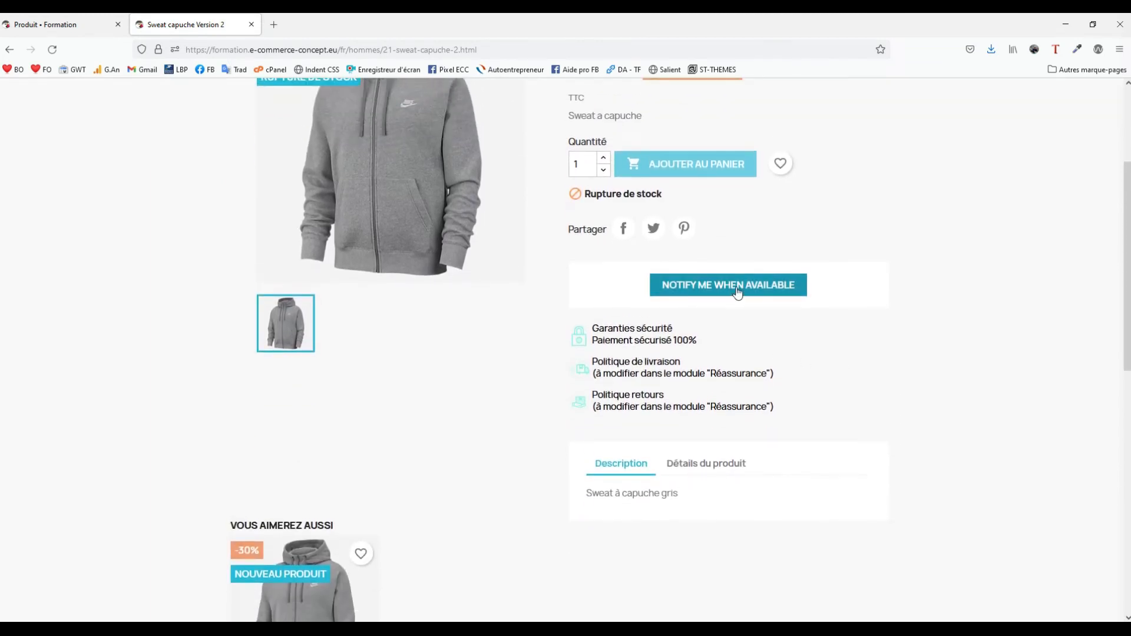
pyautogui.click(738, 289)
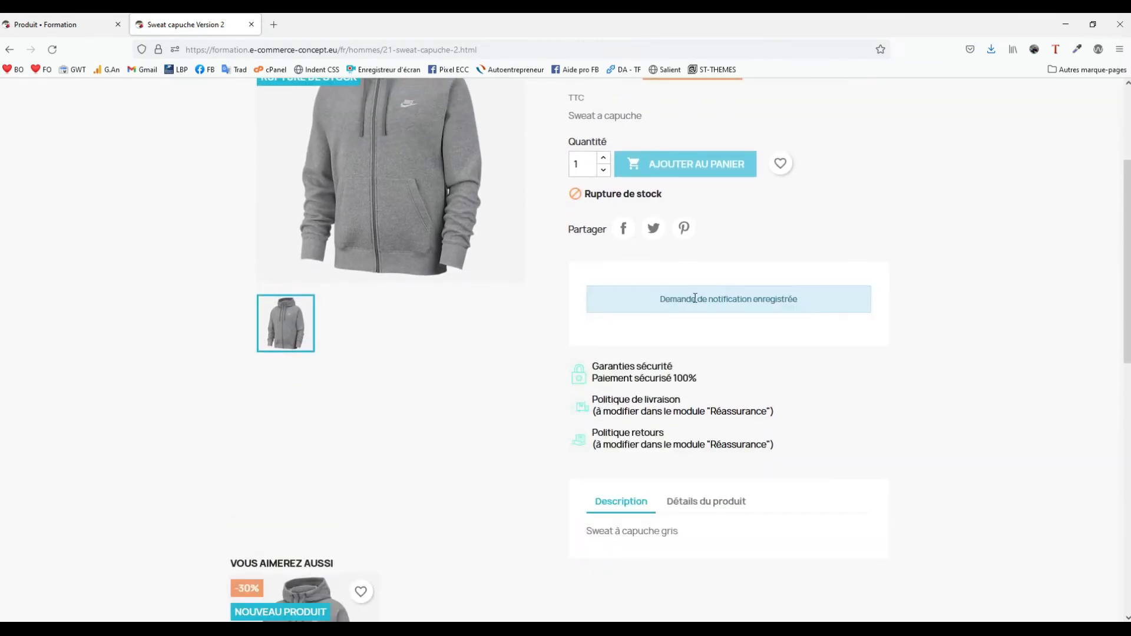
# Log out of the customer account and check the availability notification form on the Sweat capuche Version 2 page.
pyautogui.scroll(3, 853, 312)
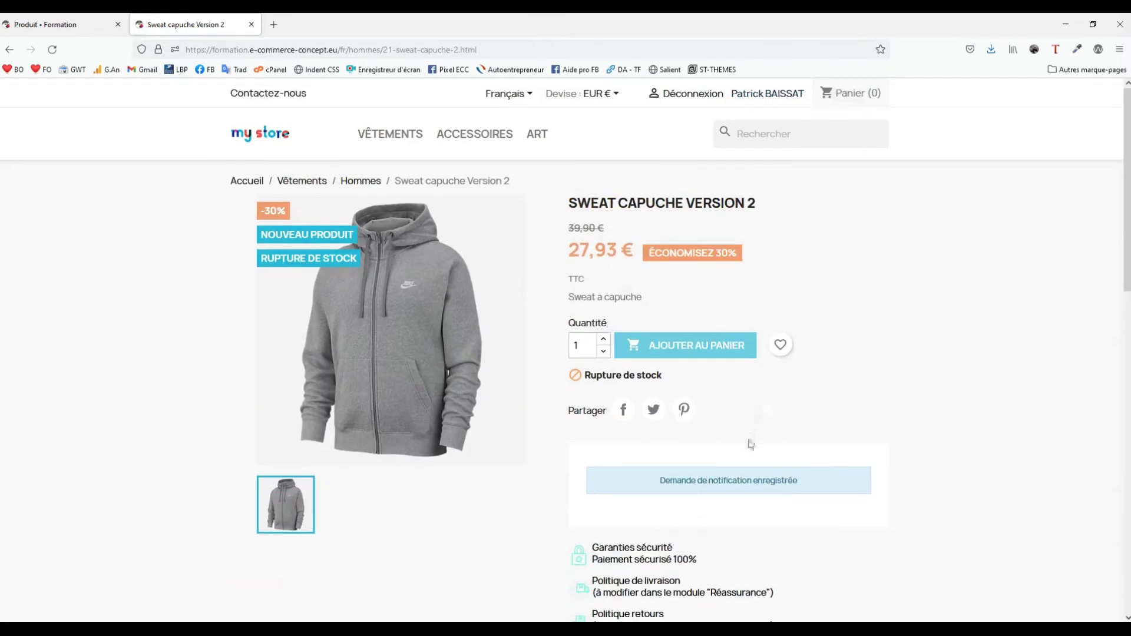
pyautogui.click(651, 92)
pyautogui.scroll(-2, 900, 255)
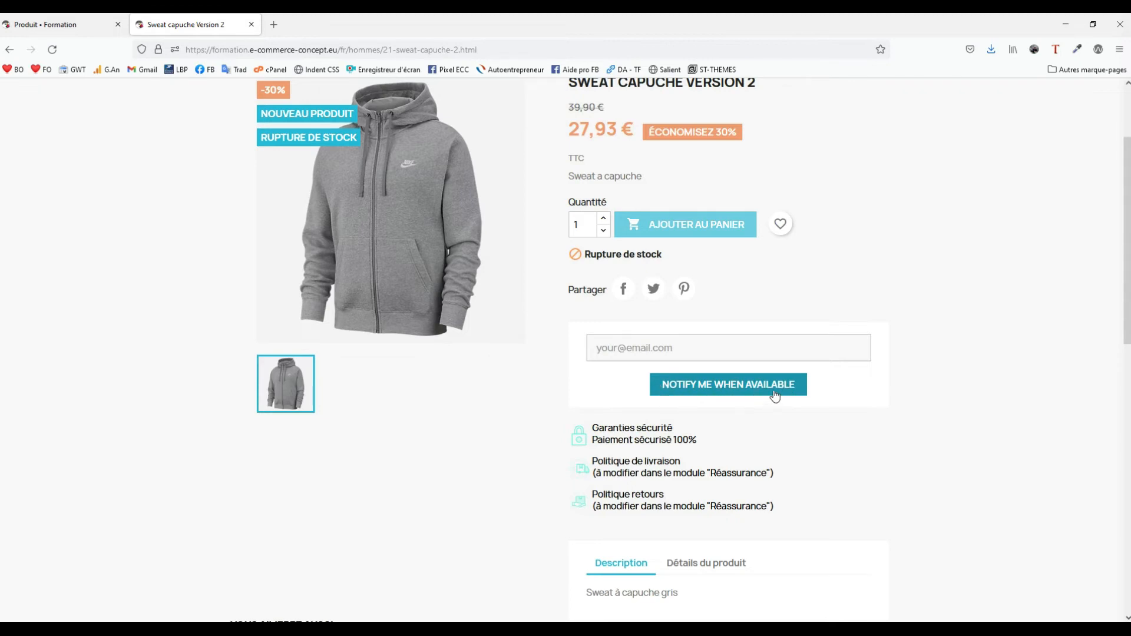
# Open the installed-module translations for the Mail alerts module in French from the back office's international settings.
pyautogui.click(72, 27)
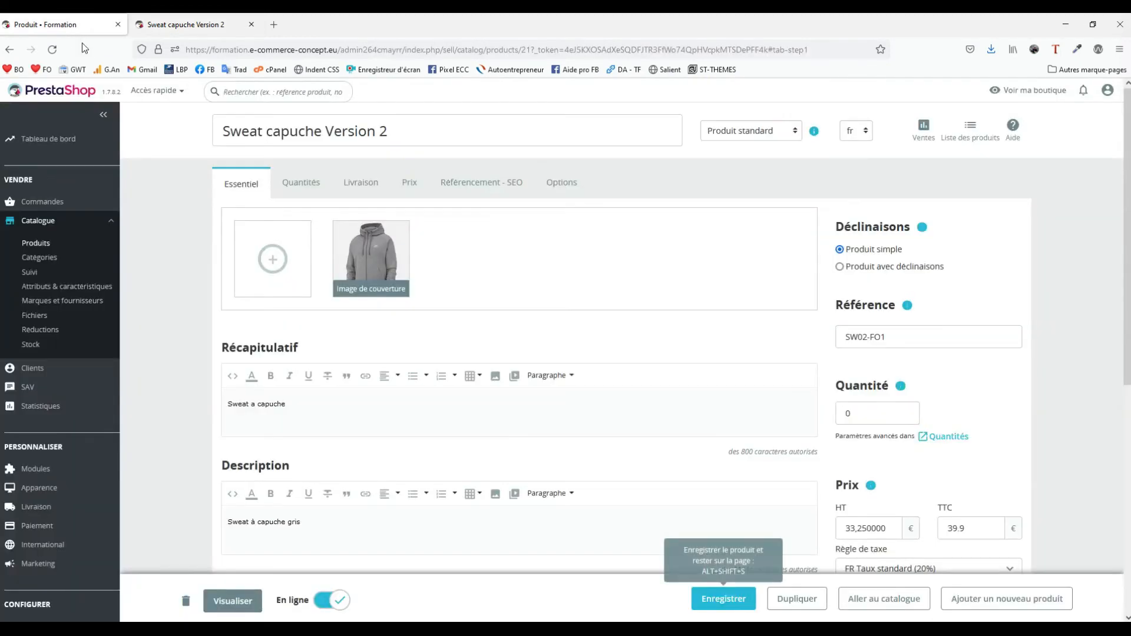
pyautogui.scroll(-2, 65, 416)
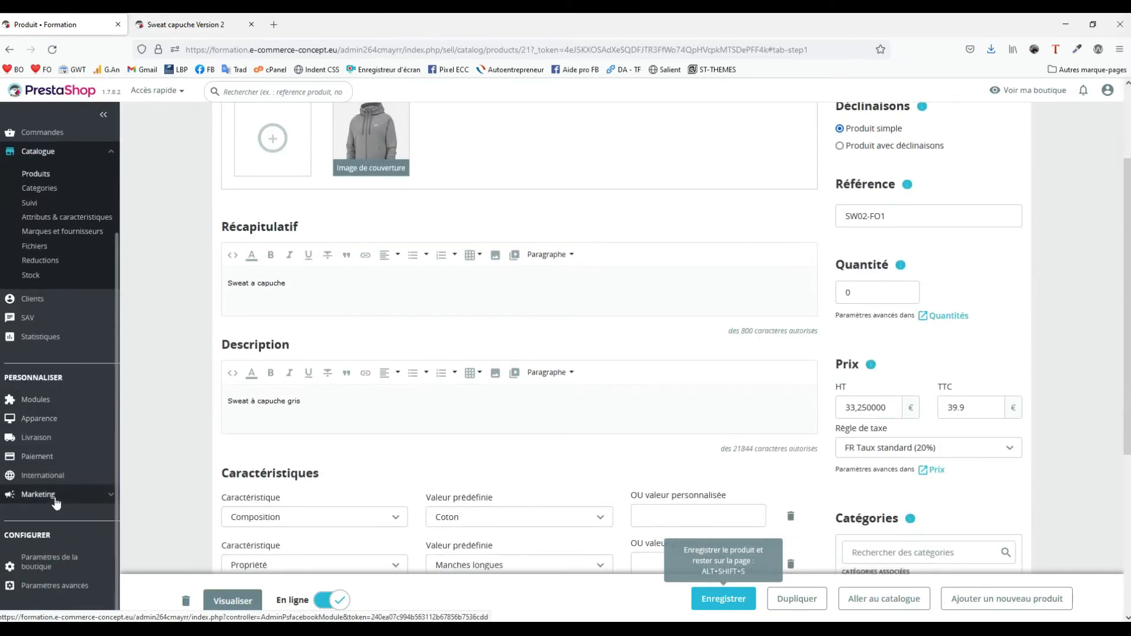
pyautogui.click(40, 471)
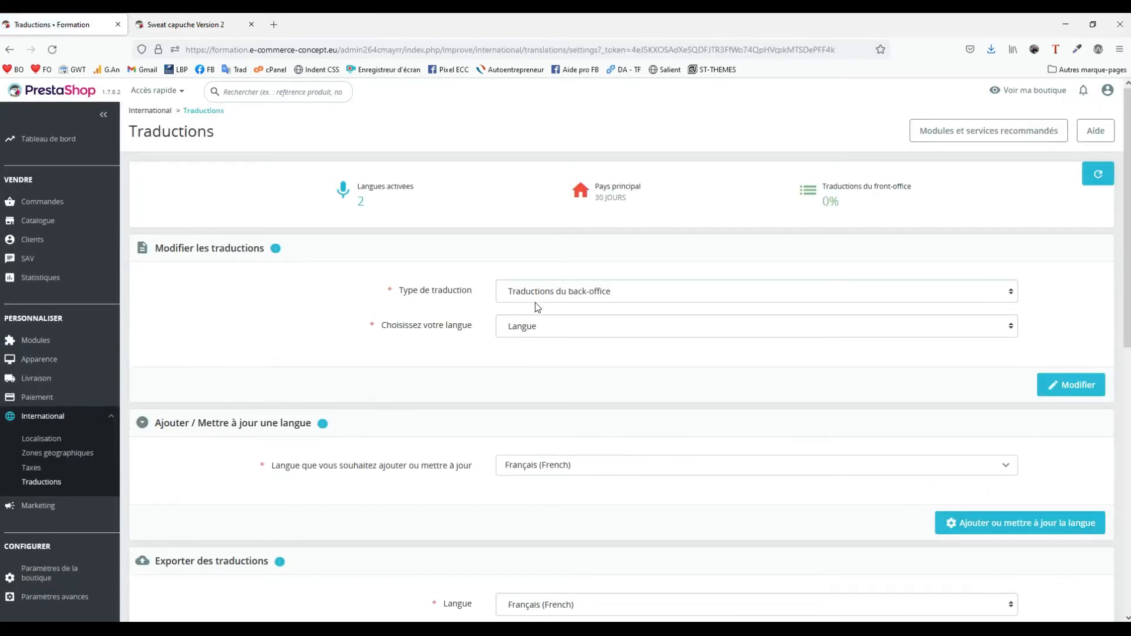
pyautogui.click(542, 299)
pyautogui.click(545, 356)
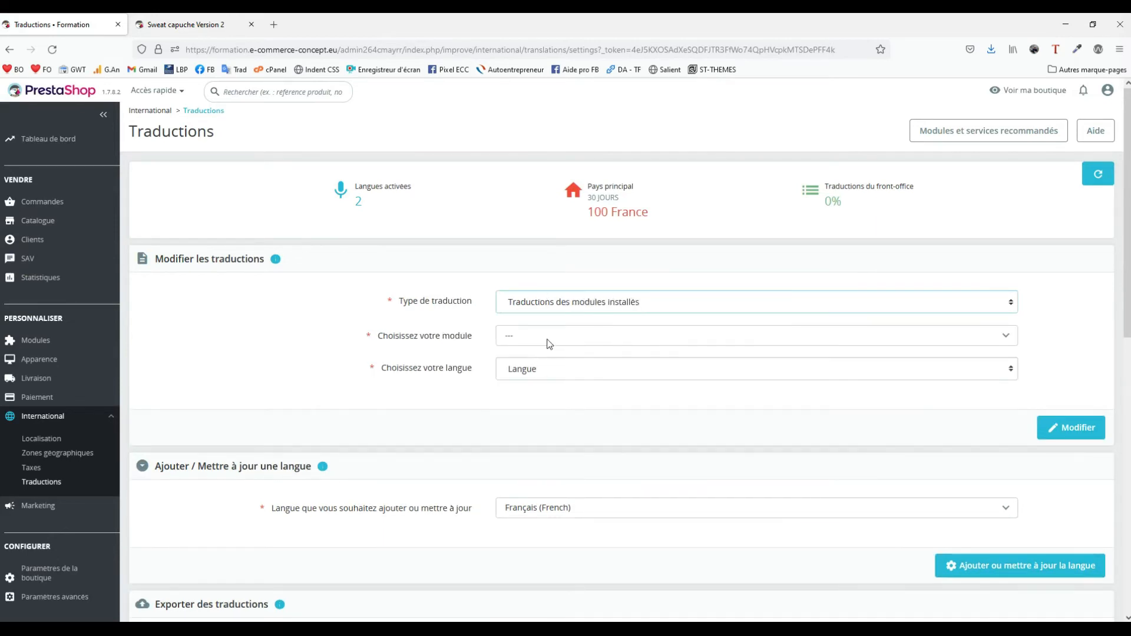
pyautogui.click(548, 337)
pyautogui.write('al')
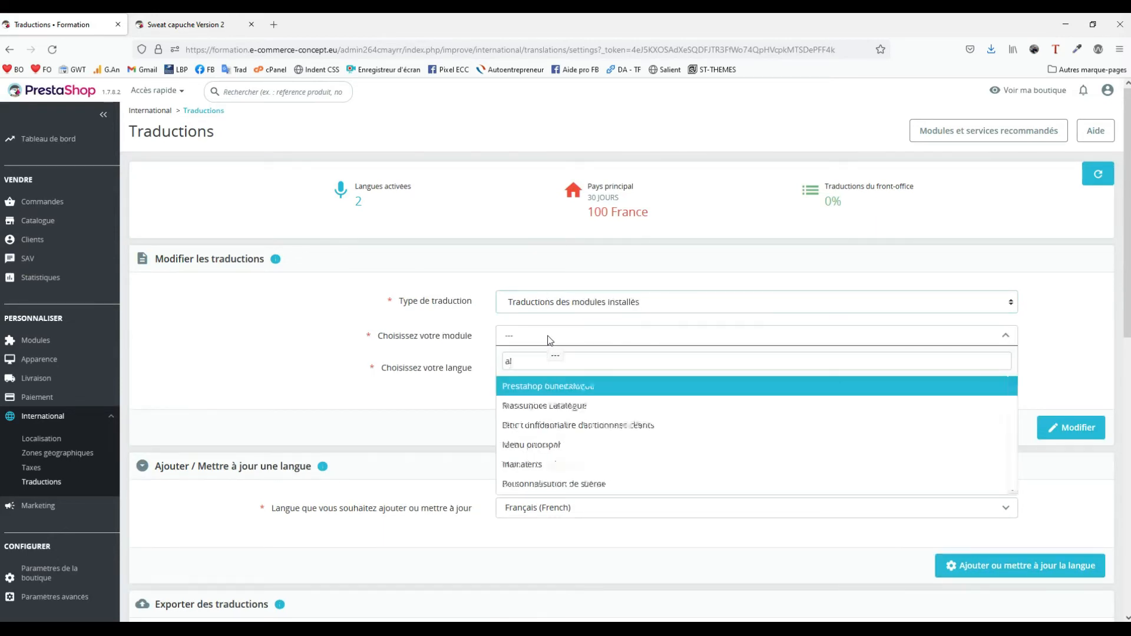
pyautogui.click(538, 464)
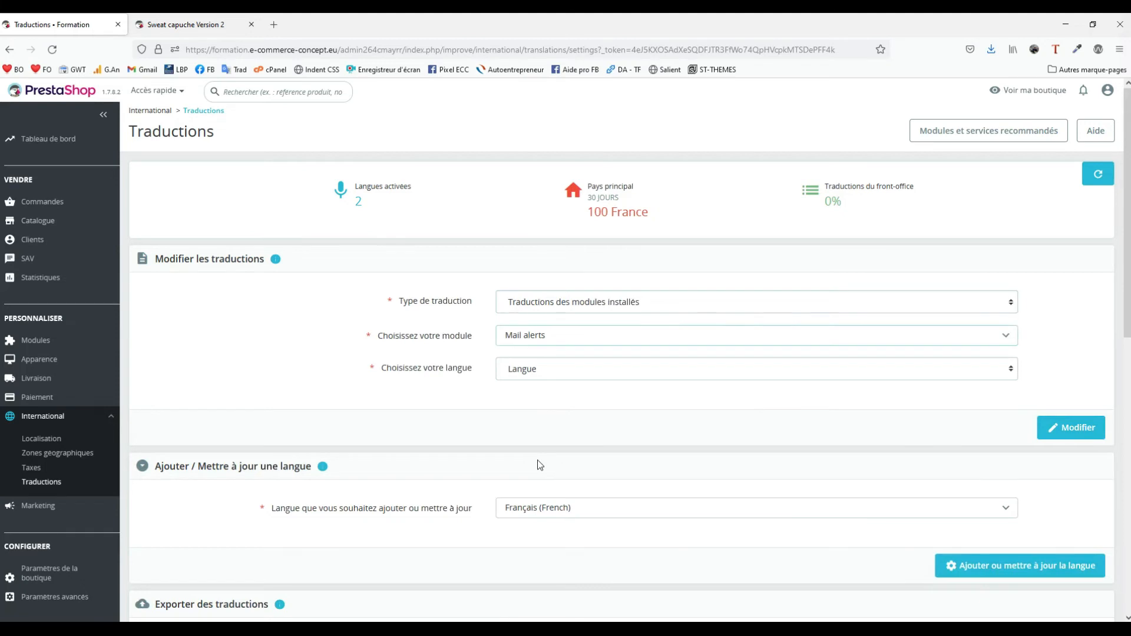
pyautogui.click(560, 371)
pyautogui.click(551, 405)
pyautogui.click(1070, 428)
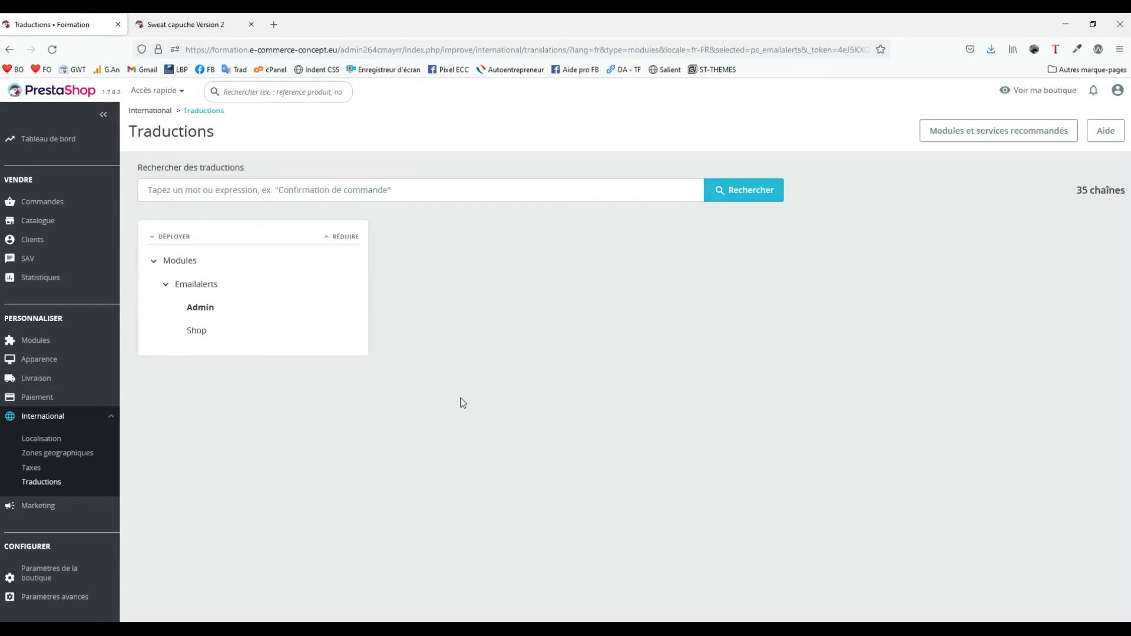
# Check the Emailalerts module's Admin strings and display its Shop strings.
pyautogui.click(194, 331)
pyautogui.click(199, 307)
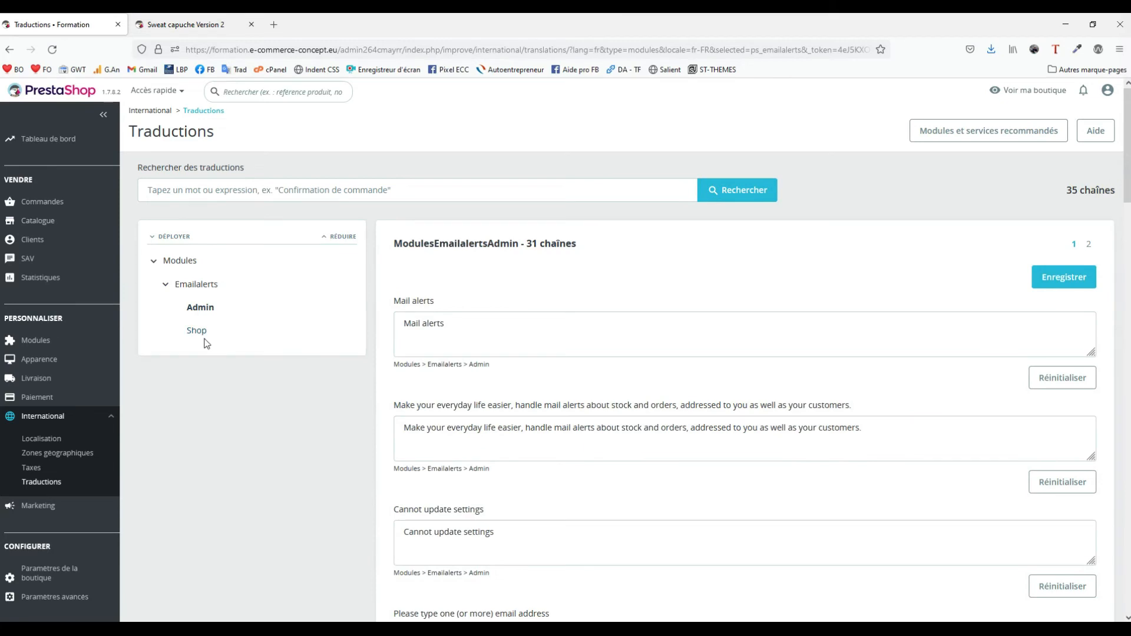
pyautogui.click(197, 332)
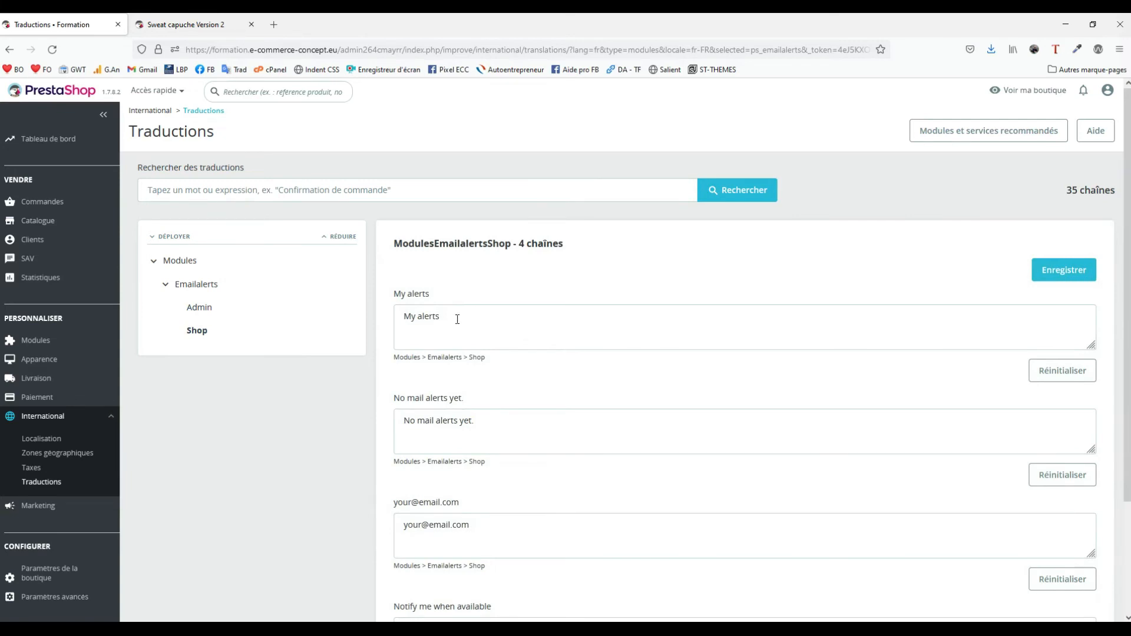
# Try to replace the "My alerts" translation in the Shop strings.
pyautogui.moveTo(458, 319); pyautogui.dragTo(380, 321)
pyautogui.write('Me')
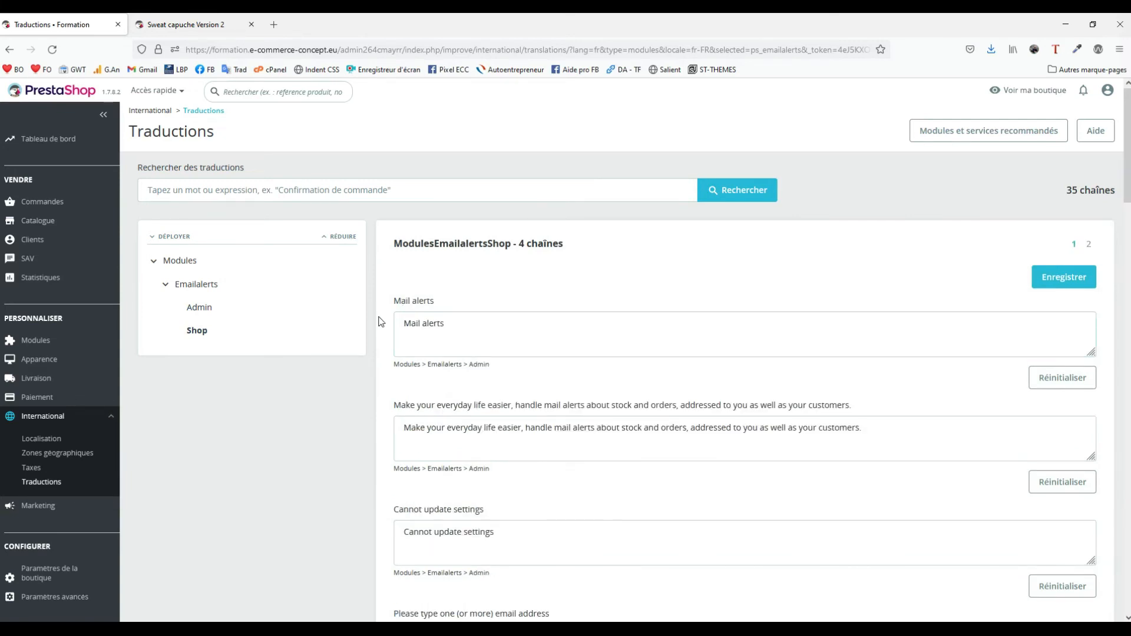
pyautogui.moveTo(467, 327); pyautogui.dragTo(389, 330)
pyautogui.write('Me')
# Translate "Notify me when available" as "Me notifier dès réassort", save it and check the text on the reloaded product page.
pyautogui.scroll(-2, 453, 312)
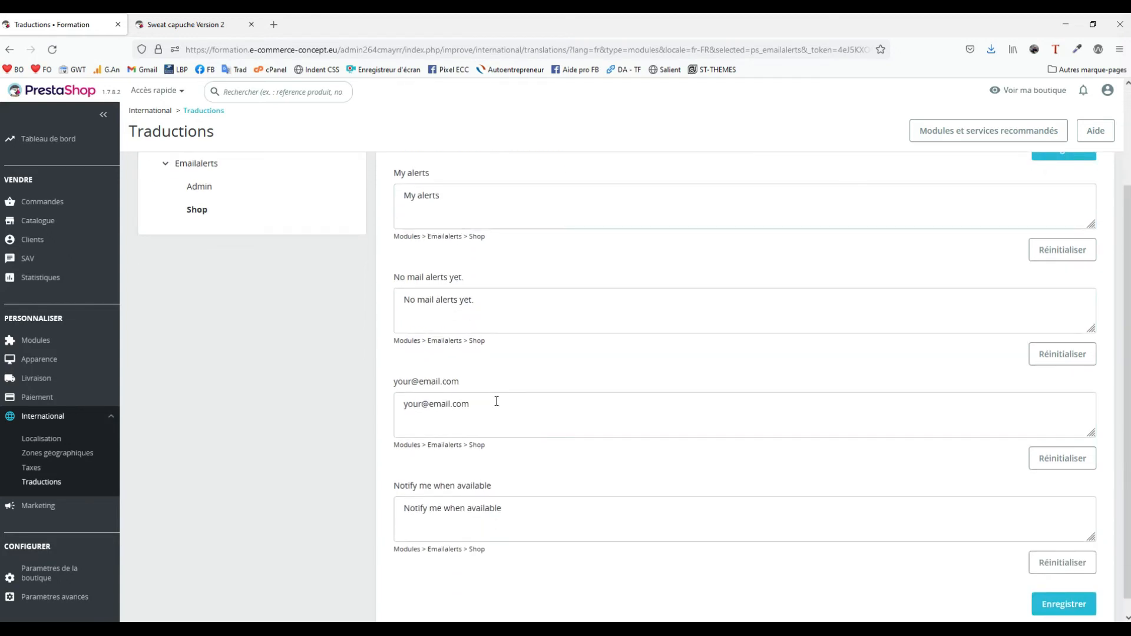
pyautogui.click(449, 507)
pyautogui.moveTo(513, 521); pyautogui.dragTo(359, 512)
pyautogui.write('Me notifier dès réassort')
pyautogui.click(1065, 605)
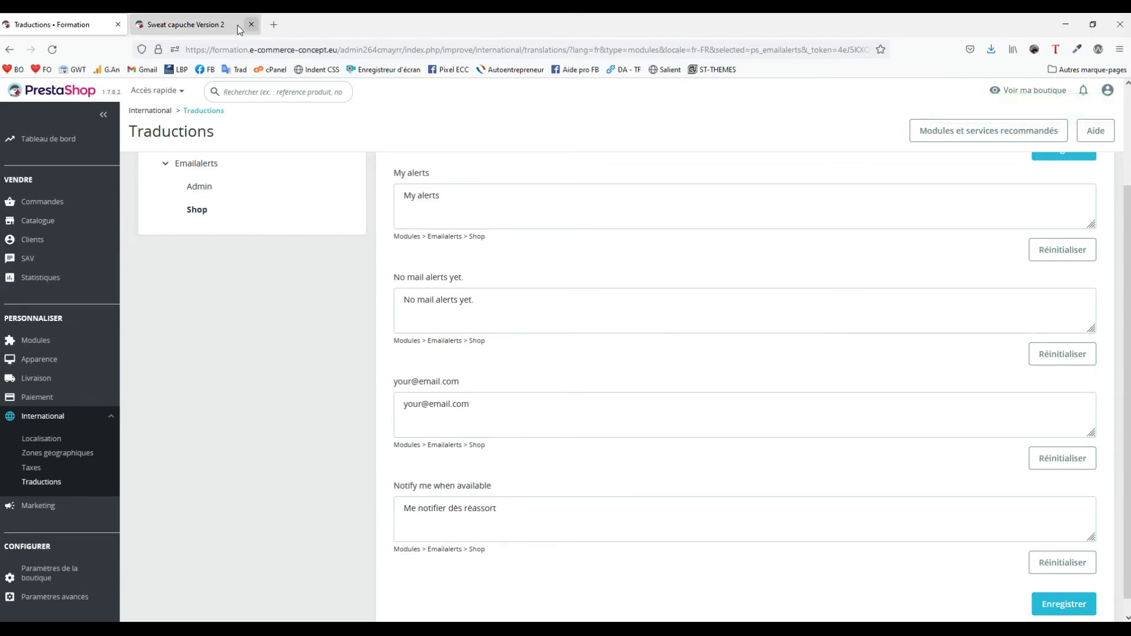
pyautogui.click(165, 24)
pyautogui.click(51, 49)
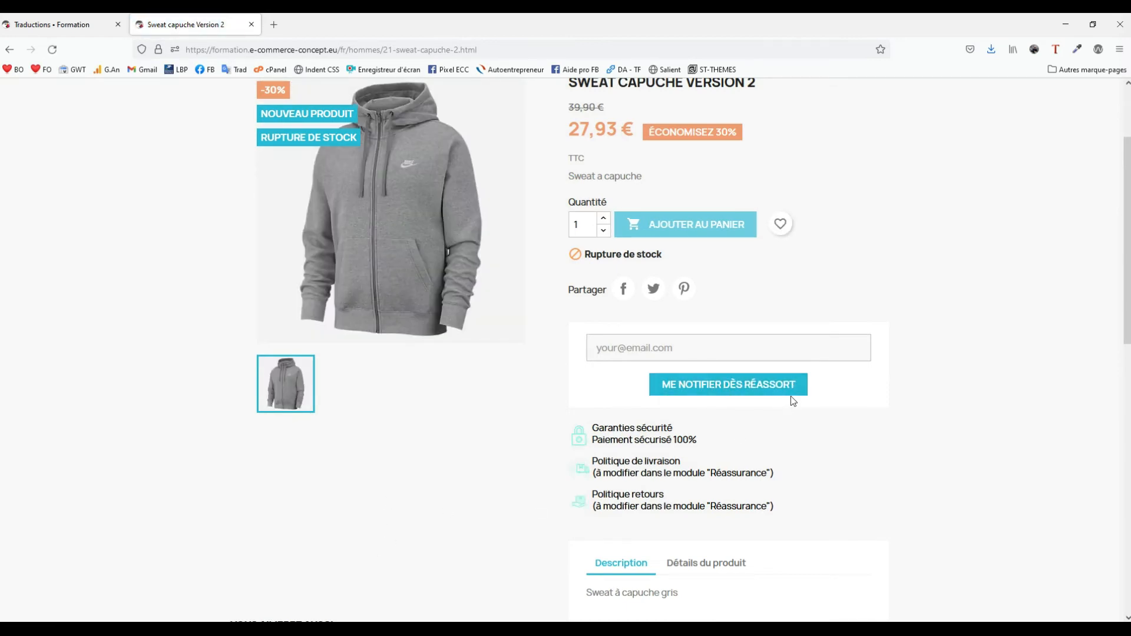
# Replace "your" with "votre" in the translation of the placeholder e-mail text and save the translations.
pyautogui.click(53, 24)
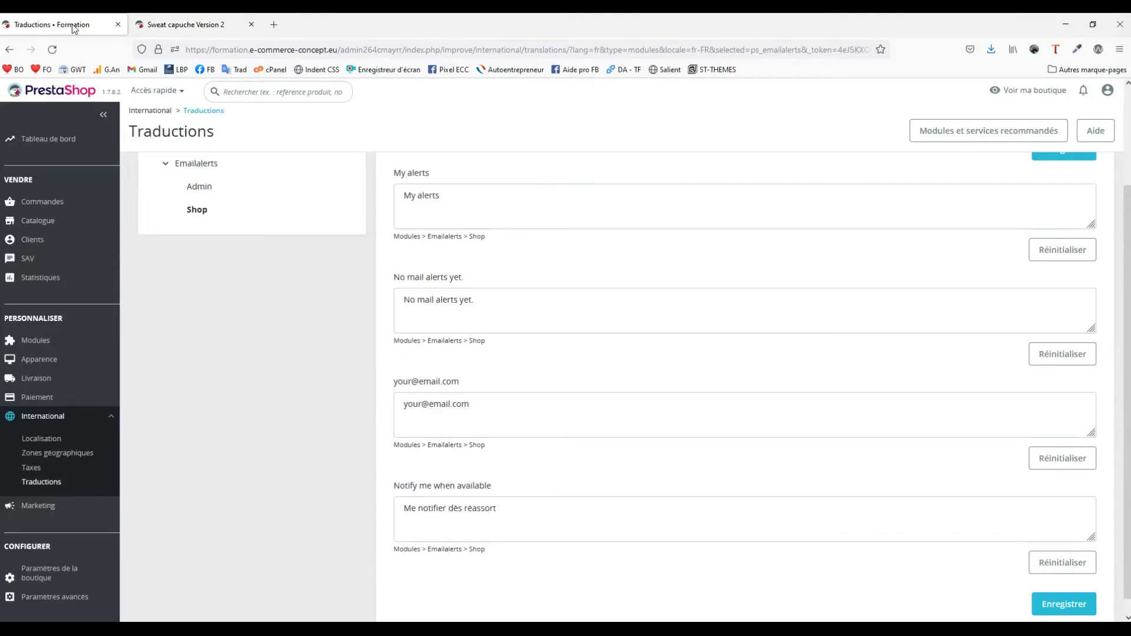
pyautogui.scroll(2, 504, 519)
pyautogui.scroll(-1, 490, 504)
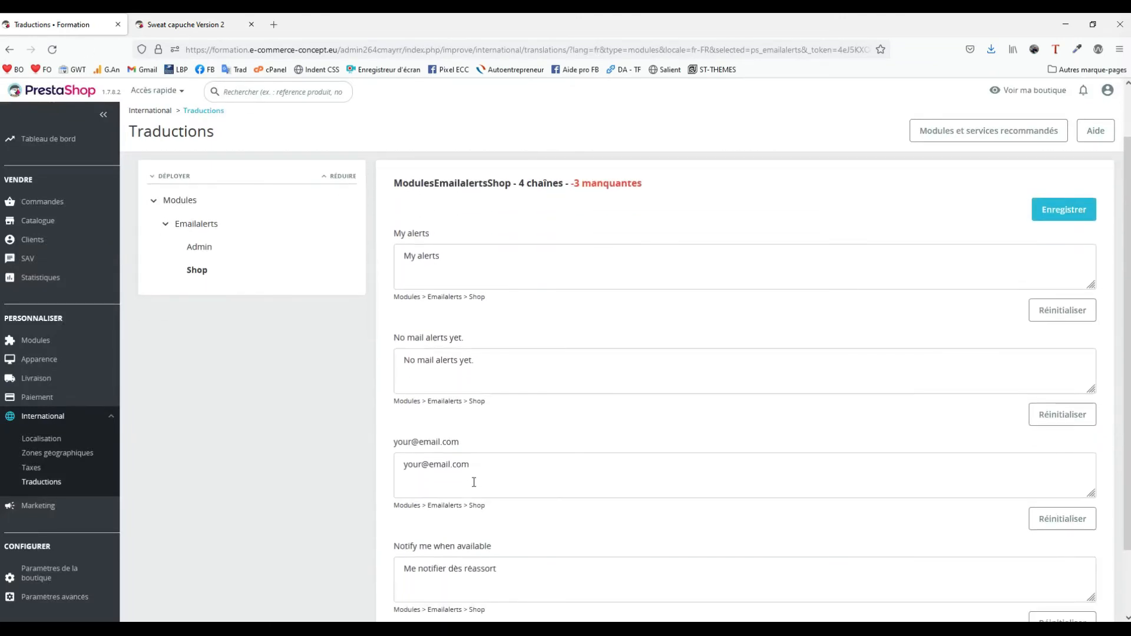
pyautogui.moveTo(422, 466); pyautogui.dragTo(398, 468)
pyautogui.write('m')
pyautogui.press('BackSpace')
pyautogui.write('votre')
pyautogui.scroll(-2, 810, 542)
pyautogui.click(1048, 589)
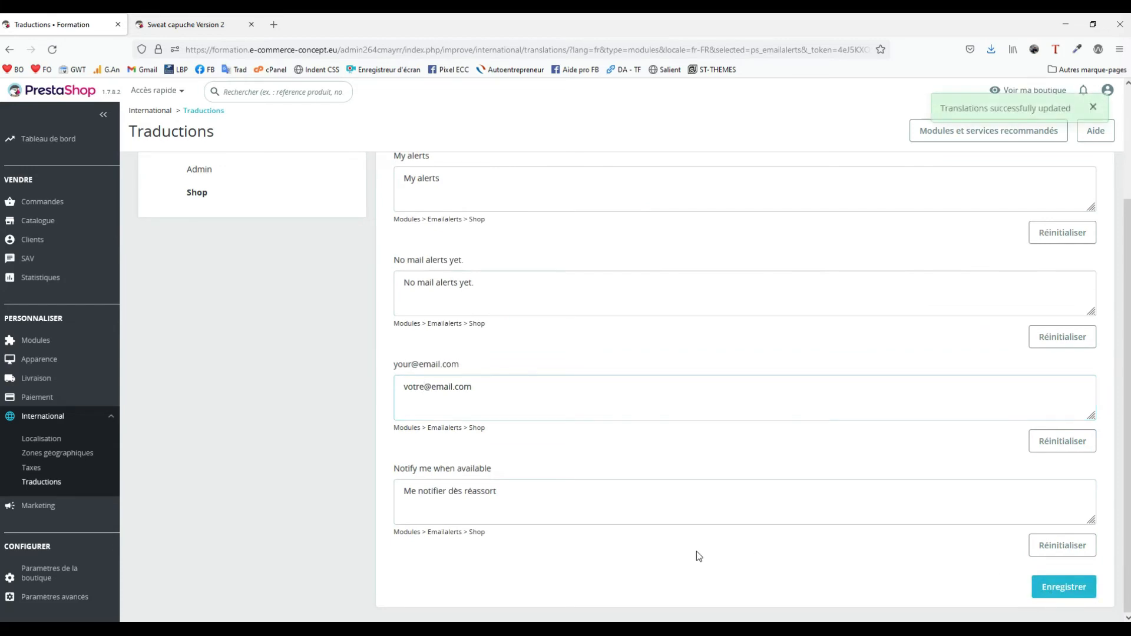
# Set the French translation of "My alerts" to "Mes alertes" and save the translations.
pyautogui.scroll(3, 684, 558)
pyautogui.click(460, 315)
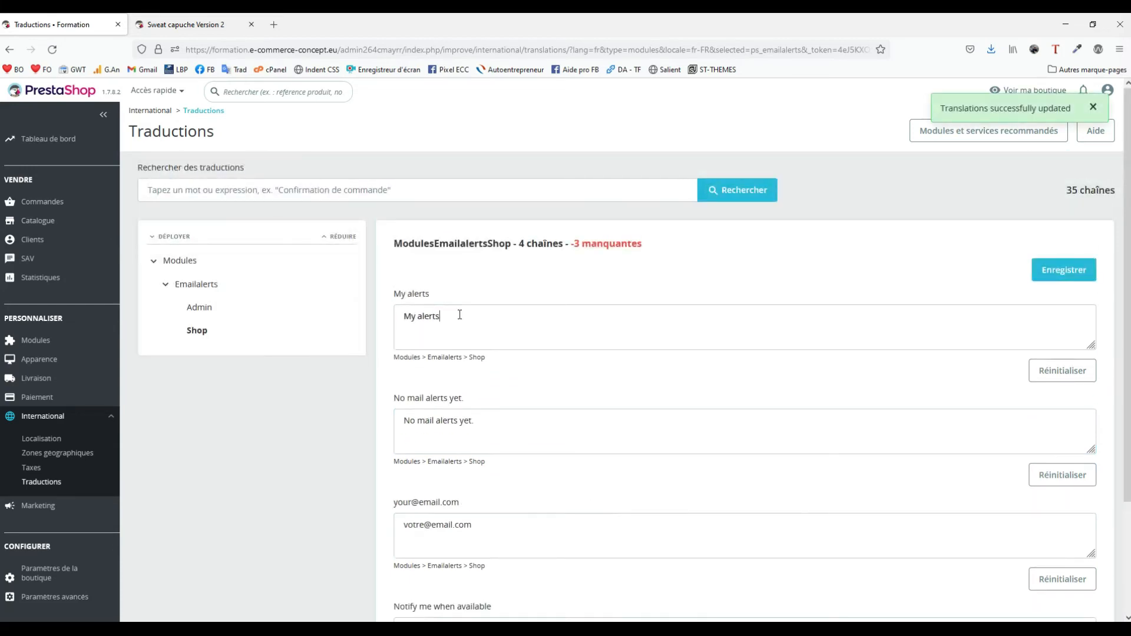
pyautogui.press('BackSpace')
pyautogui.press('BackSpace')
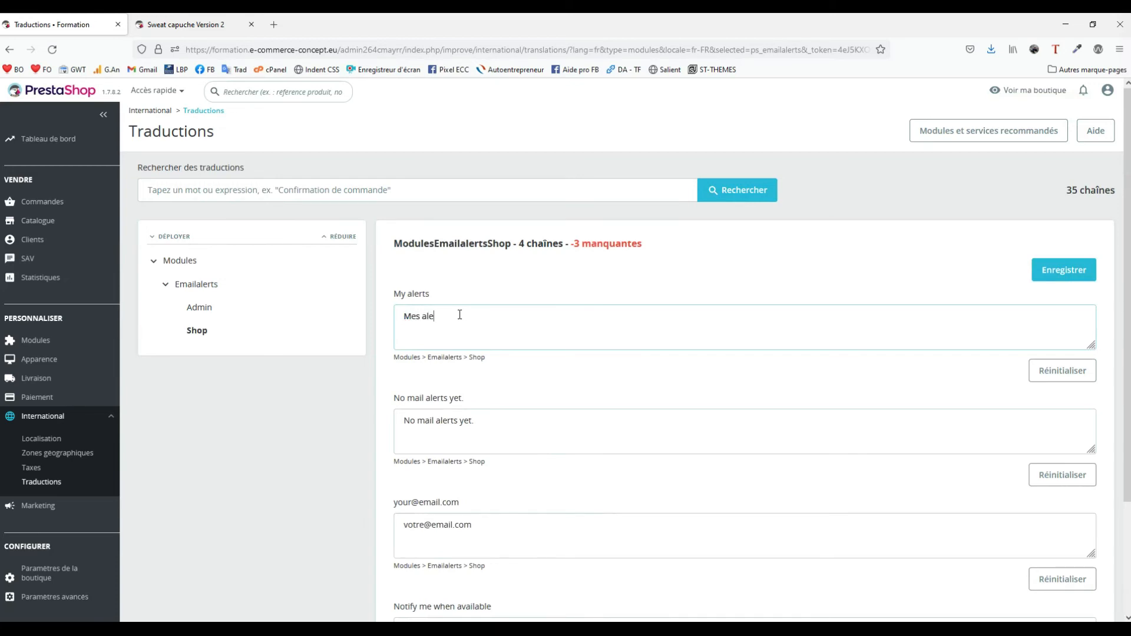
pyautogui.scroll(-3, 749, 472)
pyautogui.scroll(3, 1040, 601)
pyautogui.click(1063, 280)
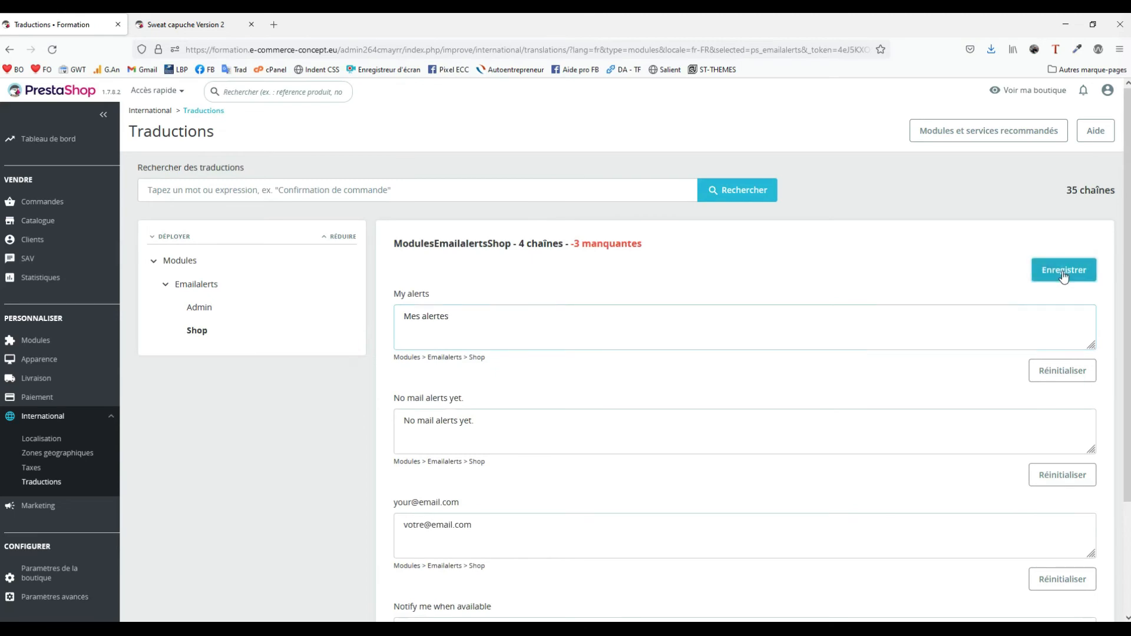
# Sign in to the storefront customer account with the account's e-mail and password.
pyautogui.click(167, 26)
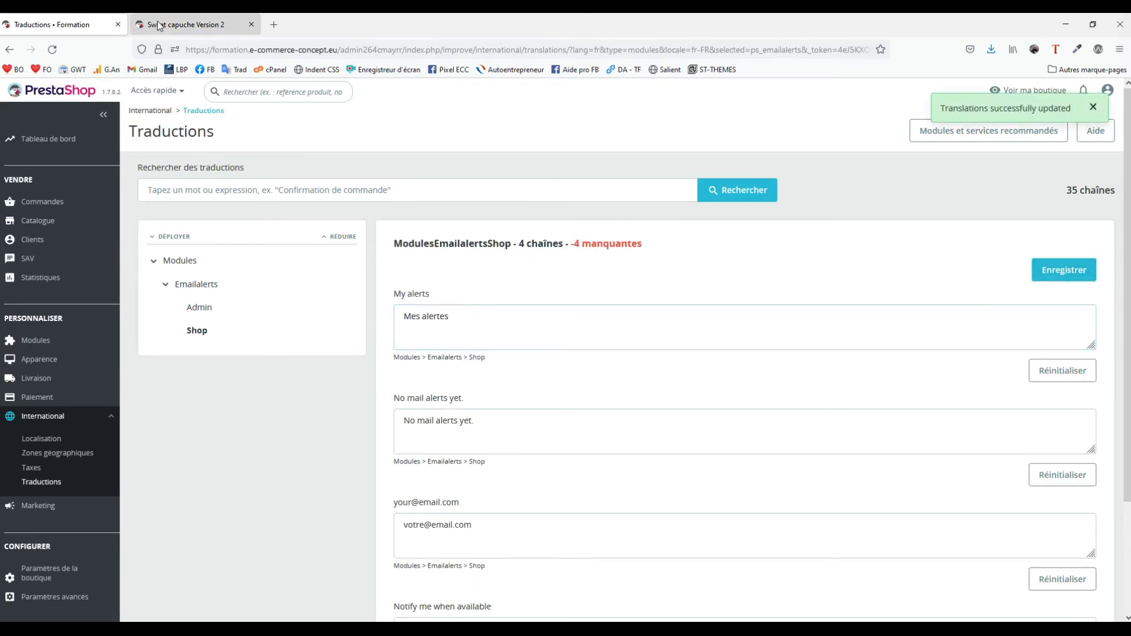
pyautogui.scroll(3, 887, 219)
pyautogui.click(778, 95)
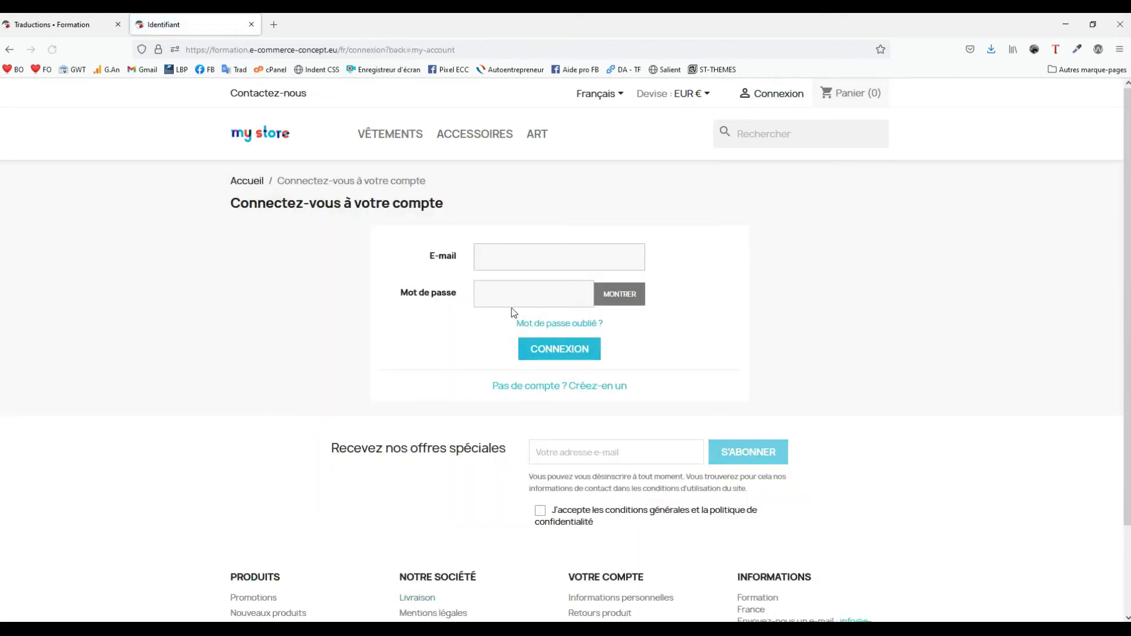
pyautogui.click(510, 265)
pyautogui.write('in')
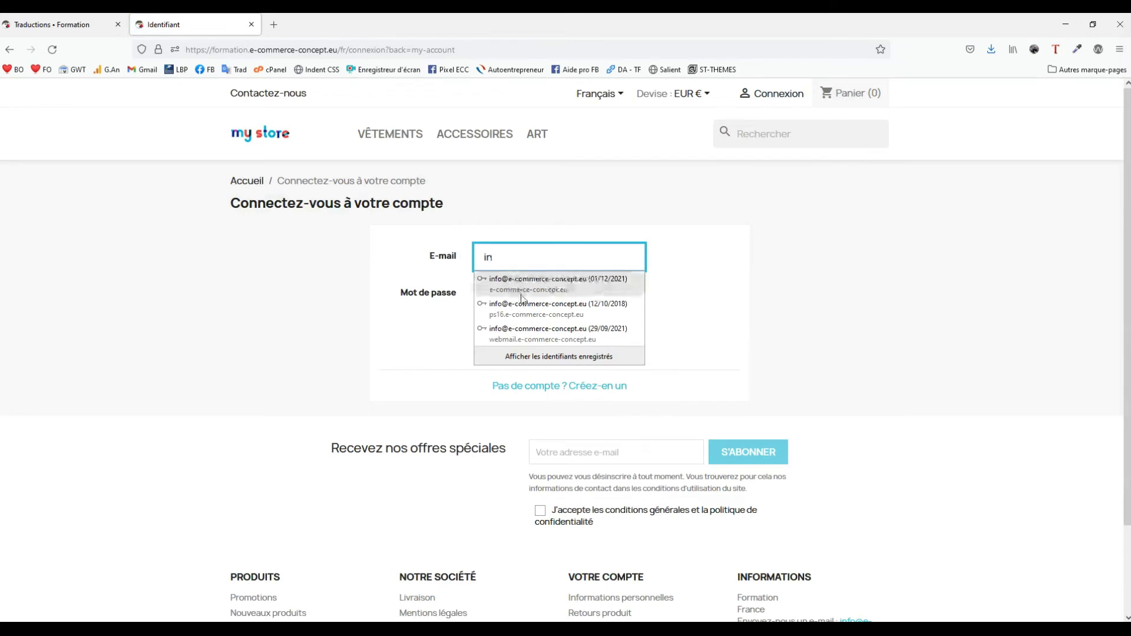
pyautogui.click(537, 302)
pyautogui.doubleClick(538, 303)
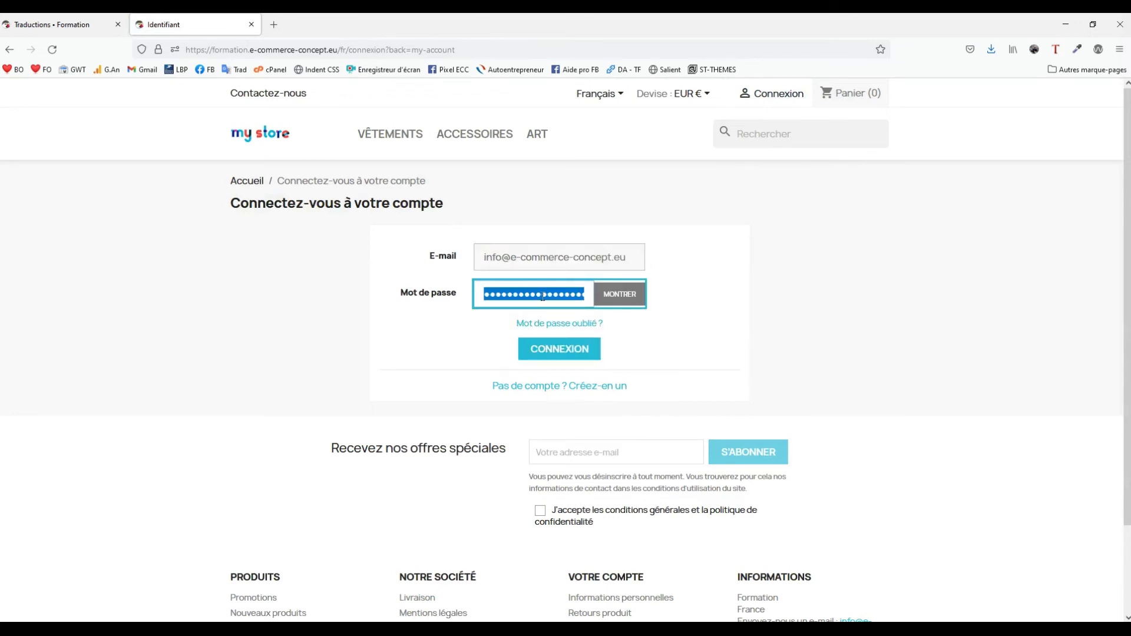
pyautogui.write('•••••')
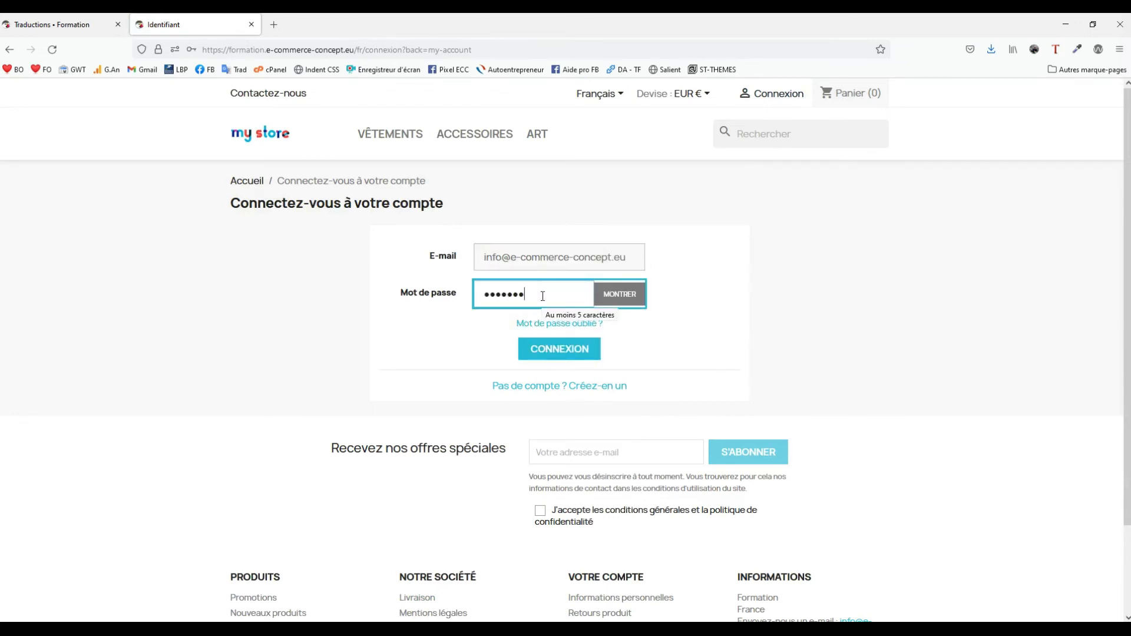
pyautogui.press('Return')
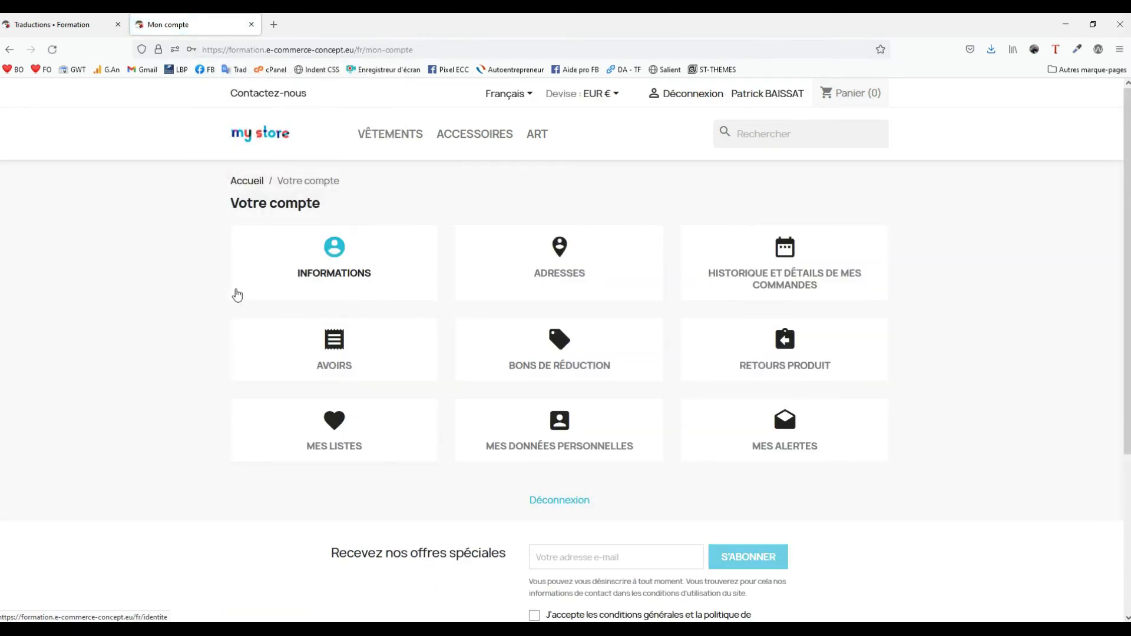
# Check the customer's Mes alertes page, then view the Emailalerts module's Admin translation strings in the back office.
pyautogui.click(782, 436)
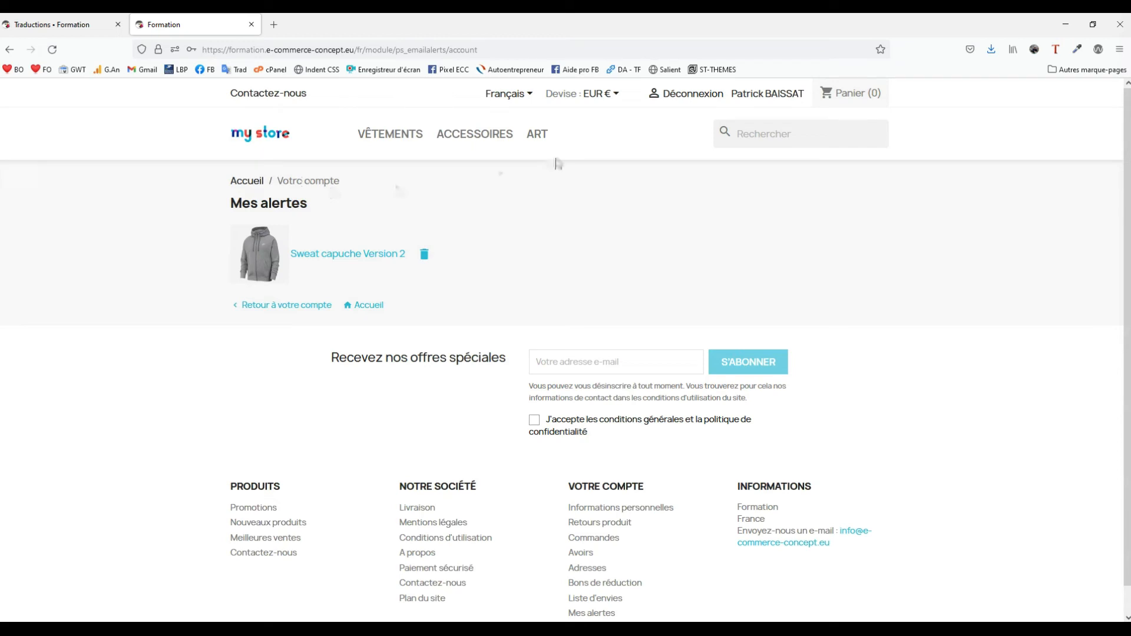
pyautogui.click(757, 96)
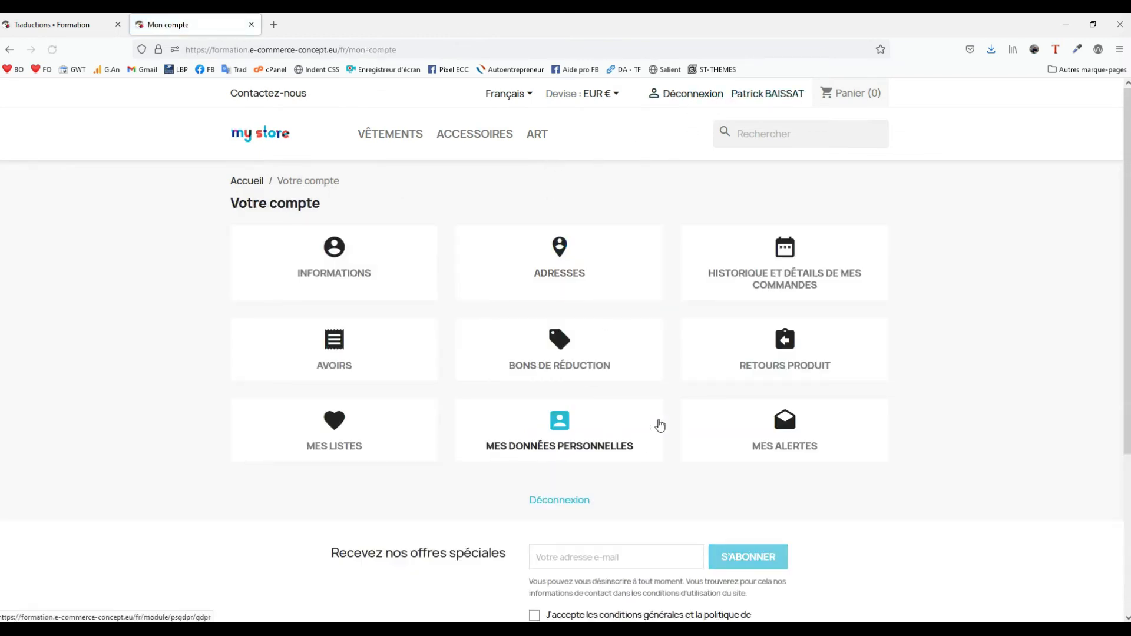
pyautogui.click(56, 24)
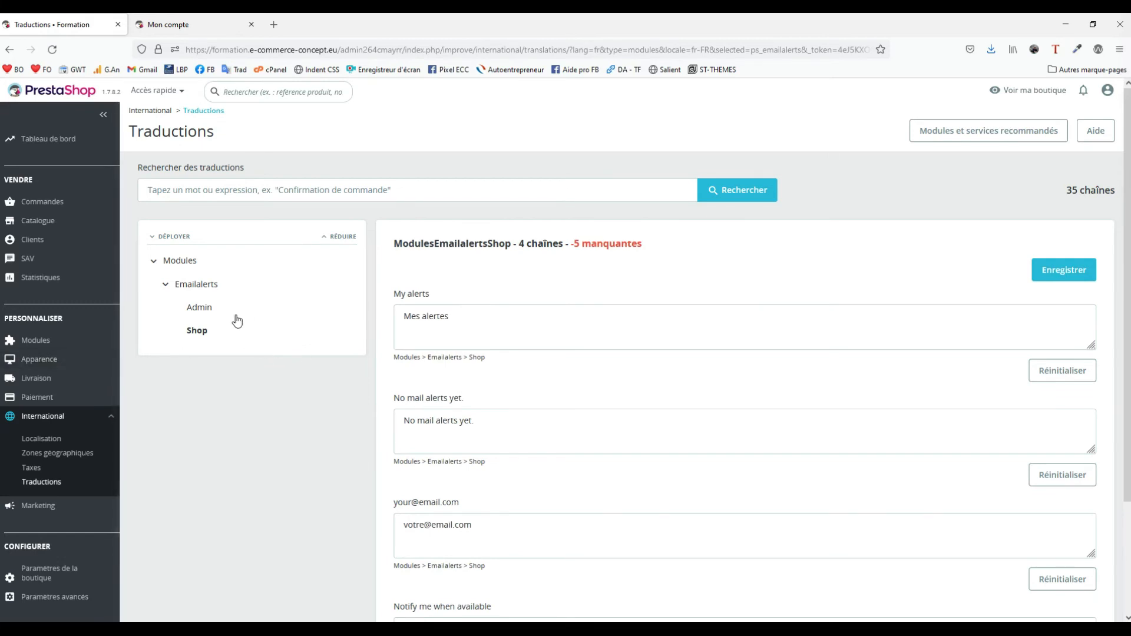
pyautogui.click(201, 307)
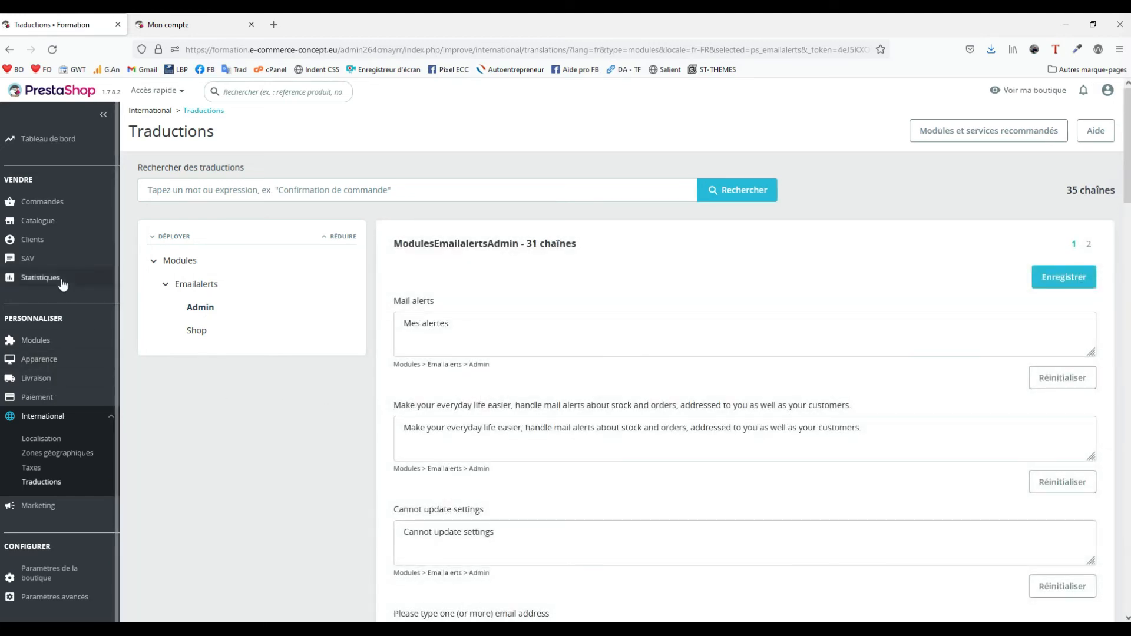
# Open the Mail alerts module configuration and add a second e-mail address on its own line under Merchant notifications.
pyautogui.click(36, 341)
pyautogui.click(50, 363)
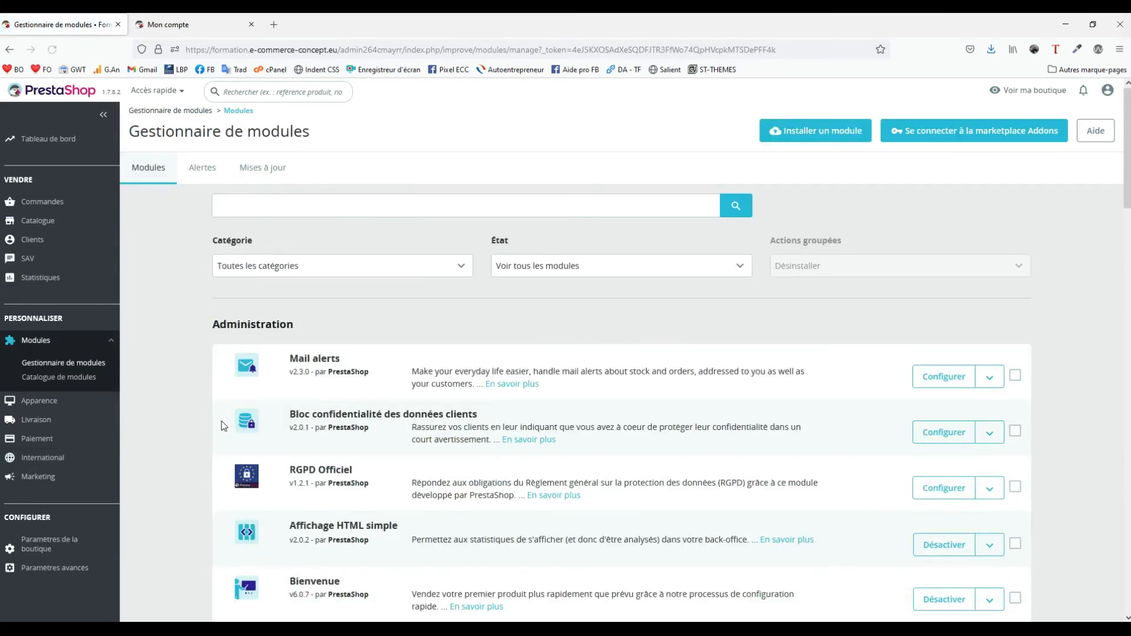
pyautogui.click(943, 378)
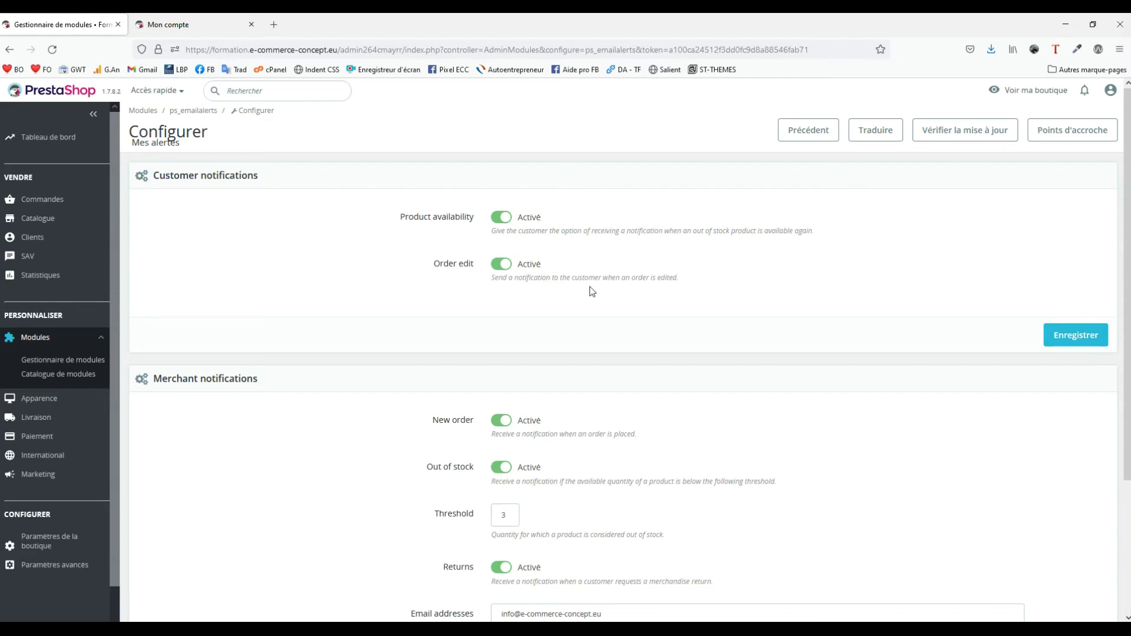
pyautogui.scroll(-3, 398, 303)
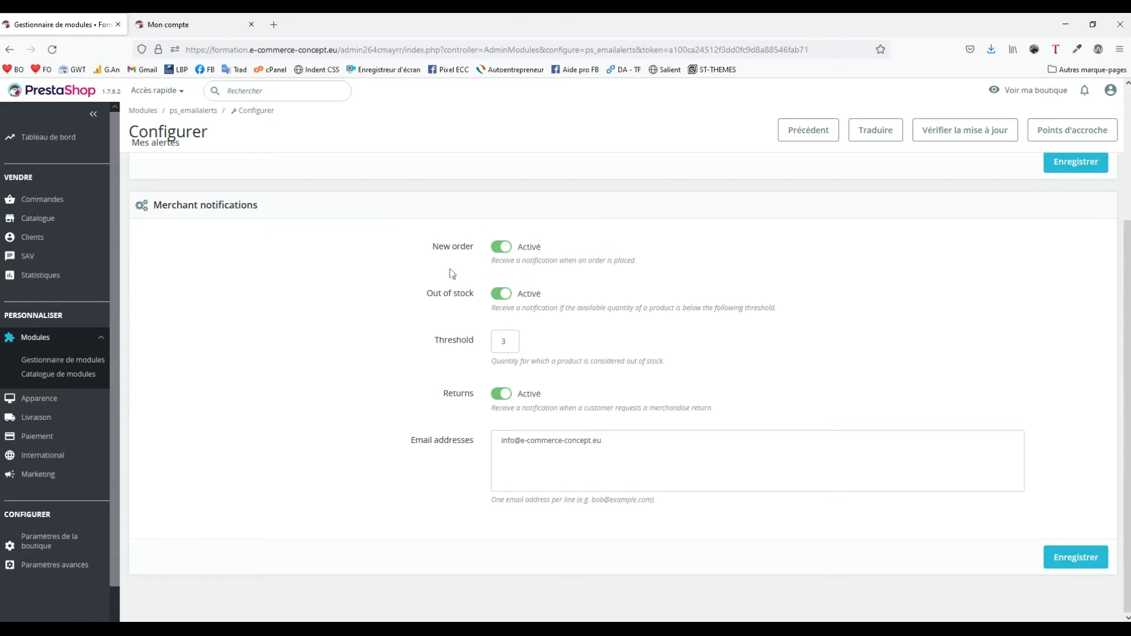
pyautogui.moveTo(475, 293); pyautogui.dragTo(519, 310)
pyautogui.click(615, 446)
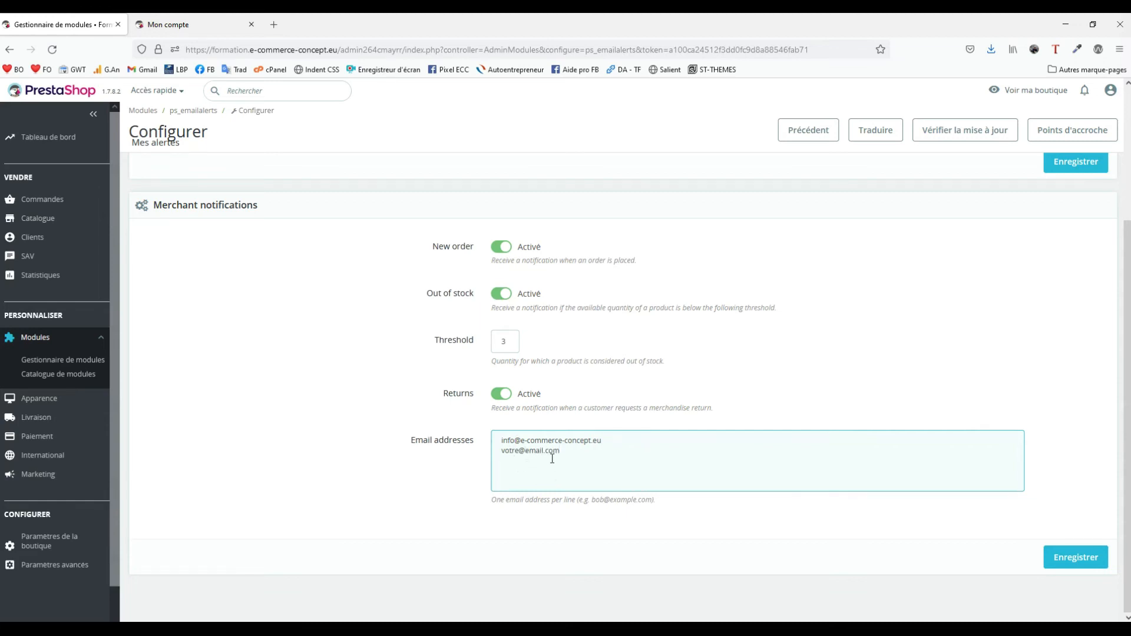
pyautogui.scroll(3, 563, 554)
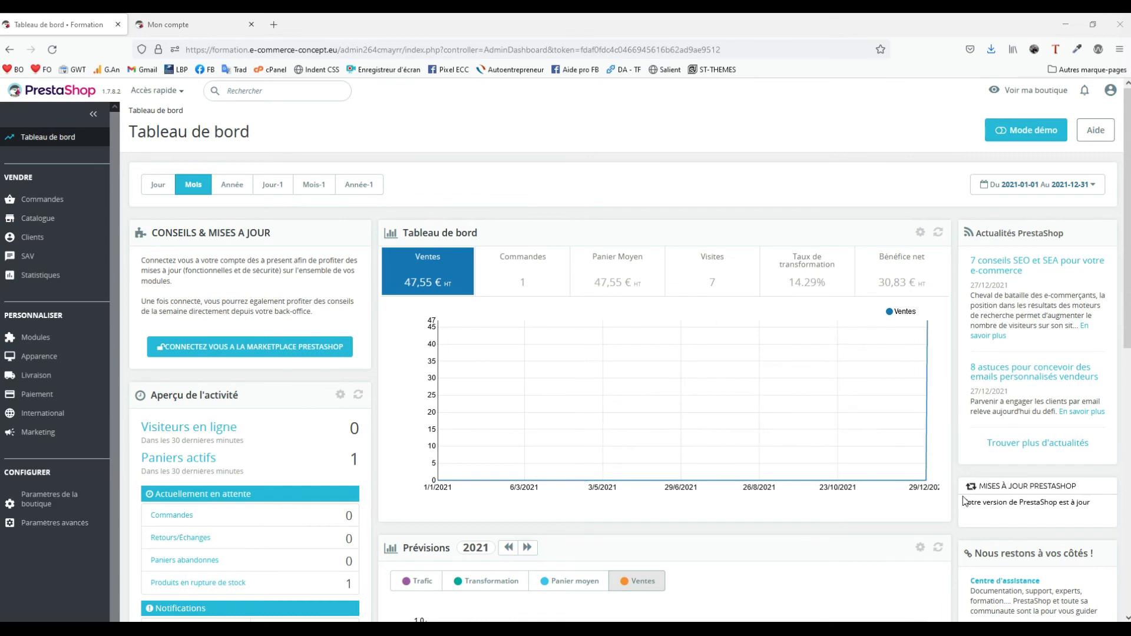
# Check the PrestaShop update status on the dashboard.
pyautogui.moveTo(966, 503); pyautogui.dragTo(1097, 516)
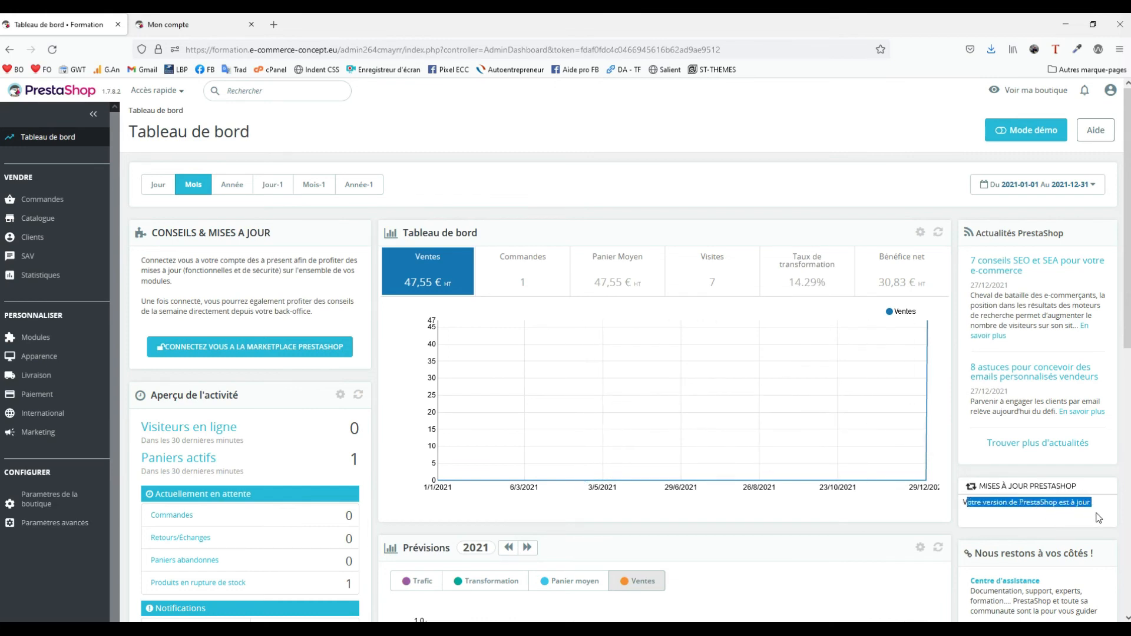
pyautogui.click(1025, 516)
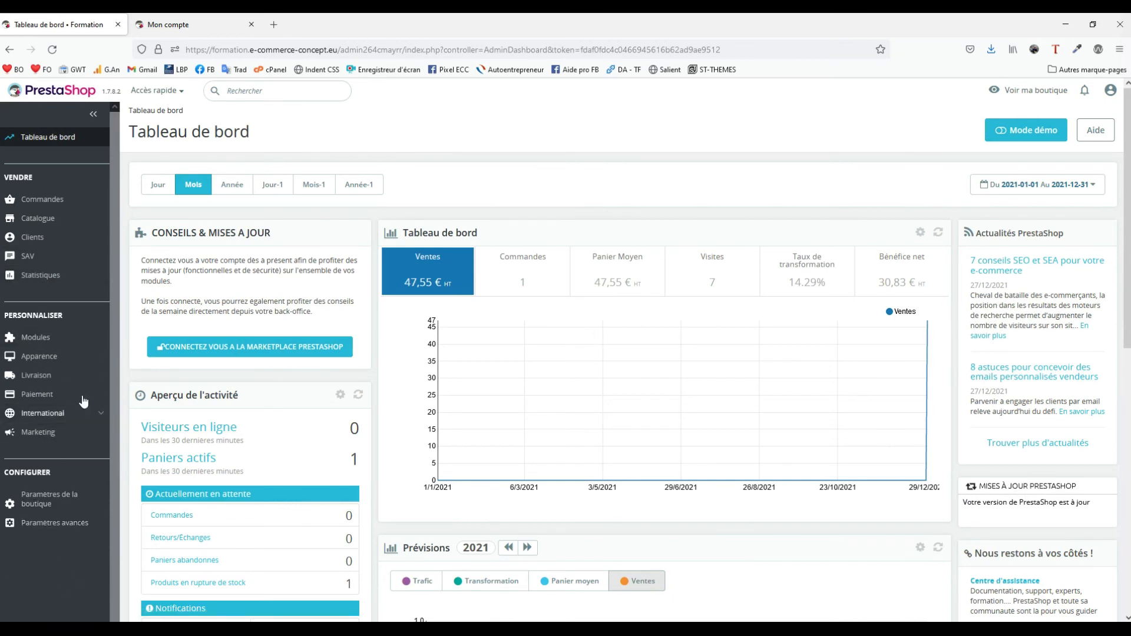
# Search the module catalogue for "1 click" and install the 1-Click Upgrade module.
pyautogui.moveTo(56, 347)
pyautogui.click(55, 375)
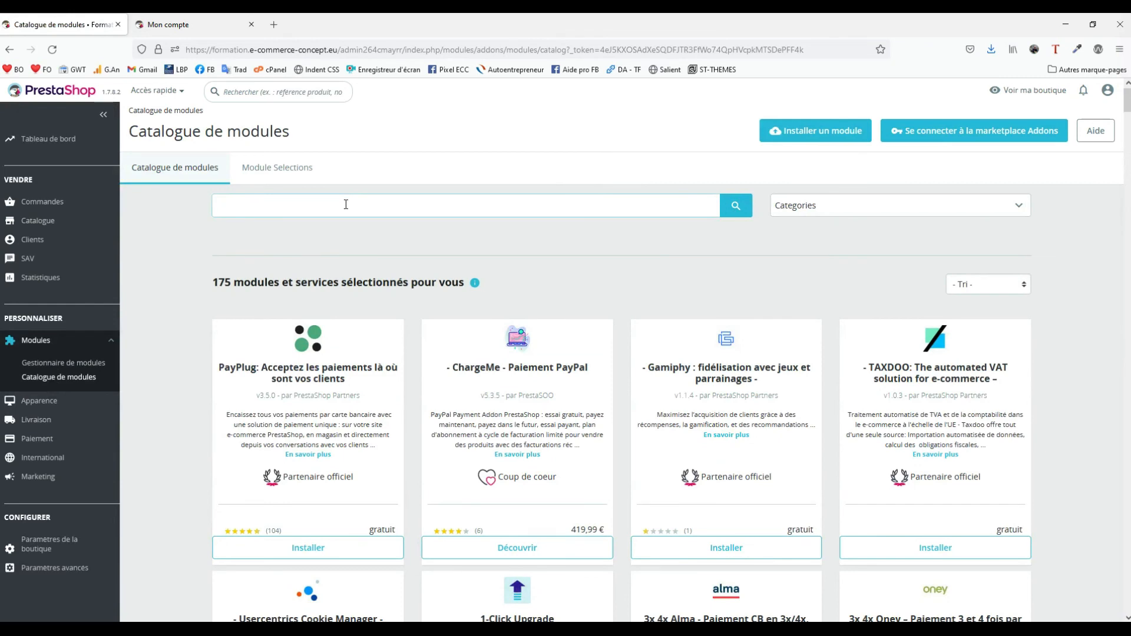
pyautogui.click(346, 204)
pyautogui.write('1 click')
pyautogui.press('Return')
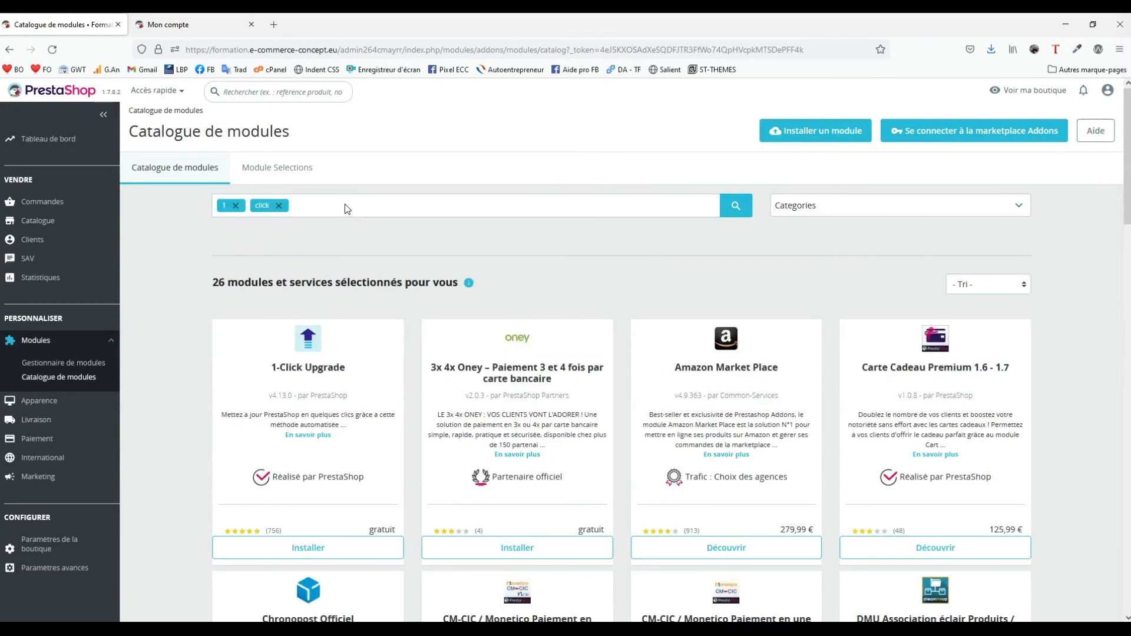
pyautogui.click(313, 550)
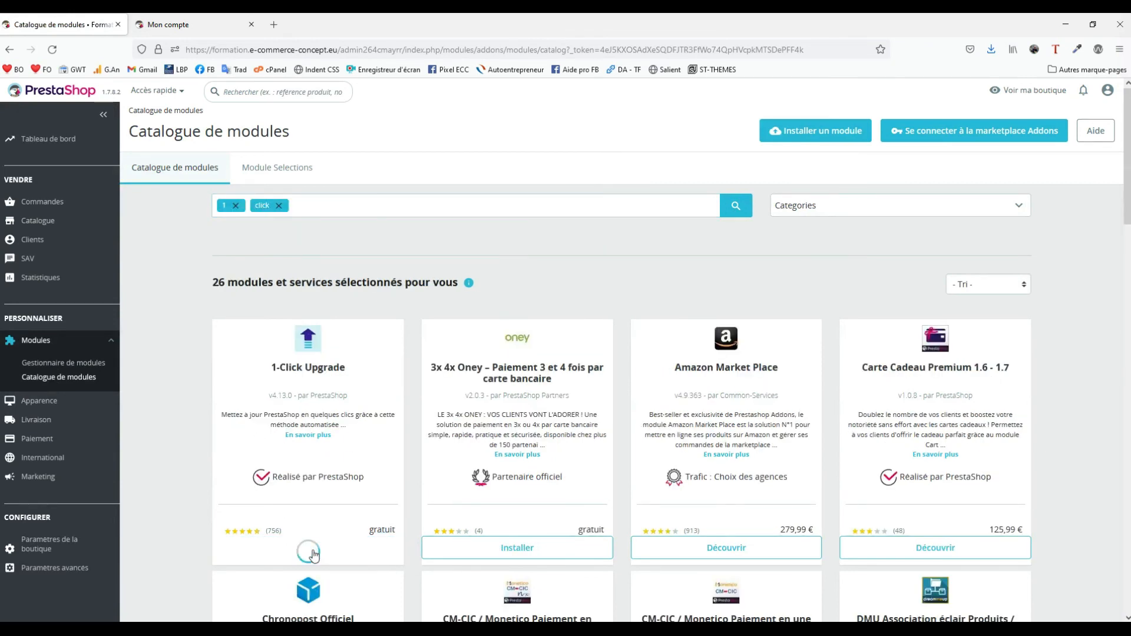
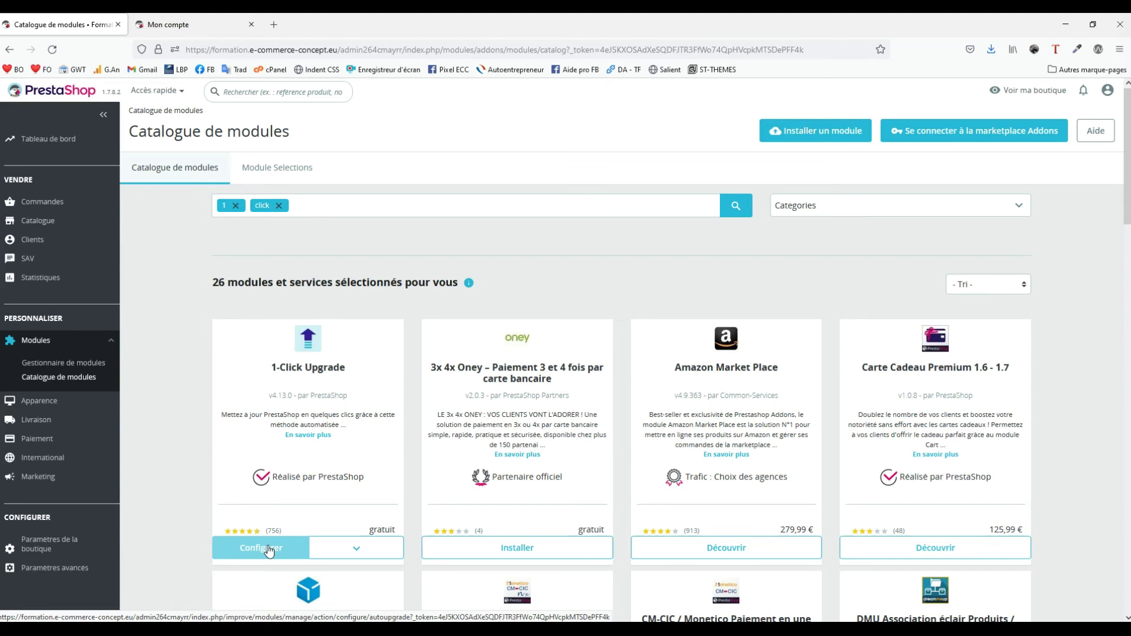
# Open the 1-Click Upgrade configuration and review the checklist of conditions required before an upgrade.
pyautogui.click(248, 553)
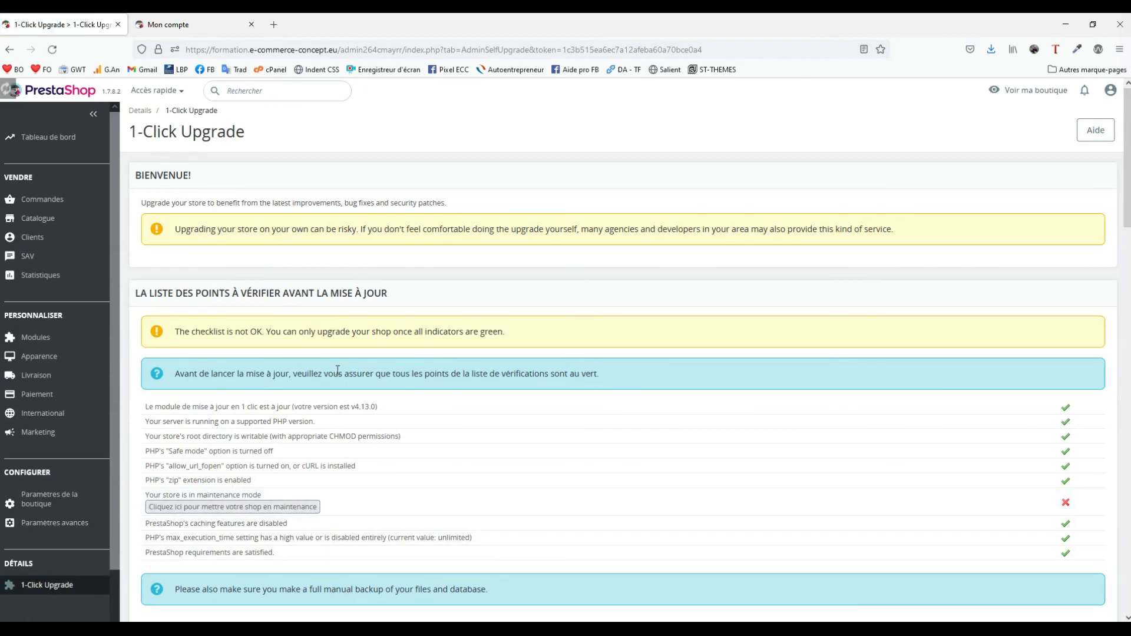
pyautogui.scroll(-2, 378, 371)
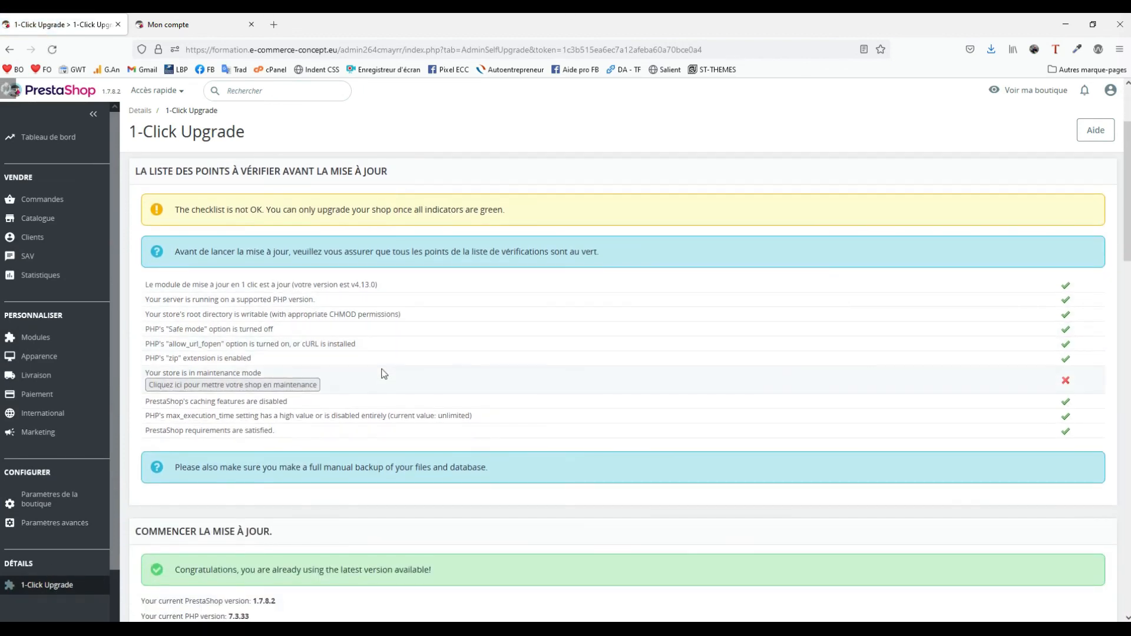
pyautogui.scroll(-1, 389, 354)
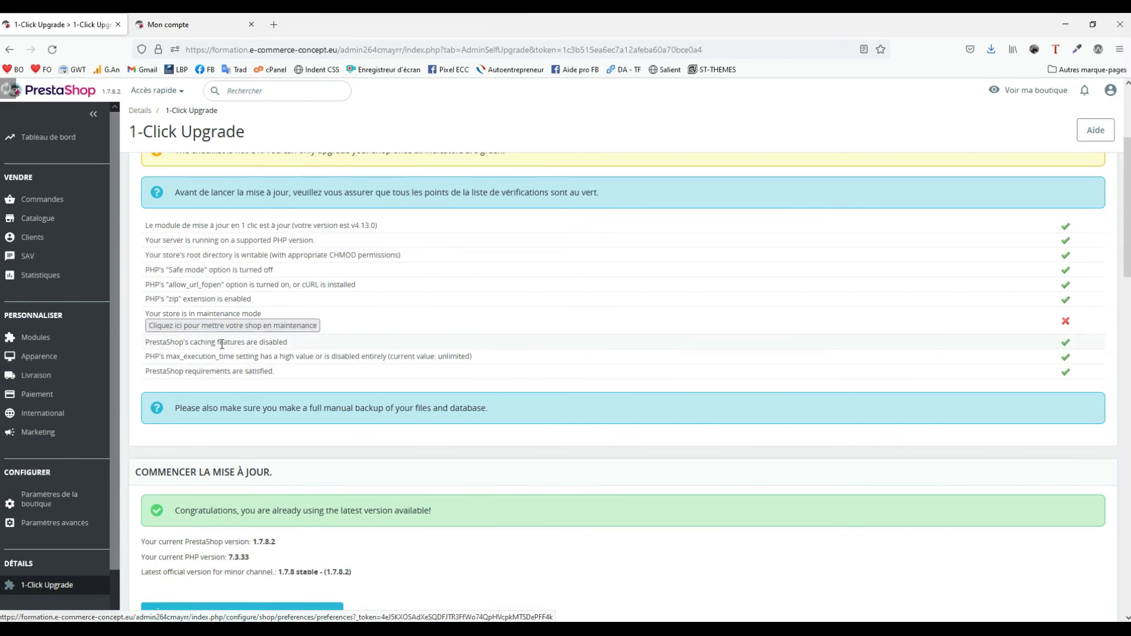
# Put the shop into maintenance mode by setting Activer boutique to Non, and save the maintenance settings.
pyautogui.moveTo(45, 501)
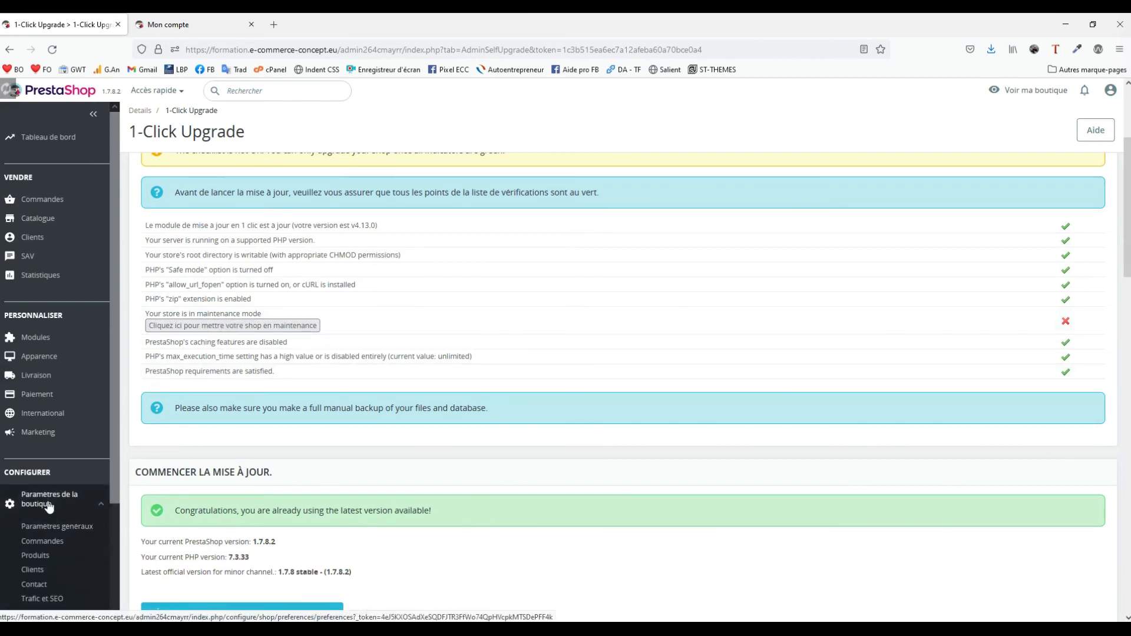
pyautogui.click(53, 526)
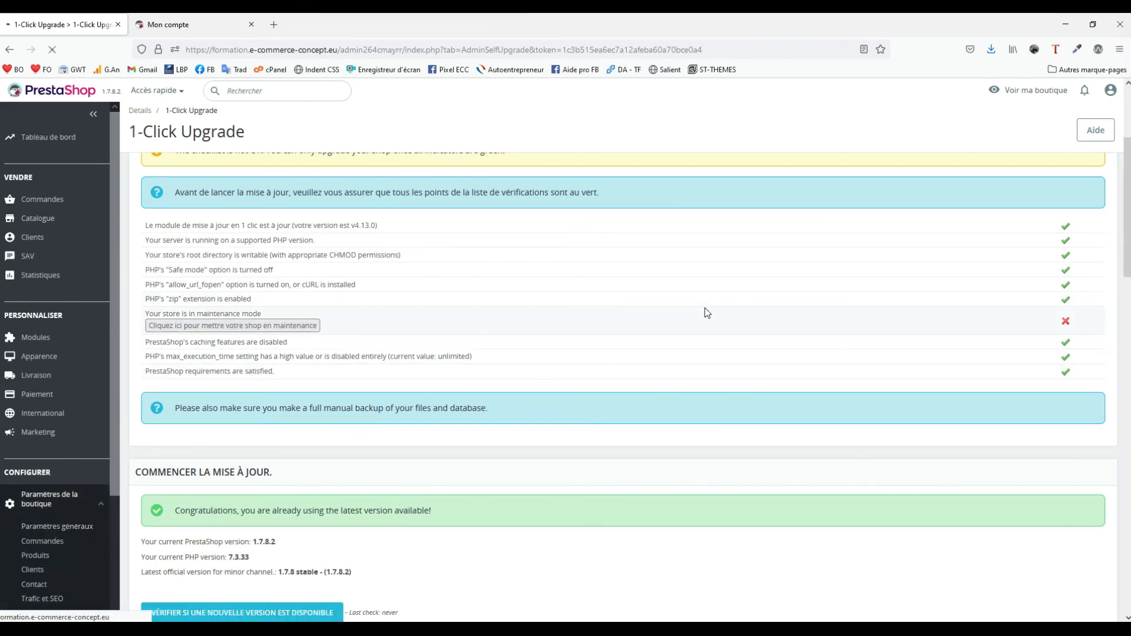
pyautogui.click(268, 170)
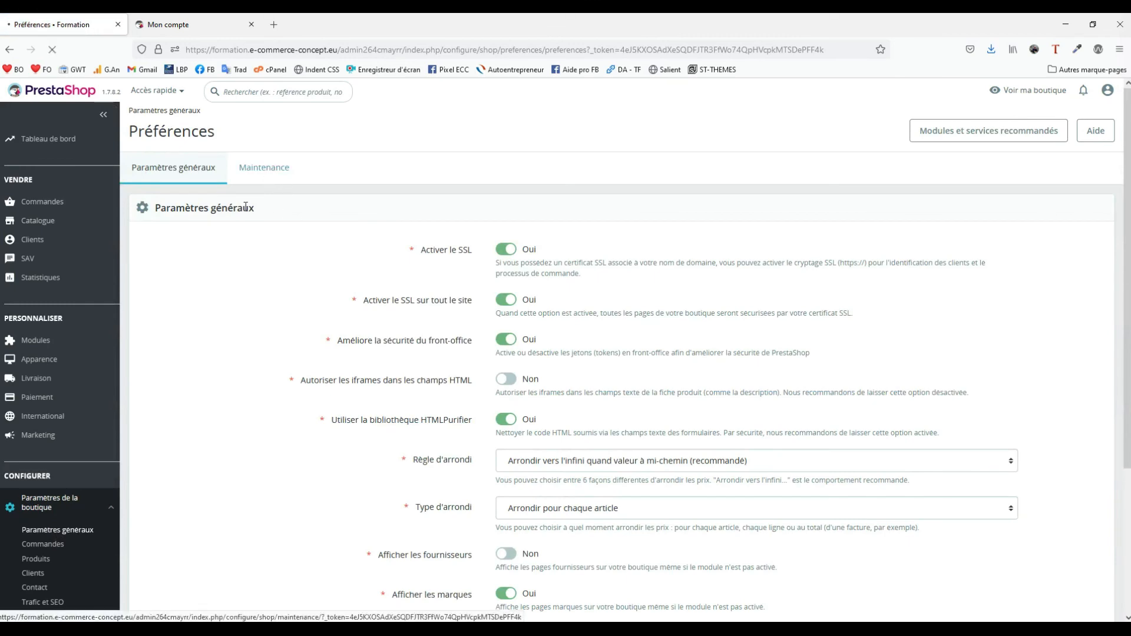
pyautogui.click(518, 254)
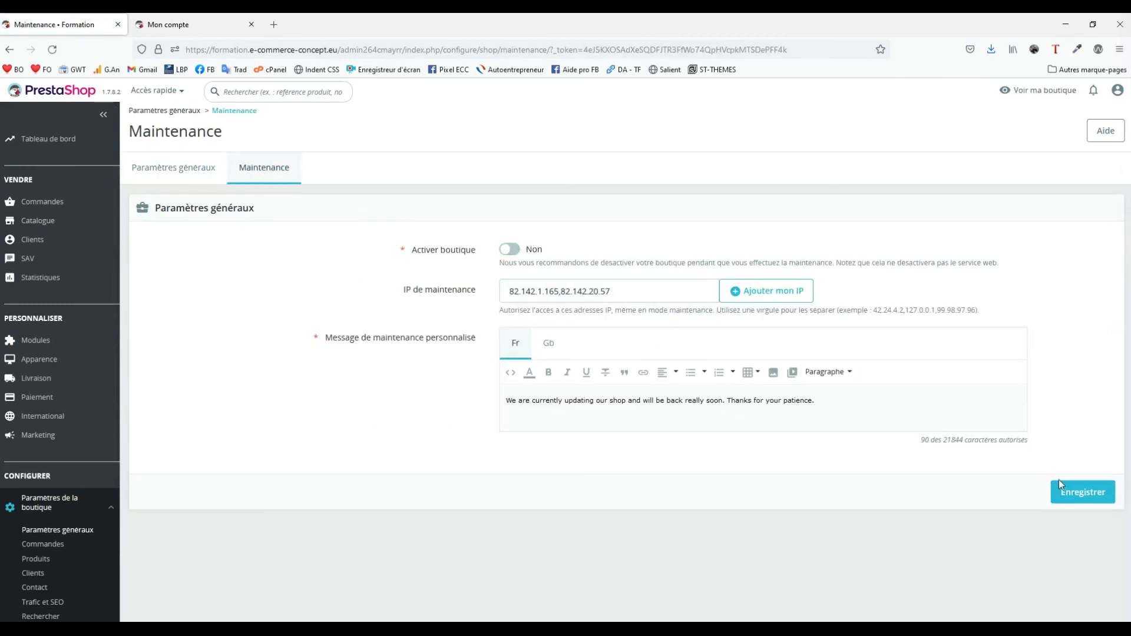
pyautogui.click(1063, 492)
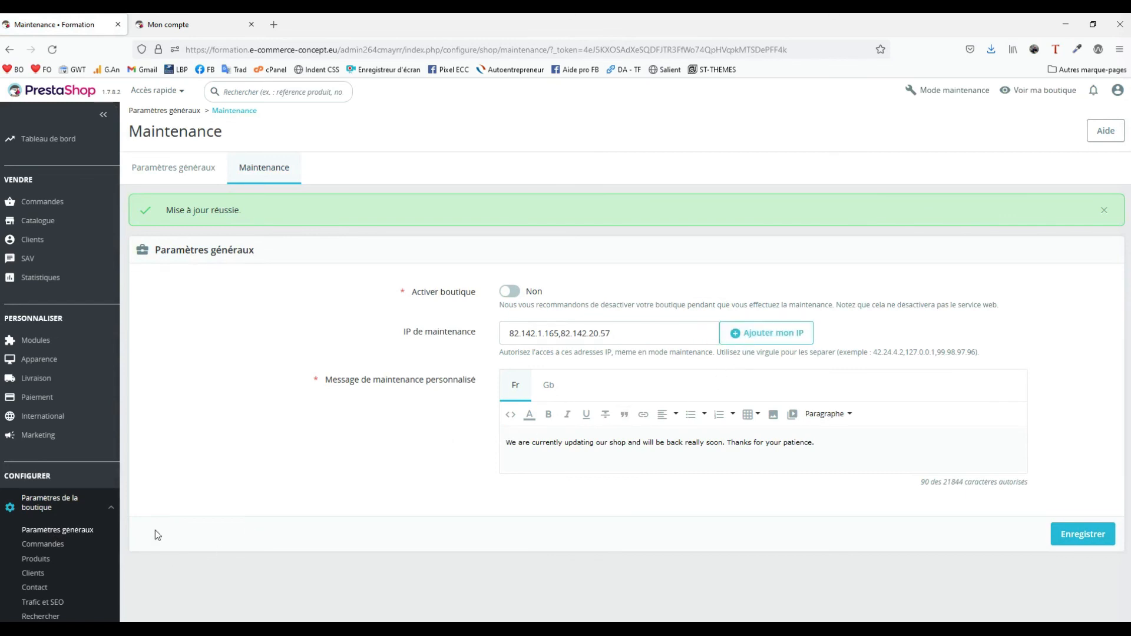
# Return to 1-Click Upgrade and examine the pre-upgrade checklist, current PrestaShop version, expert-mode channel and version comparison.
pyautogui.scroll(-3, 78, 539)
pyautogui.click(50, 586)
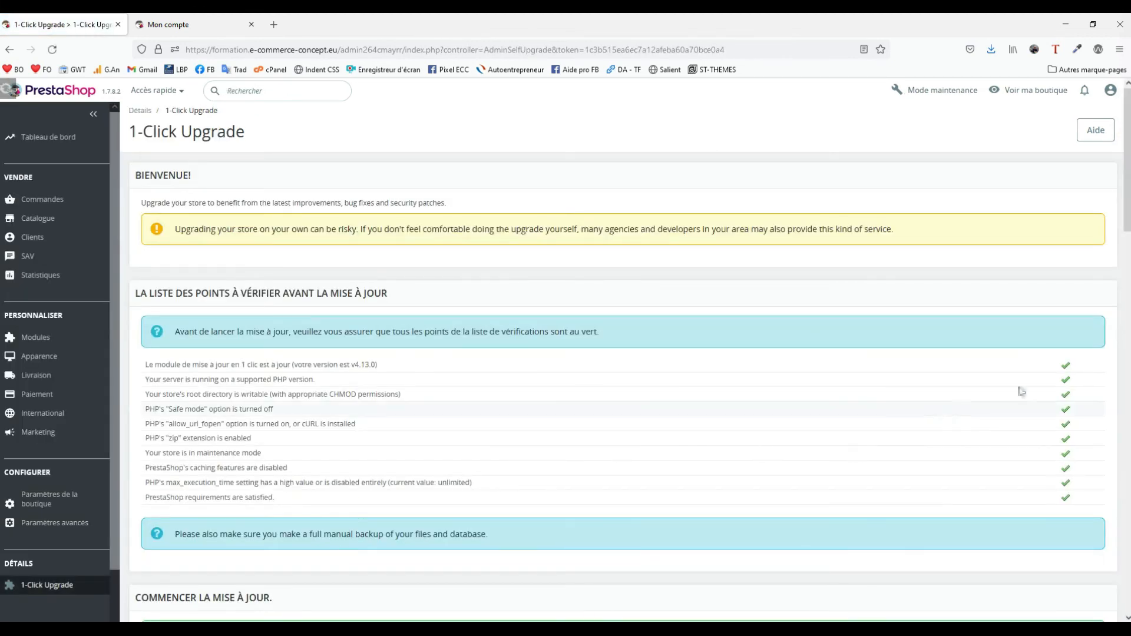
pyautogui.scroll(-3, 705, 457)
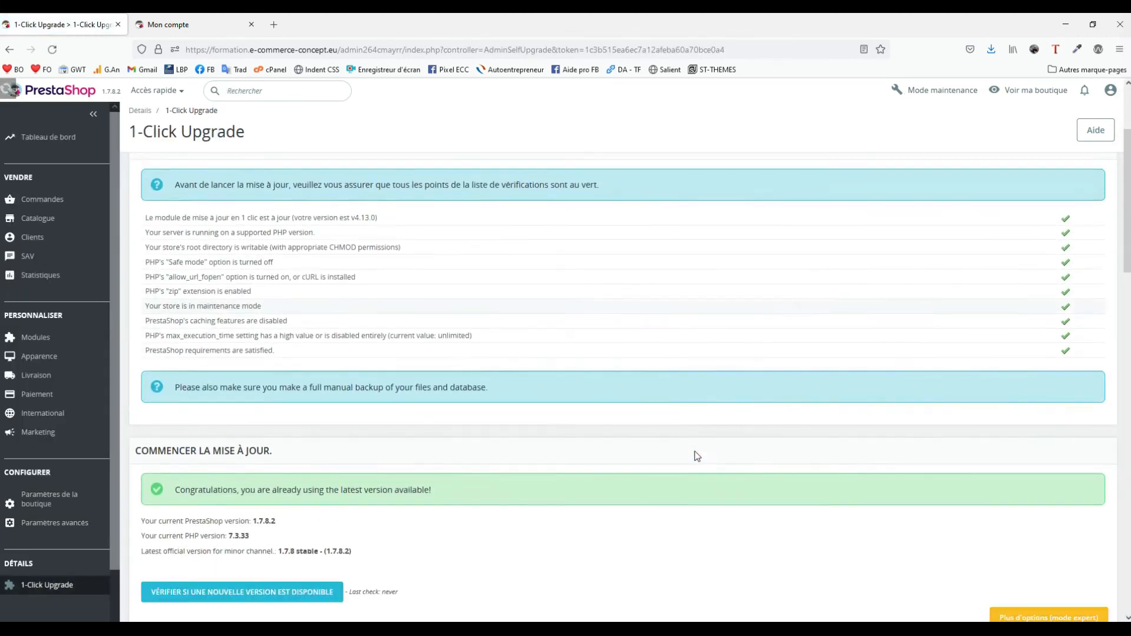
pyautogui.scroll(-3, 695, 451)
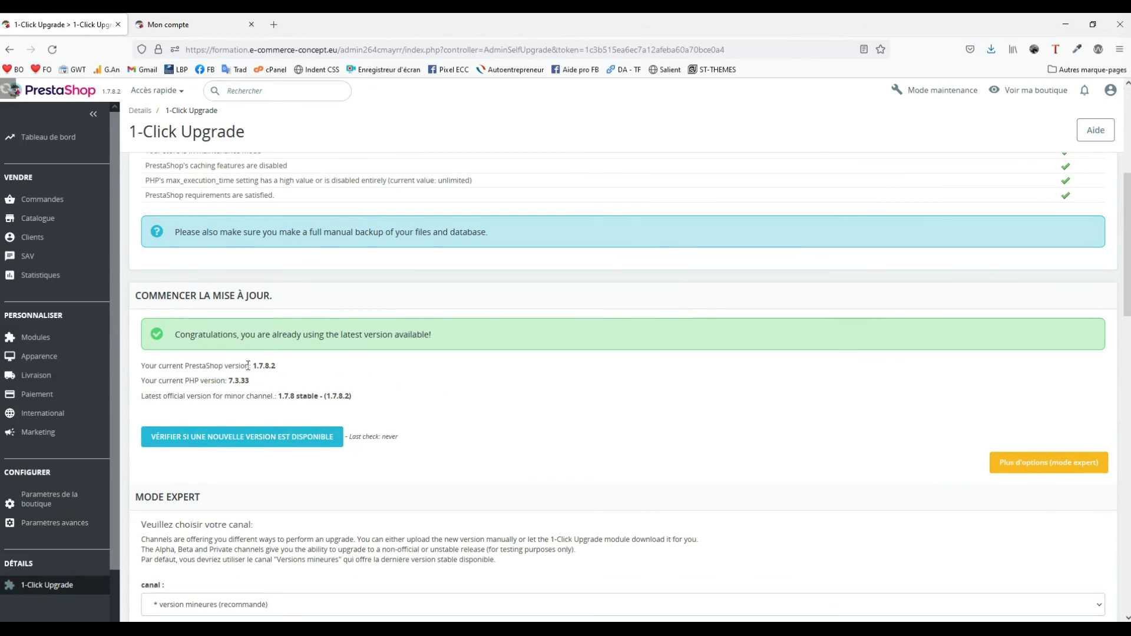
pyautogui.moveTo(255, 365); pyautogui.dragTo(276, 366)
pyautogui.scroll(-2, 586, 451)
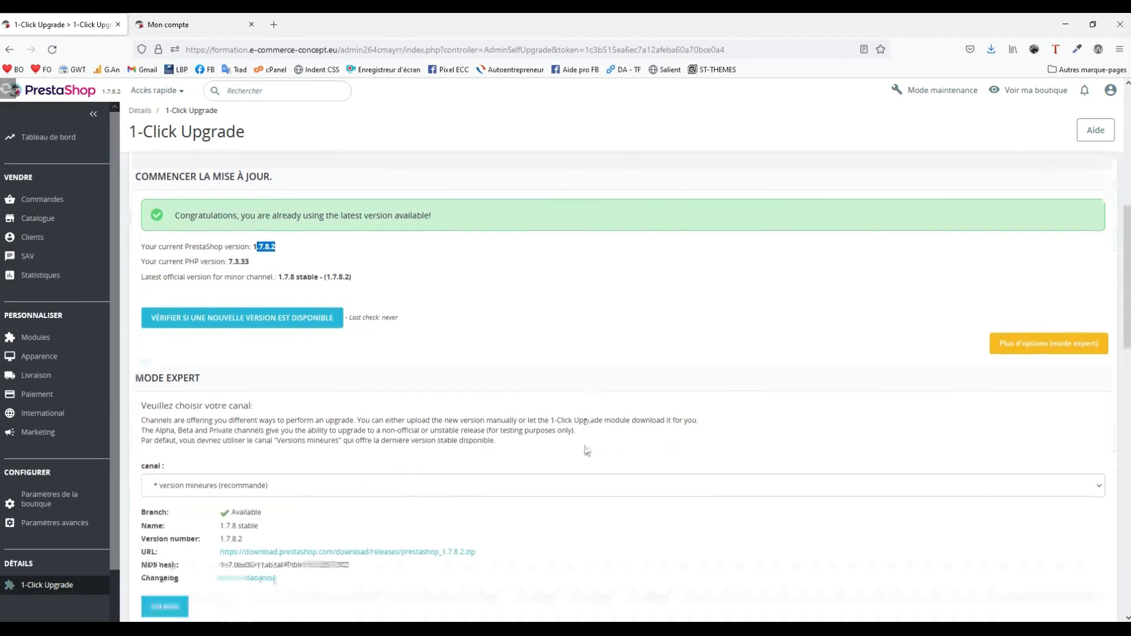
pyautogui.scroll(-4, 586, 451)
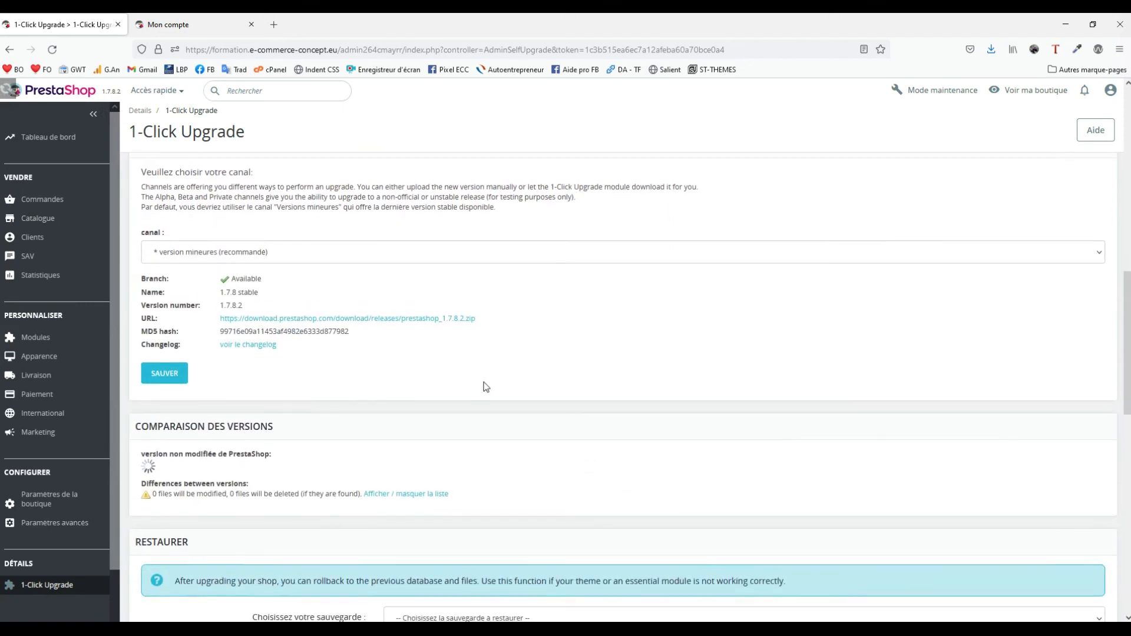
pyautogui.scroll(1, 487, 387)
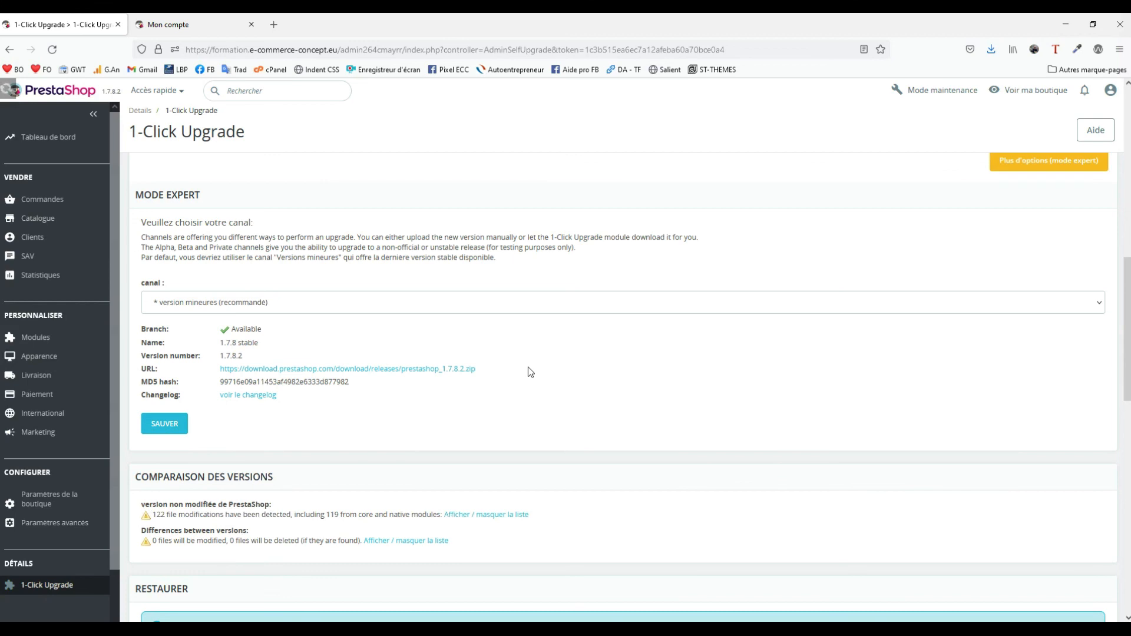
# In the 1-Click Upgrade backup options, set both Back up my files and database and Back up my images to Non and save.
pyautogui.scroll(-2, 513, 375)
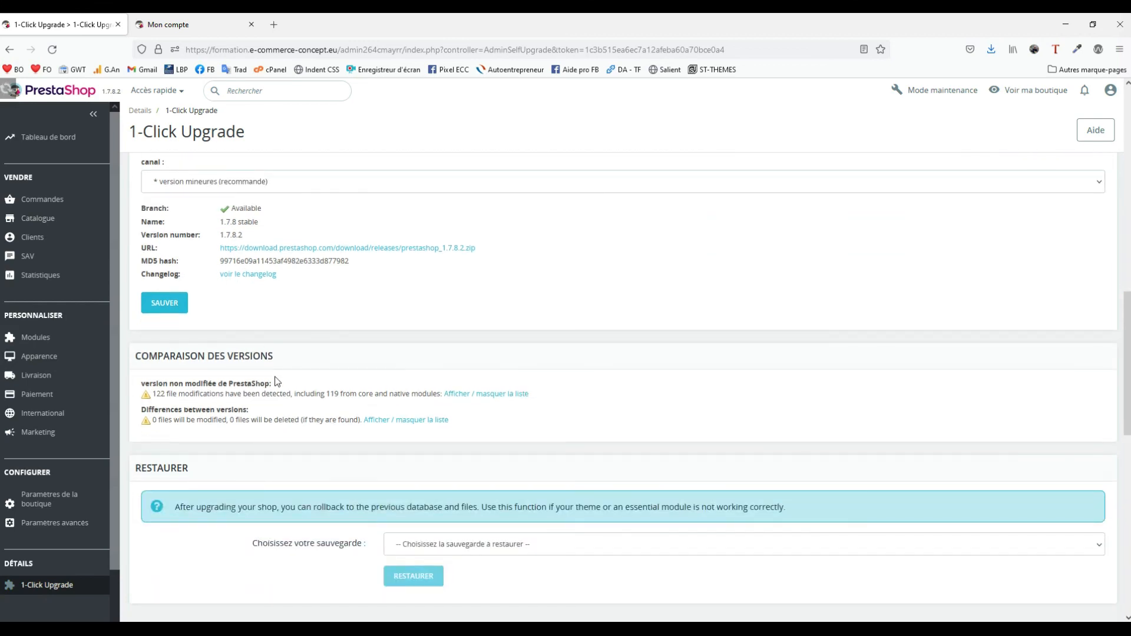
pyautogui.scroll(-4, 275, 381)
pyautogui.moveTo(255, 305); pyautogui.dragTo(365, 311)
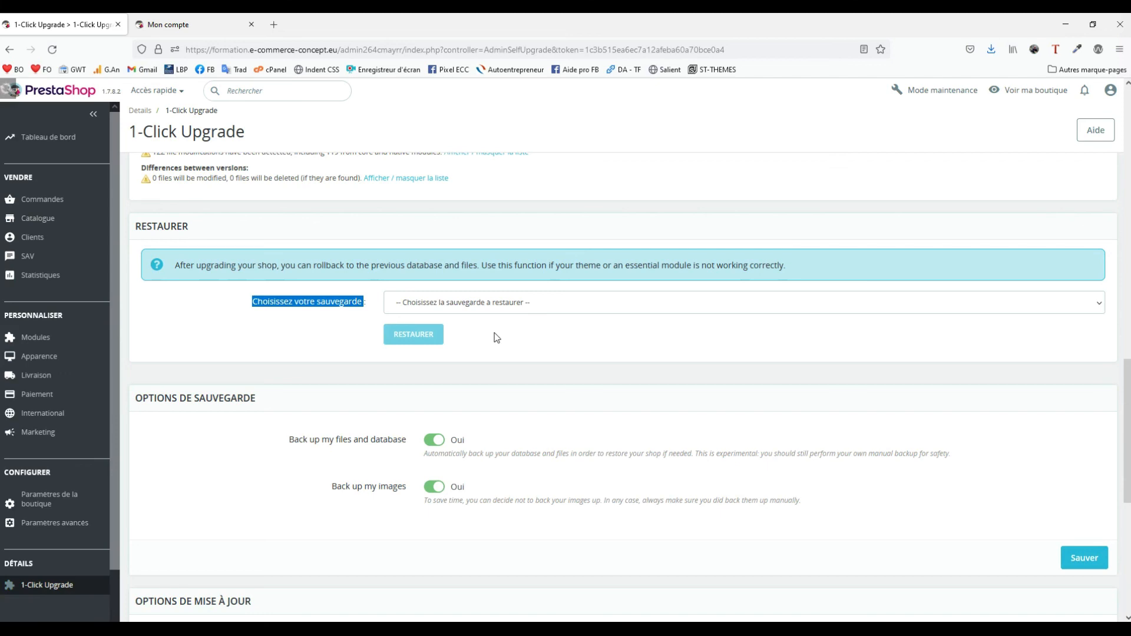
pyautogui.scroll(-2, 496, 337)
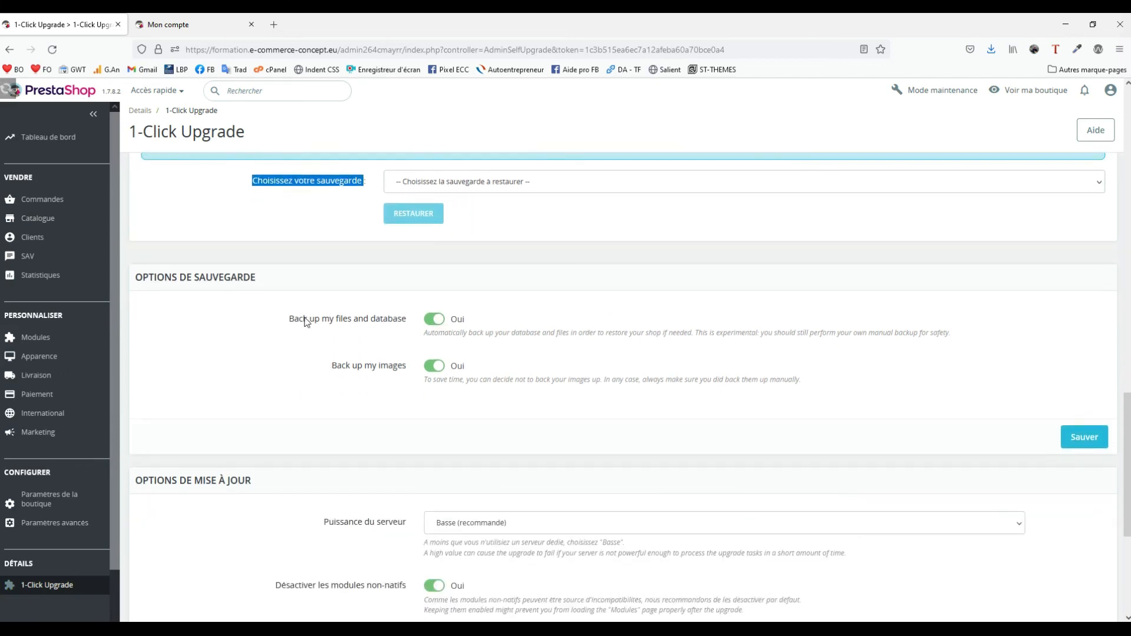
pyautogui.moveTo(288, 322); pyautogui.dragTo(407, 330)
pyautogui.click(424, 325)
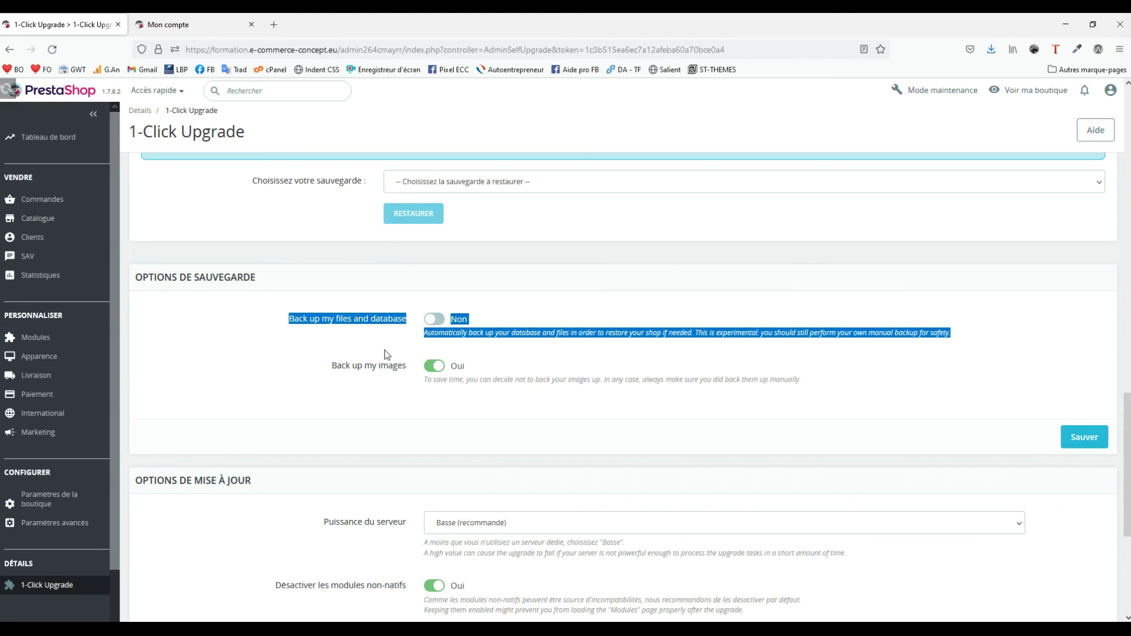
pyautogui.click(436, 367)
pyautogui.click(1084, 437)
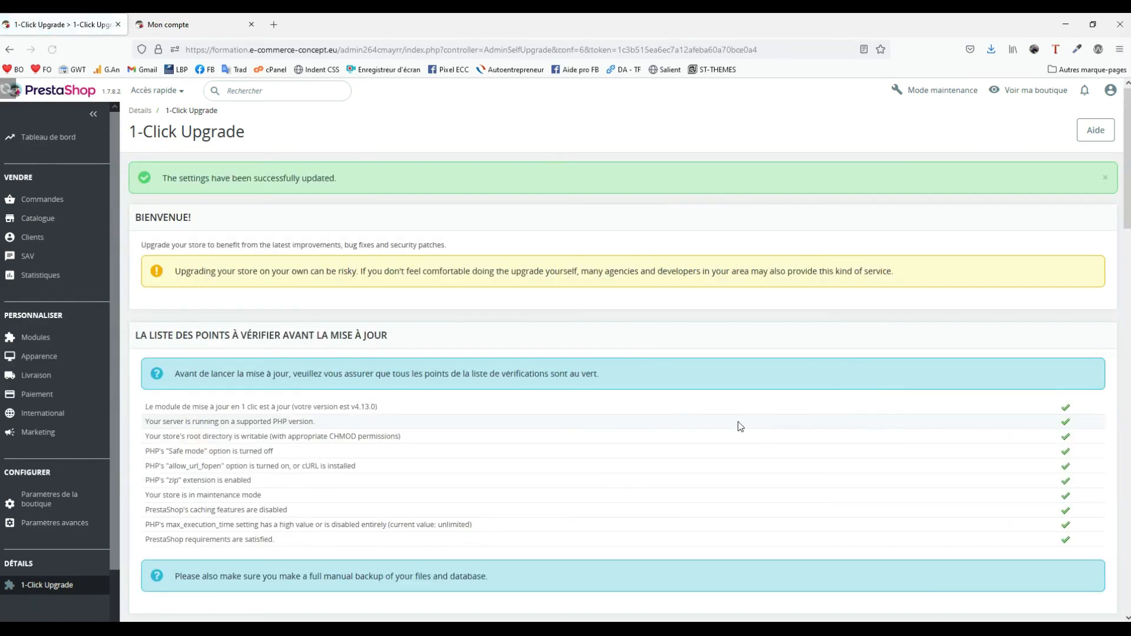
# In the update options, set Désactiver les modules non-natifs to Non and Keep the customized email templates to Oui, and save.
pyautogui.scroll(-5, 754, 424)
pyautogui.scroll(-14, 761, 422)
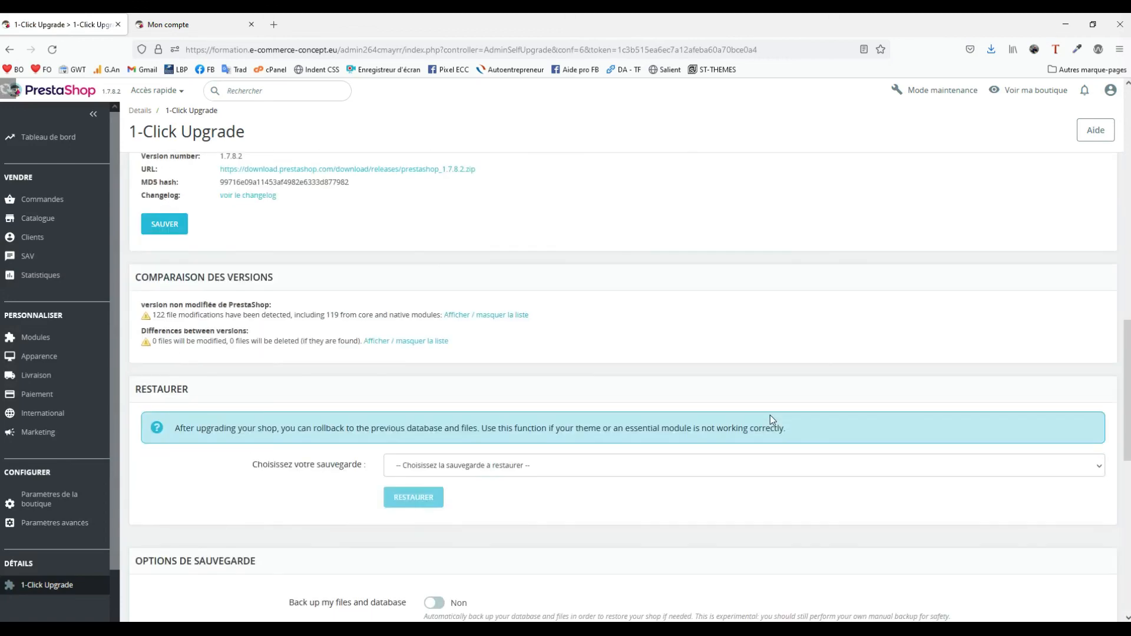
pyautogui.scroll(-3, 772, 420)
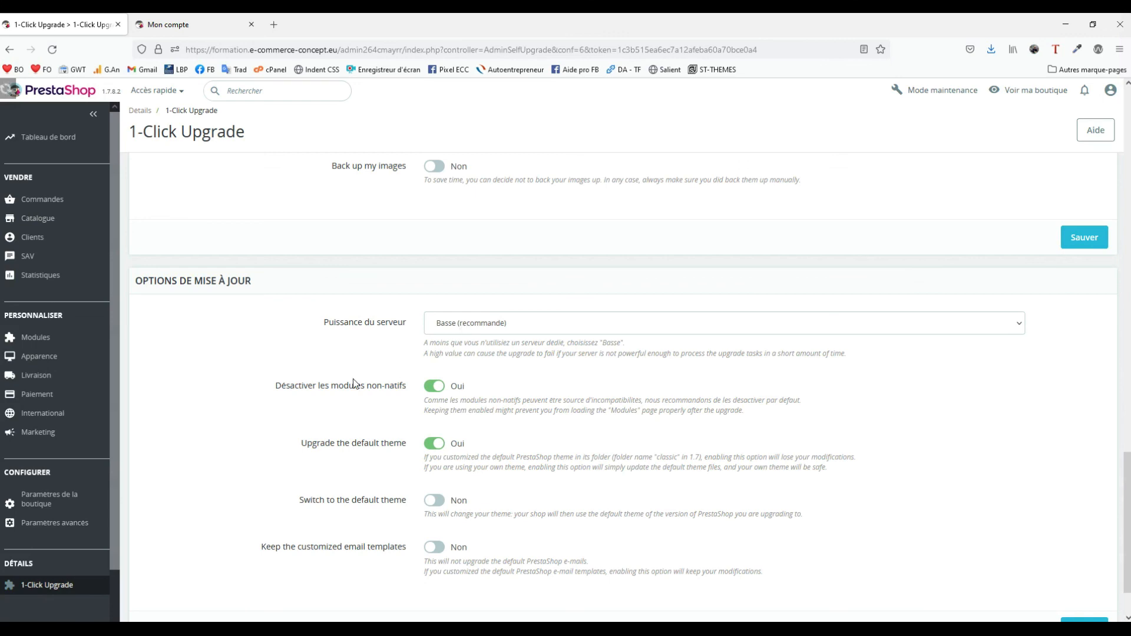
pyautogui.click(439, 391)
pyautogui.moveTo(299, 450); pyautogui.dragTo(425, 443)
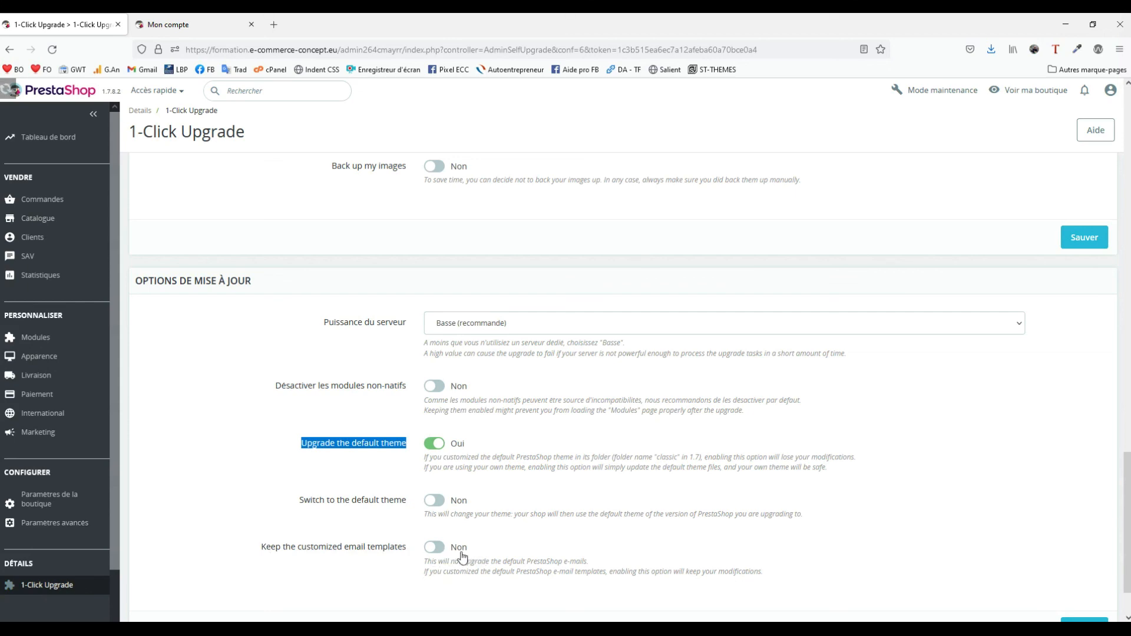
pyautogui.click(435, 548)
pyautogui.scroll(-2, 498, 549)
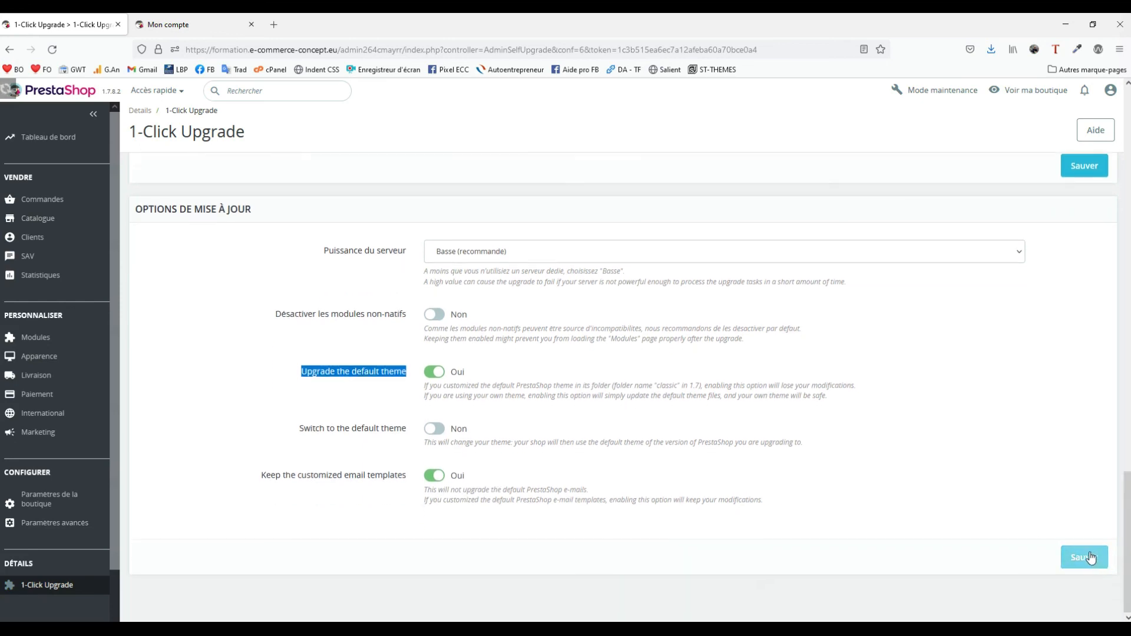
pyautogui.click(1090, 557)
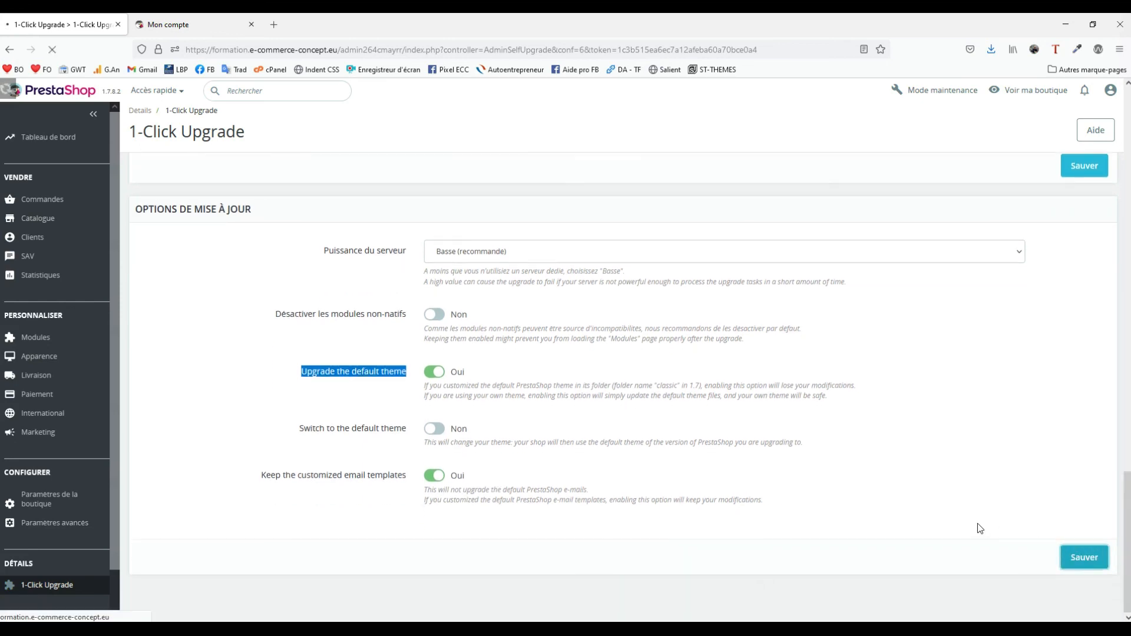
# Check whether a new PrestaShop version is available and return to the Tableau de bord.
pyautogui.scroll(-6, 591, 487)
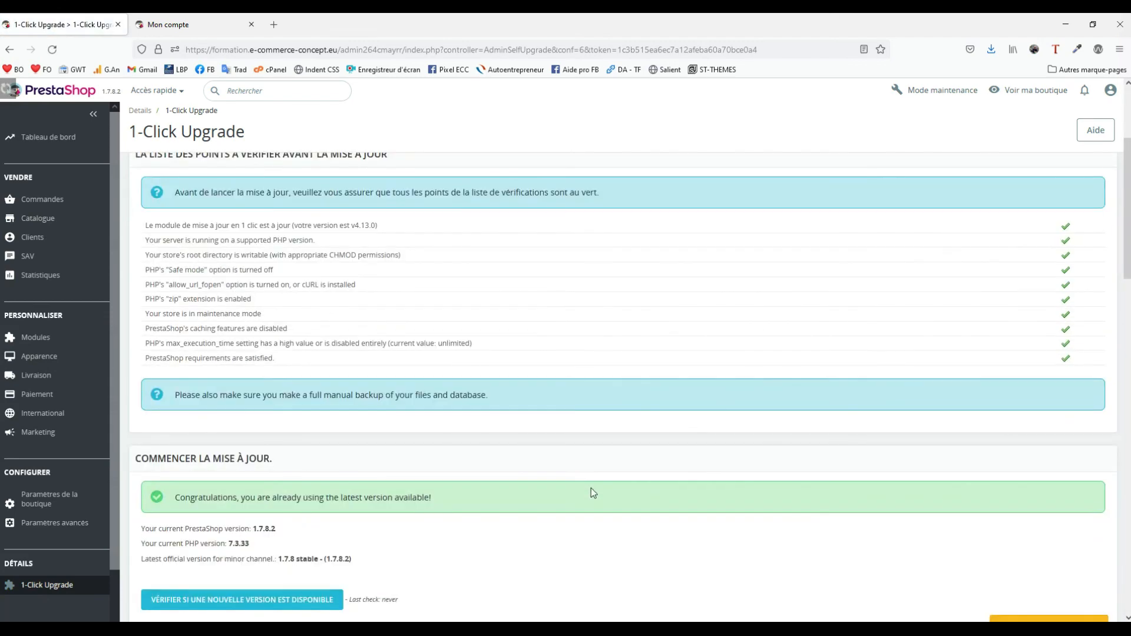
pyautogui.moveTo(252, 408); pyautogui.dragTo(276, 409)
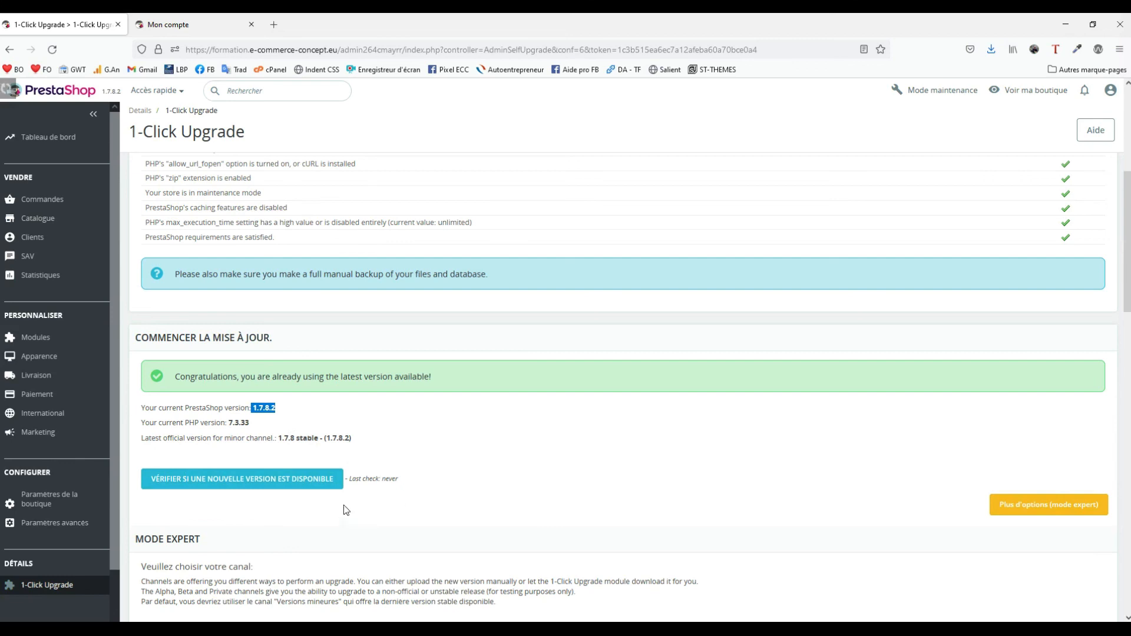
pyautogui.click(288, 483)
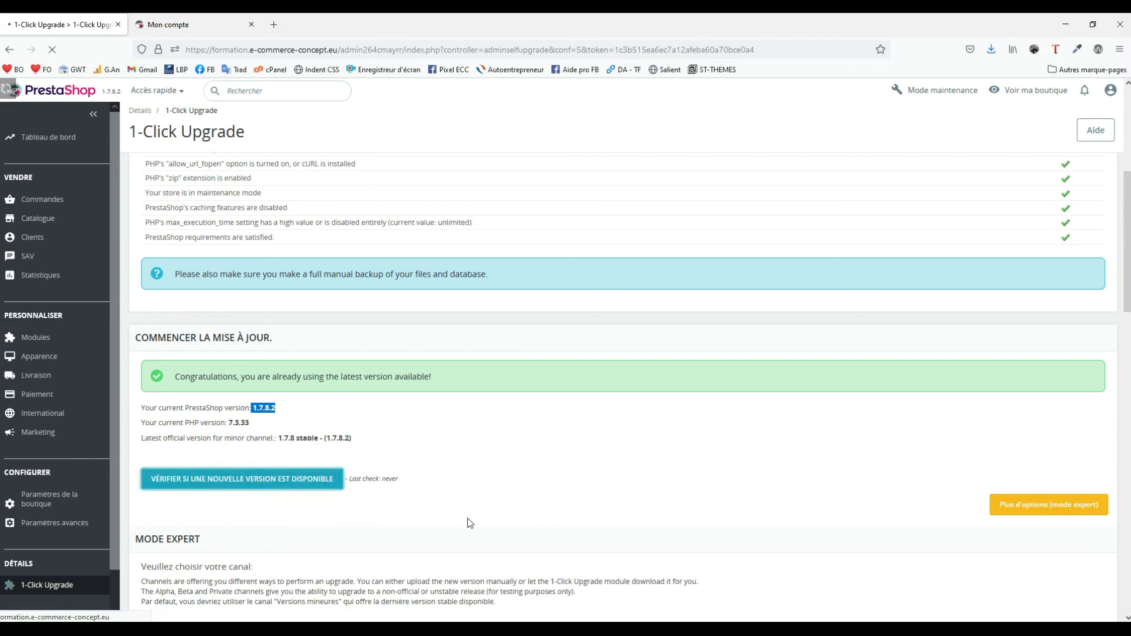
pyautogui.scroll(-5, 479, 507)
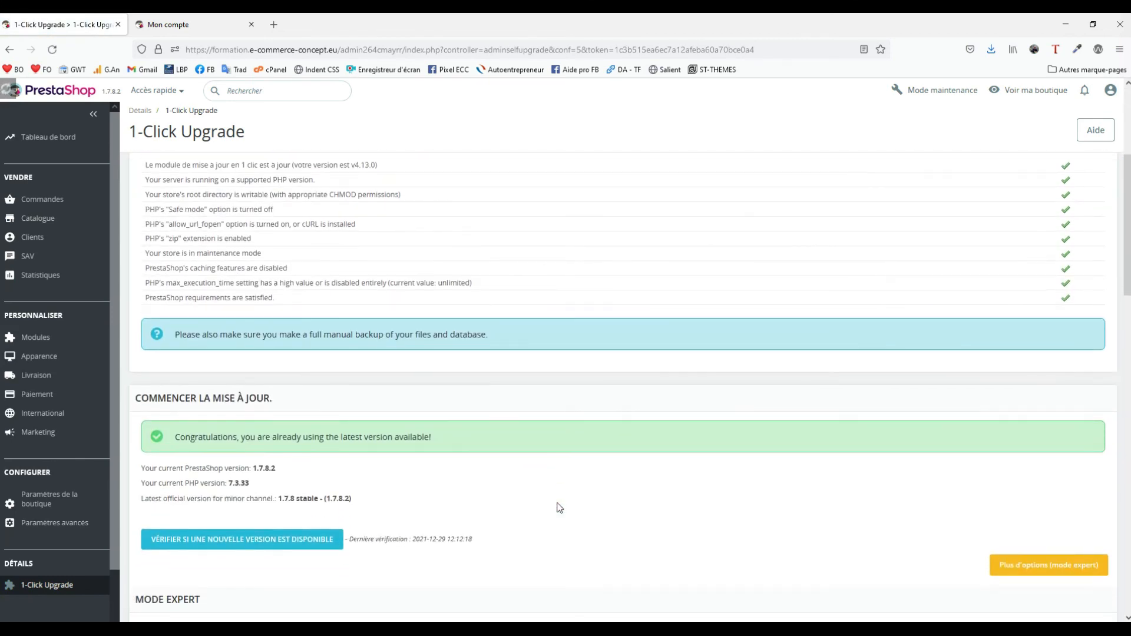
pyautogui.scroll(-1, 560, 507)
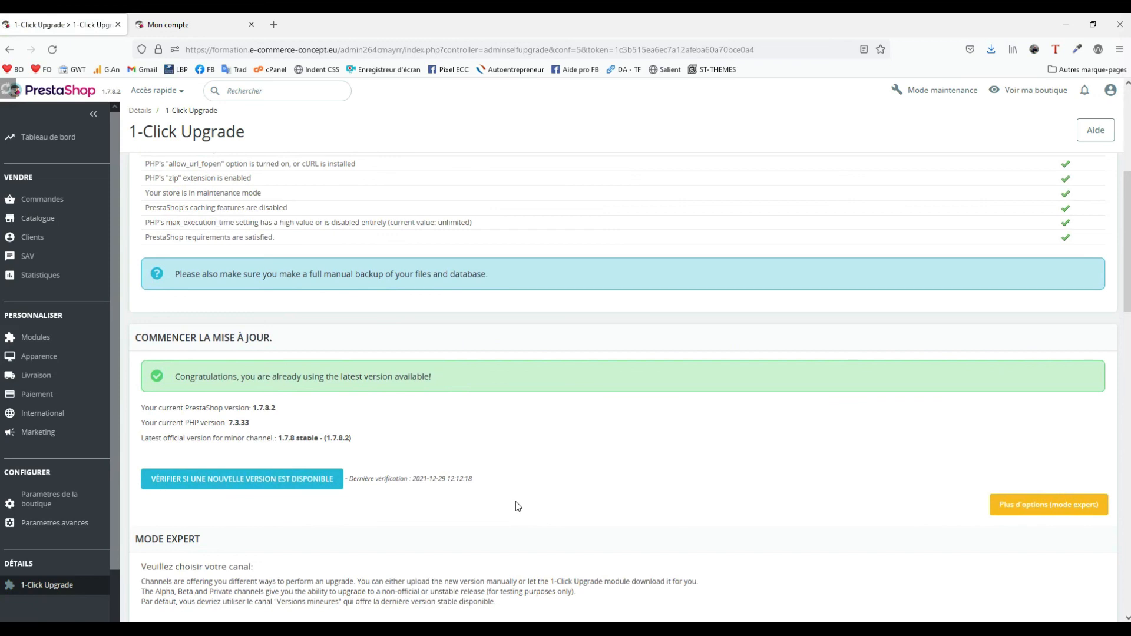
pyautogui.click(50, 141)
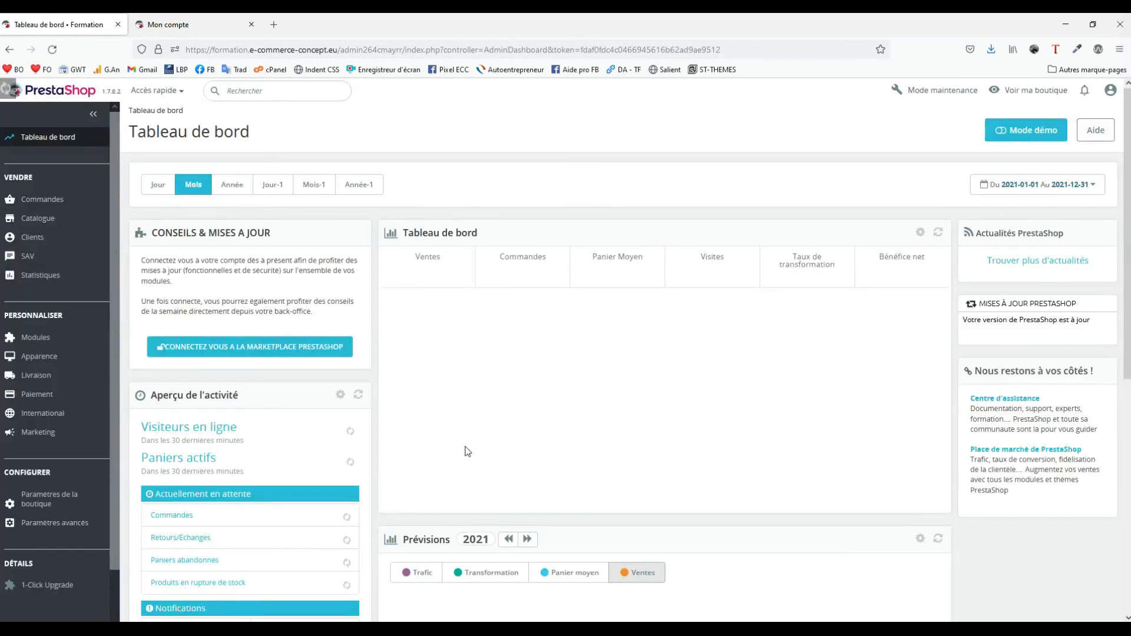